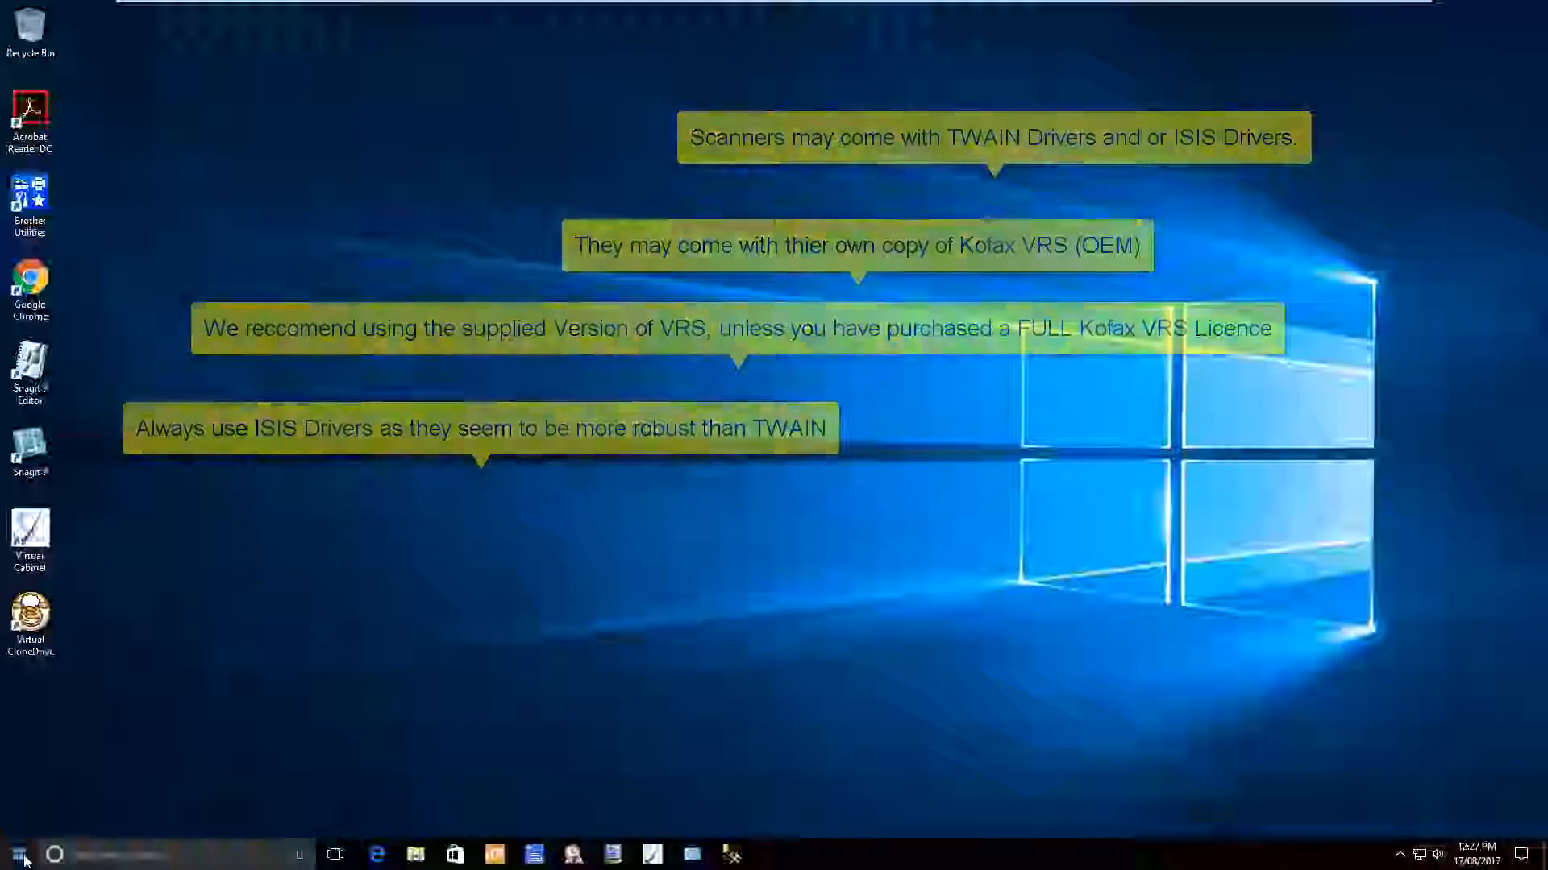
# Open the Scanner Configuration Utility from the Kofax Capture 10.2 program group
pyautogui.click(19, 856)
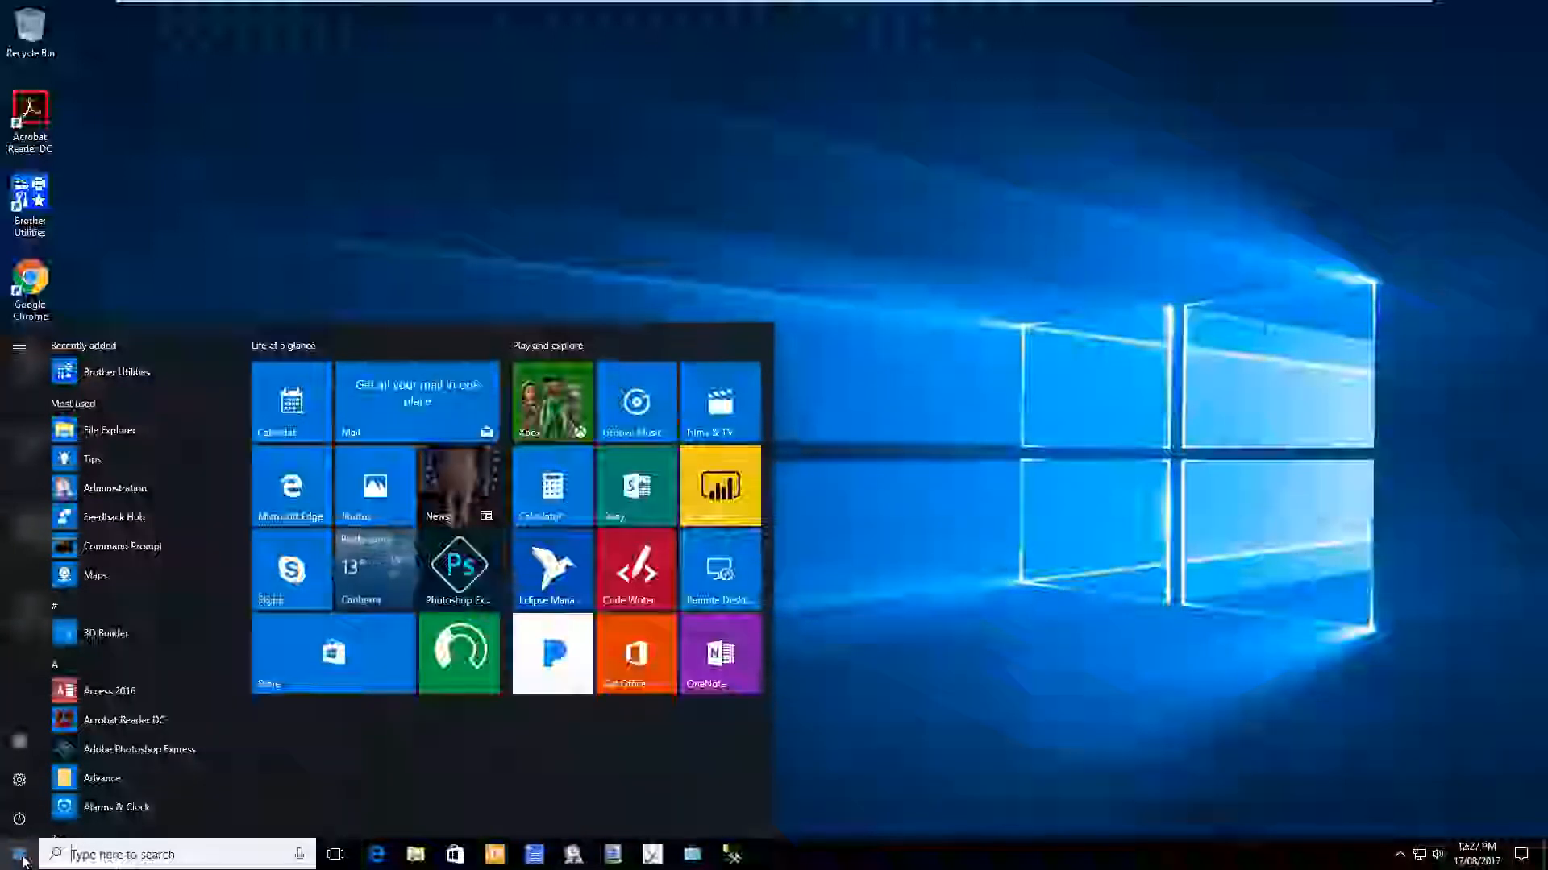
pyautogui.scroll(-3, 121, 751)
pyautogui.scroll(-5, 121, 751)
pyautogui.scroll(-3, 121, 758)
pyautogui.click(227, 760)
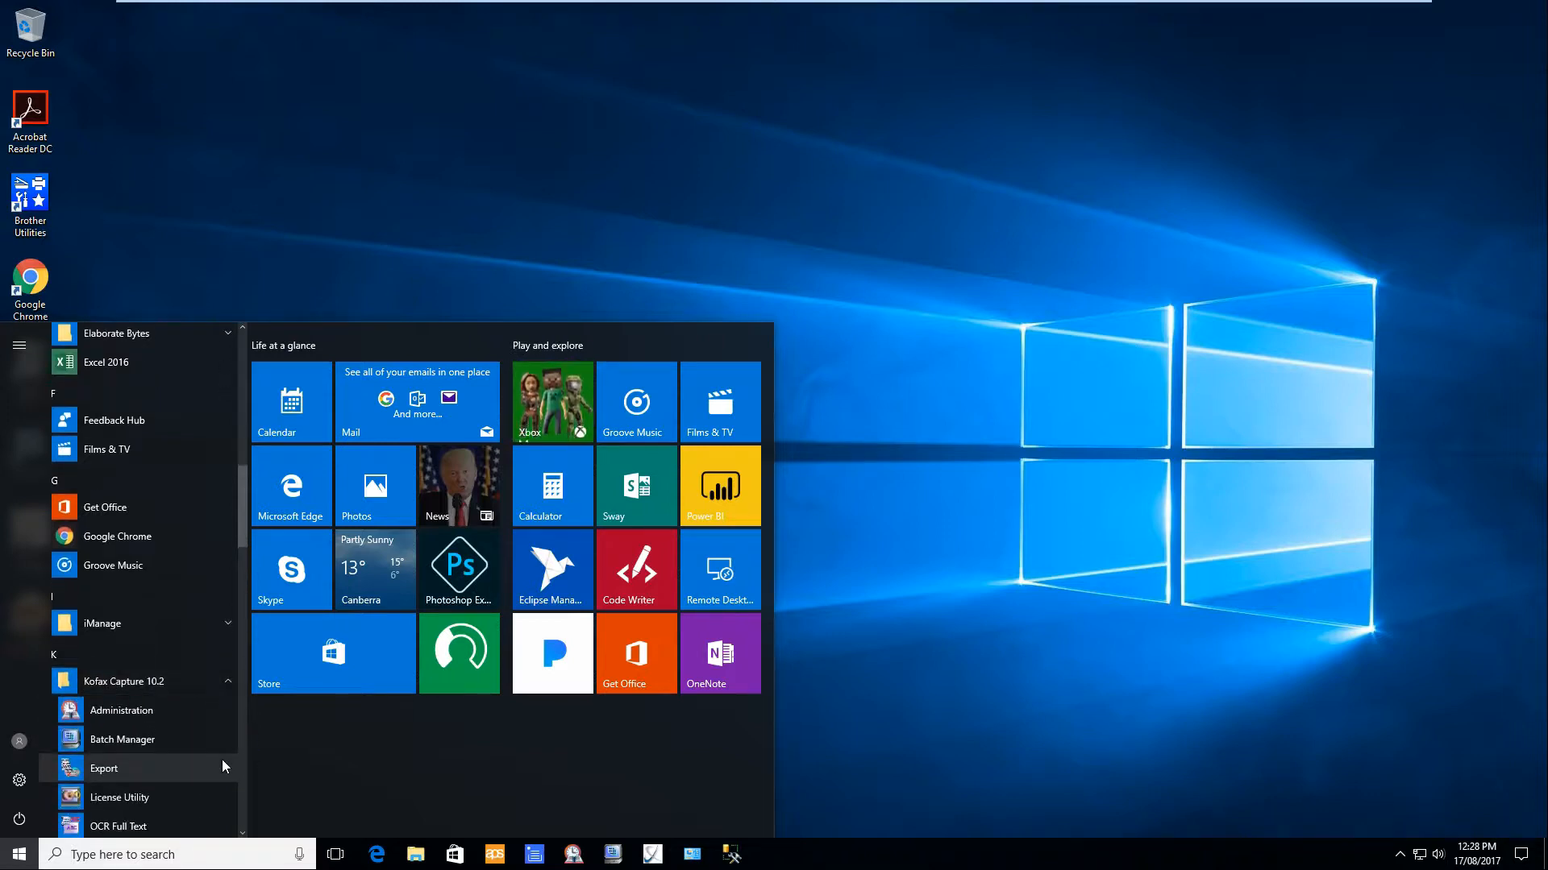
pyautogui.scroll(-3, 225, 766)
pyautogui.scroll(-1, 216, 766)
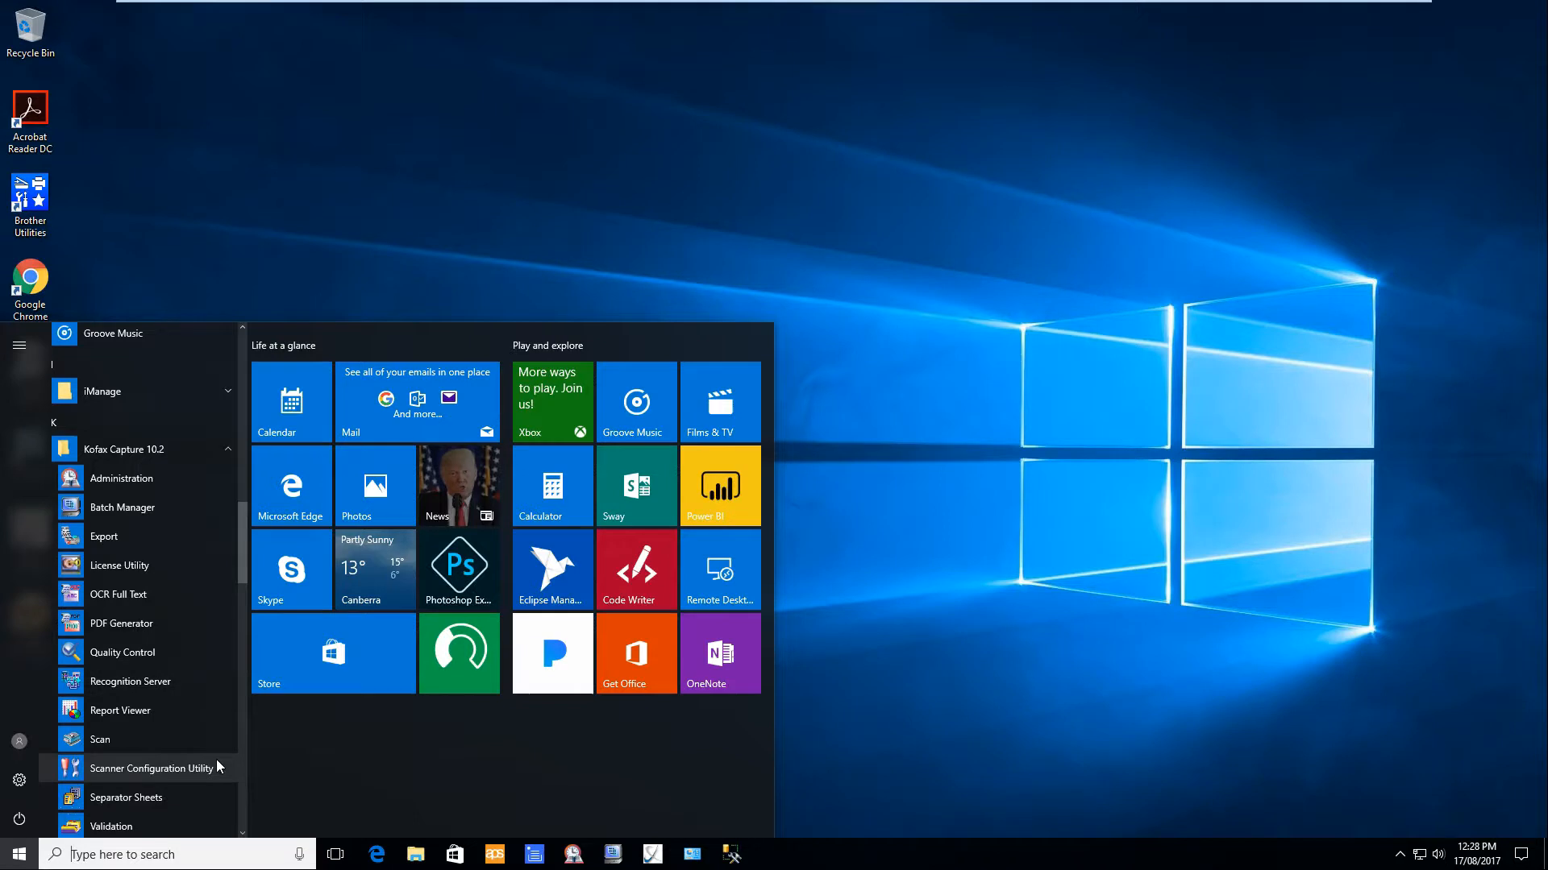
pyautogui.click(148, 767)
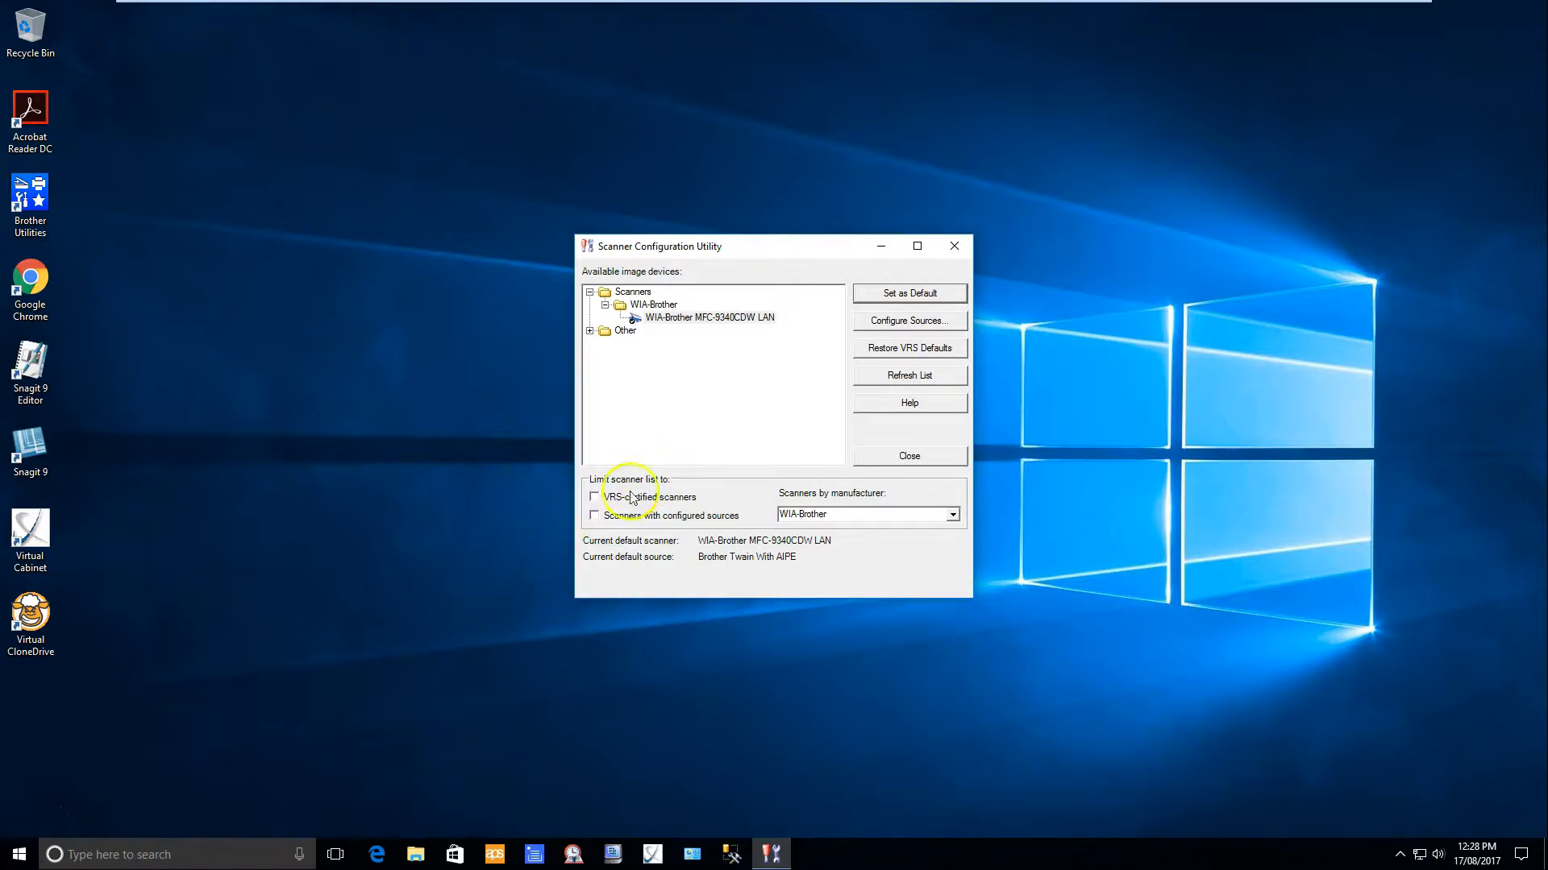
# Limit the device list to VRS-certified scanners made by Canon
pyautogui.click(594, 499)
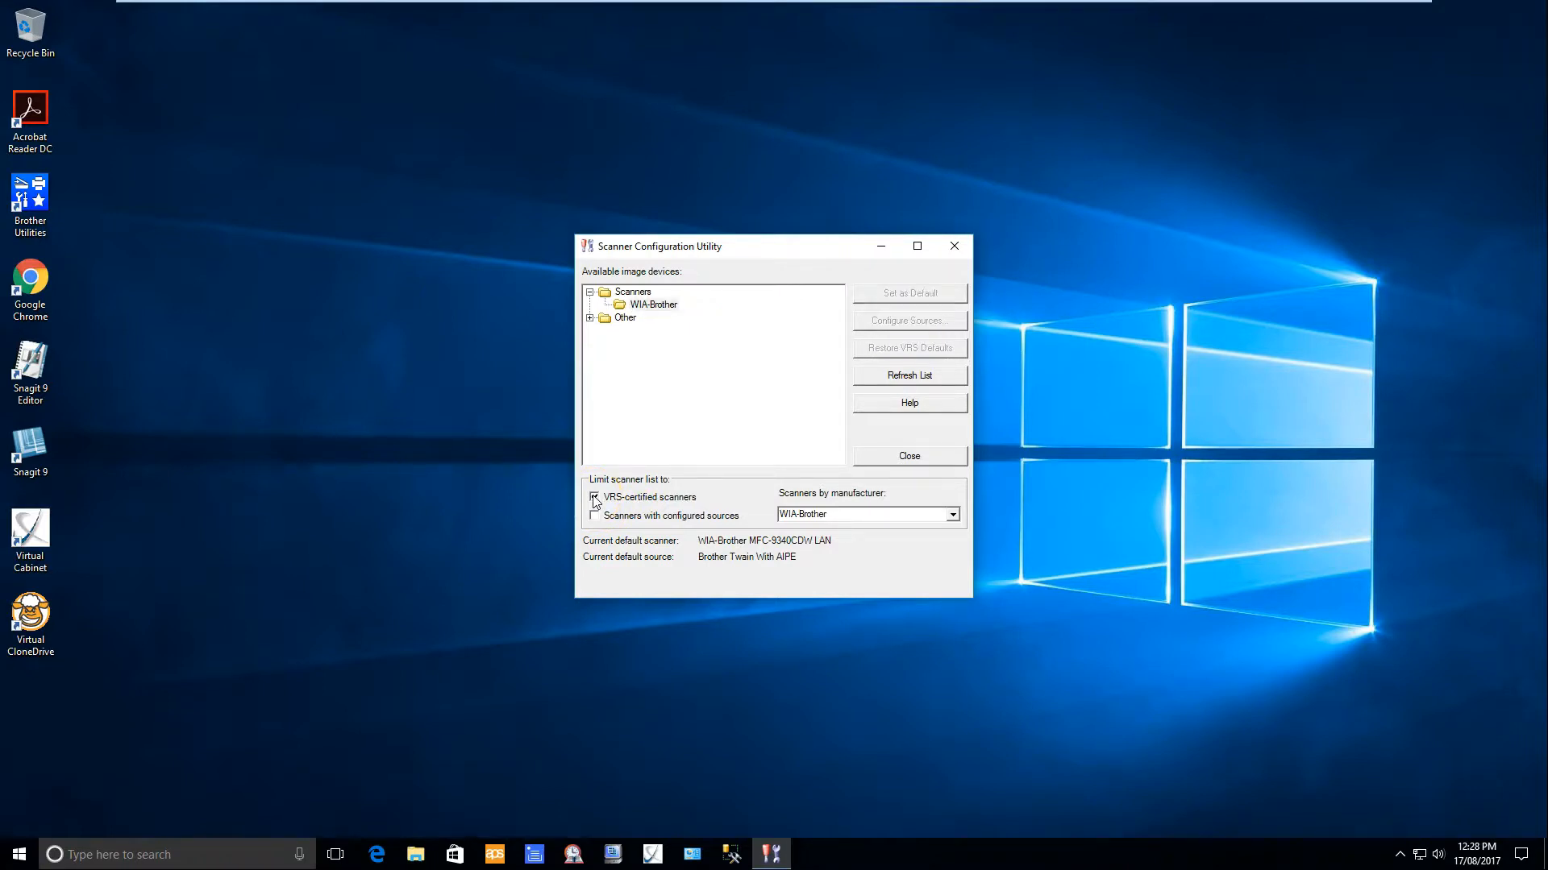
pyautogui.click(952, 515)
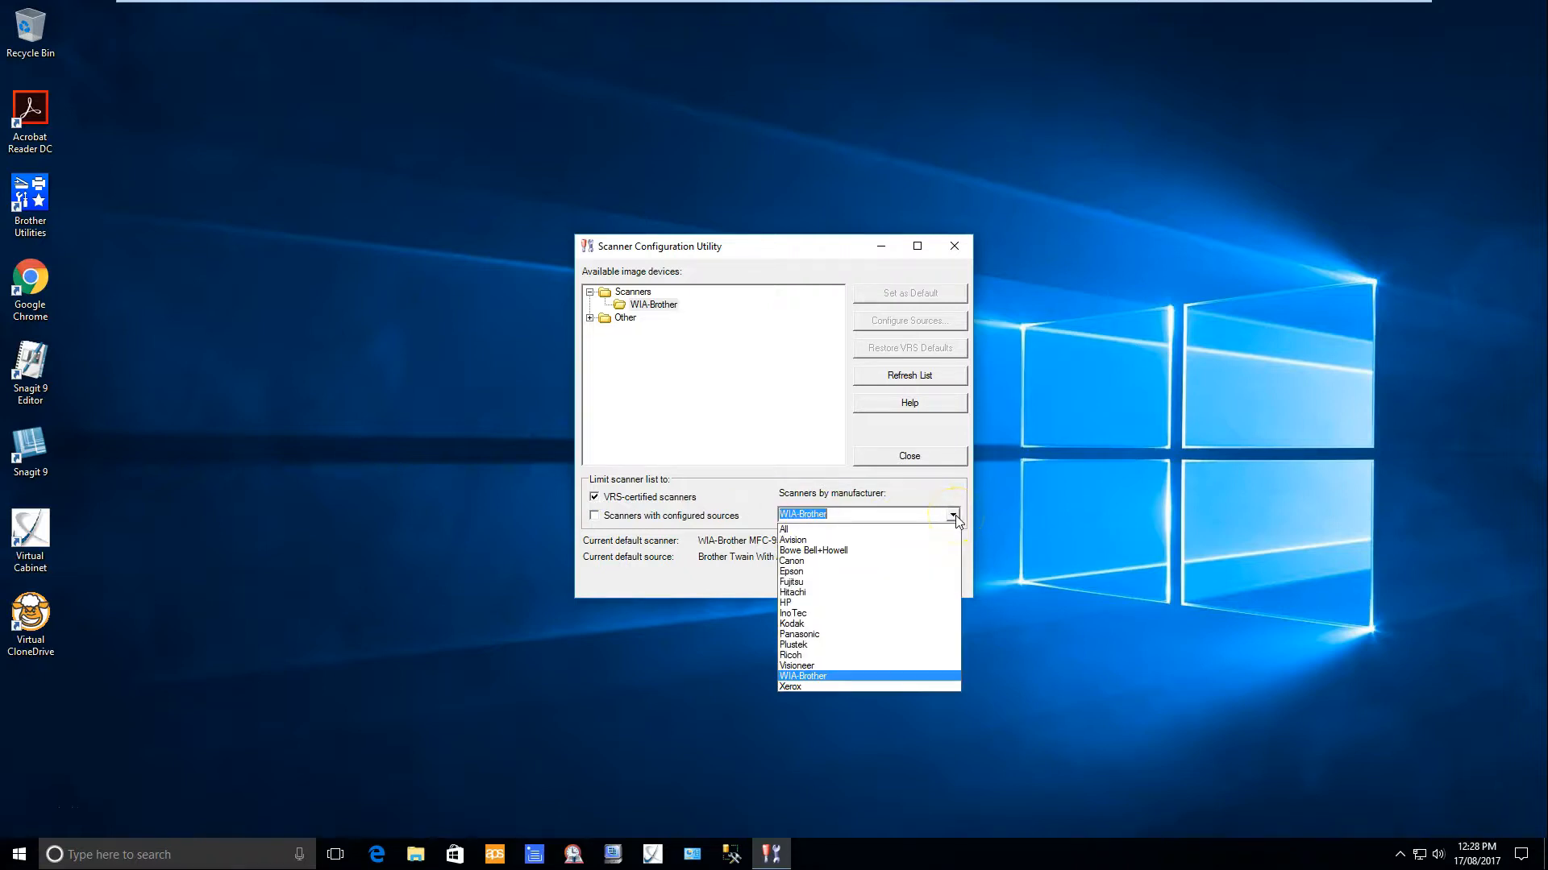
pyautogui.click(811, 561)
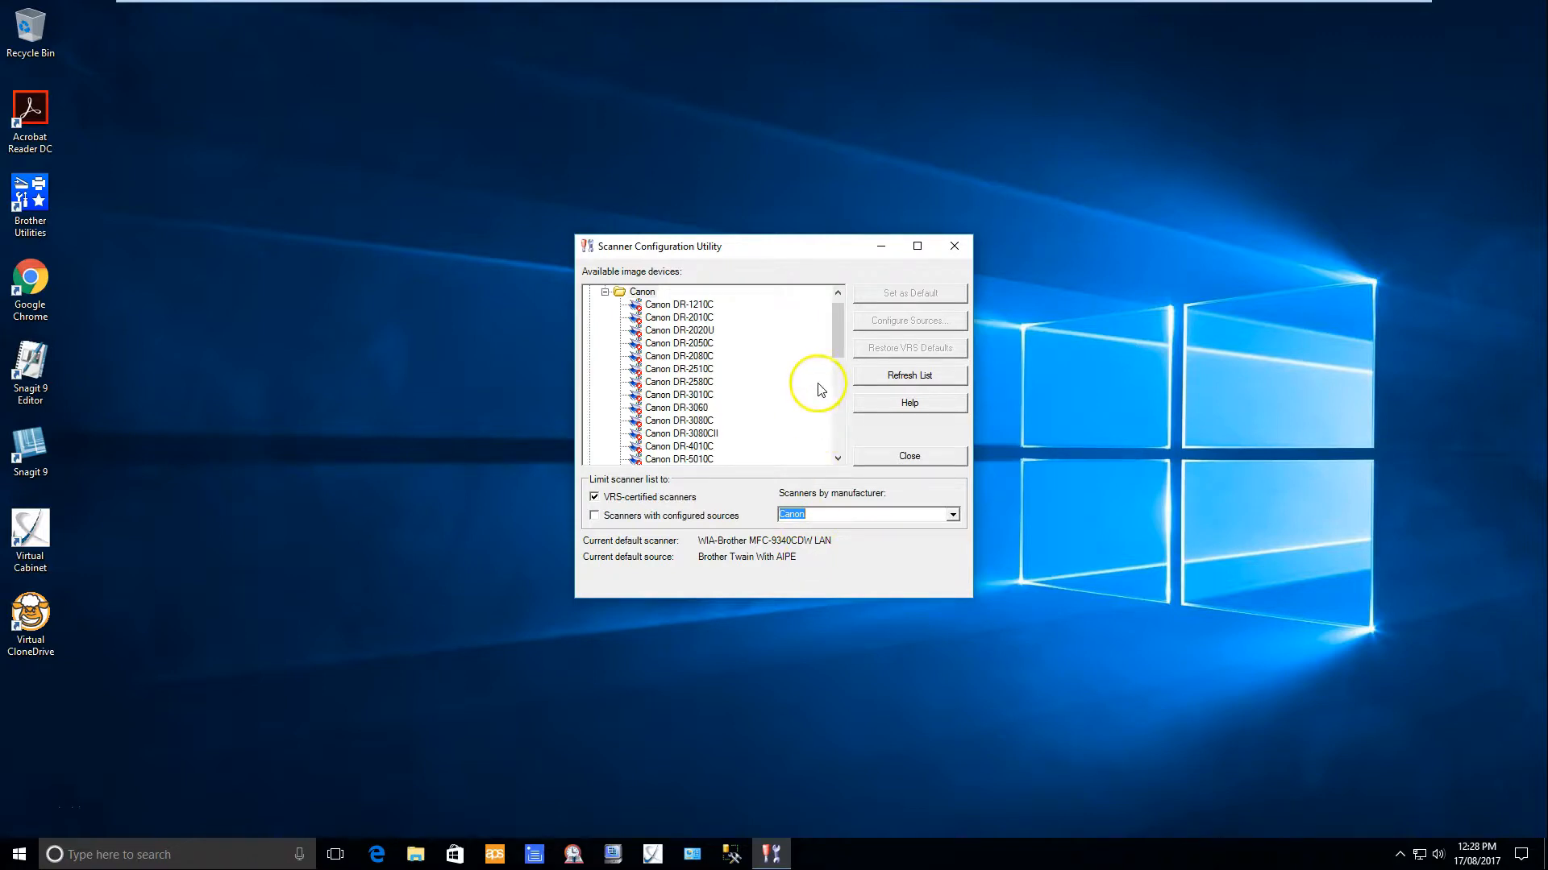
# Create the standard sources for the Canon DR-6010C scanner
pyautogui.moveTo(835, 328); pyautogui.dragTo(834, 362)
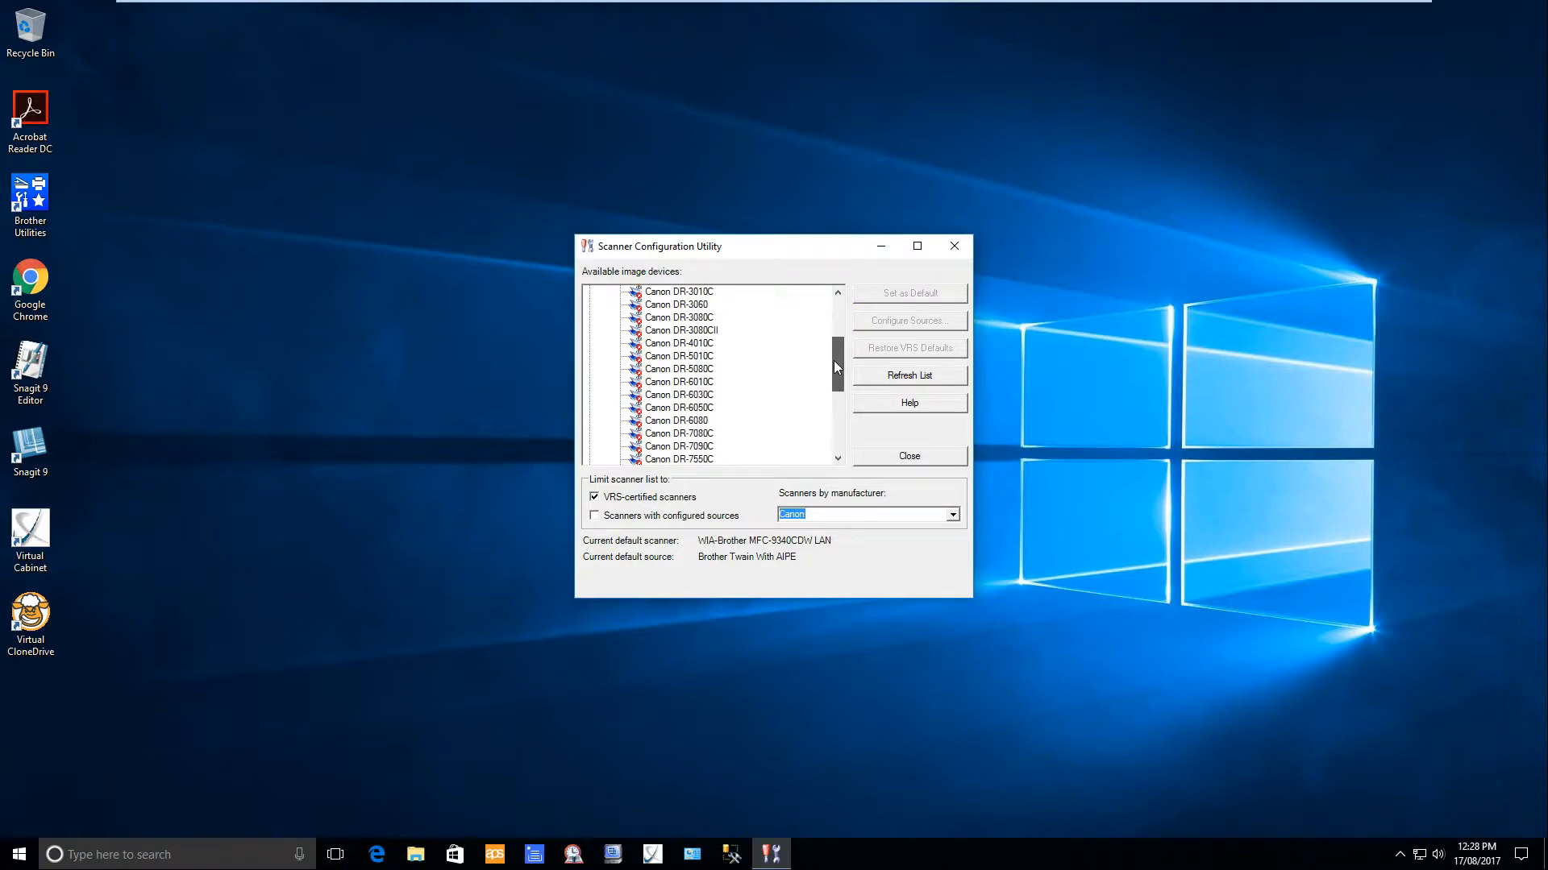
pyautogui.click(682, 383)
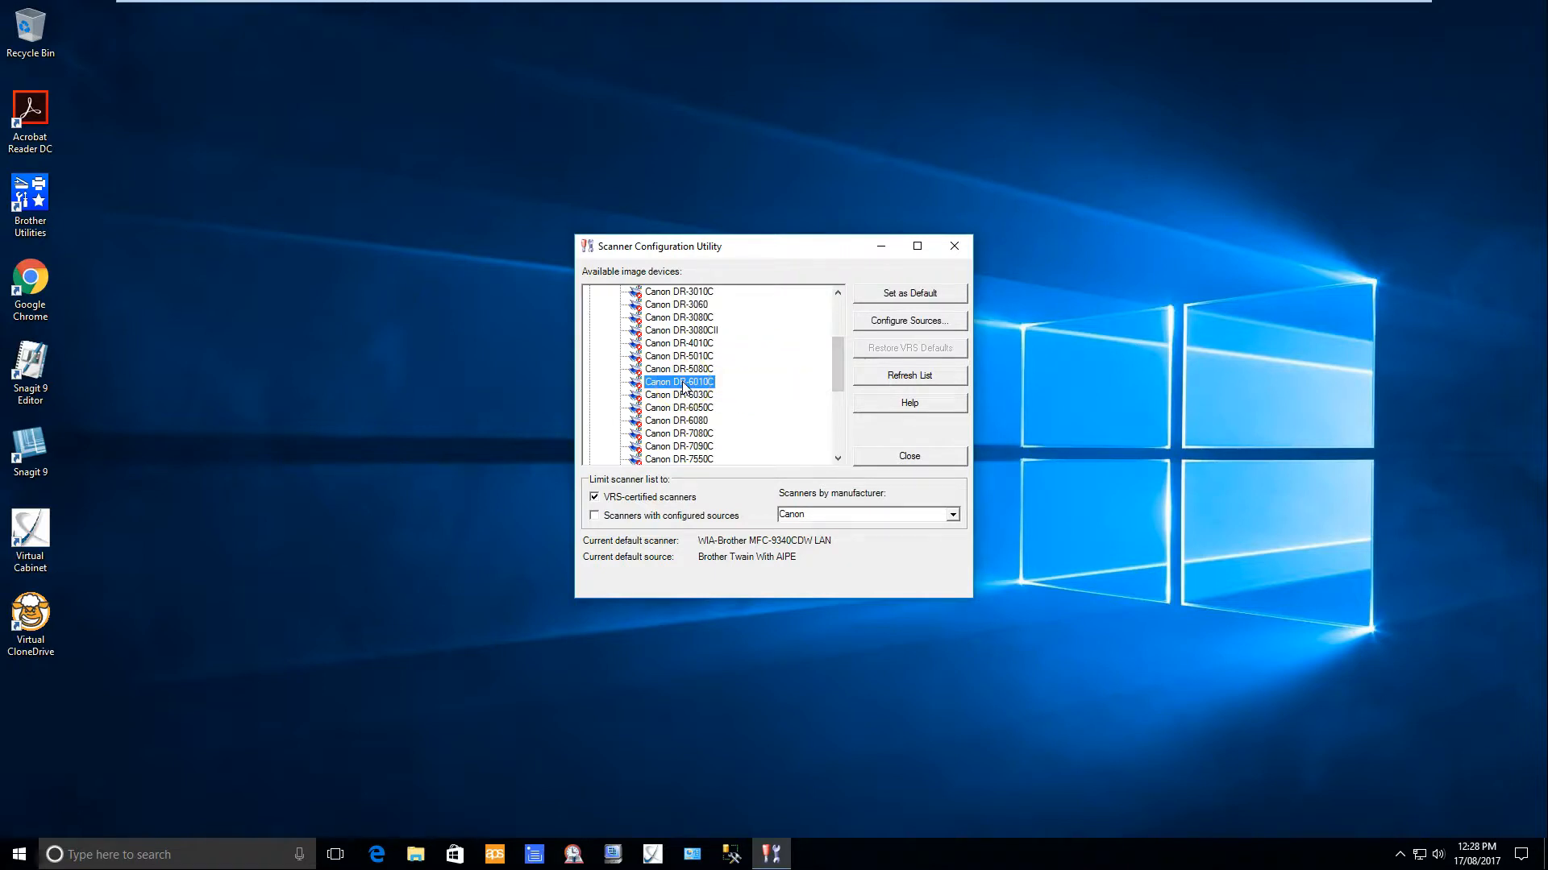
pyautogui.click(878, 323)
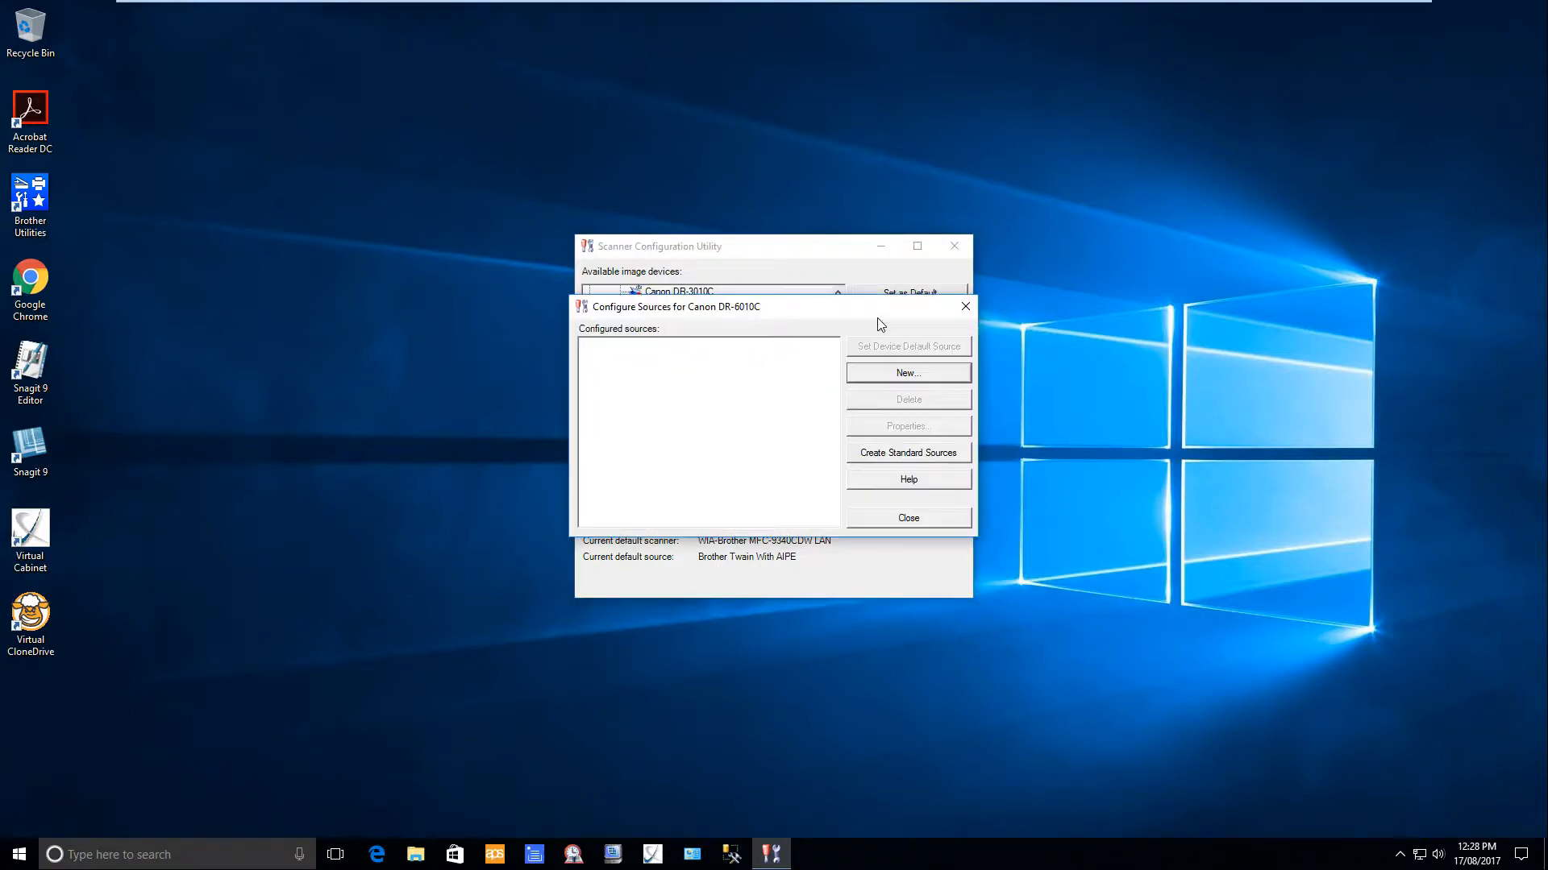
pyautogui.click(886, 452)
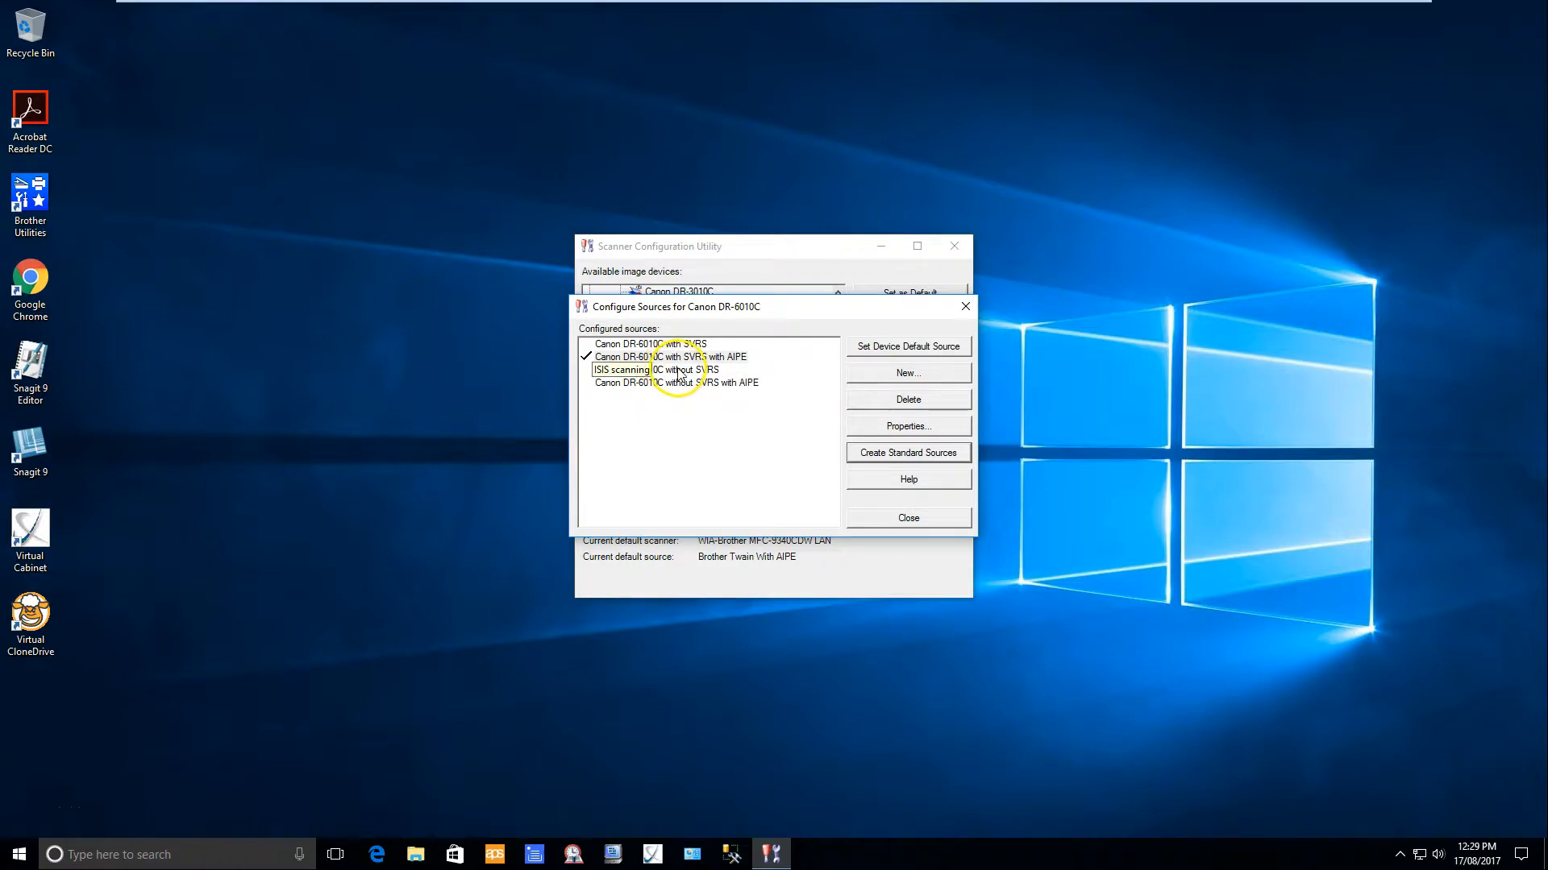
pyautogui.click(688, 409)
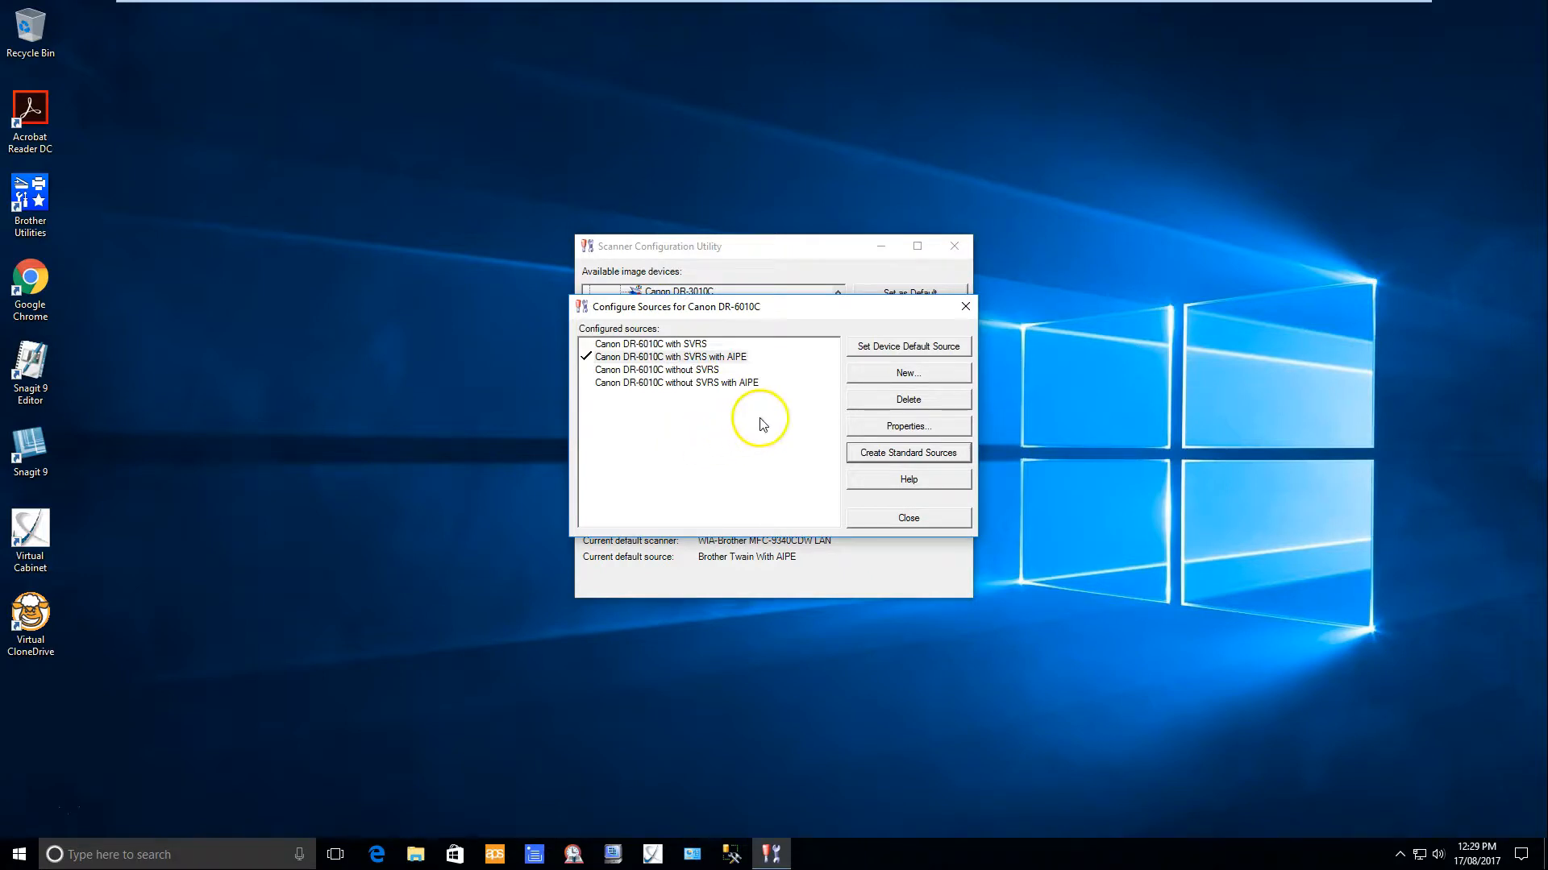
# Create a new source named "My Scanner" with the type Software VRS – ISIS scanning with Image Processing (AIPE)
pyautogui.click(885, 379)
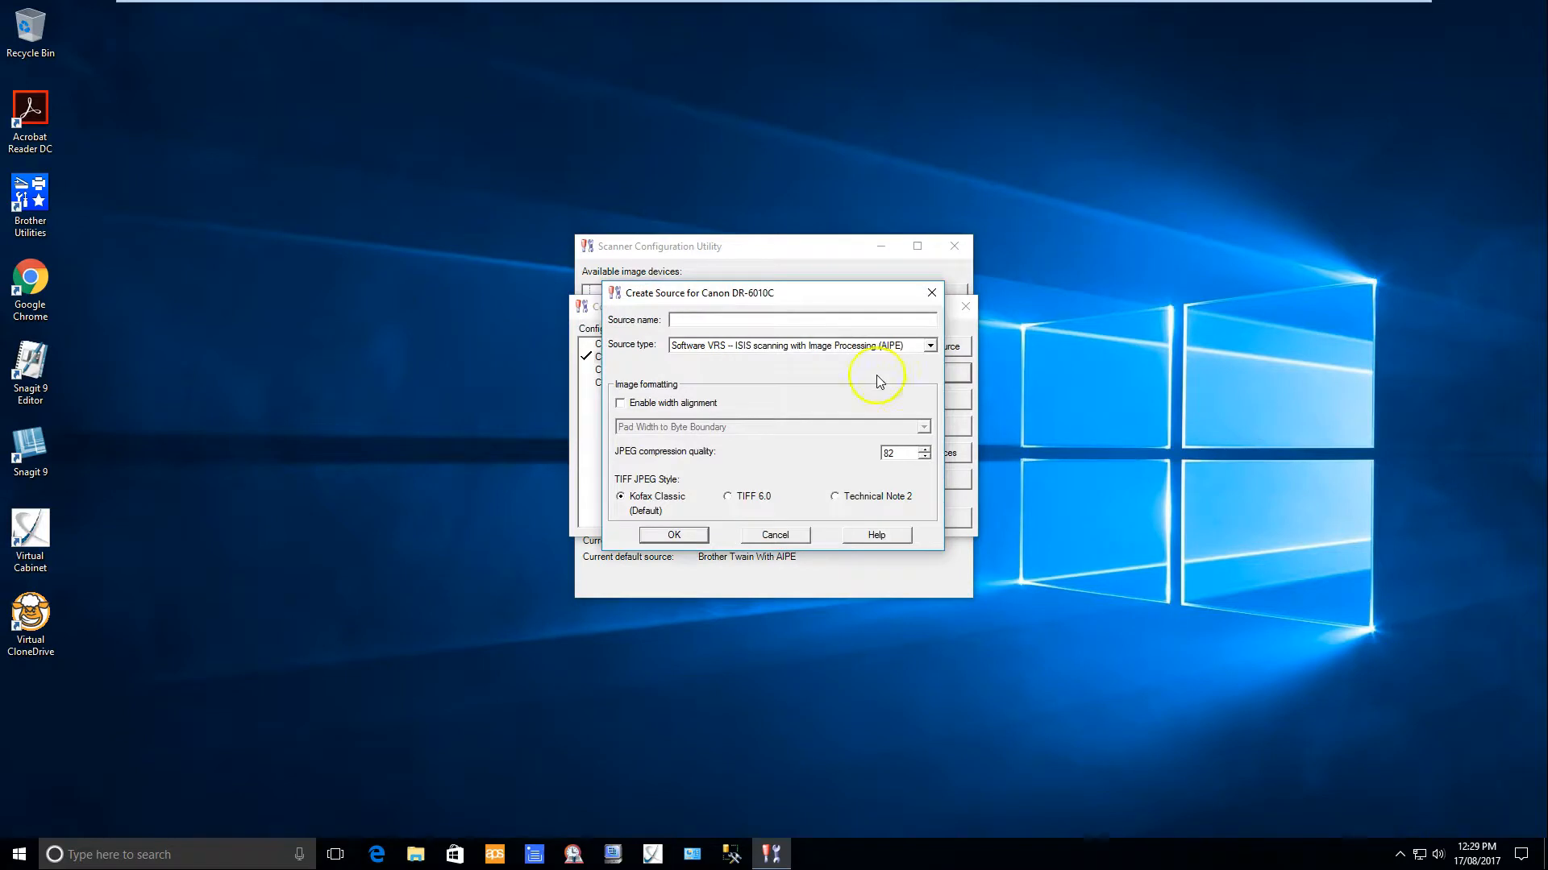
pyautogui.write('My Scanner')
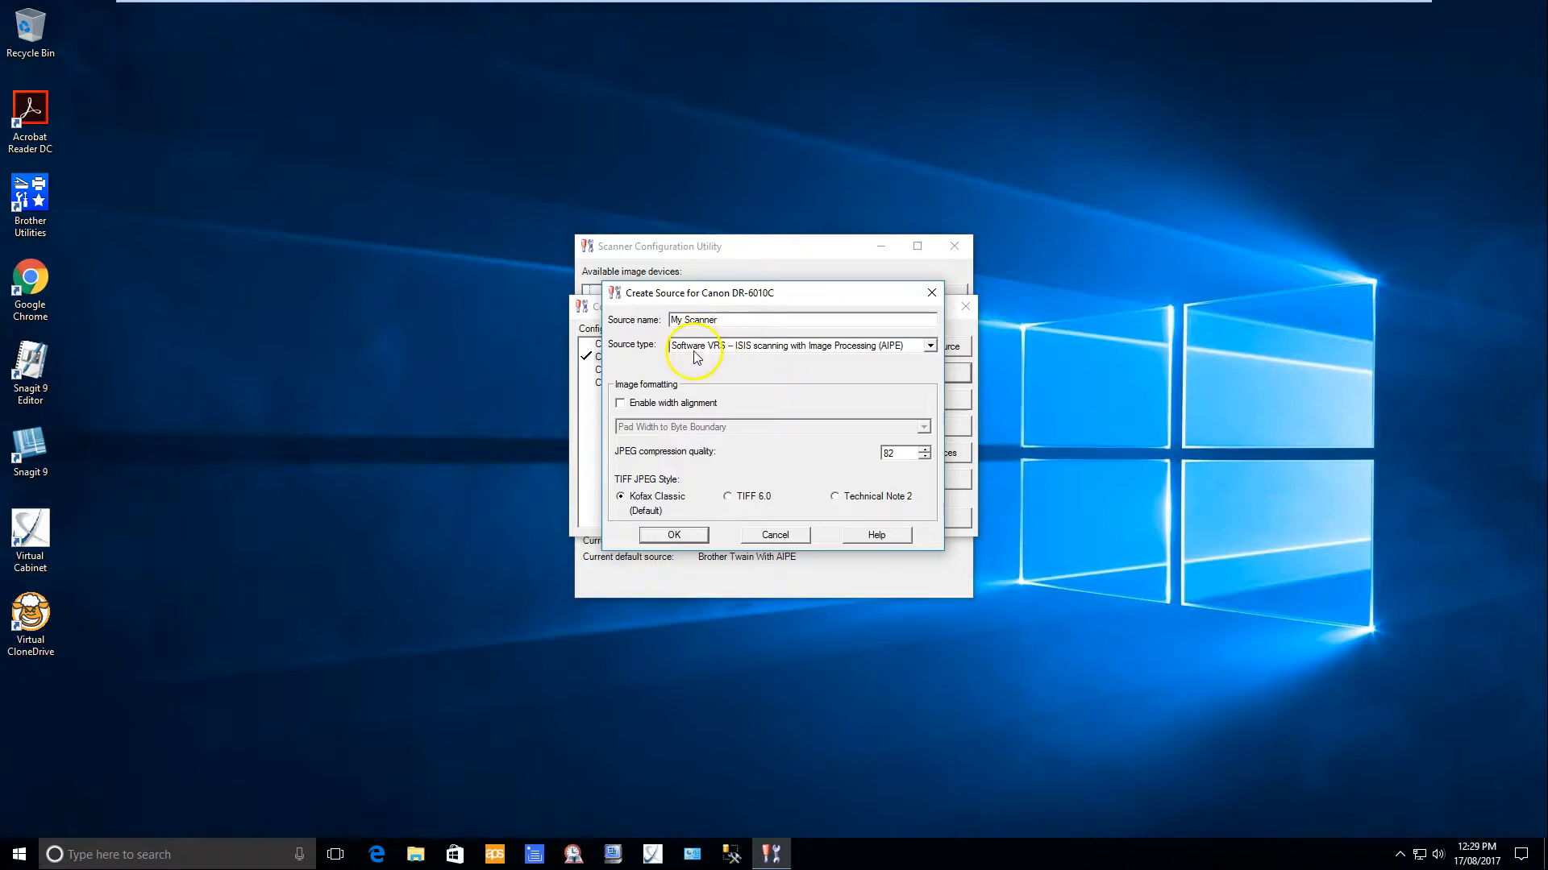
pyautogui.click(930, 346)
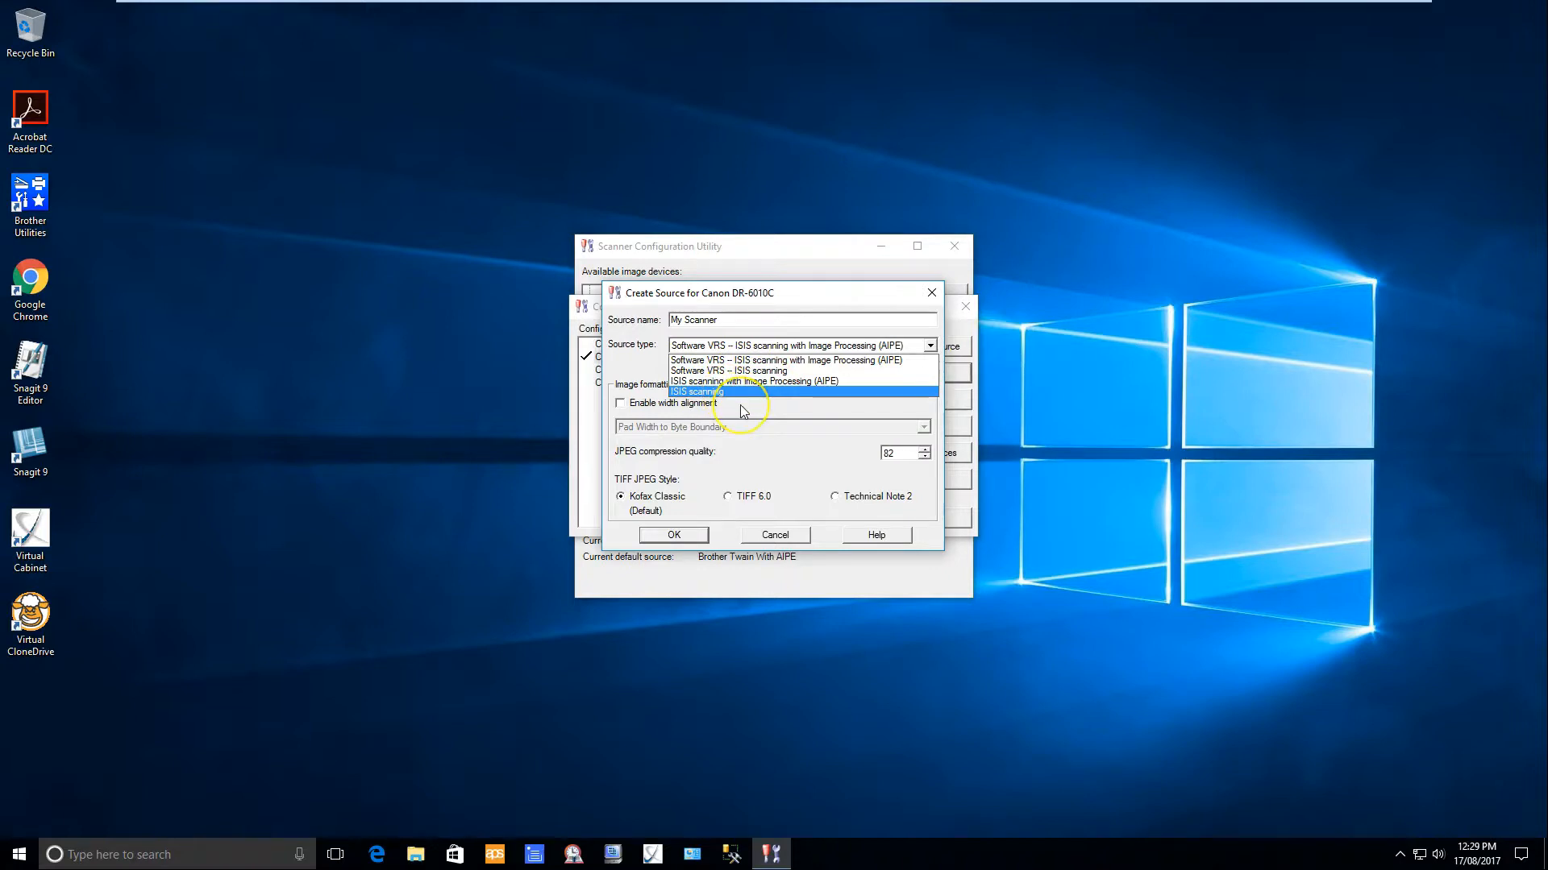
pyautogui.click(736, 364)
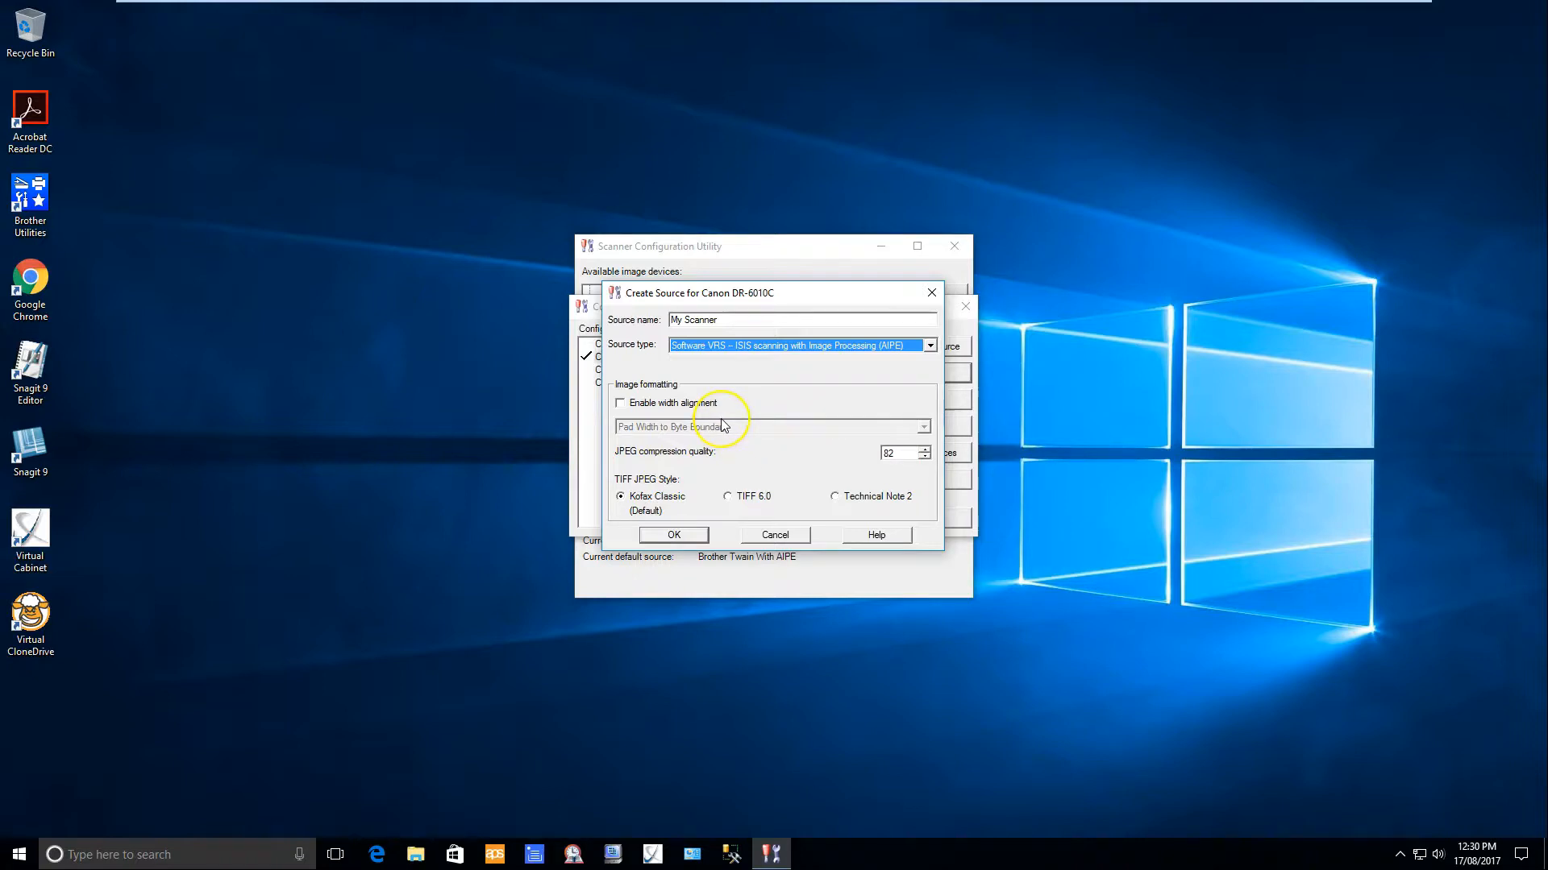
pyautogui.click(677, 535)
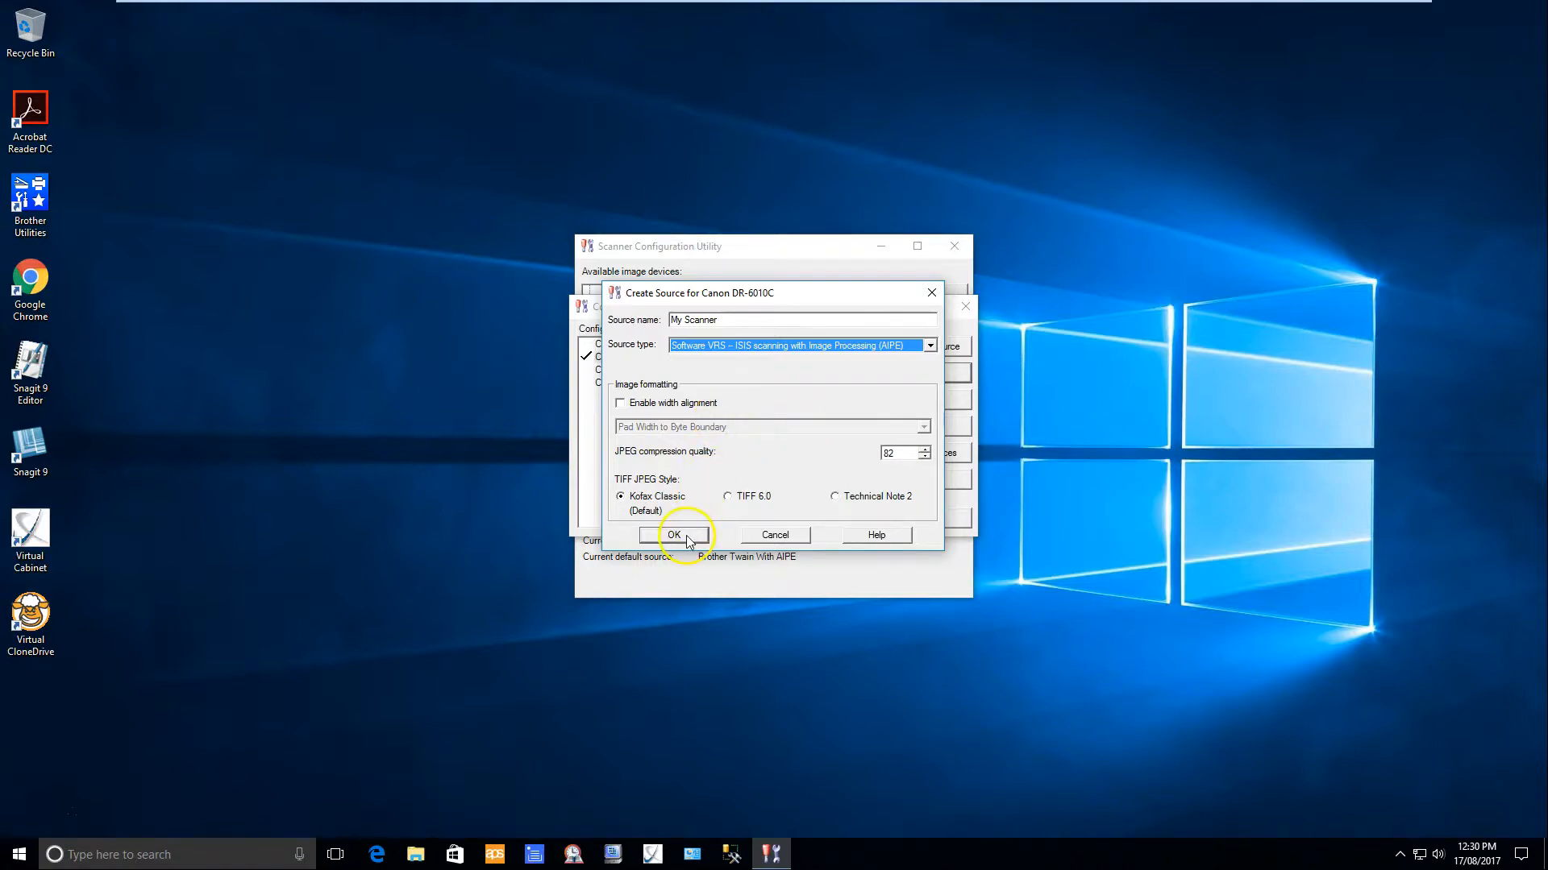
# Make My Scanner the device default source for the Canon DR-6010C and close its source configuration
pyautogui.click(619, 396)
pyautogui.click(876, 351)
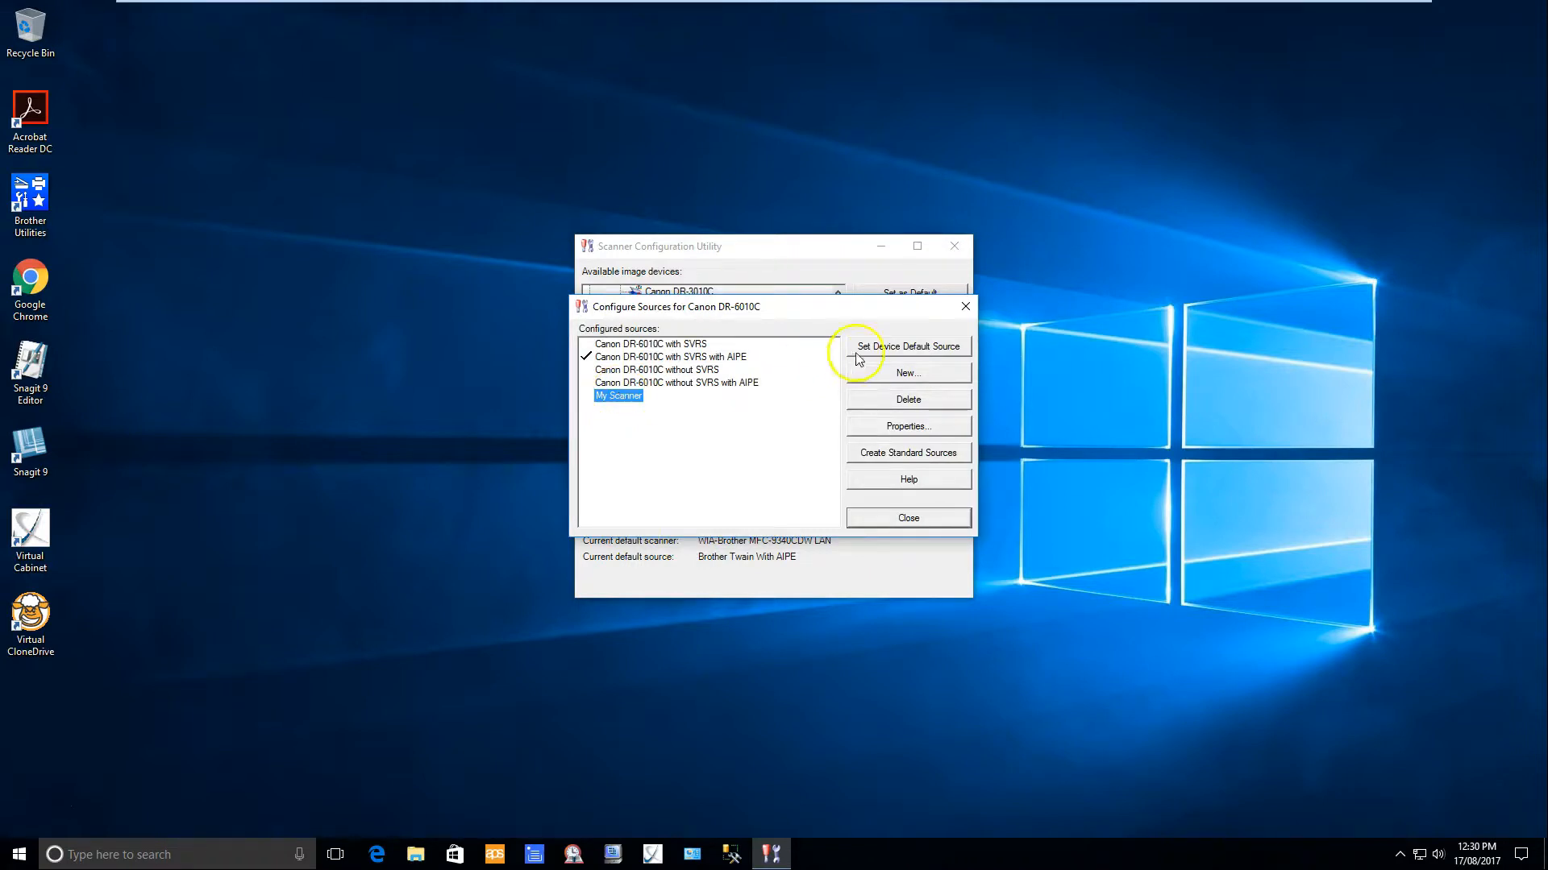
pyautogui.click(777, 435)
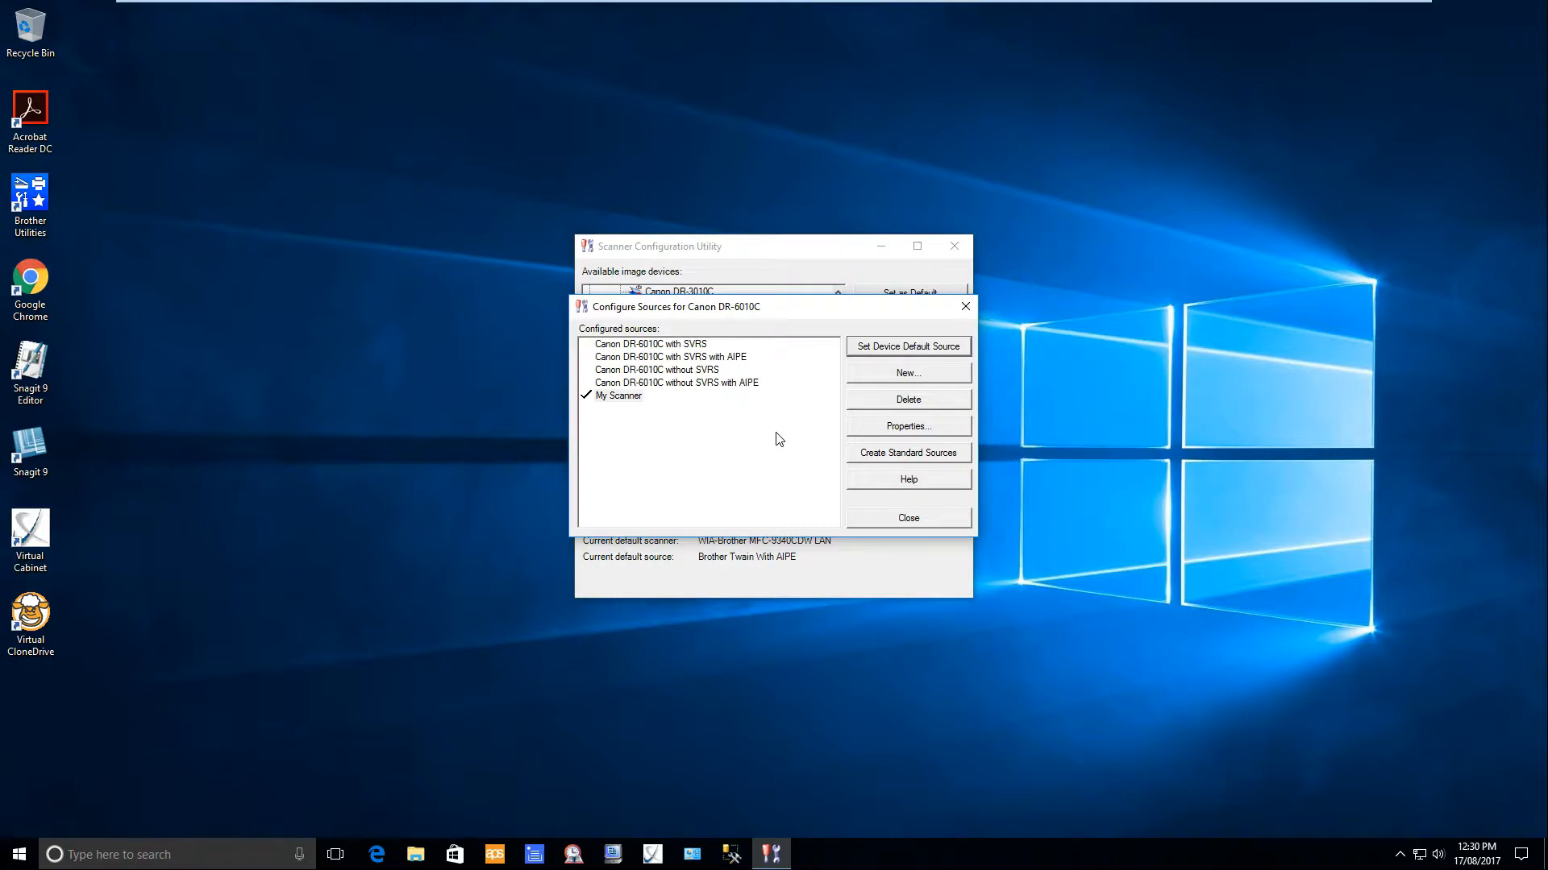
pyautogui.click(899, 520)
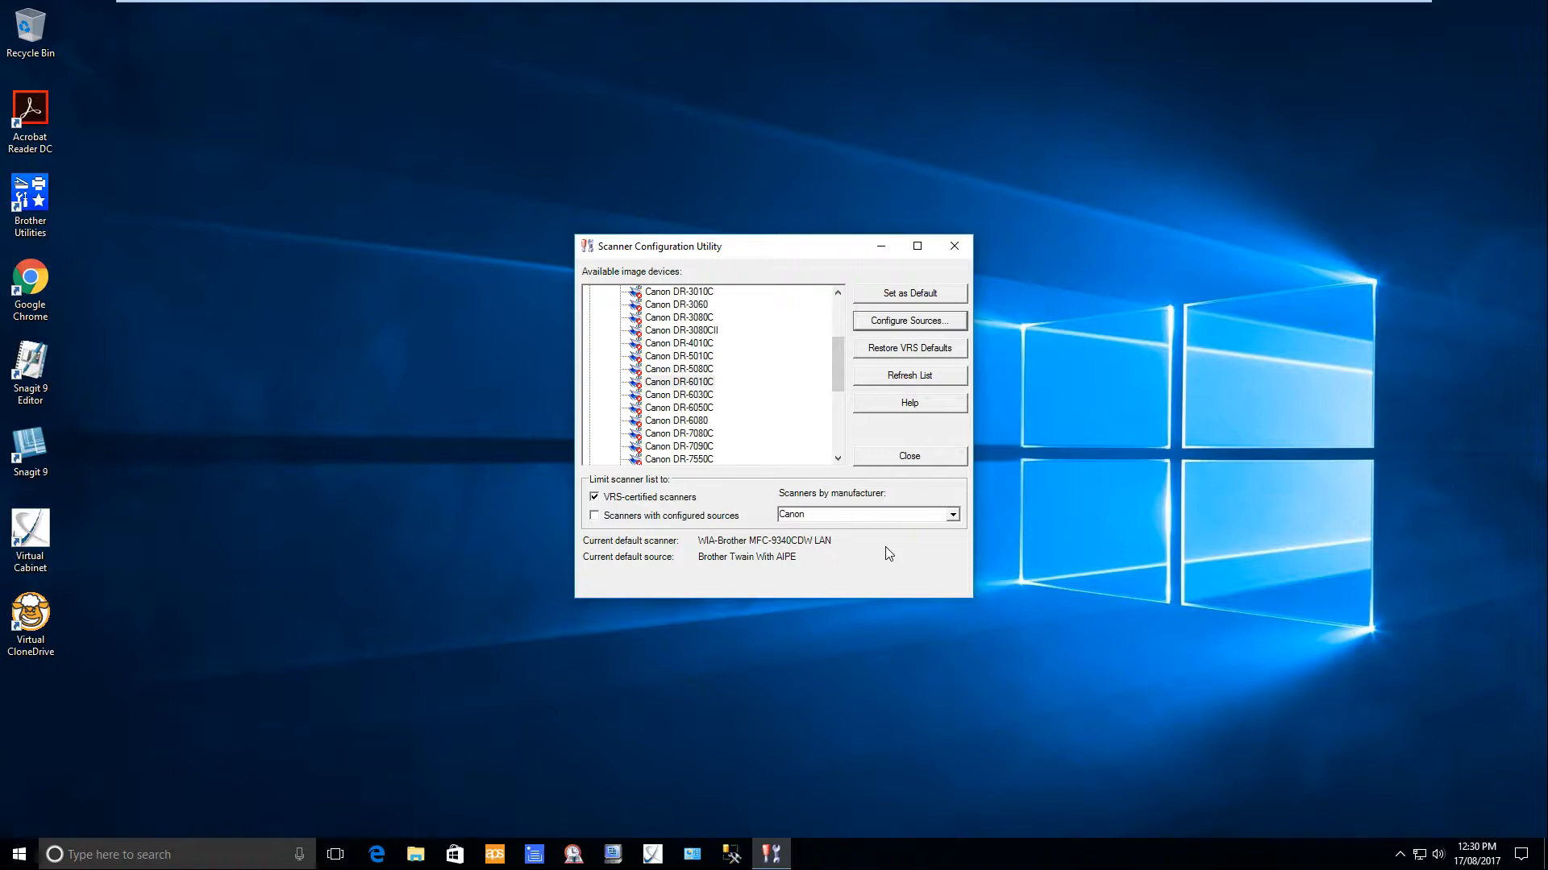
# Remove the VRS-certified limit, list scanners from all manufacturers, and collapse the Canon group
pyautogui.click(595, 498)
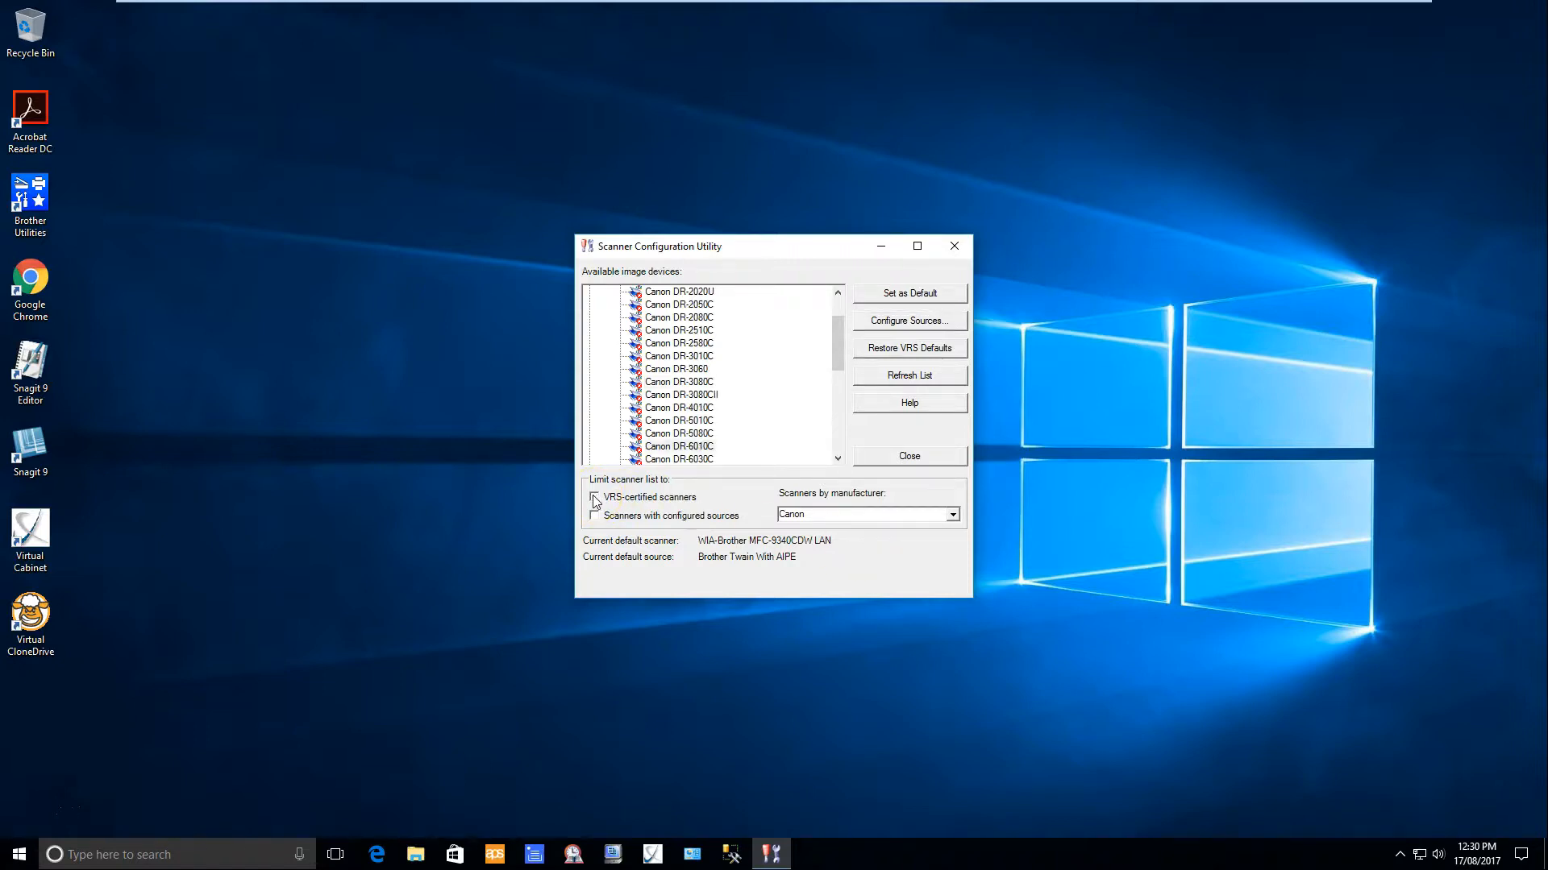
pyautogui.click(952, 514)
pyautogui.click(806, 529)
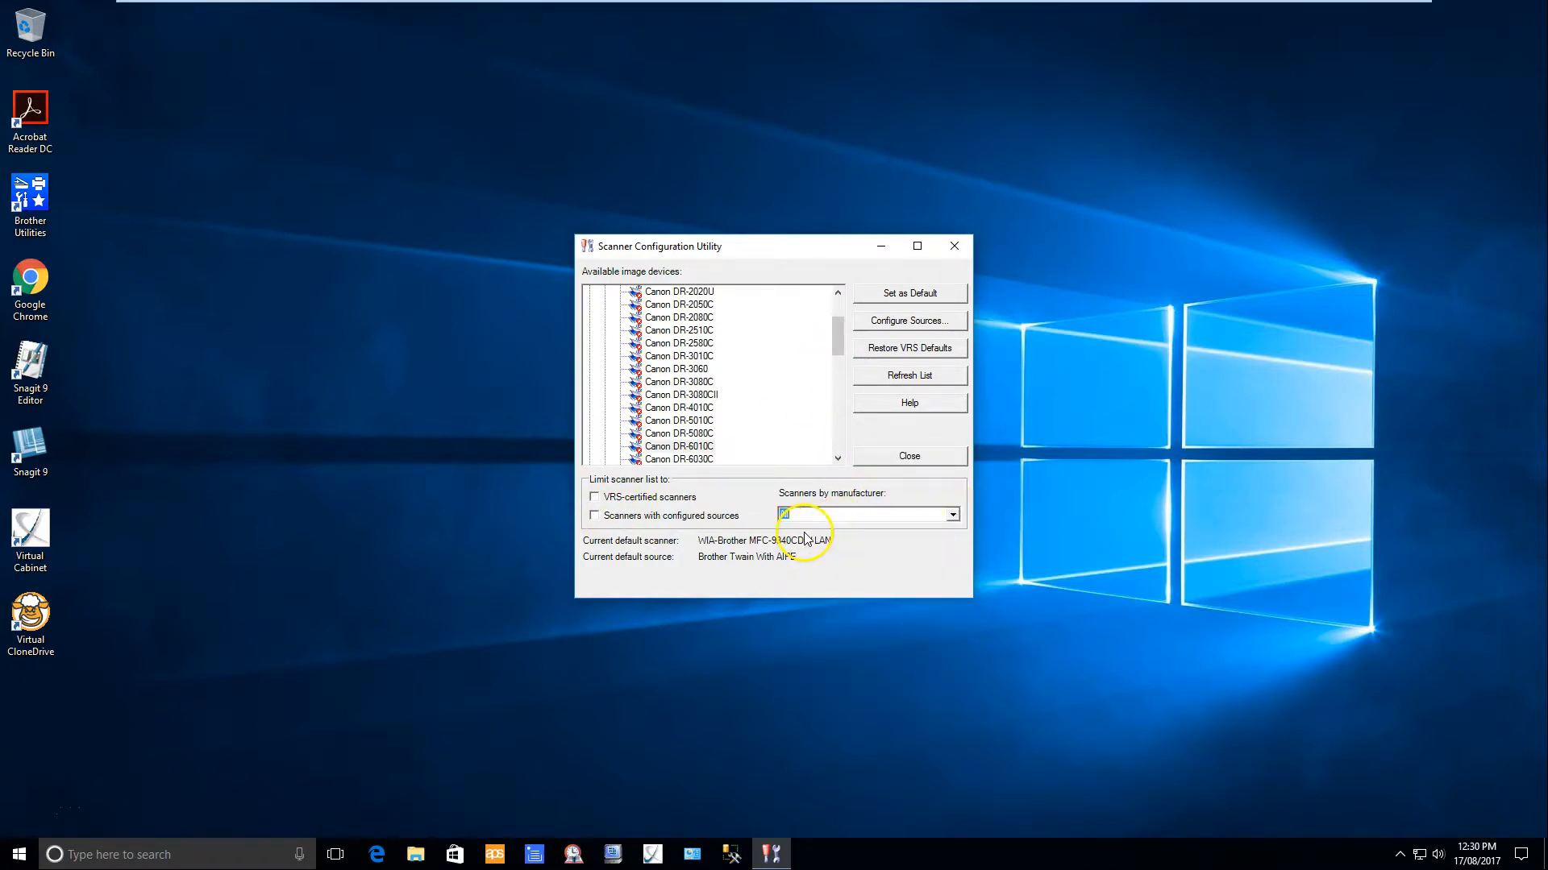
pyautogui.moveTo(835, 321); pyautogui.dragTo(766, 287)
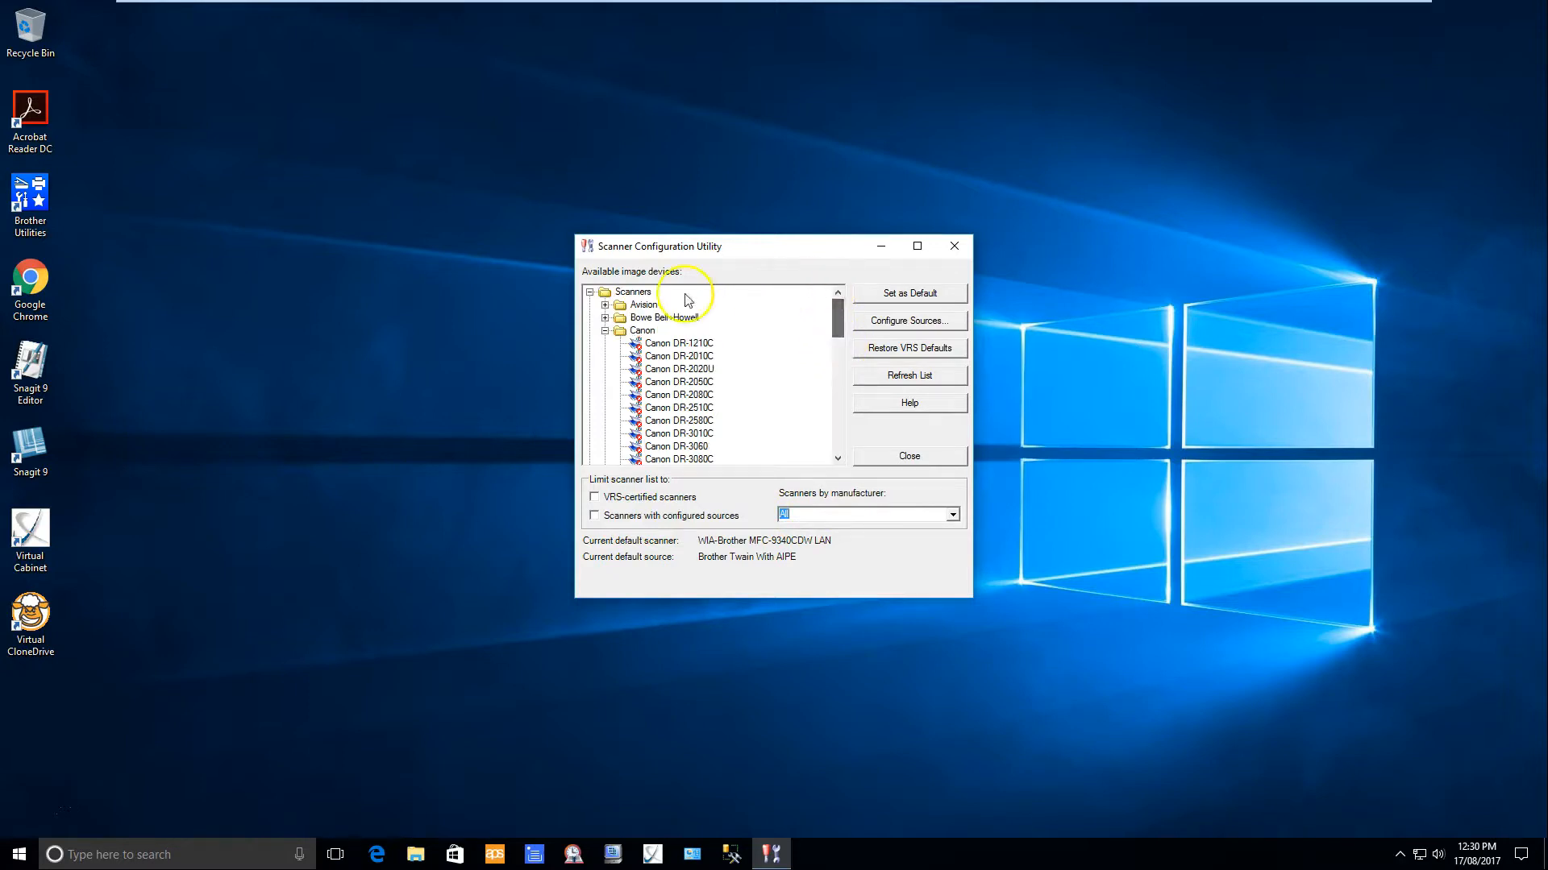
pyautogui.click(604, 331)
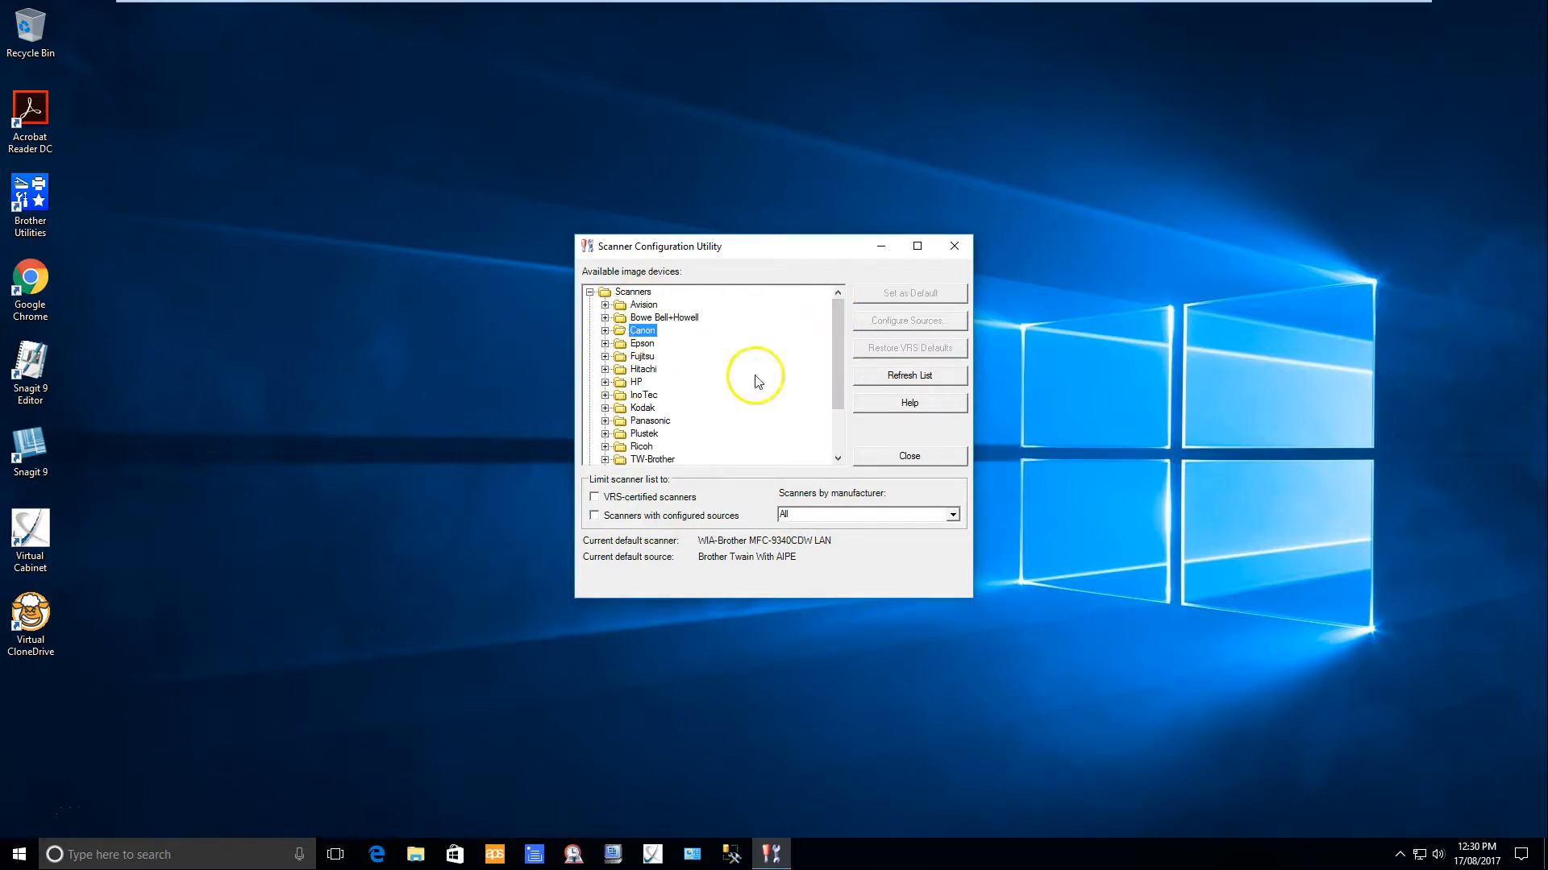
pyautogui.moveTo(834, 335); pyautogui.dragTo(820, 397)
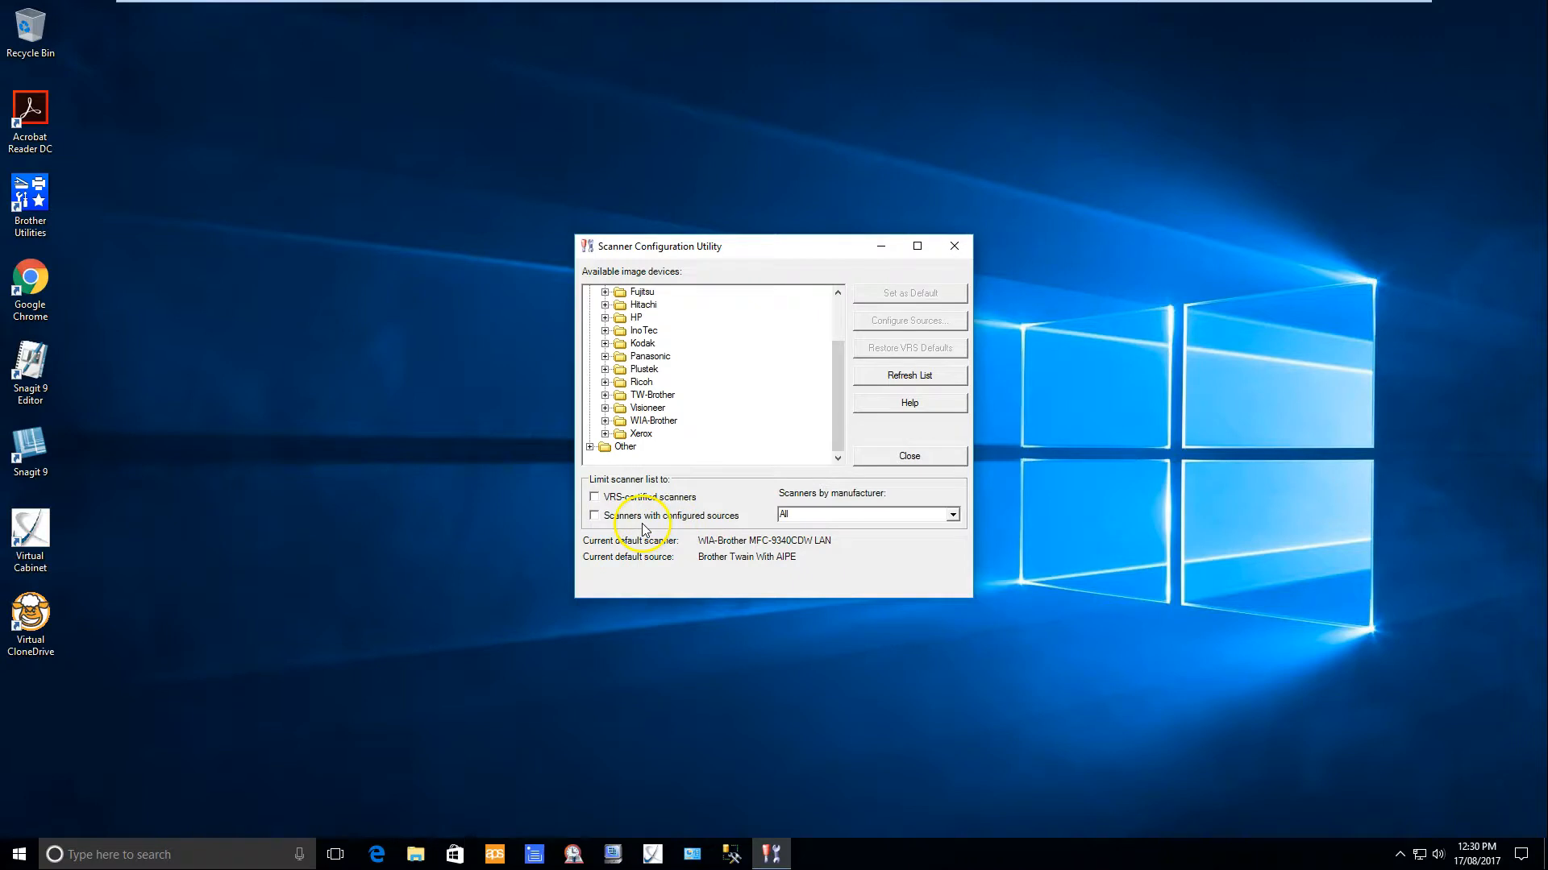
# Limit the list to scanners with configured sources and open the source configuration for the WIA-Brother MFC-9340CDW LAN
pyautogui.click(596, 519)
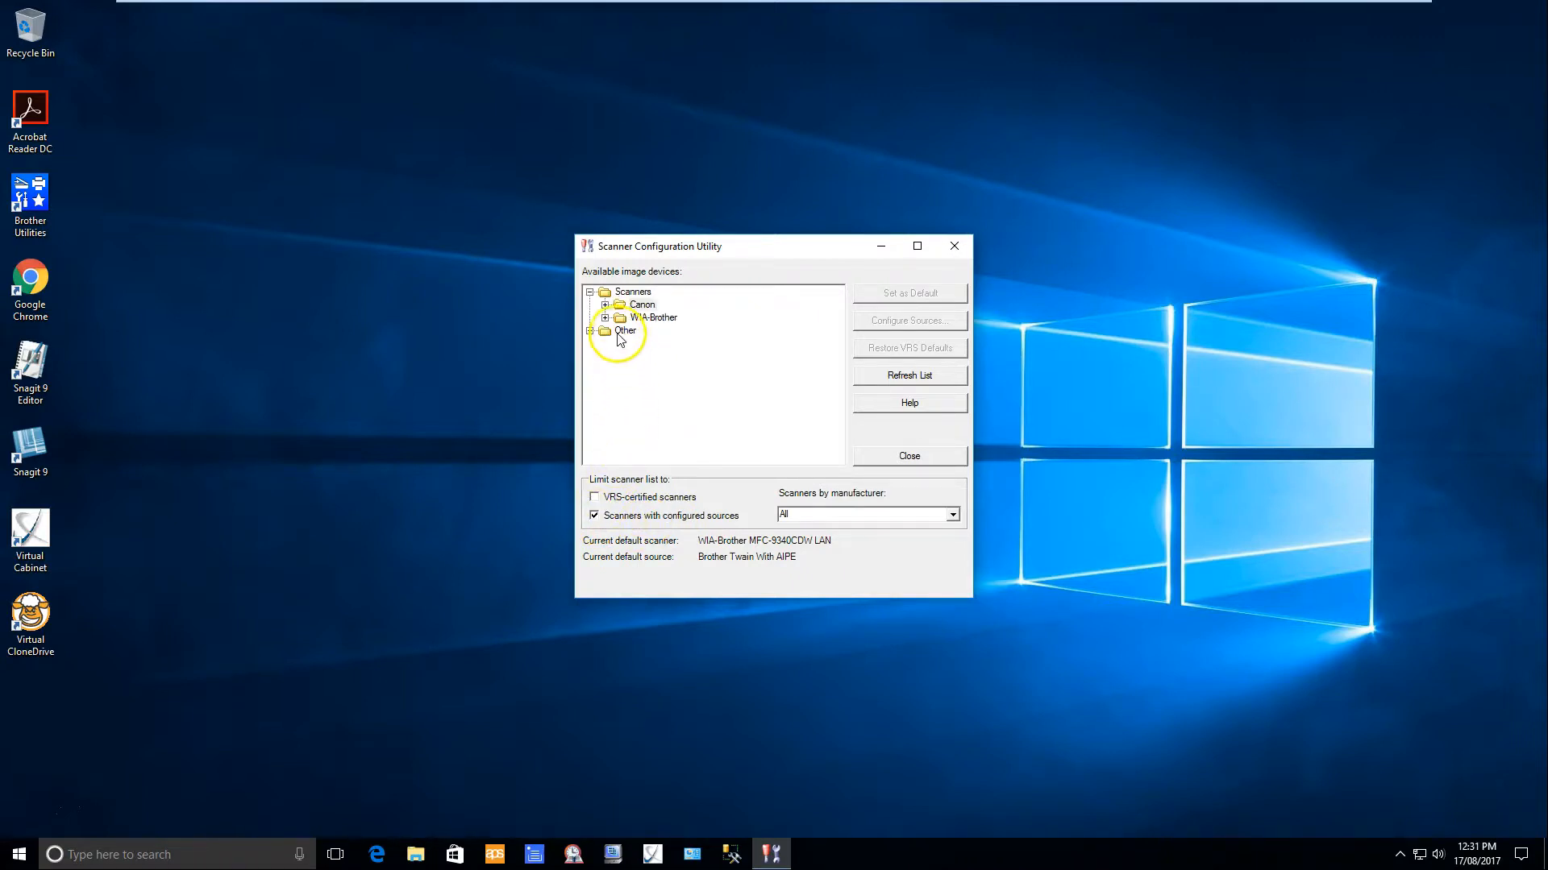
pyautogui.click(606, 319)
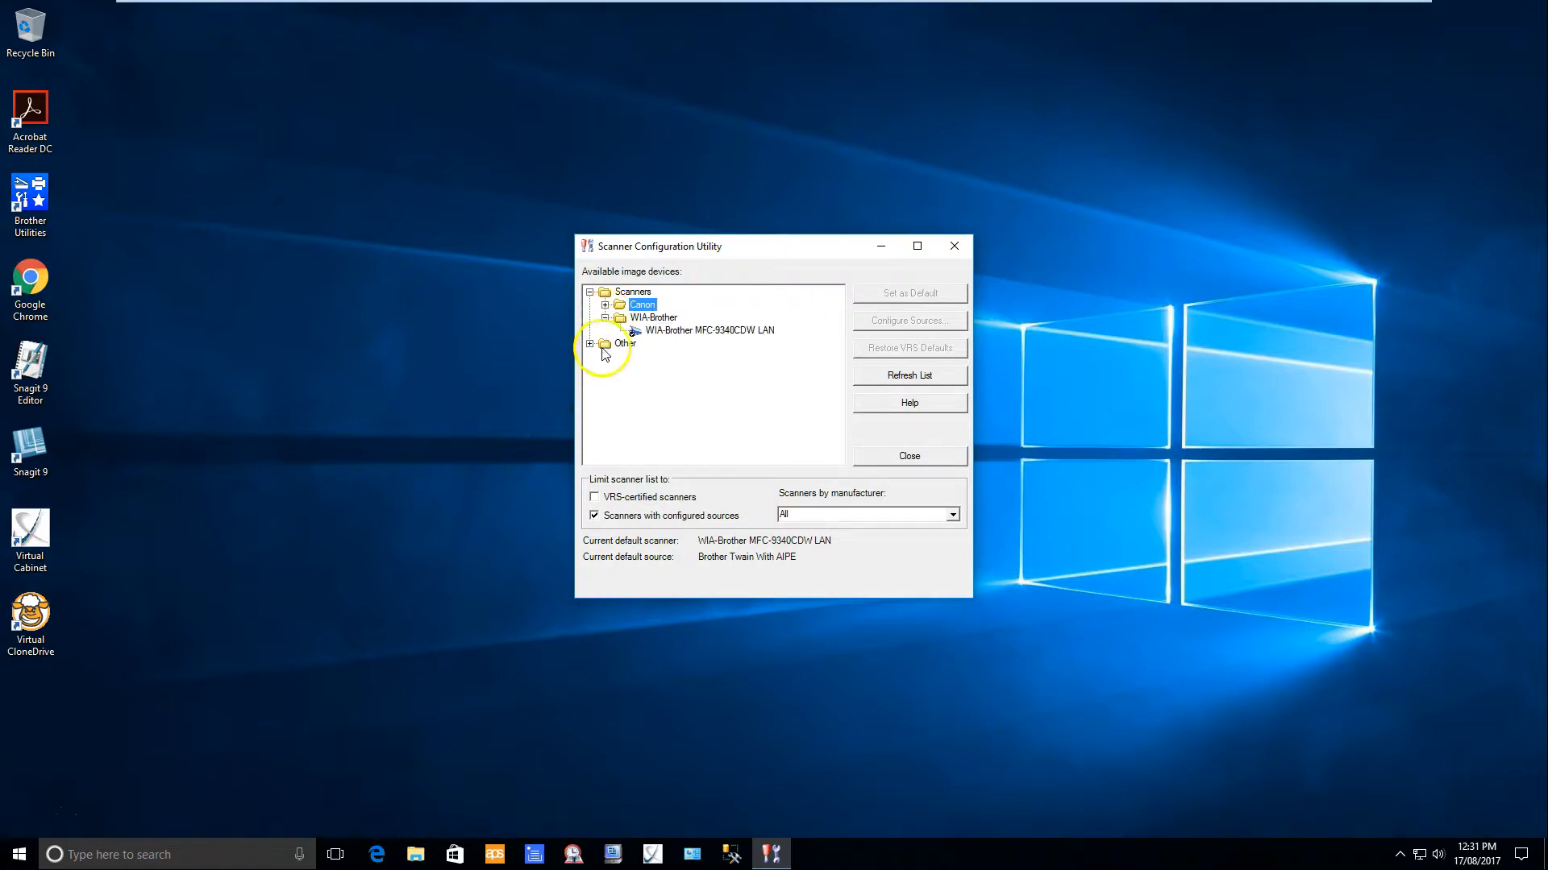
pyautogui.click(654, 332)
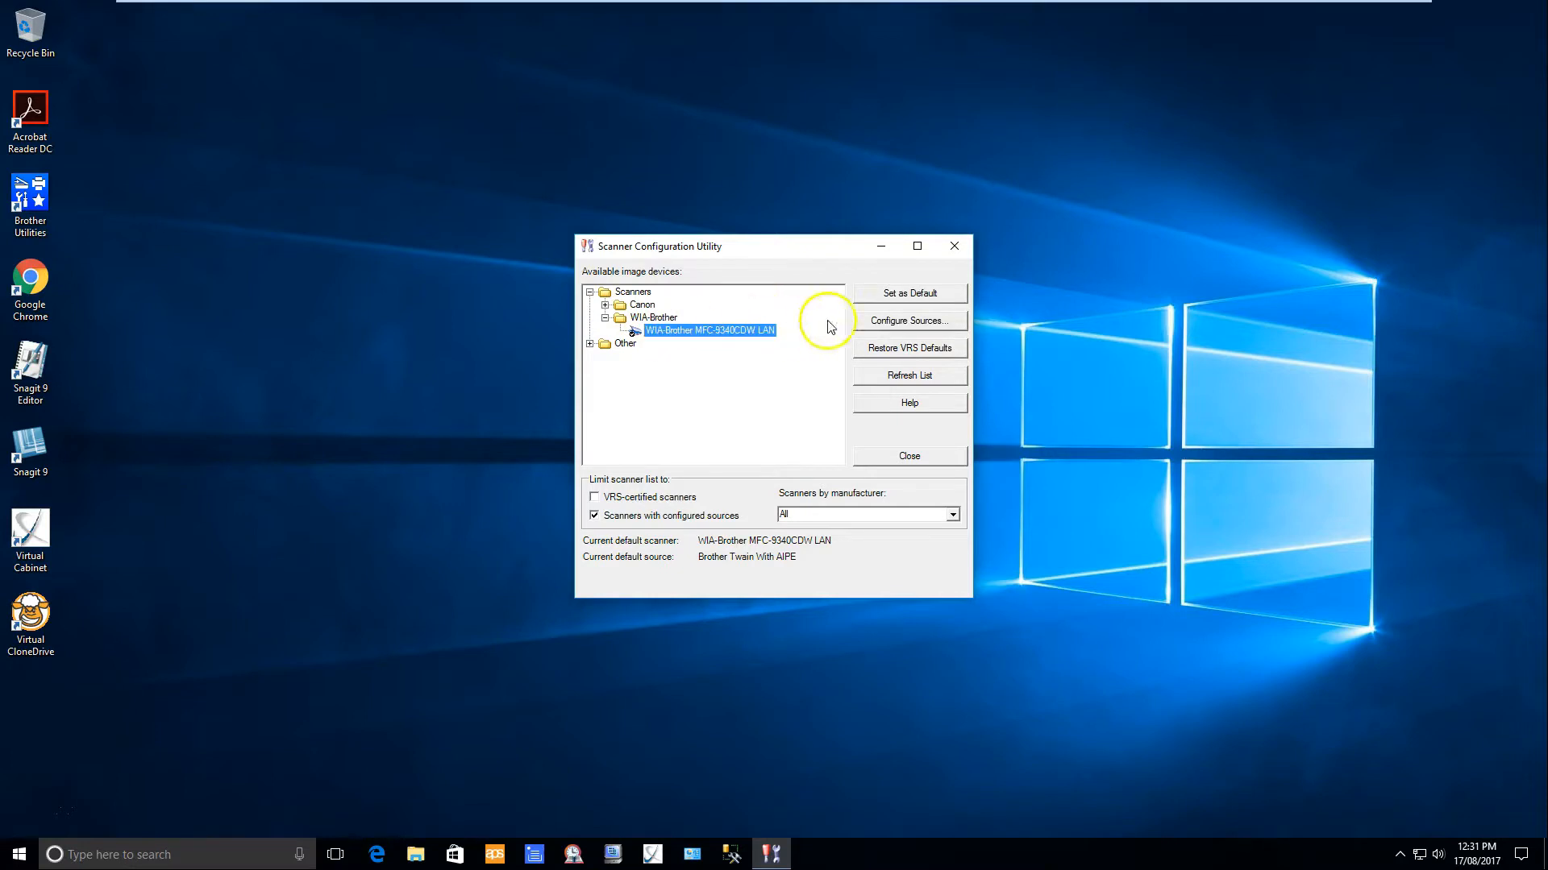
pyautogui.click(889, 321)
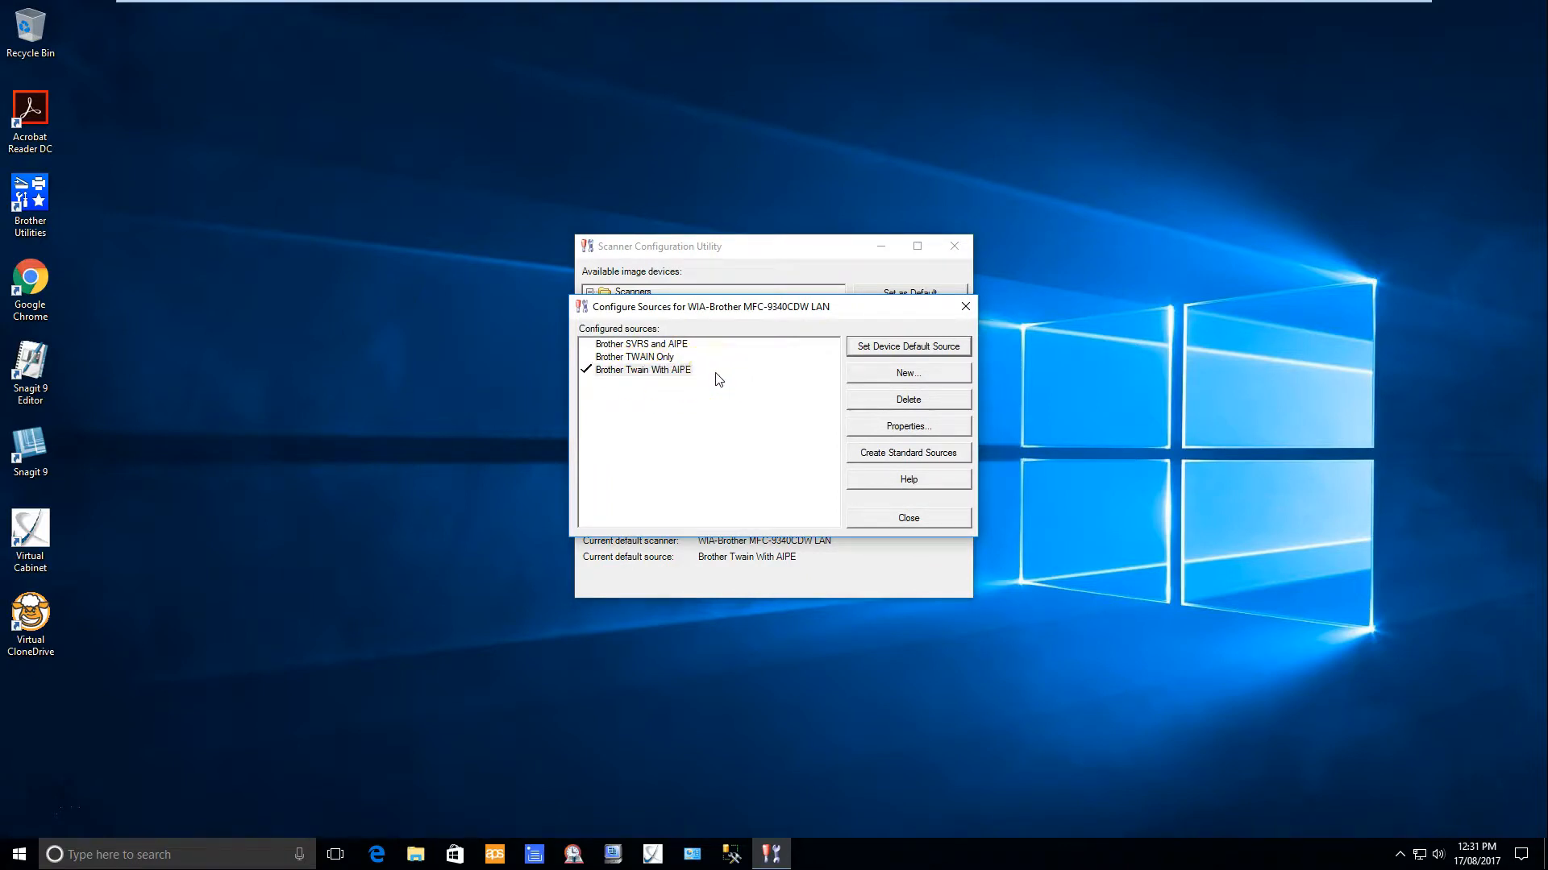
# Review the source types offered for a new Brother scanner source, cancel its creation, and close the source configuration
pyautogui.click(887, 372)
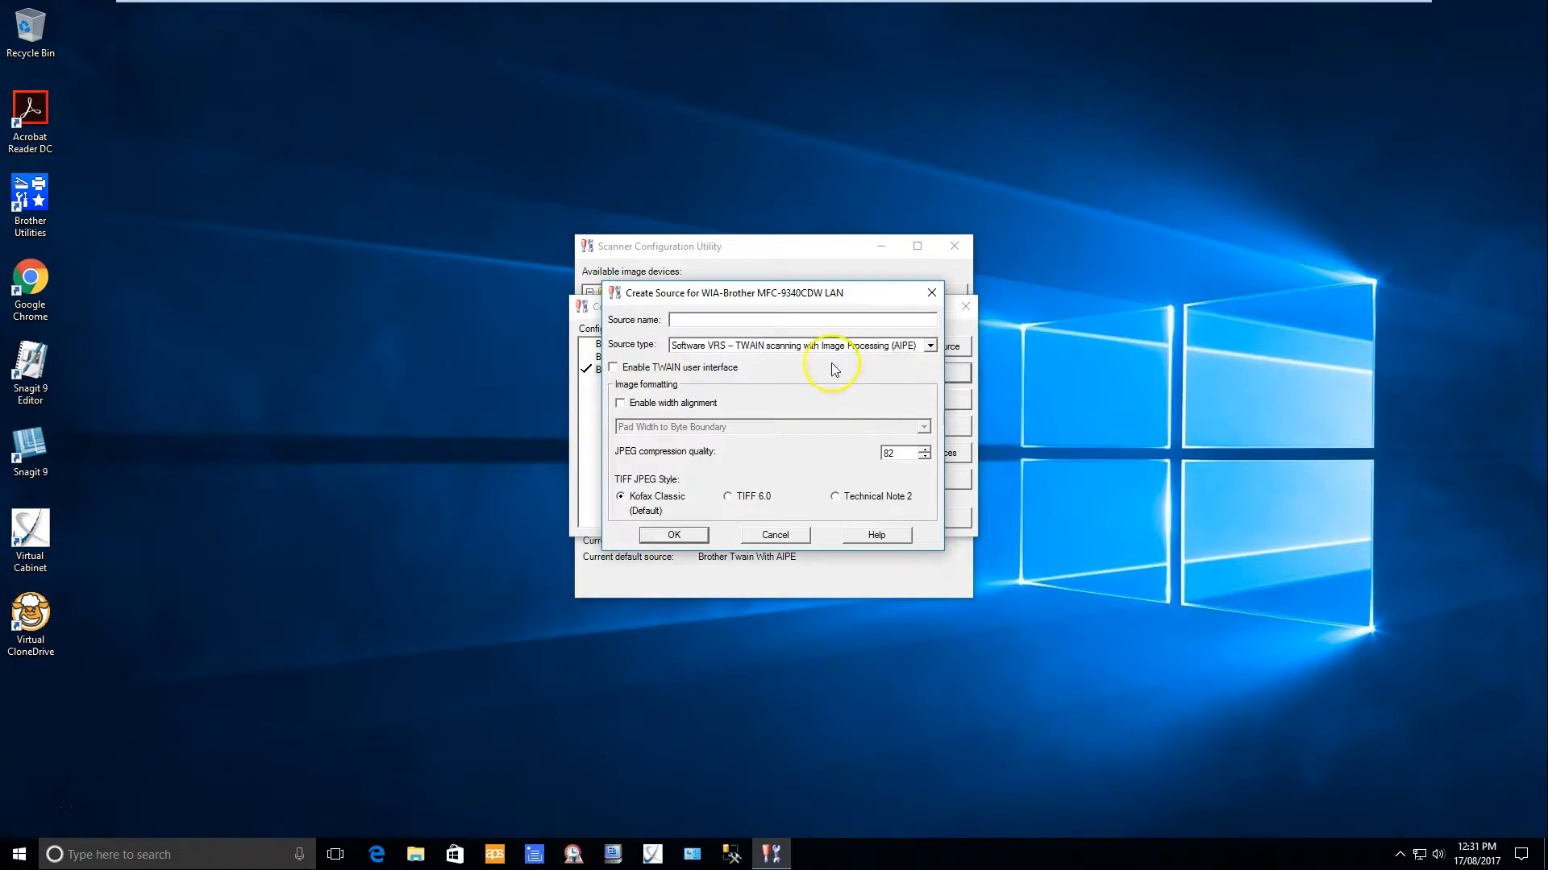
pyautogui.click(711, 347)
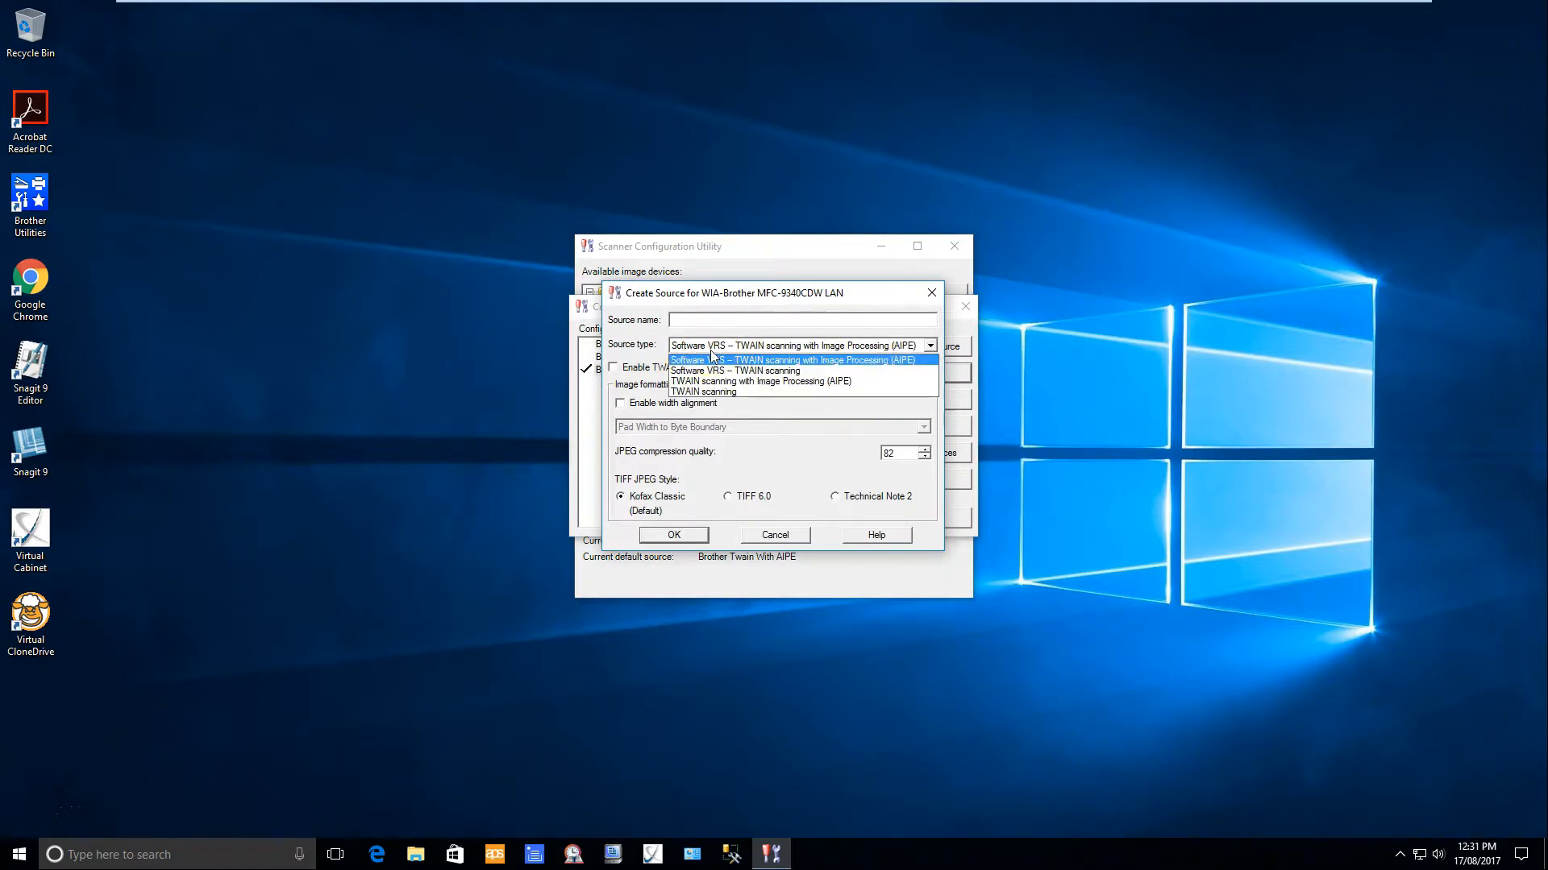
pyautogui.click(743, 362)
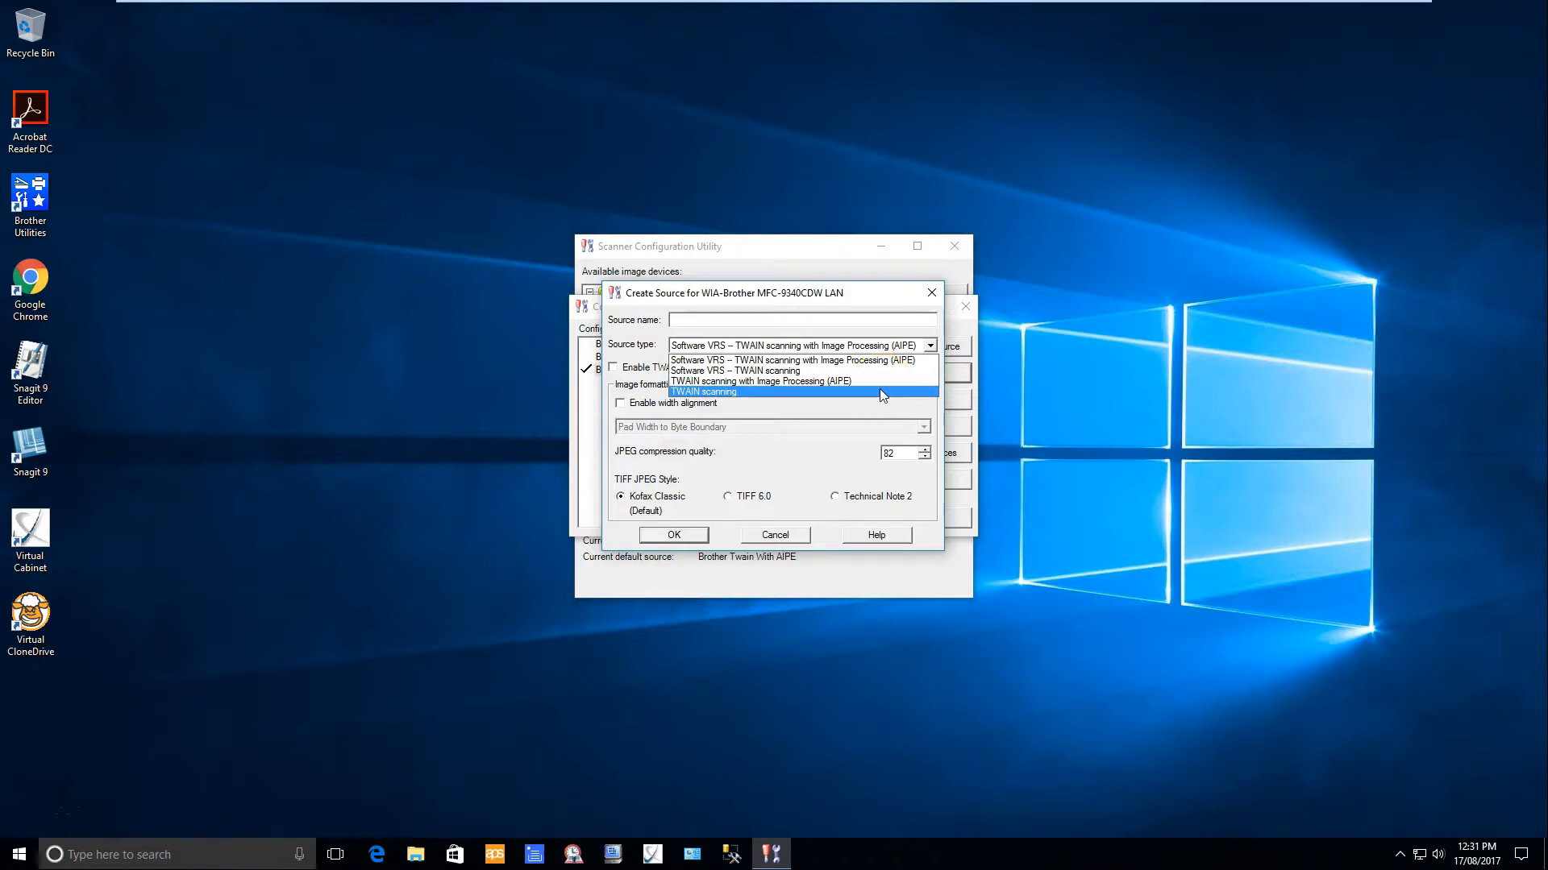
pyautogui.click(823, 411)
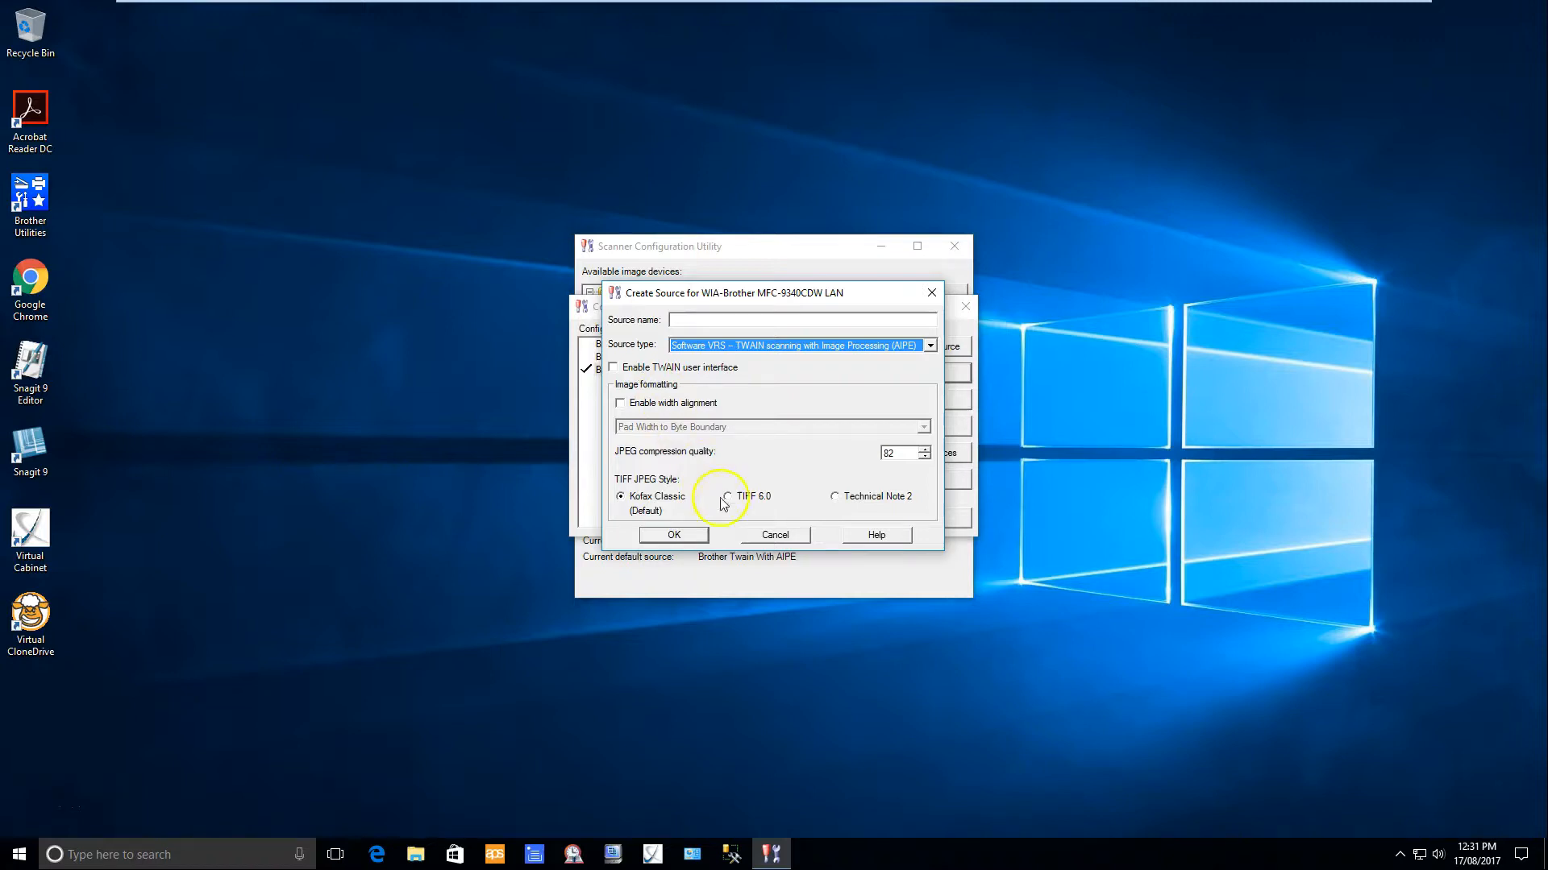
pyautogui.click(772, 535)
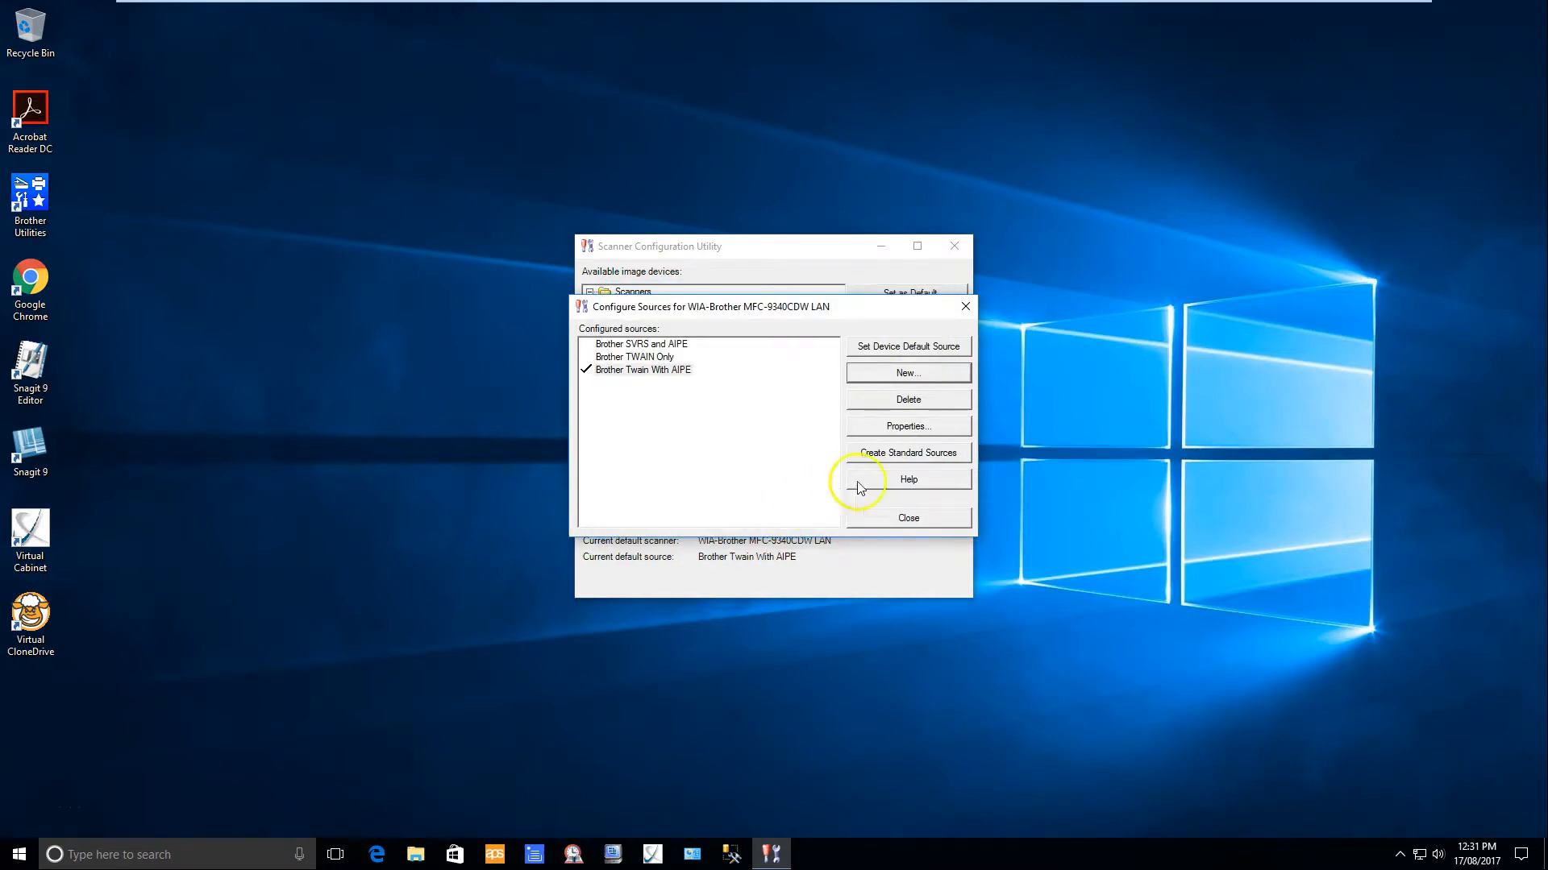
pyautogui.click(912, 520)
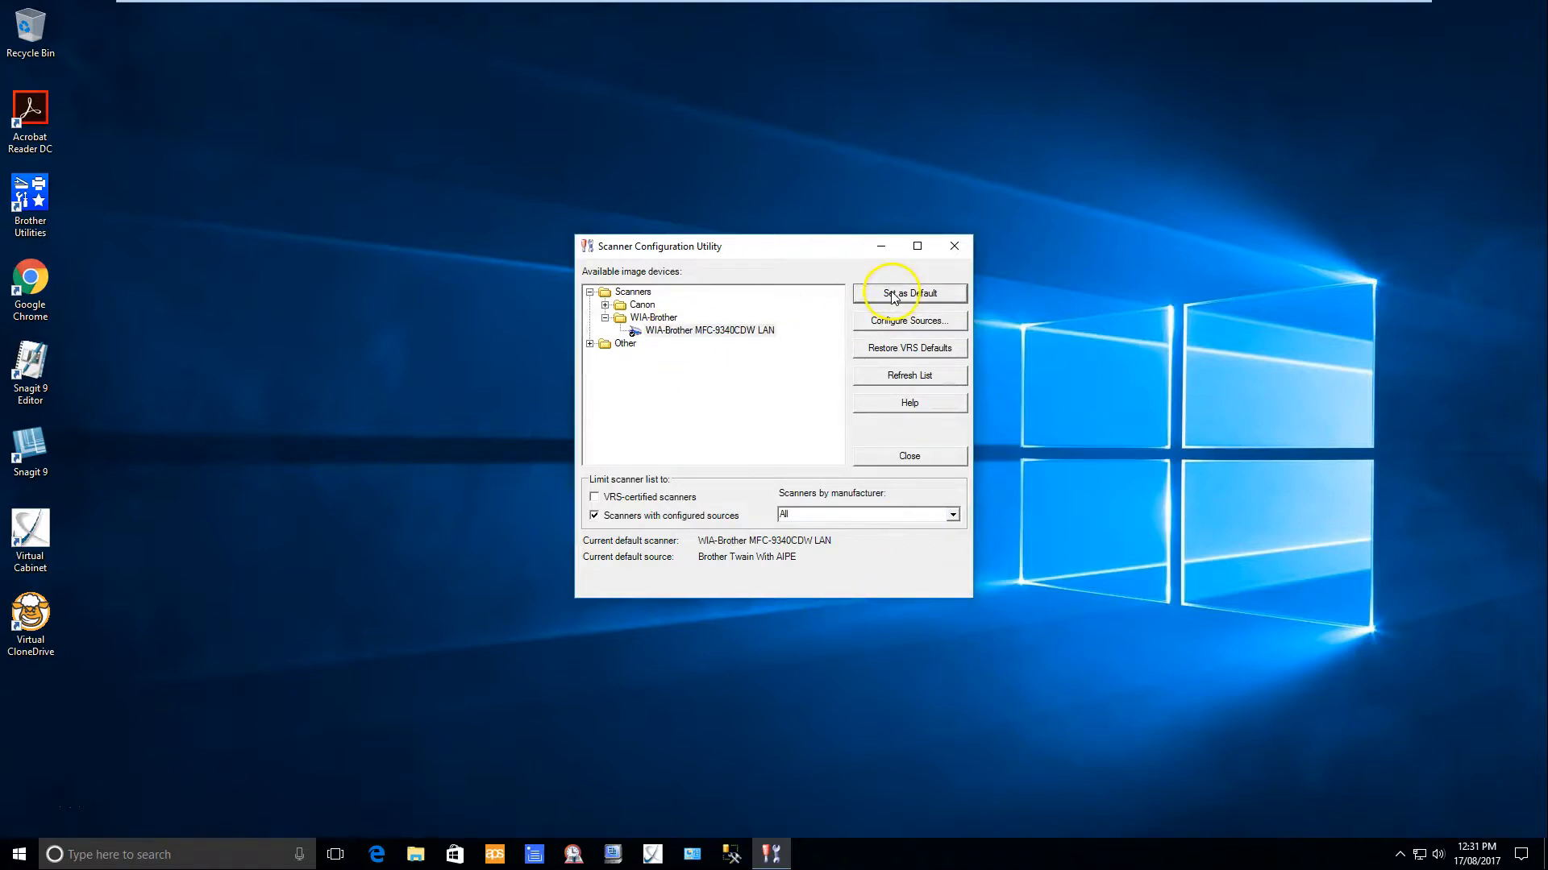
# Close the Scanner Configuration Utility and create a BAS - IAS - PAYG batch with the default name in Kofax Capture Batch Manager
pyautogui.click(895, 453)
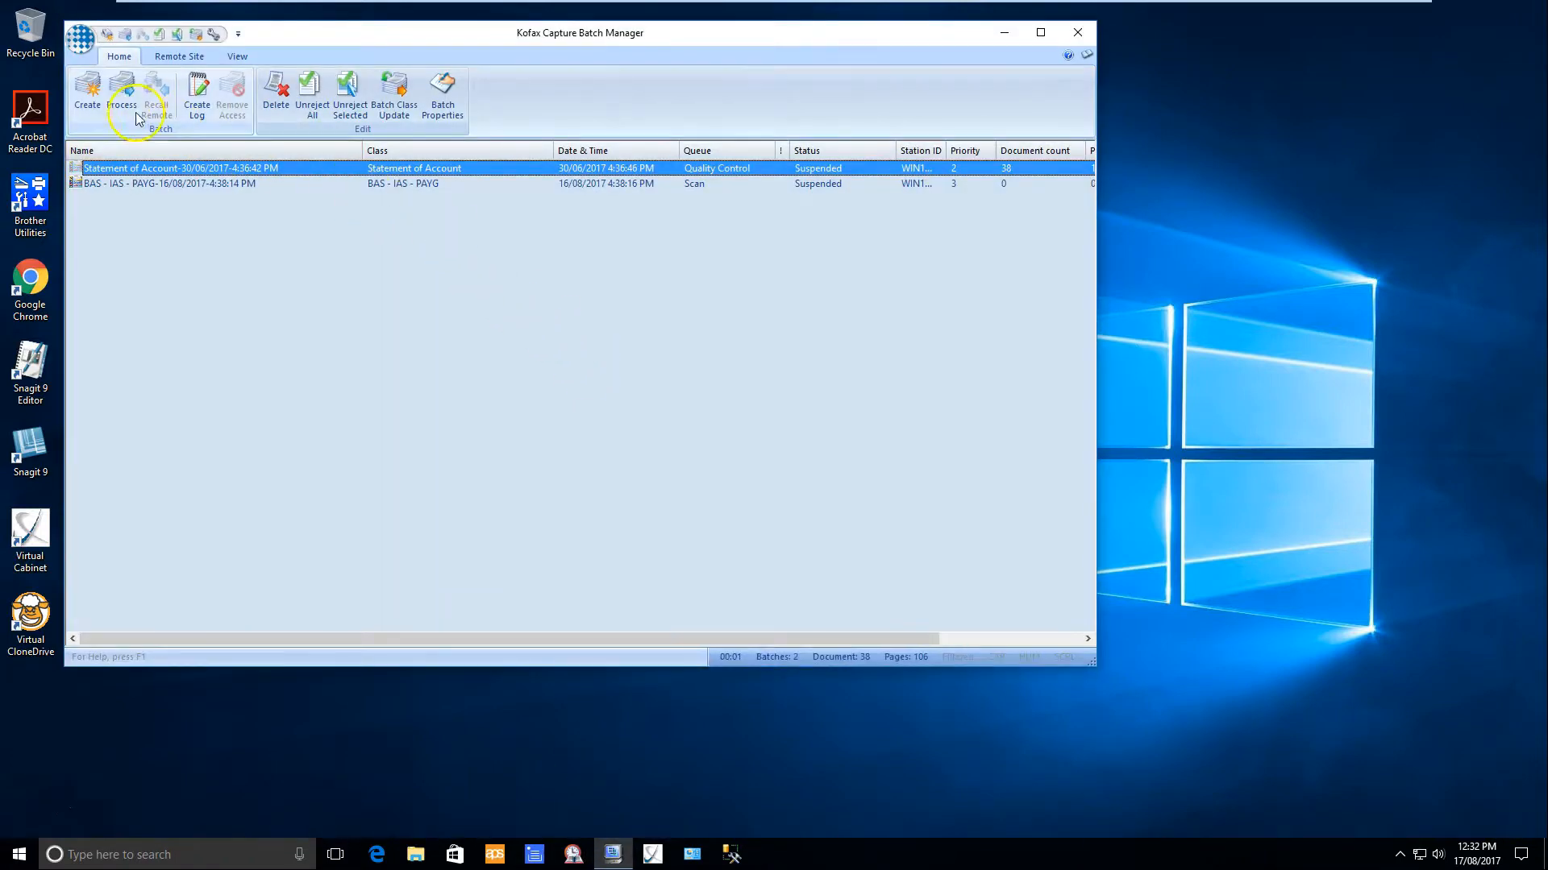
pyautogui.click(87, 96)
pyautogui.click(121, 149)
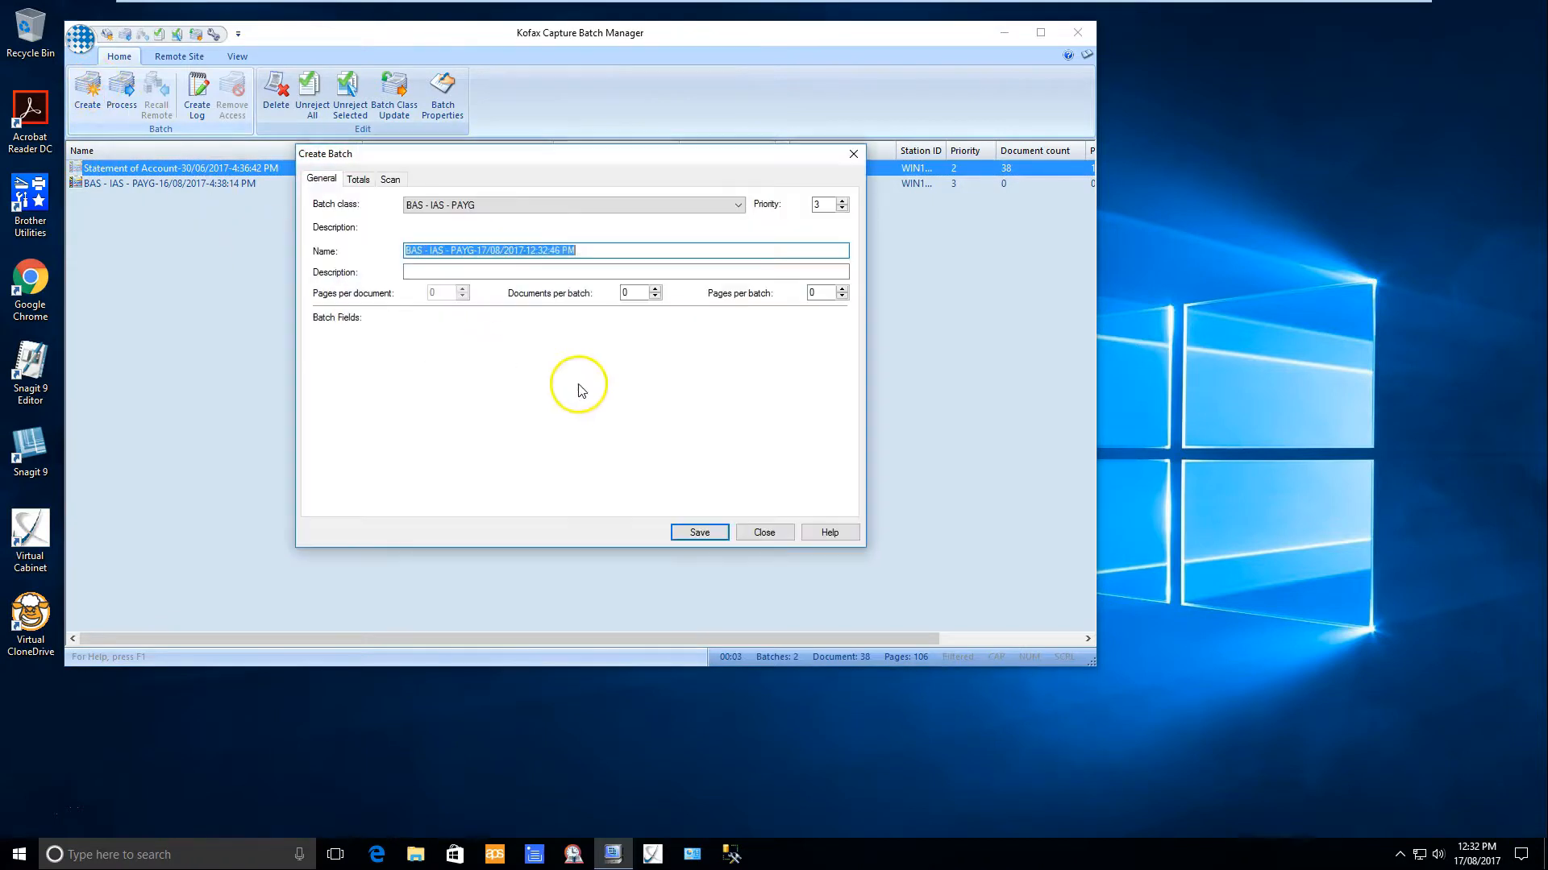
pyautogui.click(694, 532)
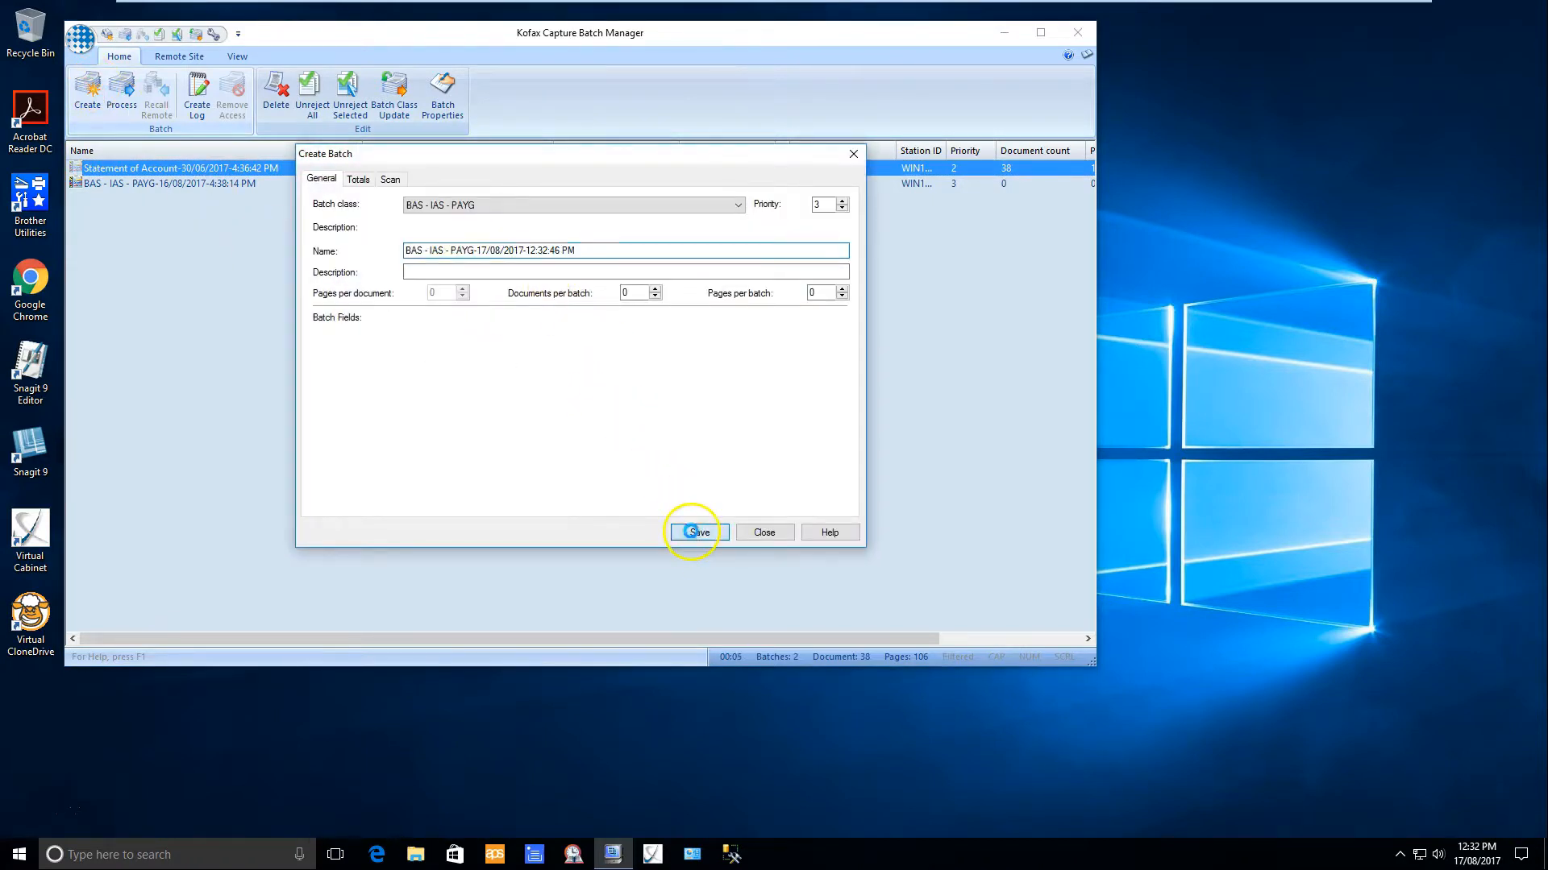
pyautogui.click(766, 533)
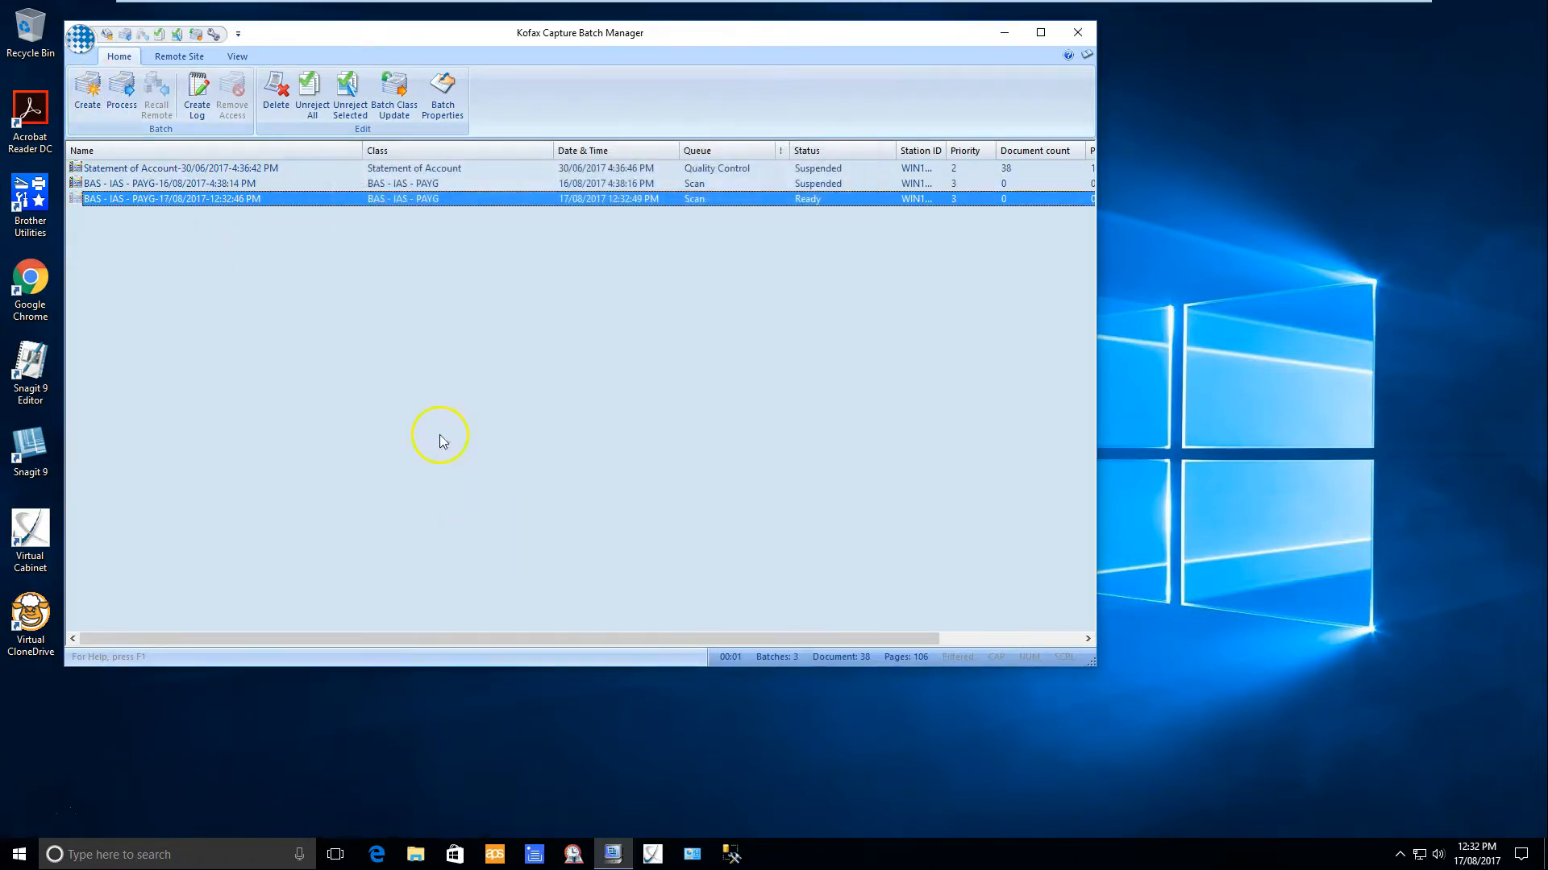
# Open the new batch for scanning and keep ADF as the paper source in the Brother Twain With AIPE source properties
pyautogui.click(118, 87)
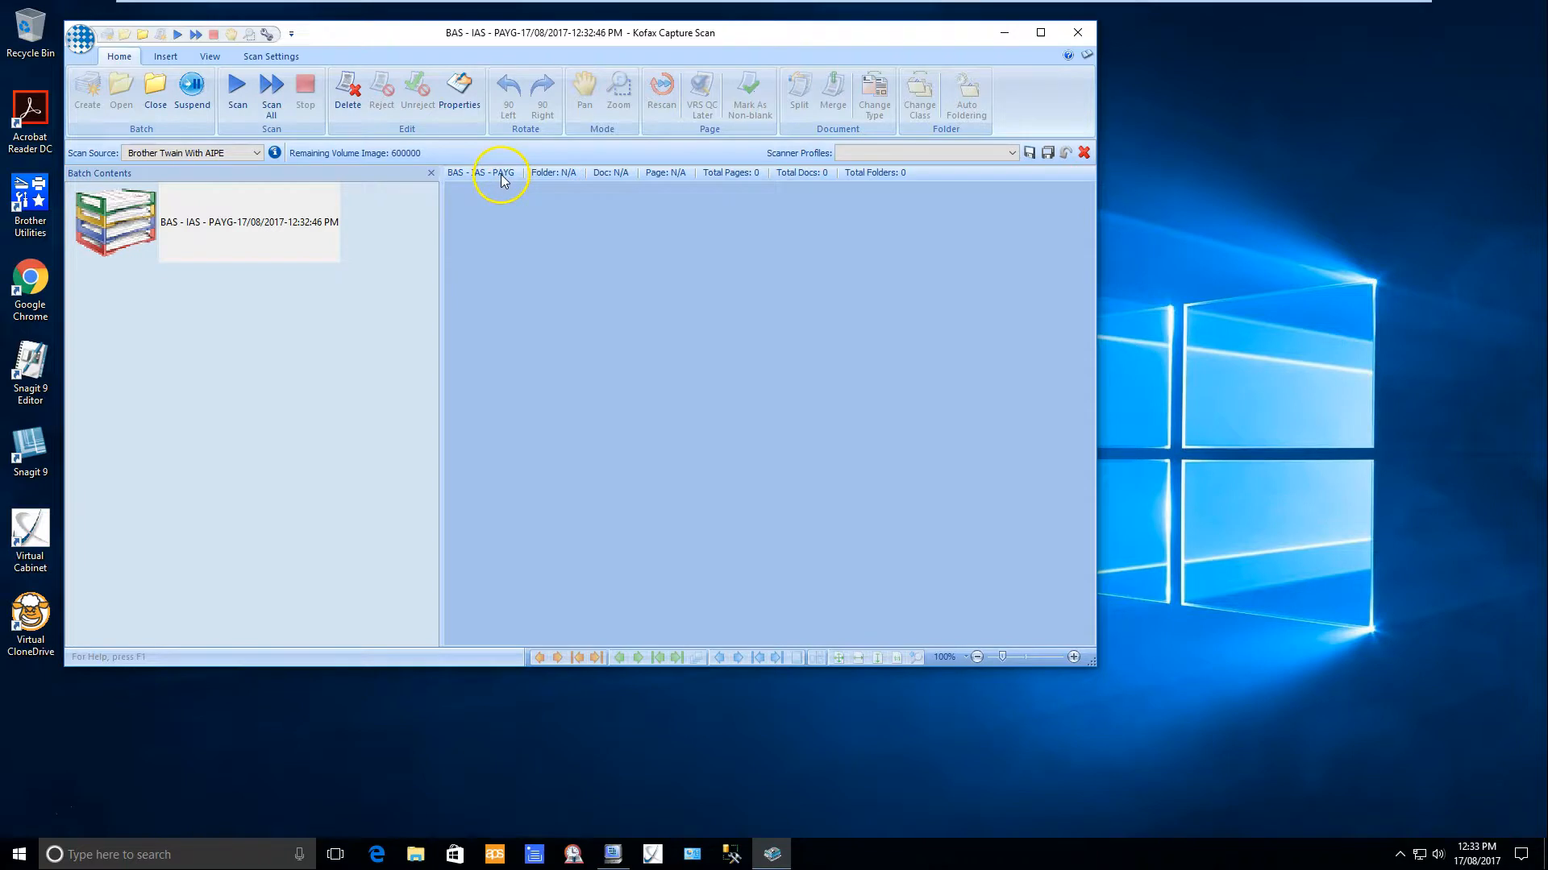
pyautogui.click(275, 154)
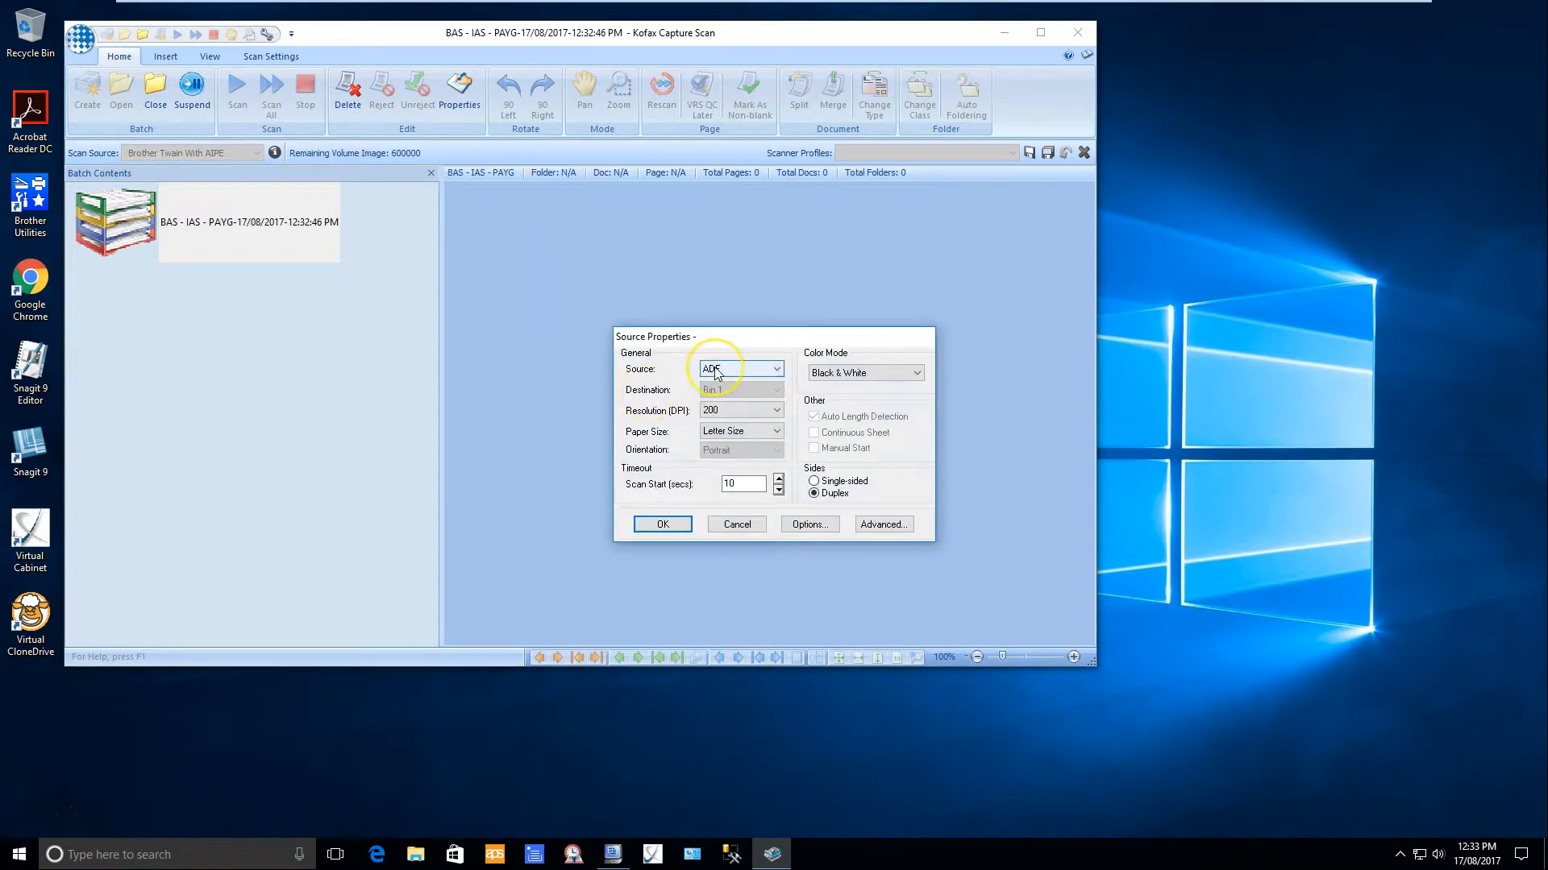
pyautogui.click(717, 370)
pyautogui.click(717, 390)
pyautogui.click(711, 373)
pyautogui.click(712, 381)
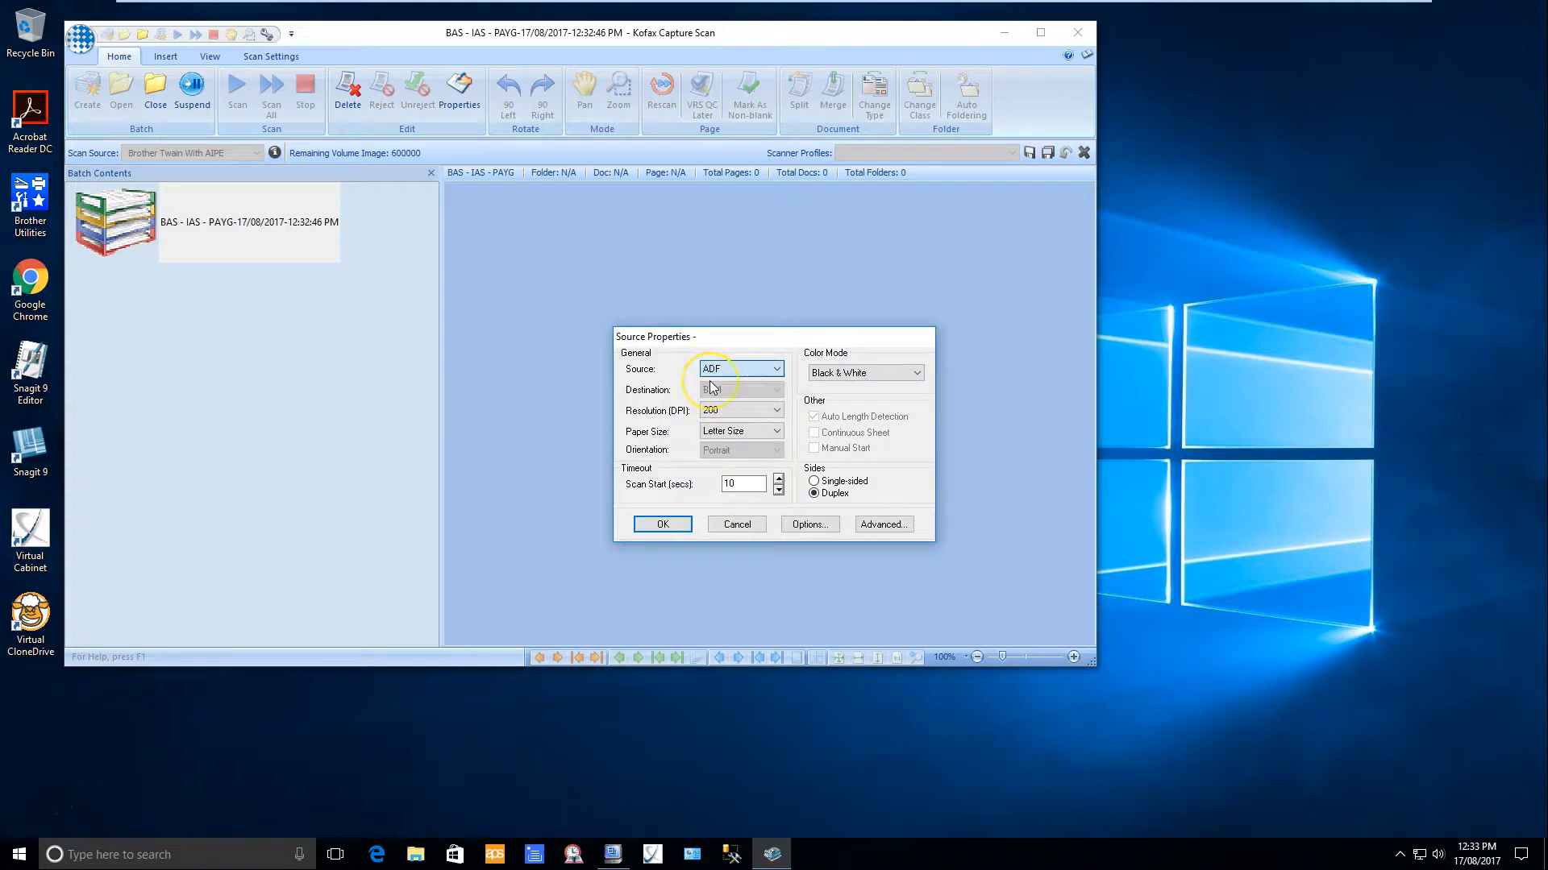
# Set the scan source to 300 DPI resolution, A4 Size paper, and Black & White color mode
pyautogui.click(709, 410)
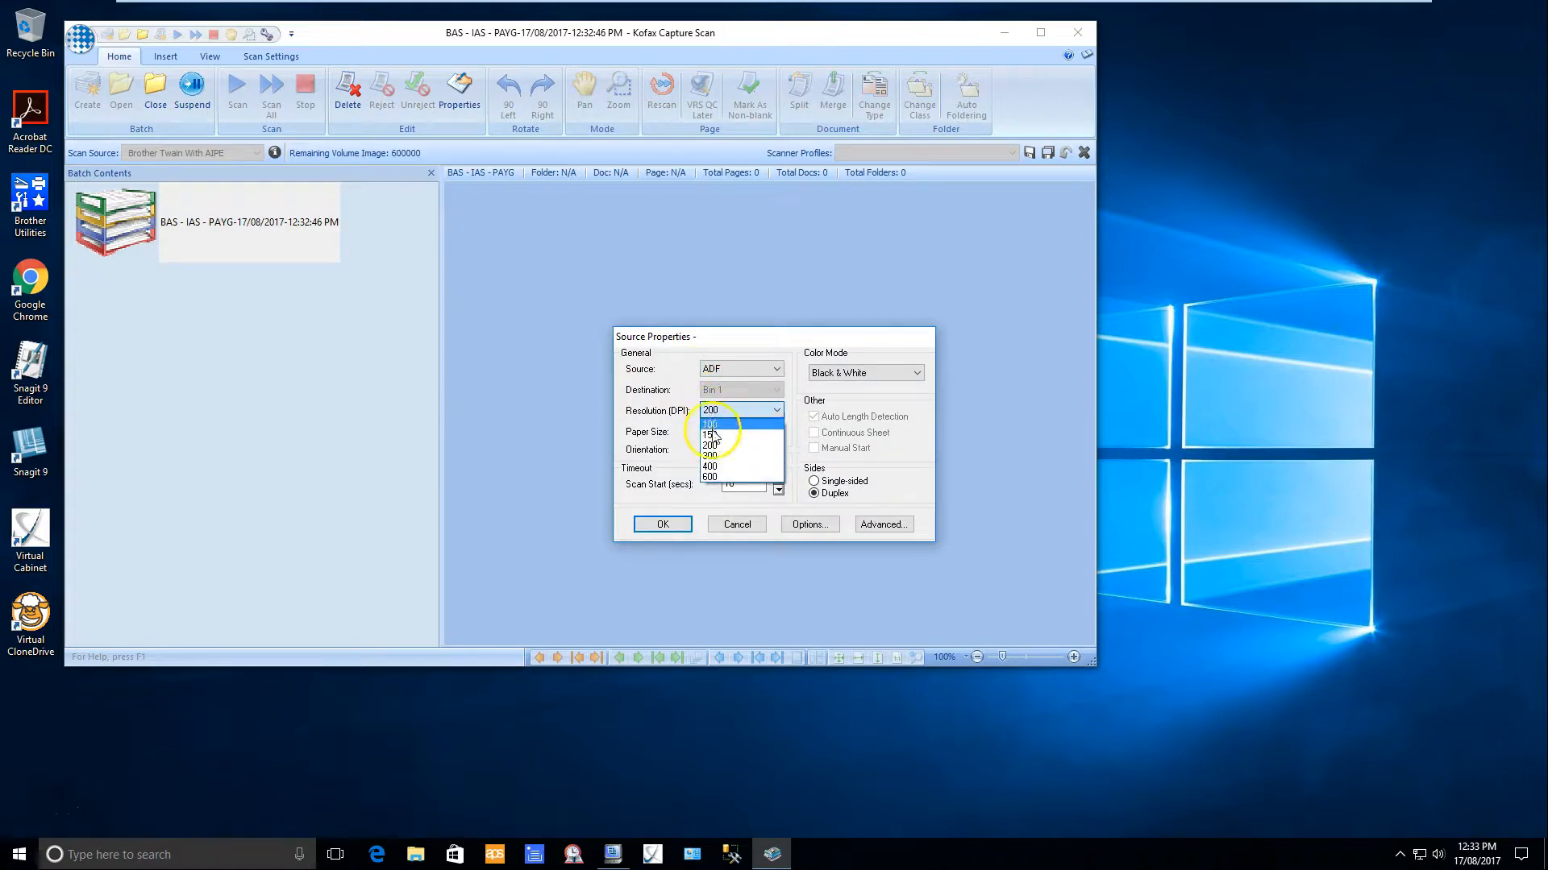
pyautogui.click(712, 456)
pyautogui.click(775, 433)
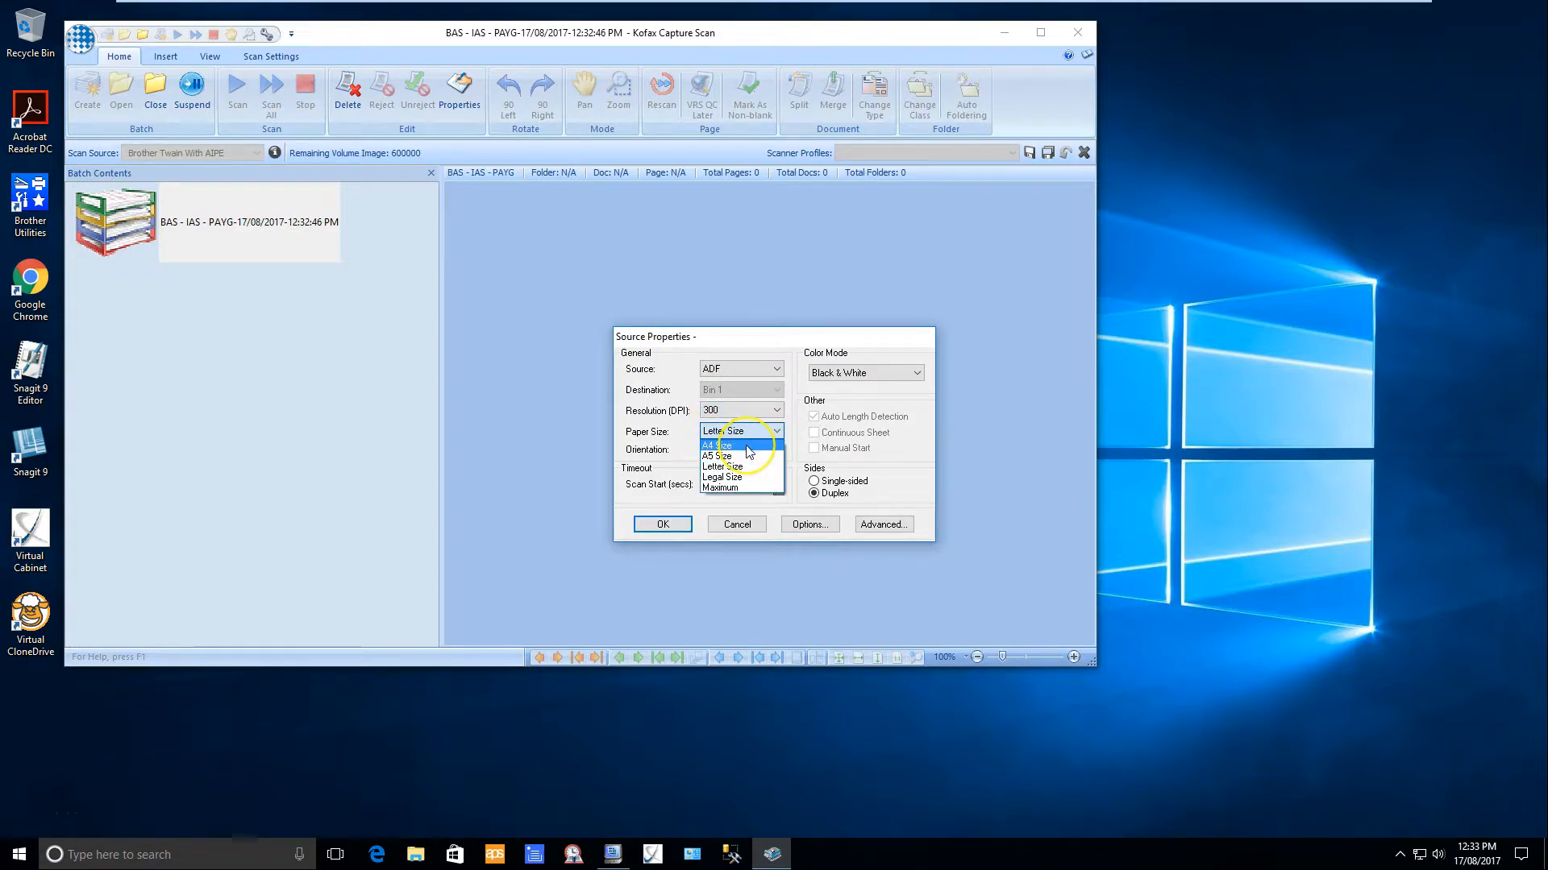
pyautogui.click(749, 452)
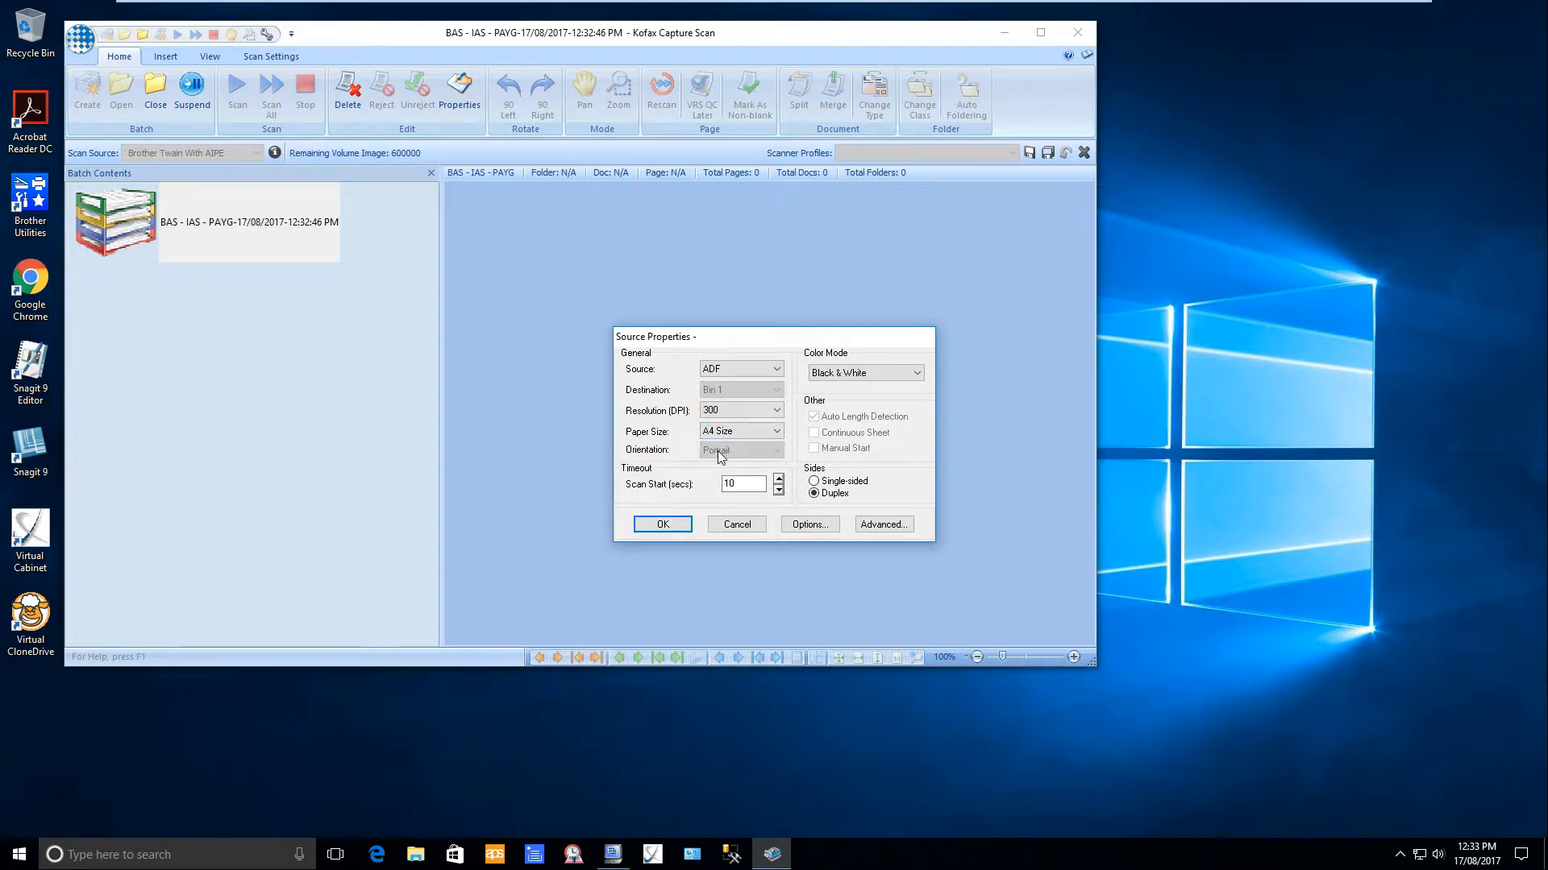
pyautogui.click(833, 374)
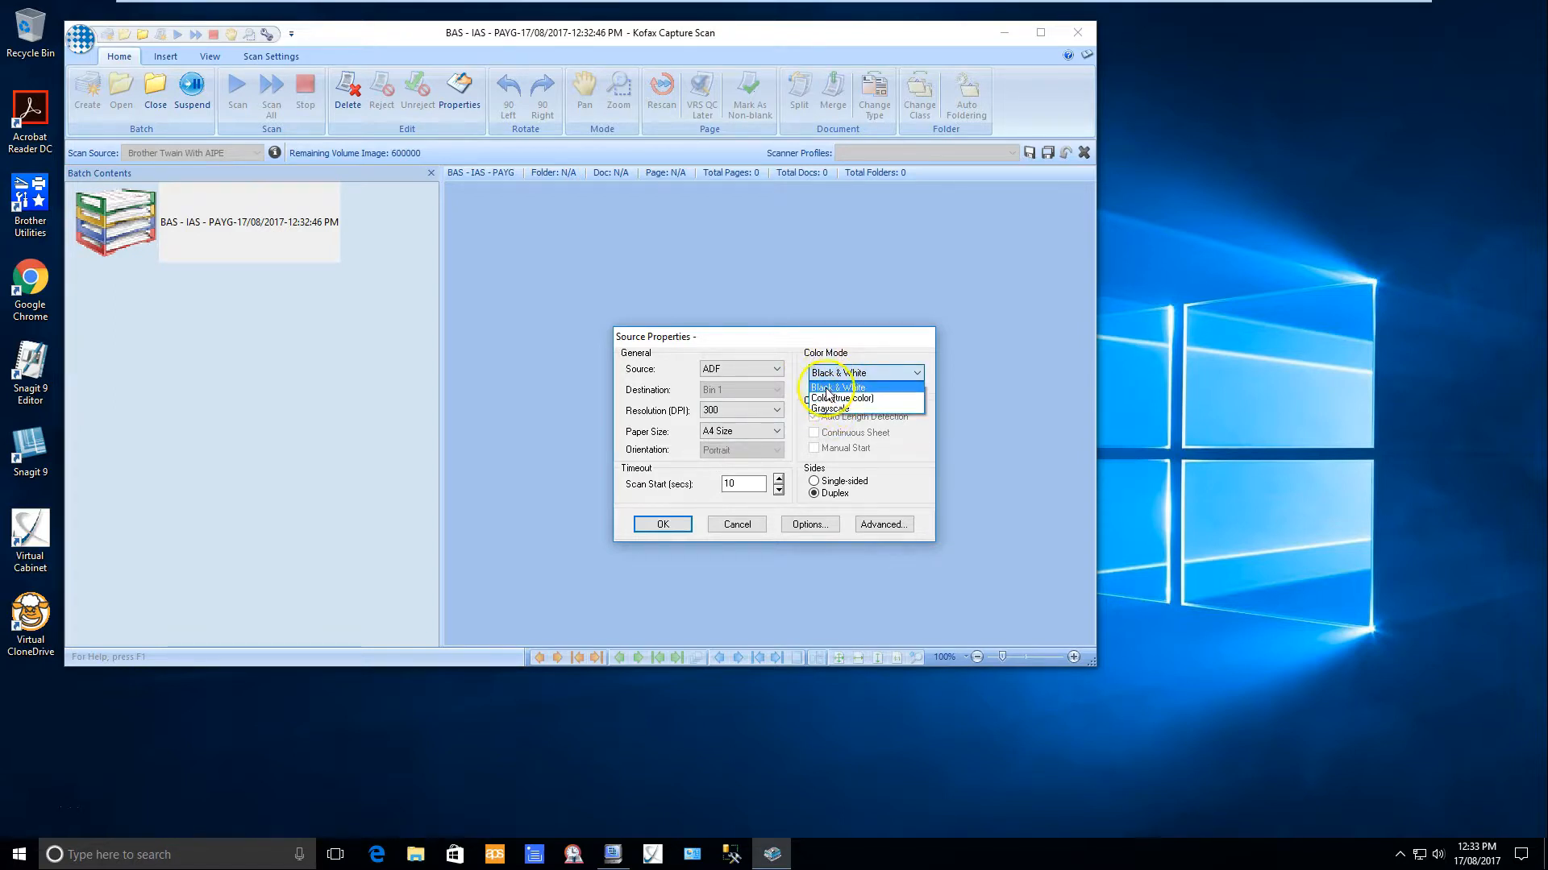
pyautogui.click(828, 389)
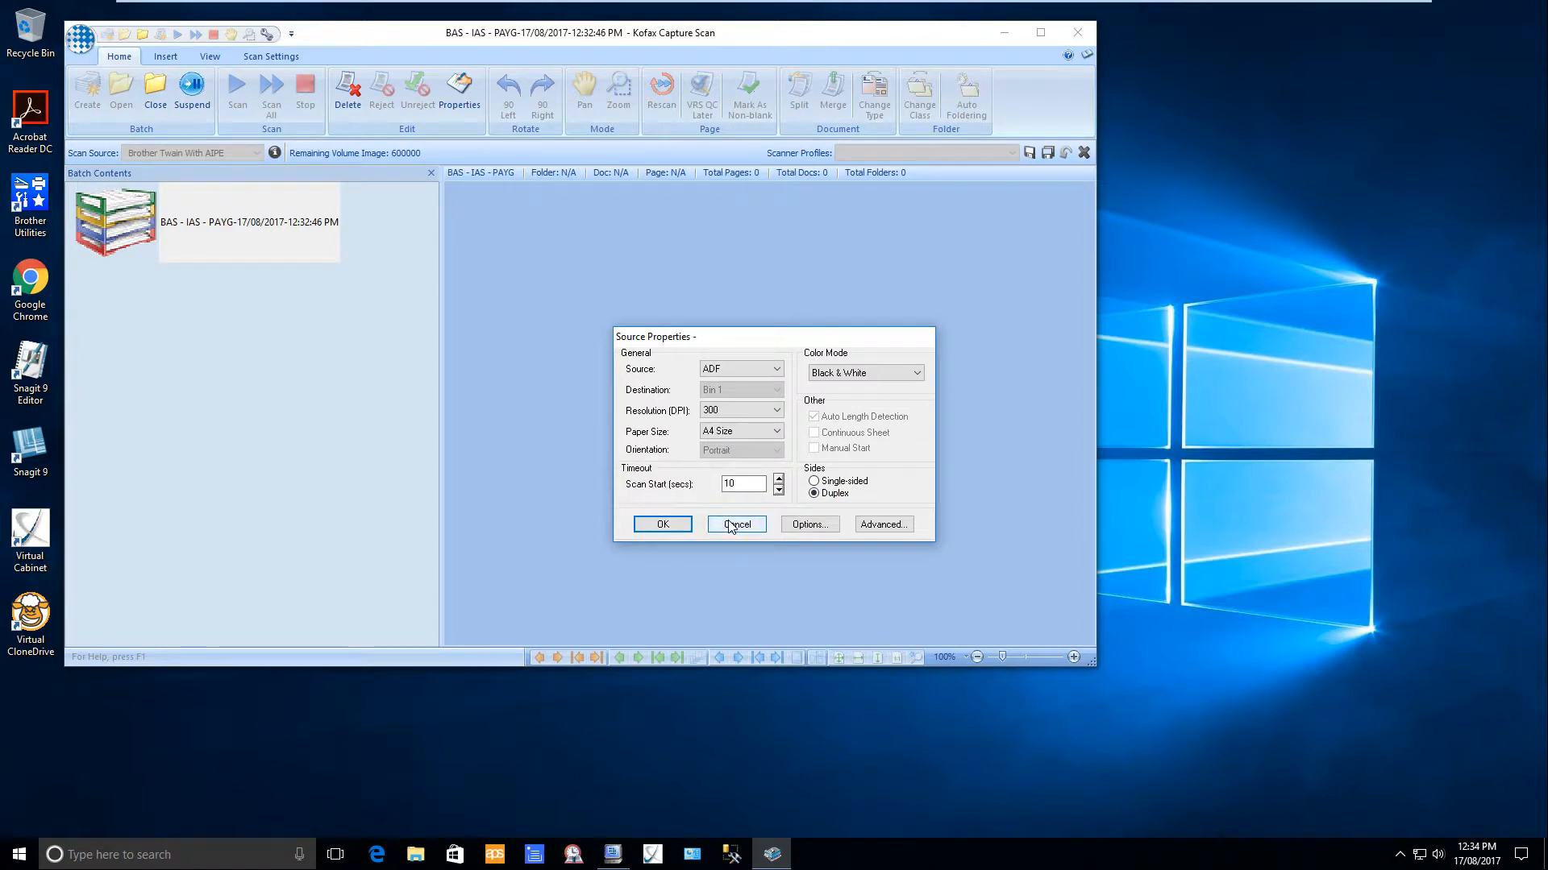
# In the source's additional options, enable blank page deletion for front and back with a threshold of 1500 bytes each
pyautogui.click(811, 525)
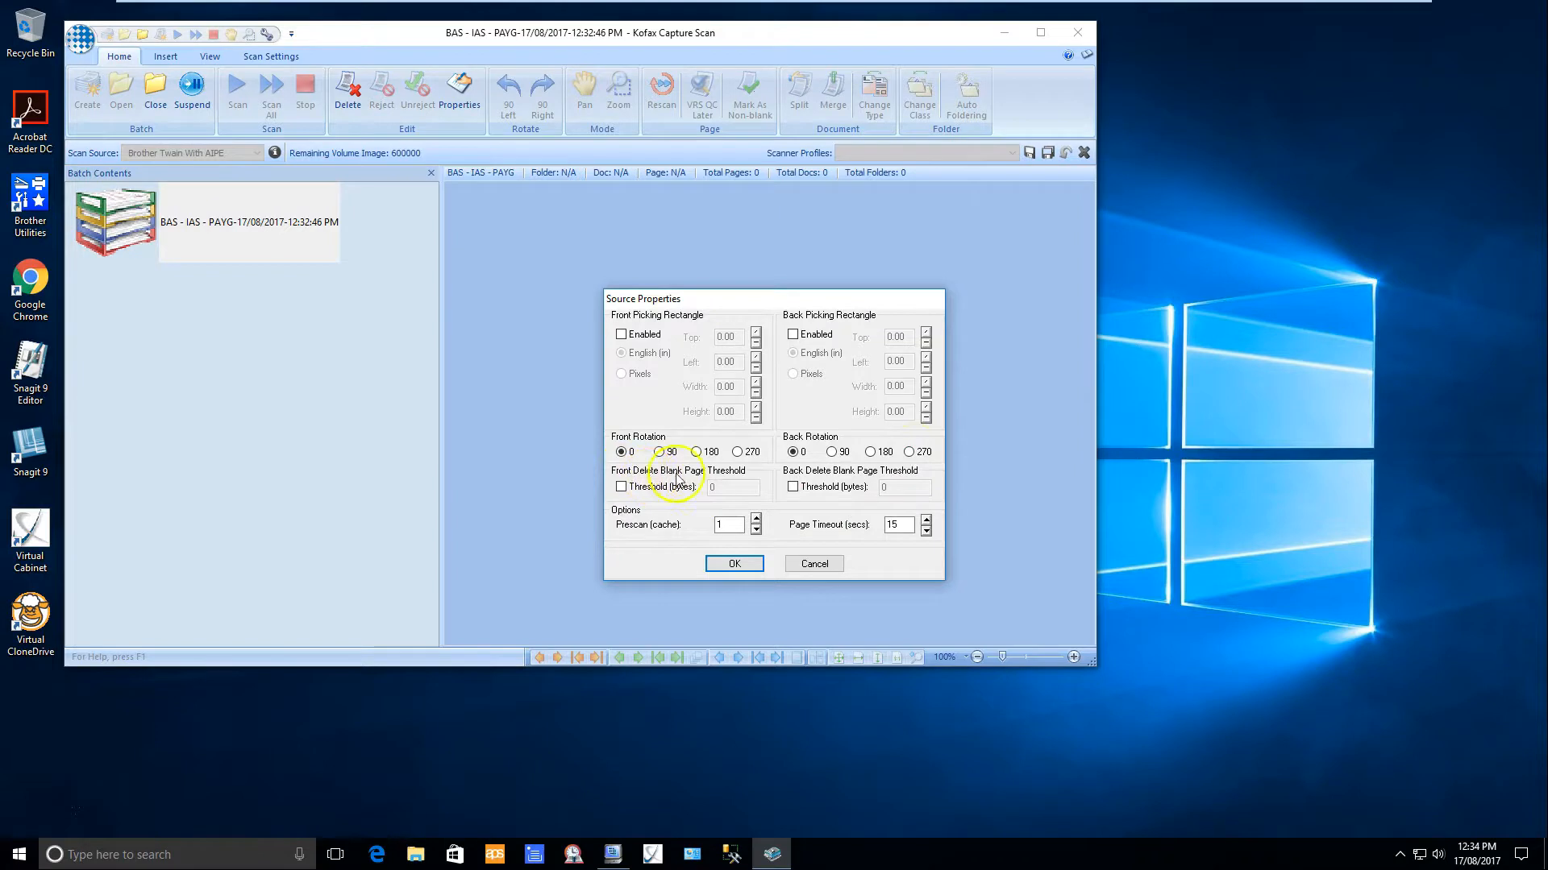
pyautogui.click(622, 487)
pyautogui.doubleClick(716, 488)
pyautogui.write('1500')
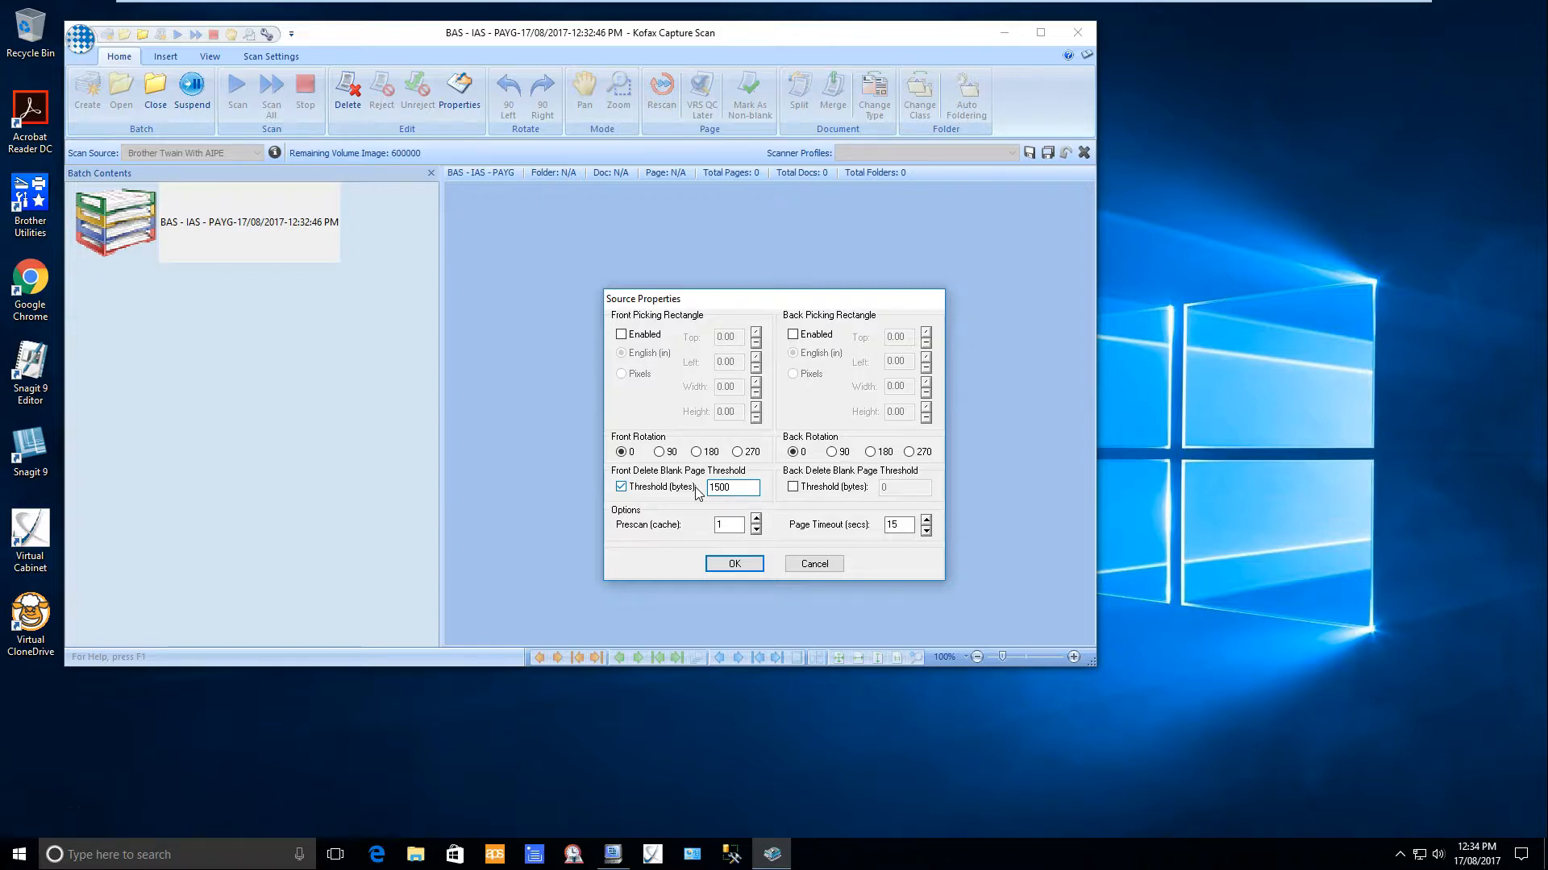
pyautogui.click(793, 487)
pyautogui.doubleClick(893, 487)
pyautogui.write('1500')
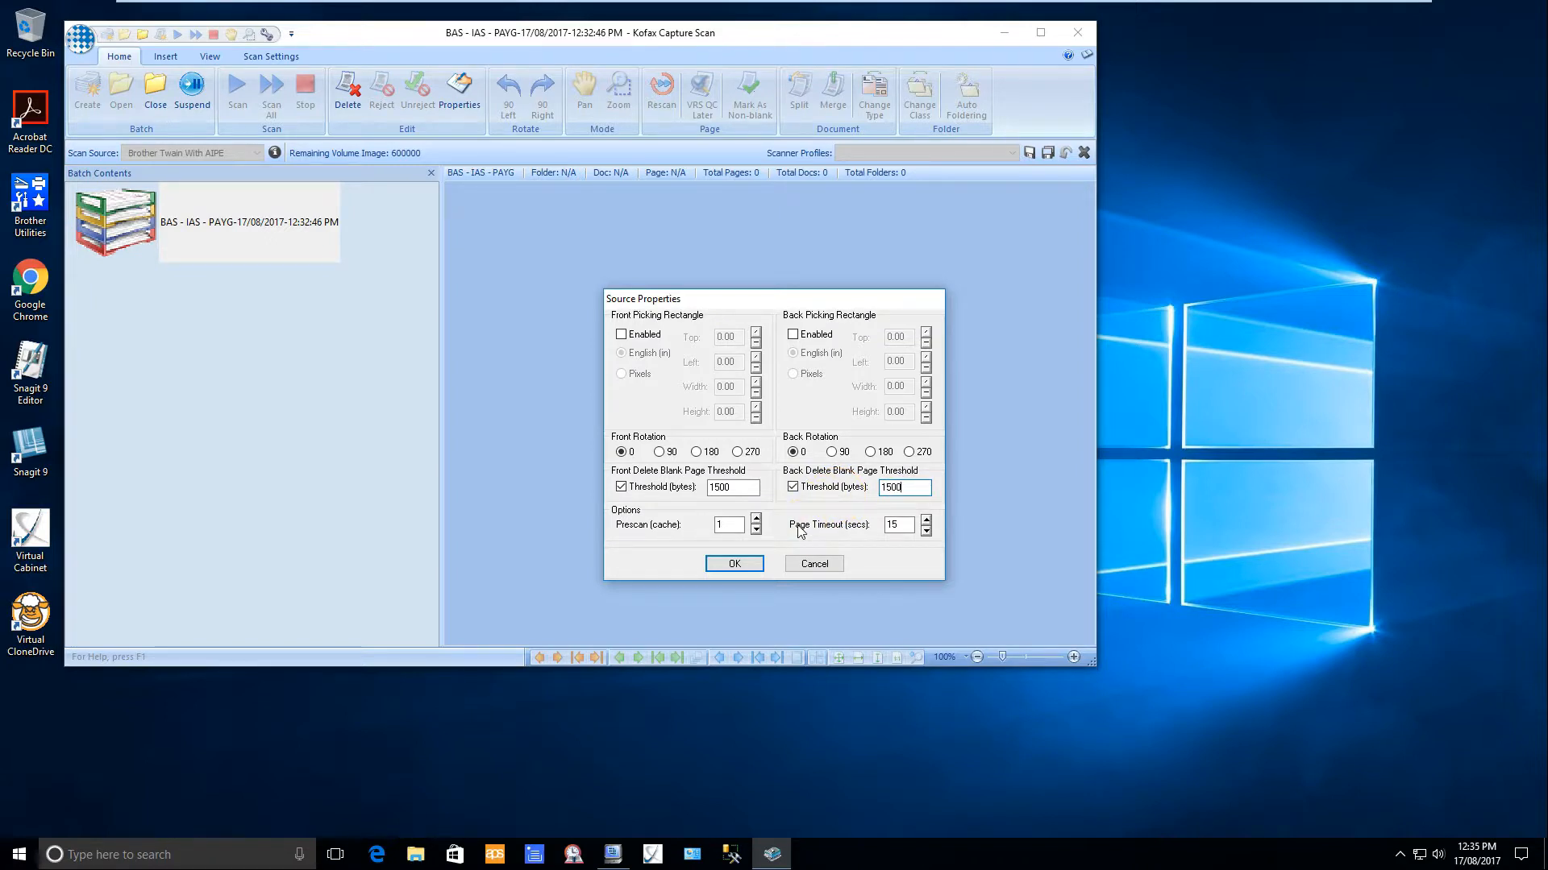
# Set the prescan cache to 4 and the page timeout to 5 seconds, and accept the options
pyautogui.click(757, 519)
pyautogui.click(754, 520)
pyautogui.moveTo(906, 525); pyautogui.dragTo(883, 525)
pyautogui.write('5')
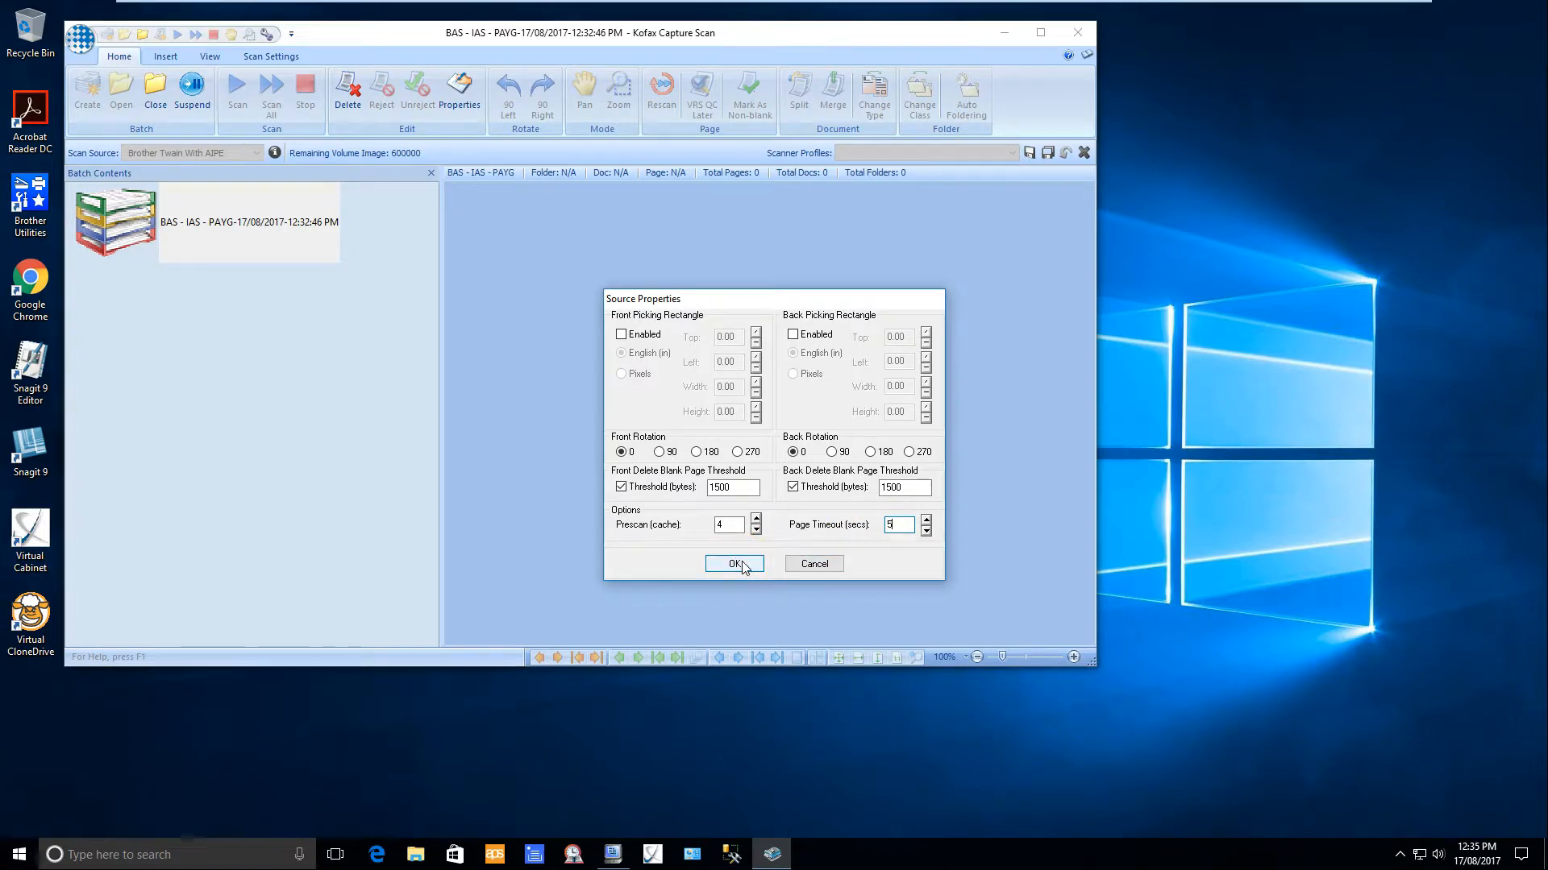
pyautogui.click(742, 563)
# Set both brightness and contrast to Auto in the source's advanced properties
pyautogui.click(877, 524)
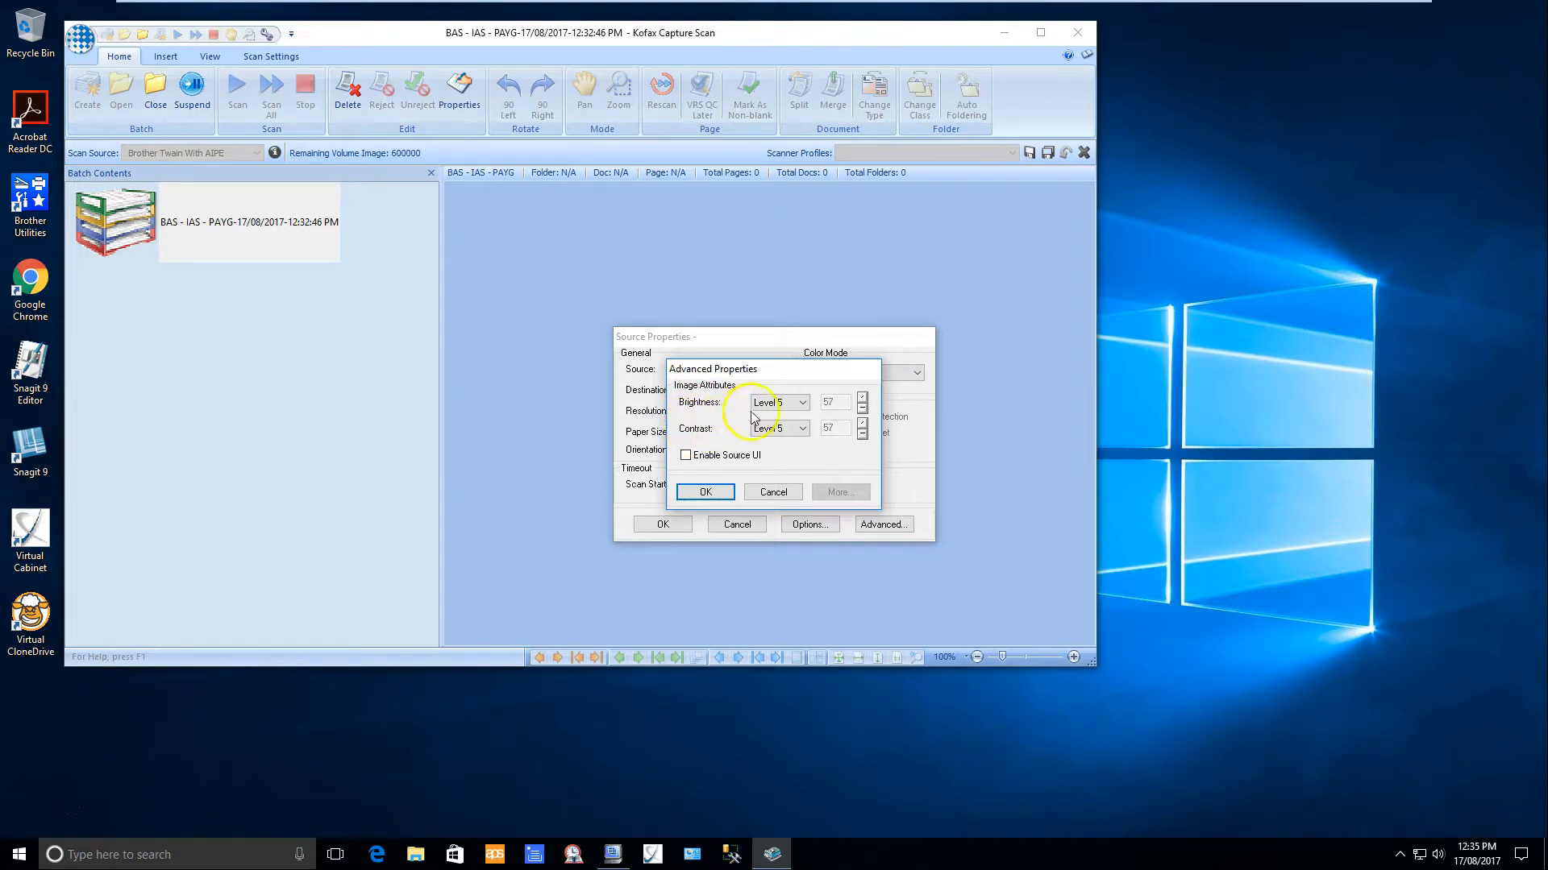
pyautogui.click(801, 402)
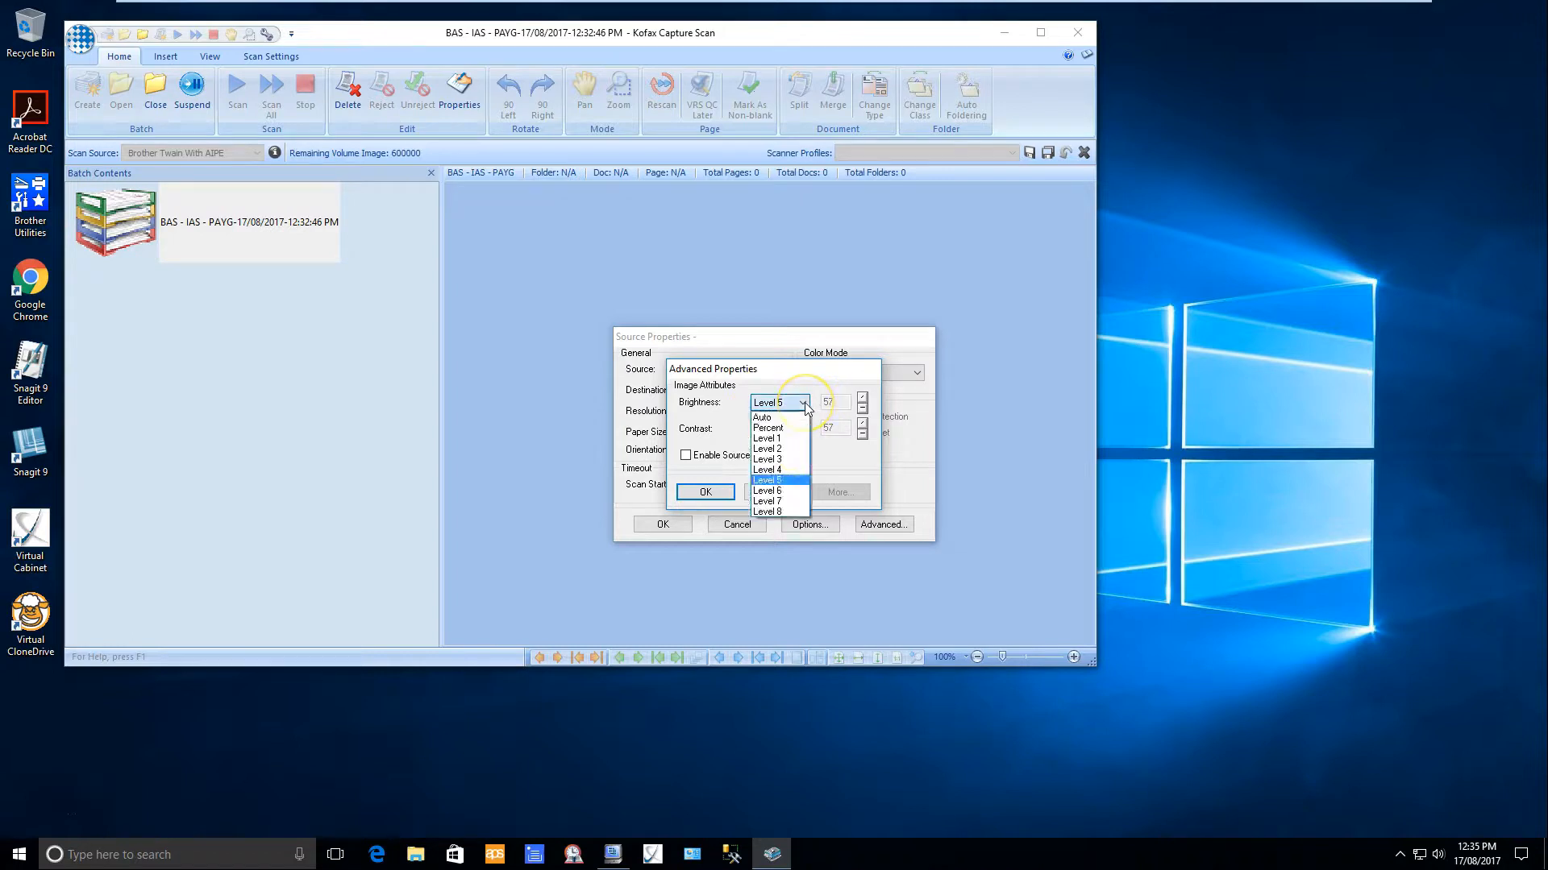
pyautogui.click(768, 419)
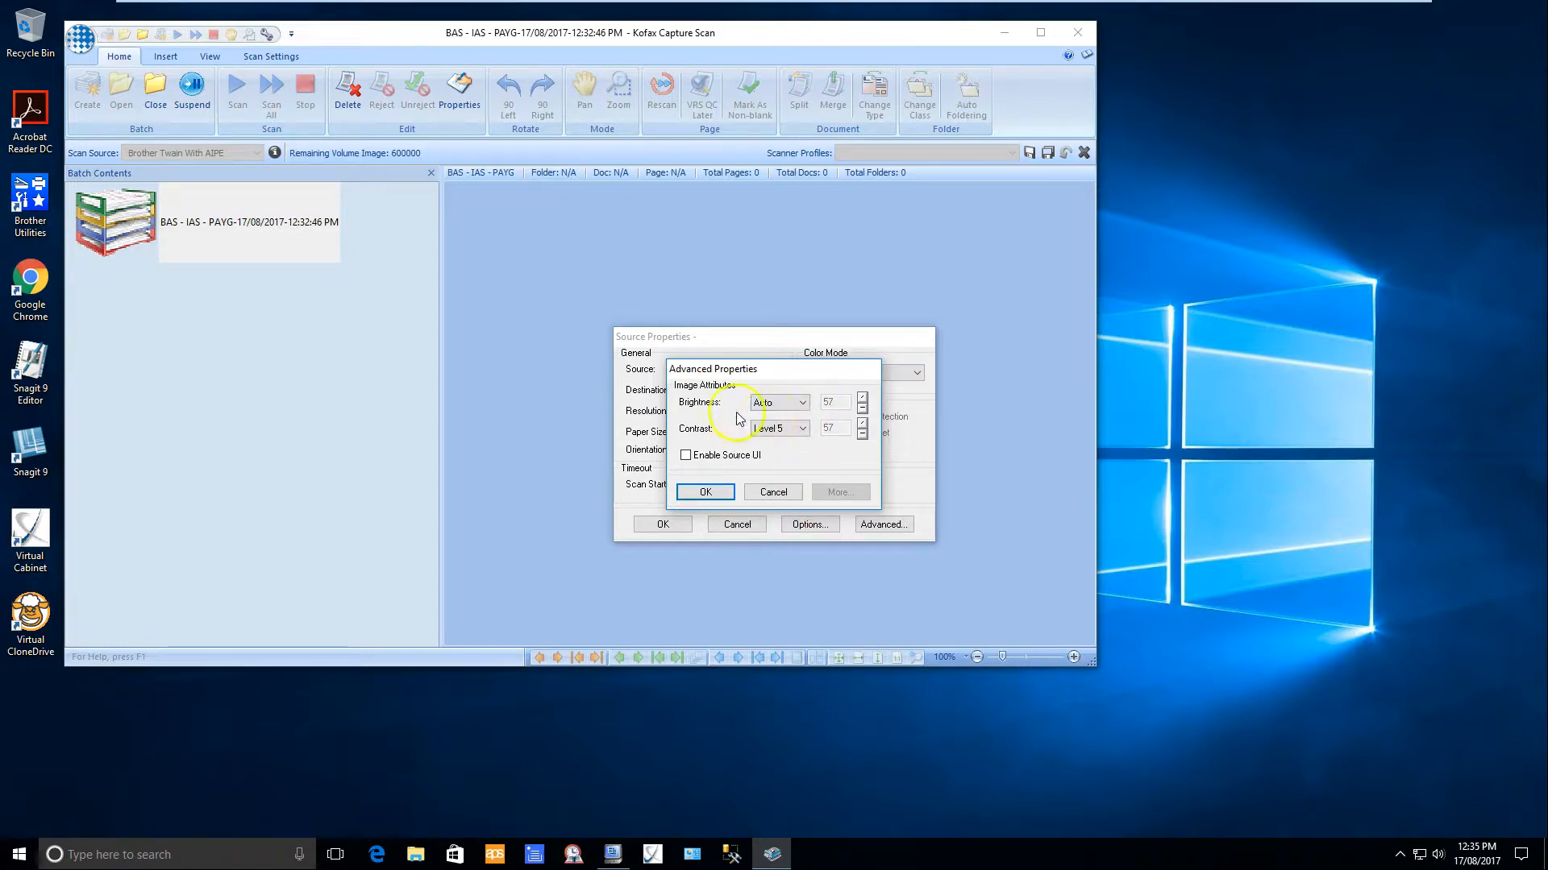
pyautogui.click(802, 428)
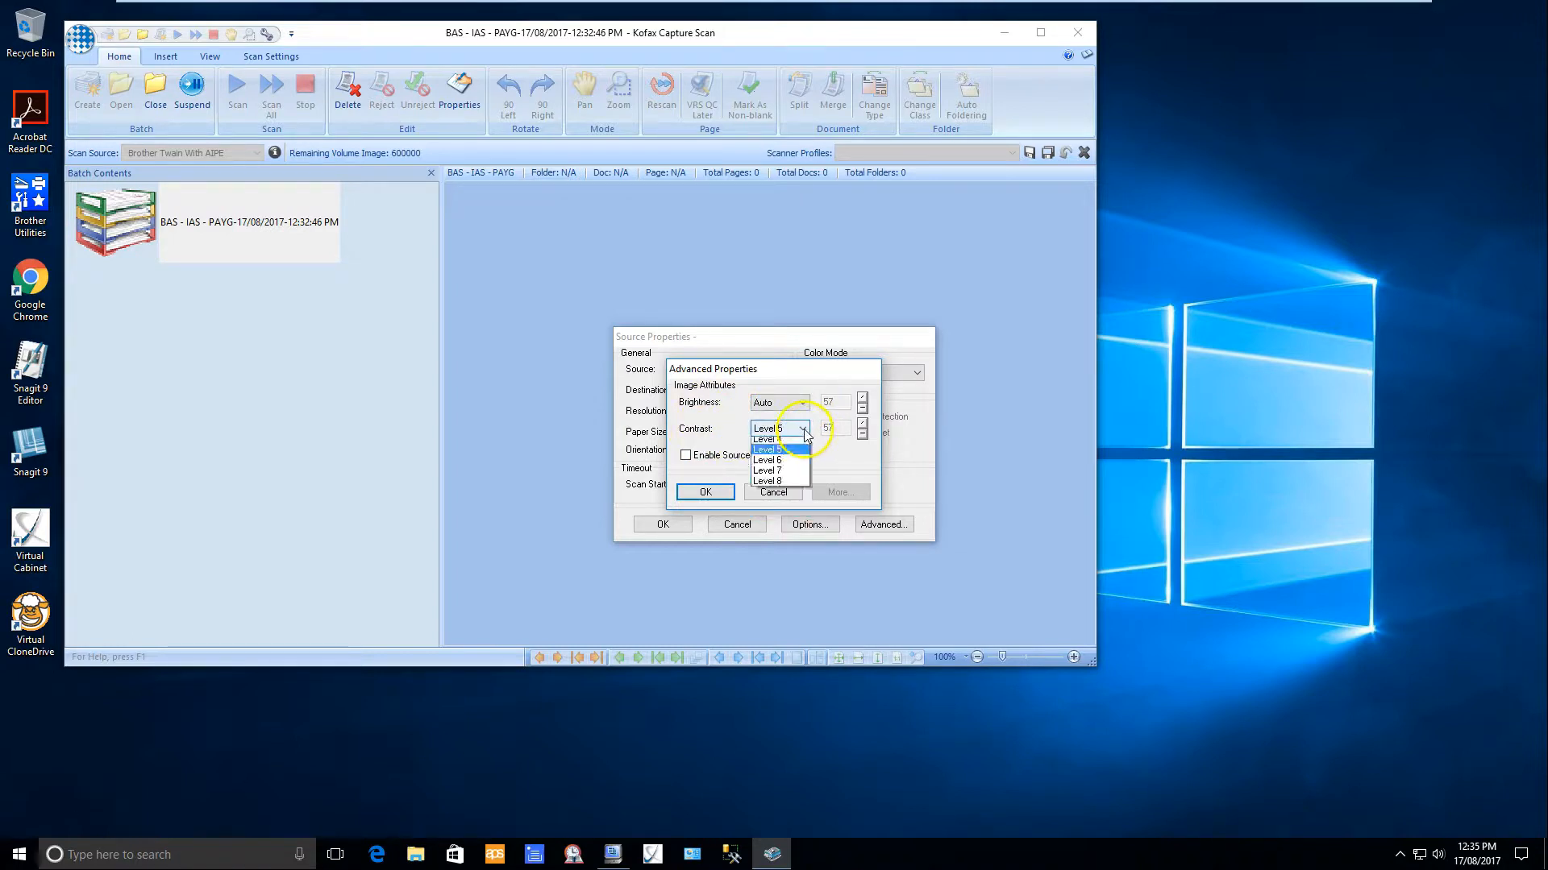
pyautogui.click(774, 444)
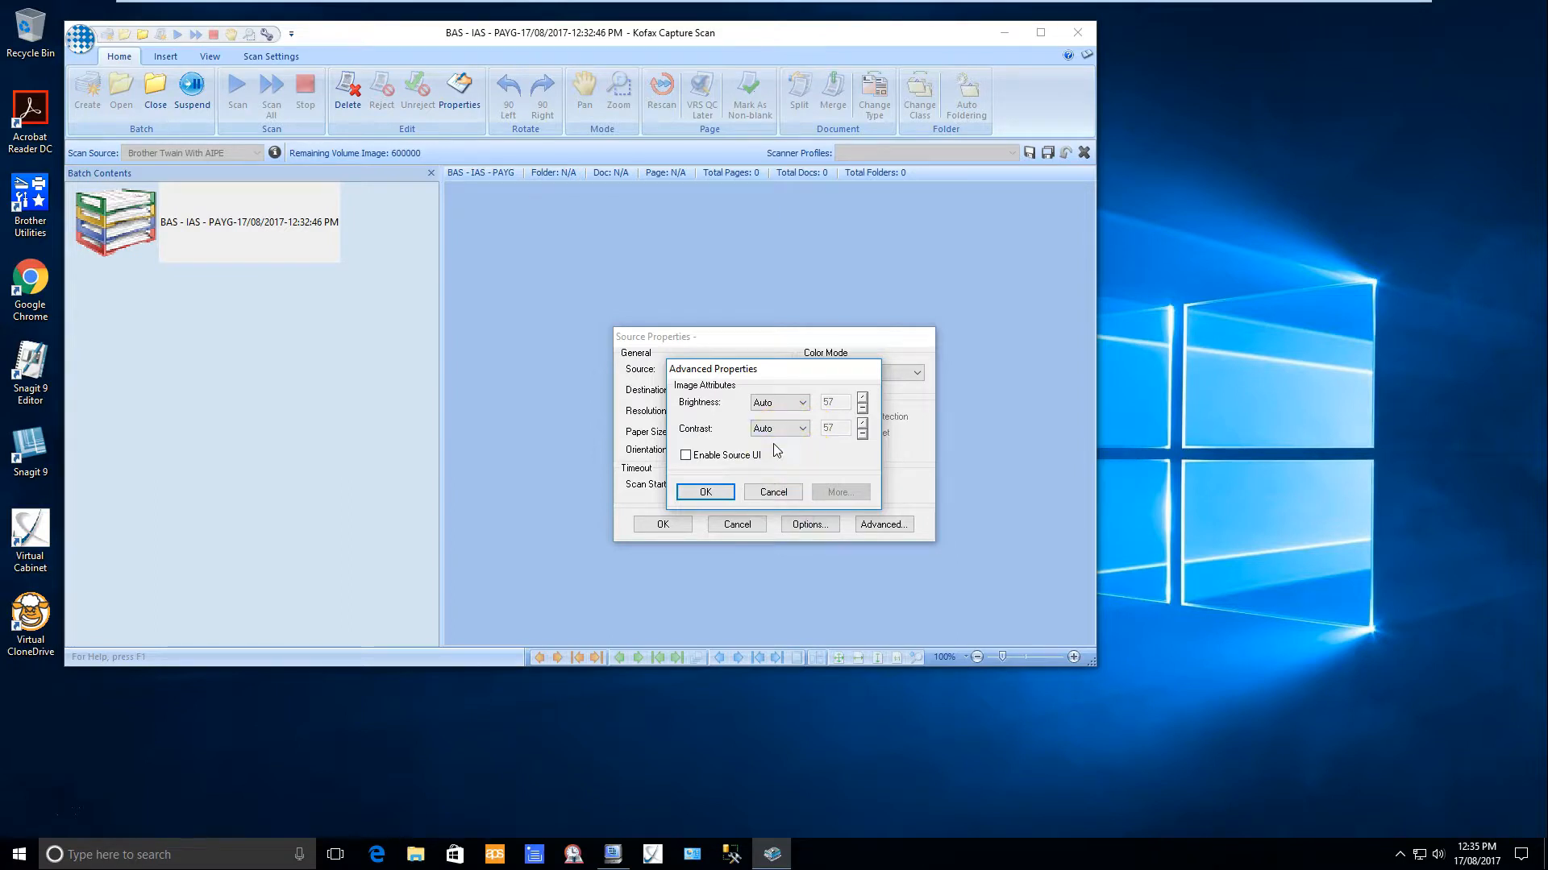
# Switch brightness and contrast to Percent, with brightness at 40 and contrast at 30
pyautogui.click(802, 403)
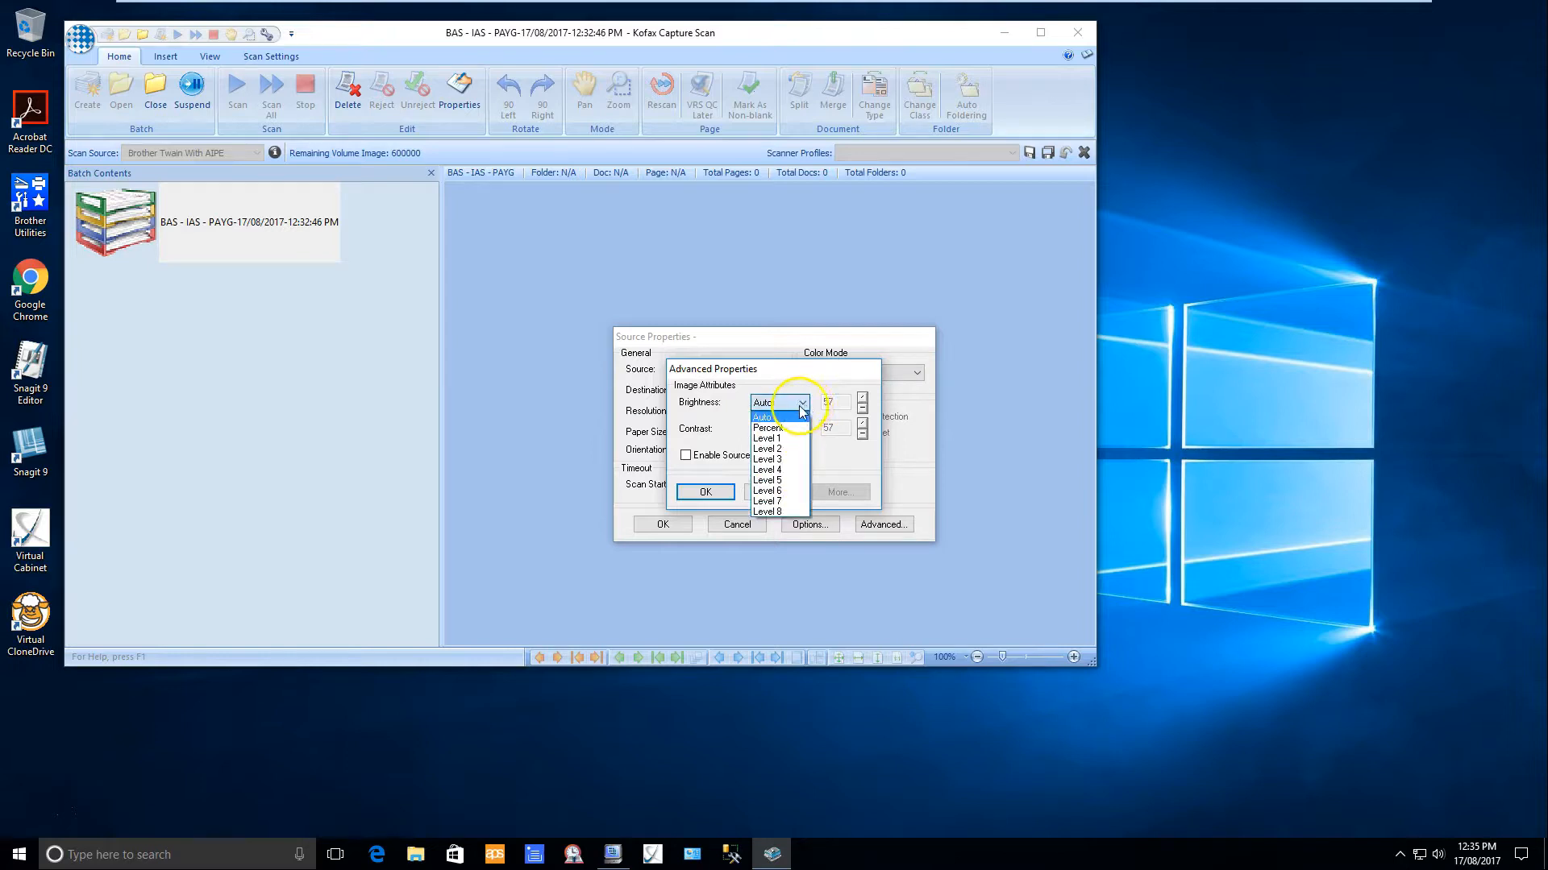
pyautogui.click(770, 428)
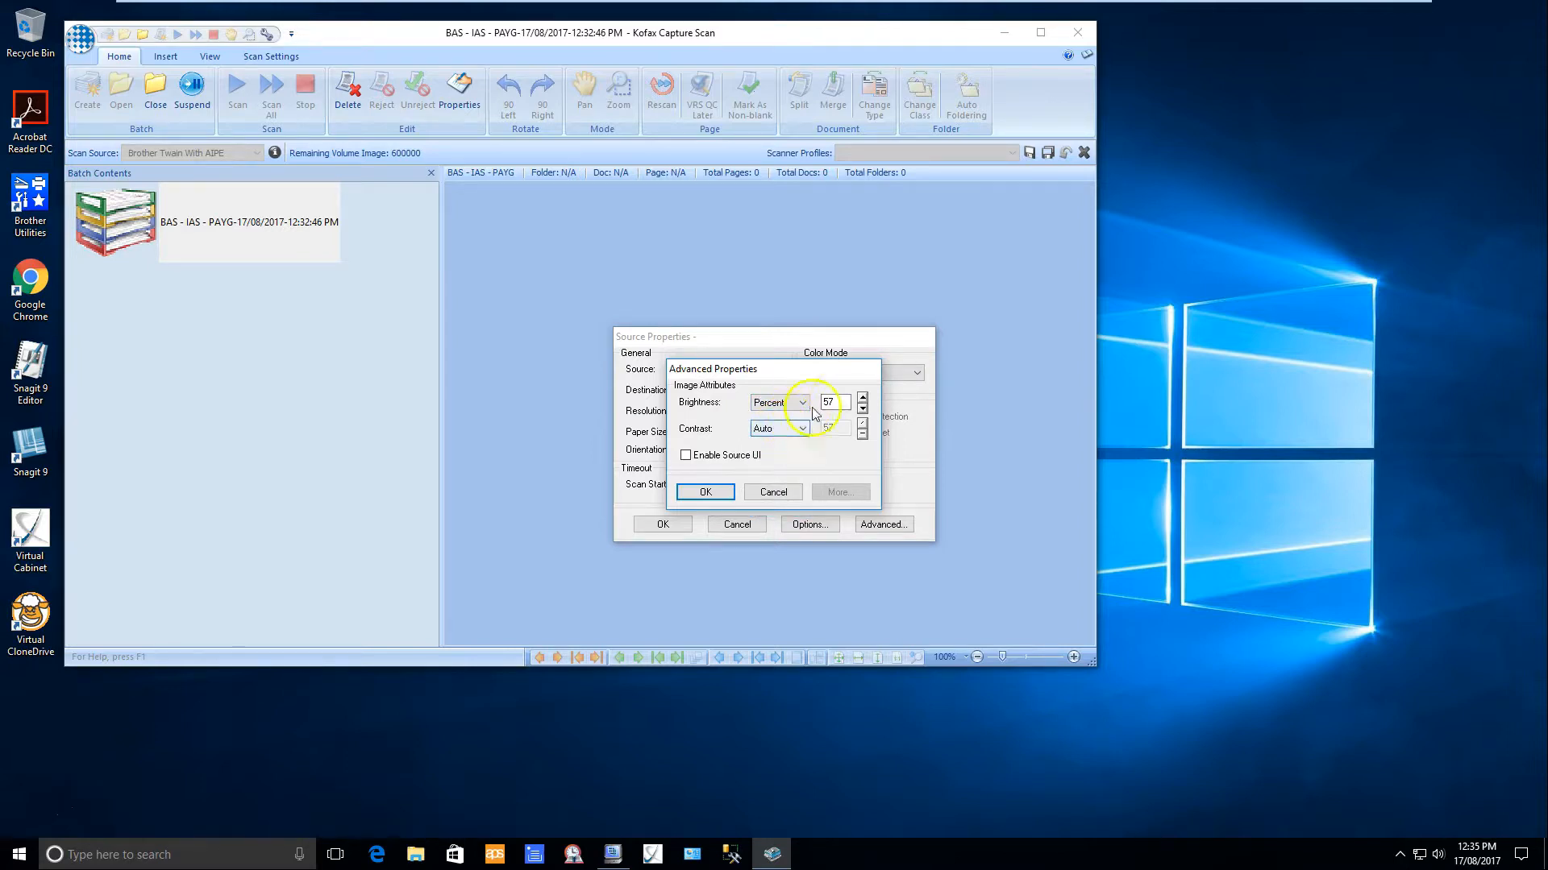
pyautogui.doubleClick(835, 403)
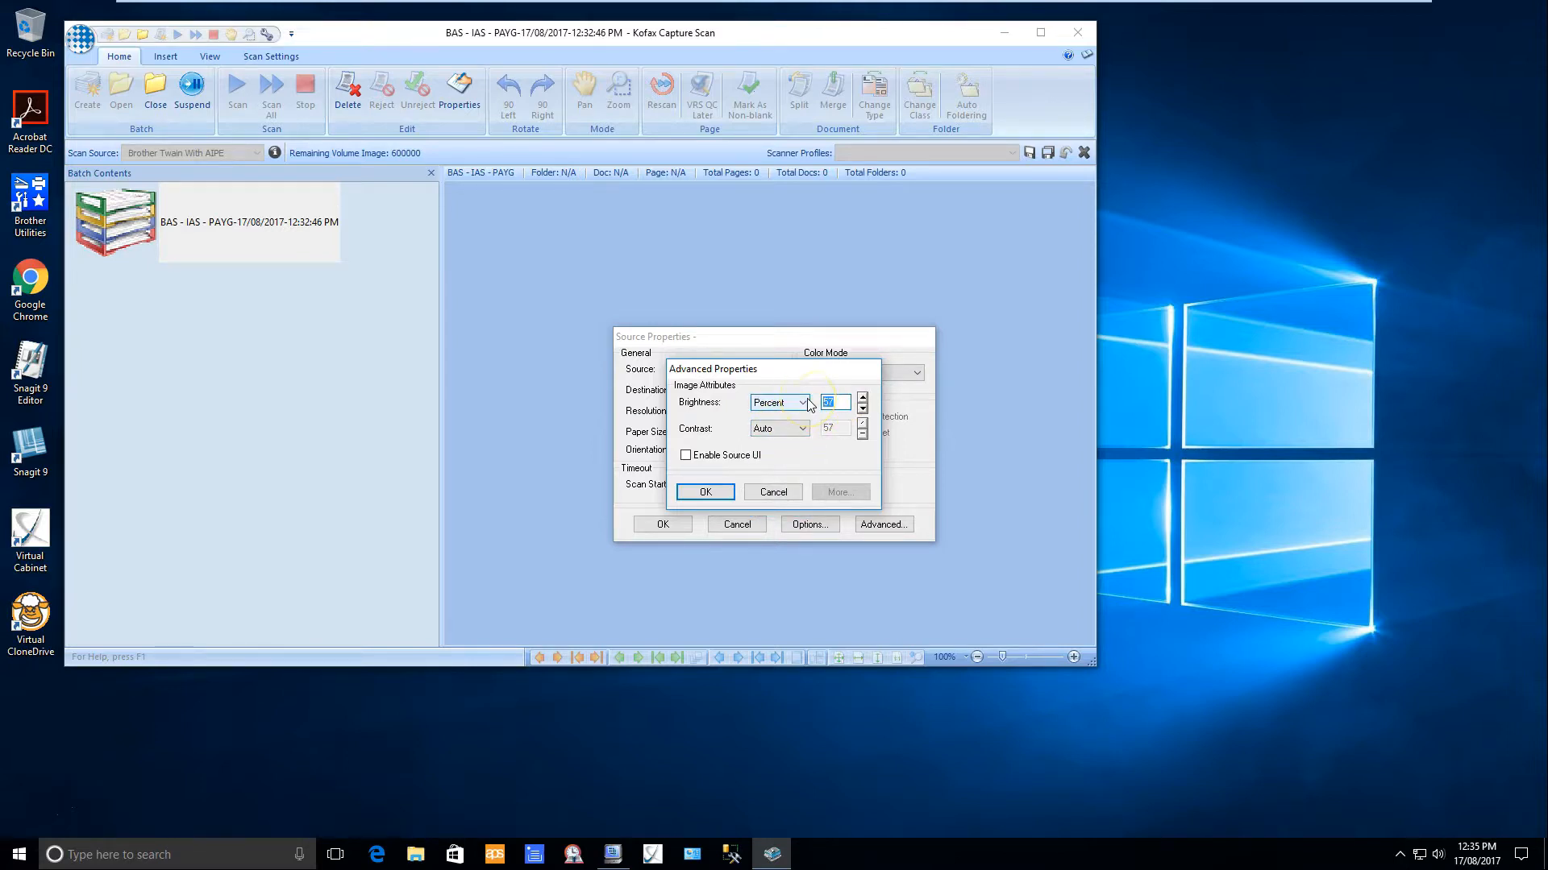
pyautogui.write('4')
pyautogui.click(778, 428)
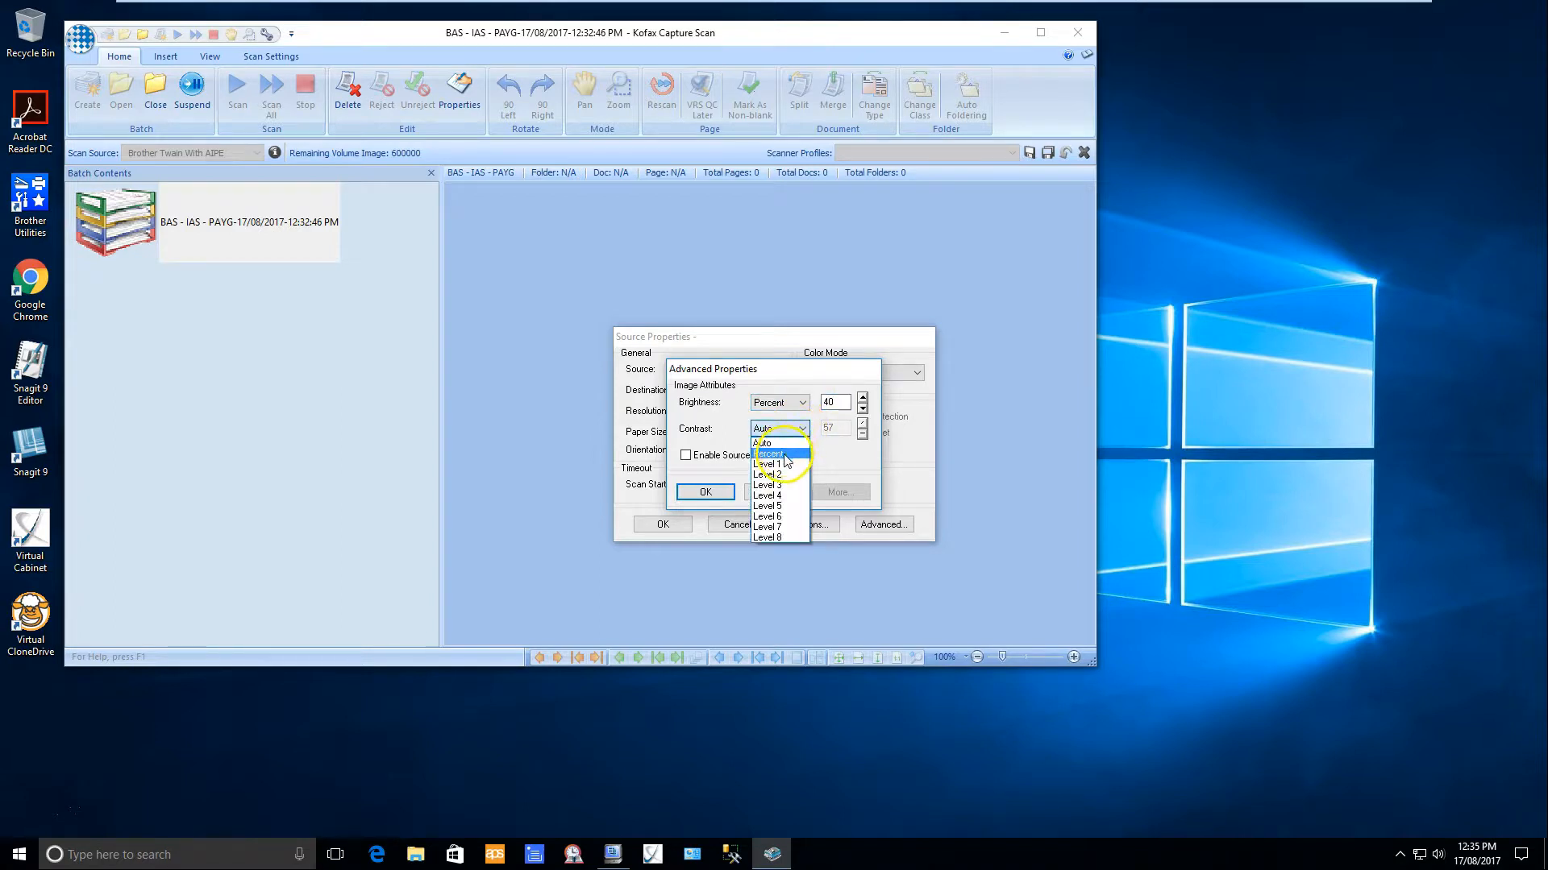
pyautogui.click(787, 454)
pyautogui.moveTo(846, 429); pyautogui.dragTo(816, 435)
pyautogui.write('30')
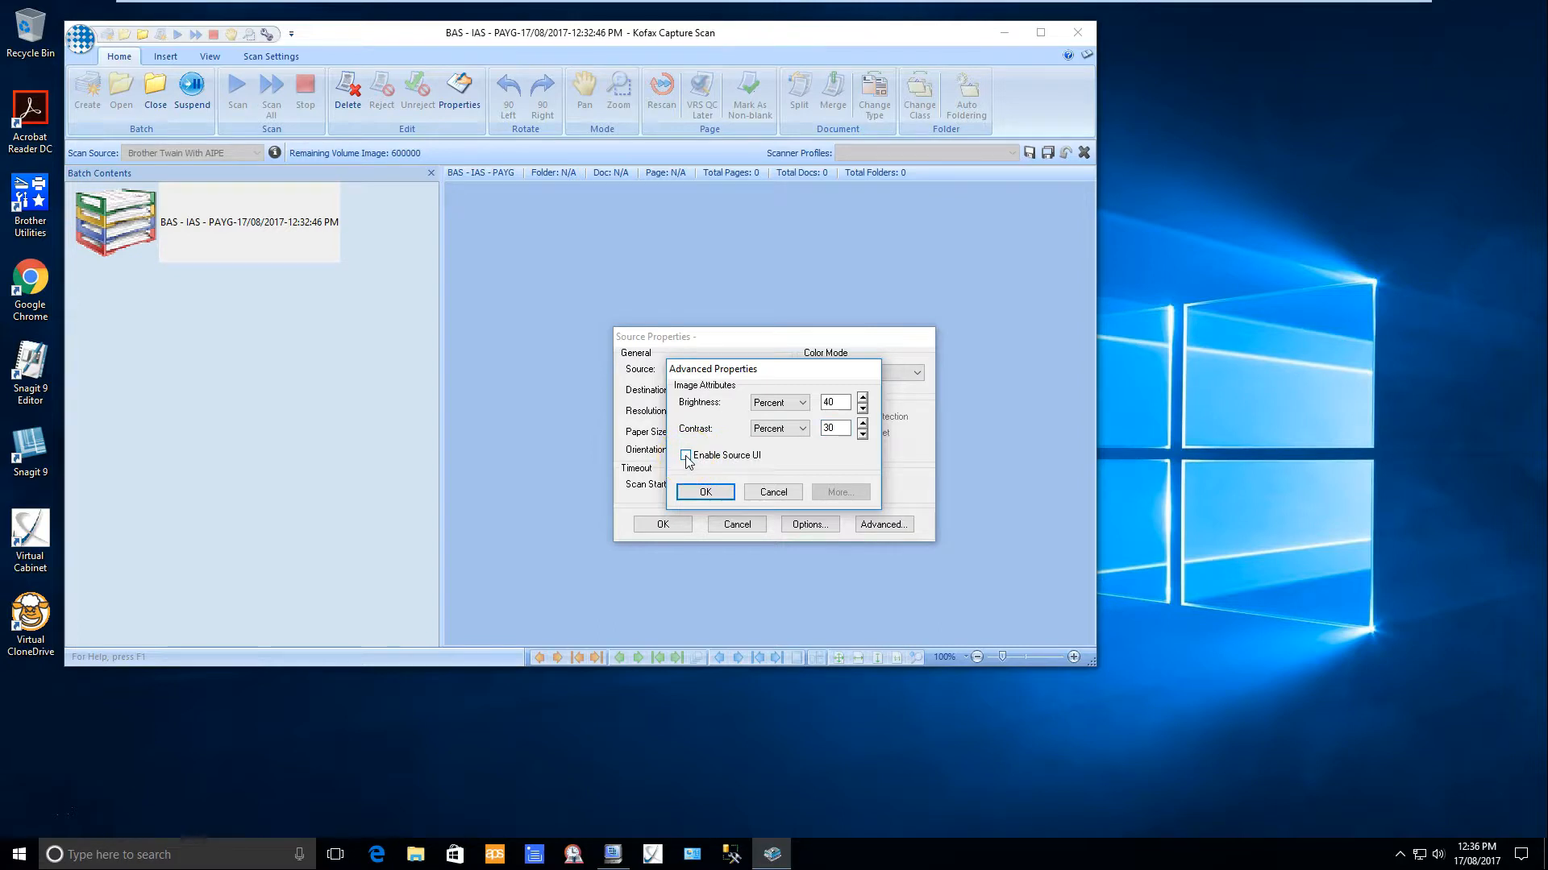
# Return brightness and contrast to Auto and accept the advanced properties
pyautogui.click(801, 403)
pyautogui.click(786, 417)
pyautogui.click(797, 429)
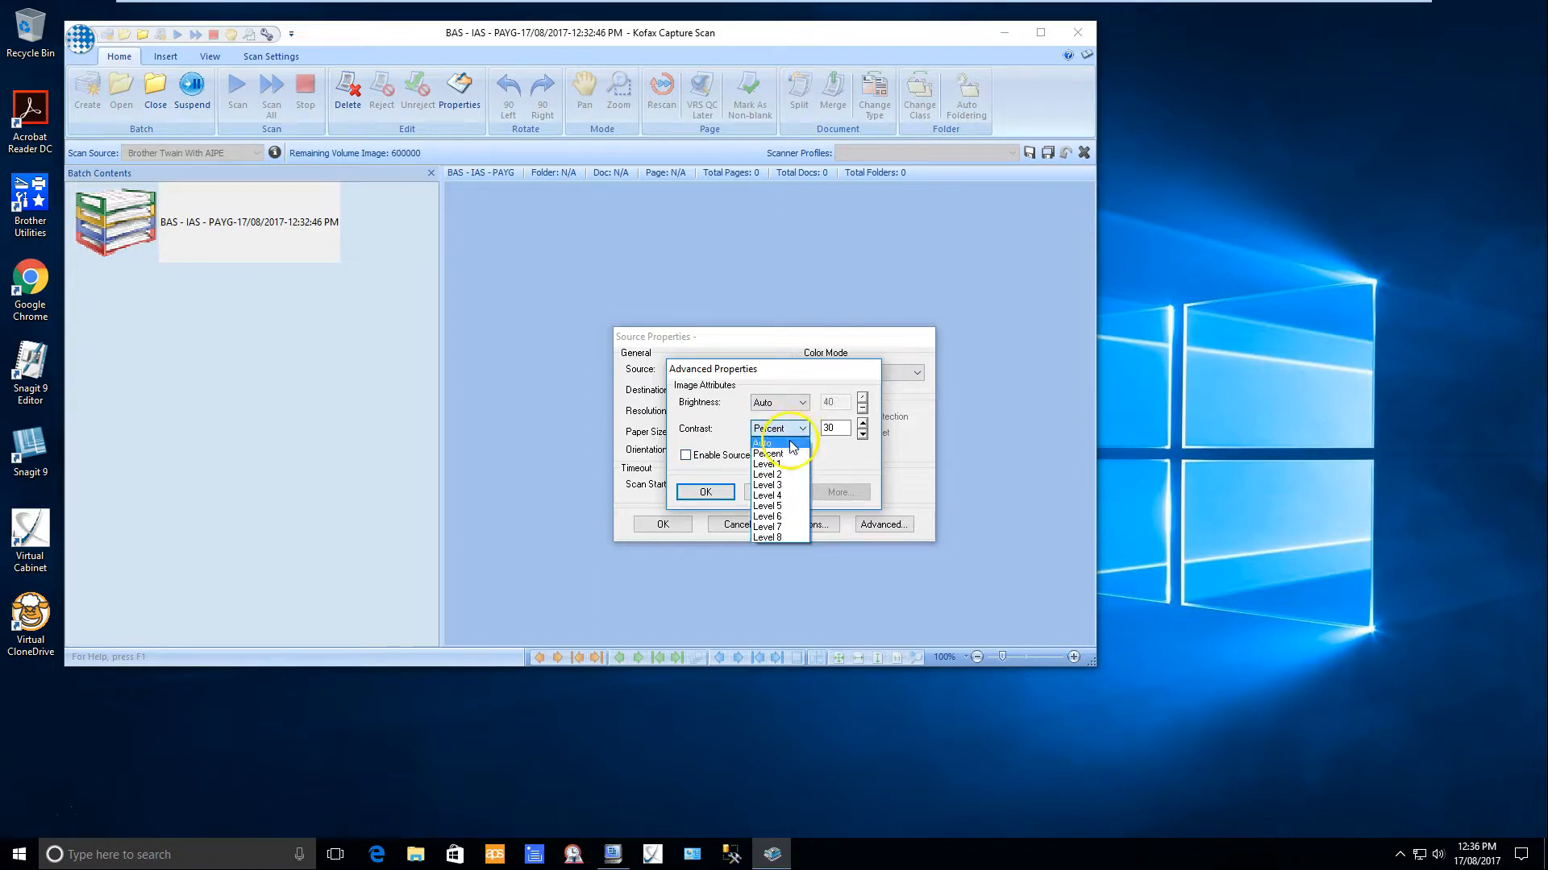
pyautogui.click(793, 444)
pyautogui.click(704, 493)
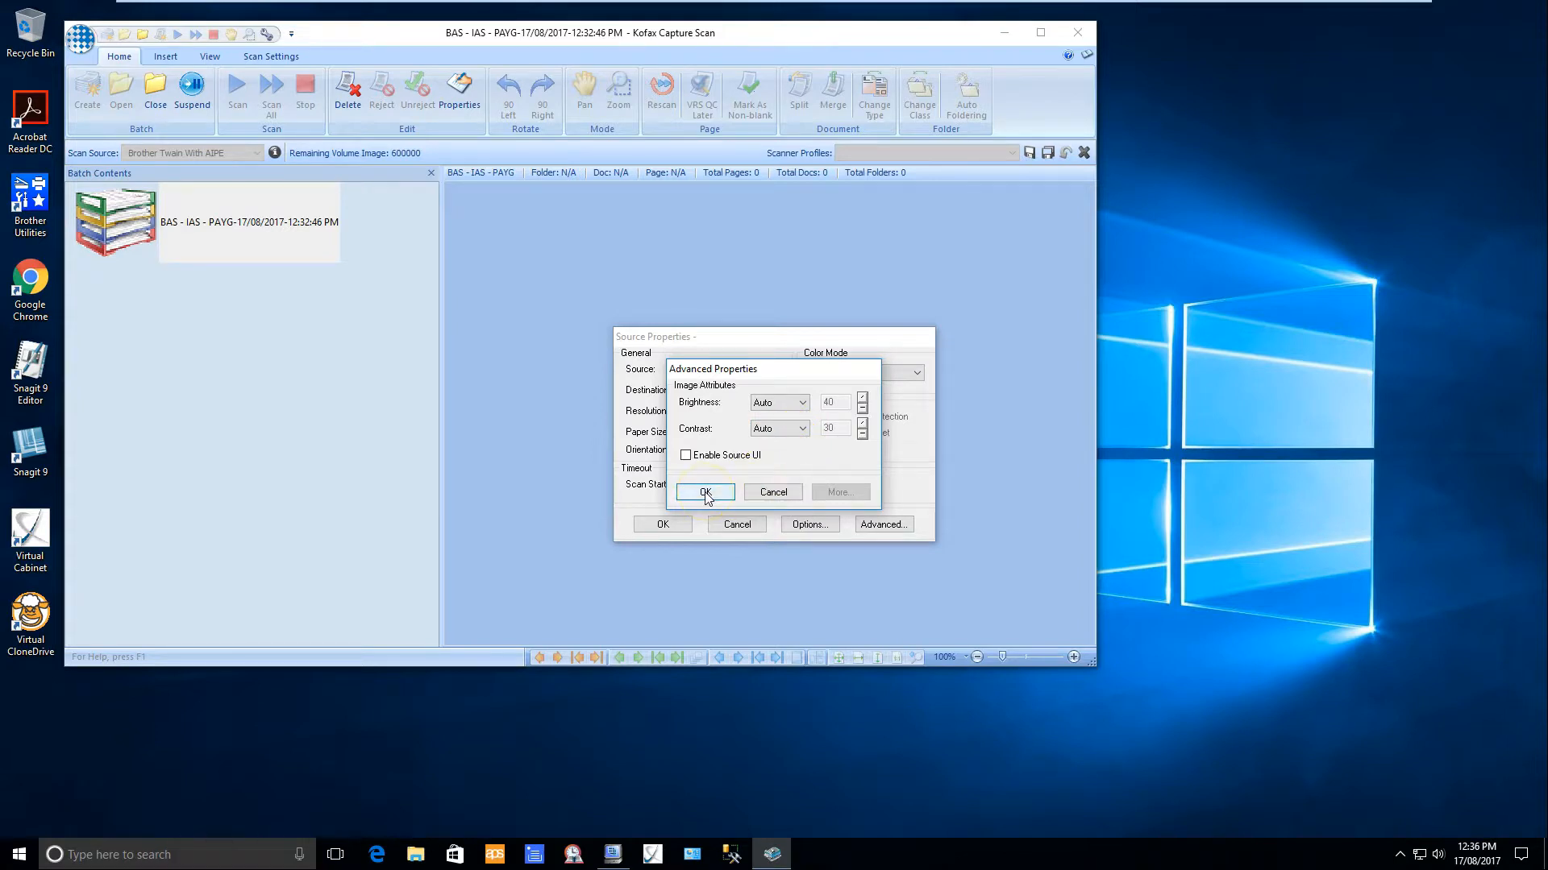
pyautogui.click(686, 456)
pyautogui.click(705, 492)
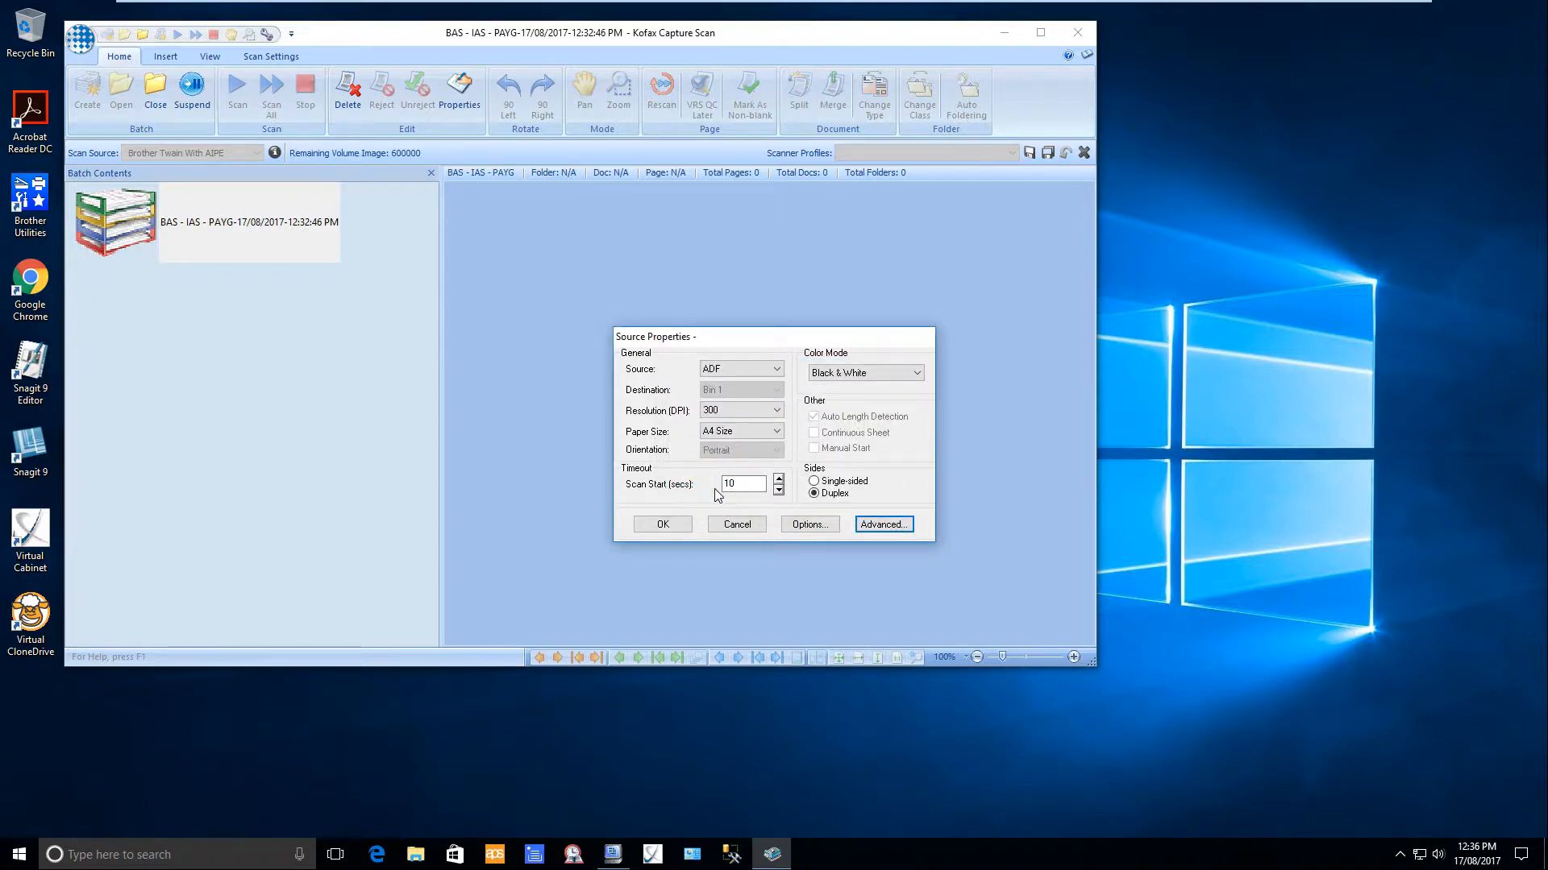
# Accept the source properties and save them as a scanner profile named BAS - IAS - PAYG
pyautogui.click(735, 525)
pyautogui.click(674, 524)
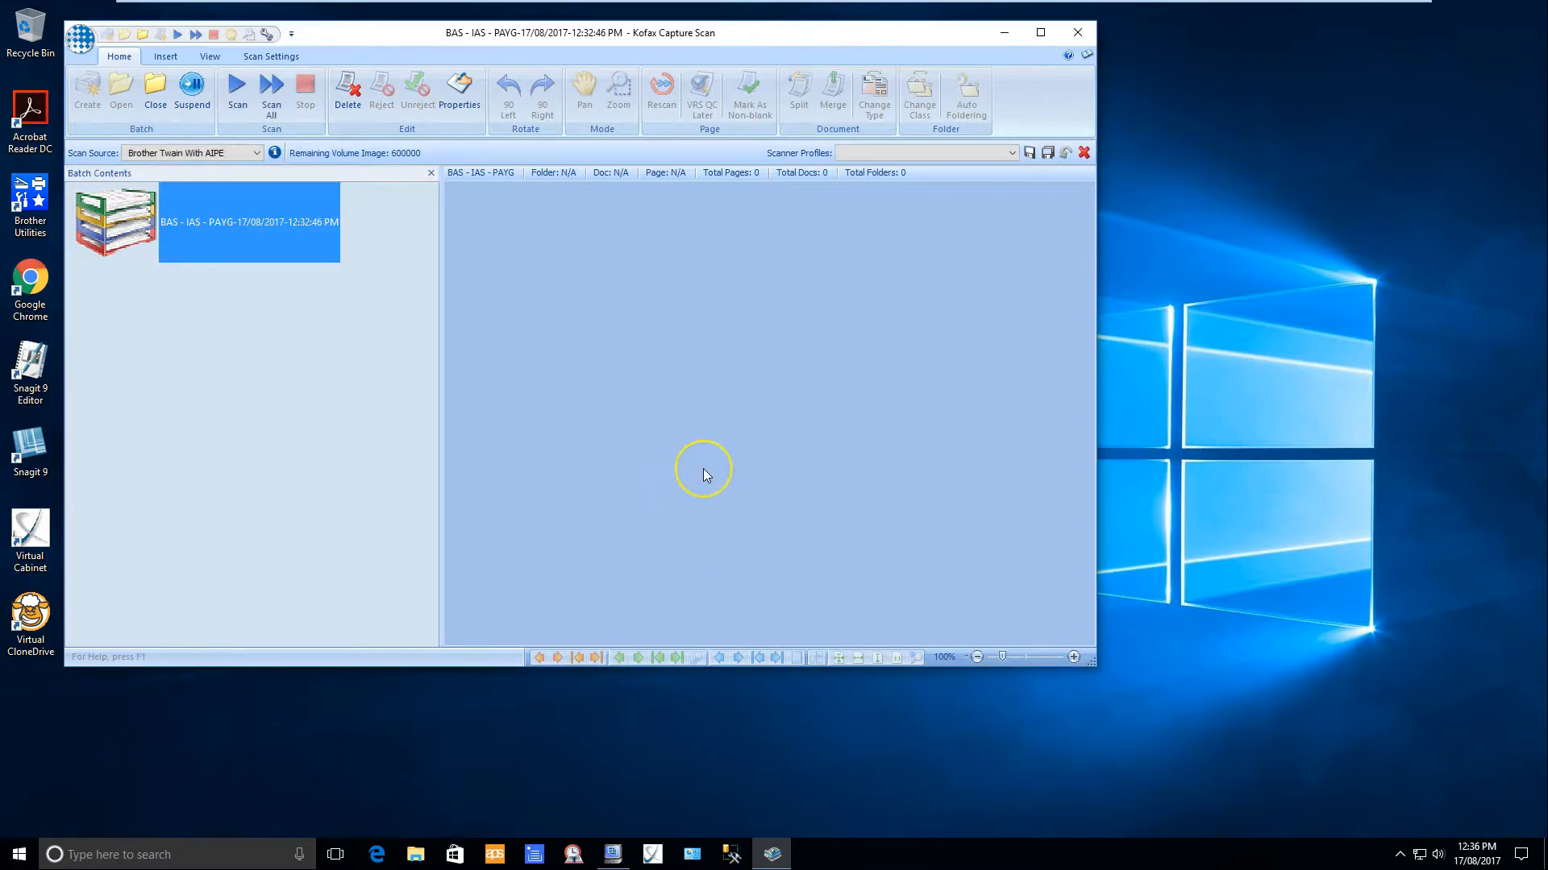
pyautogui.click(1030, 155)
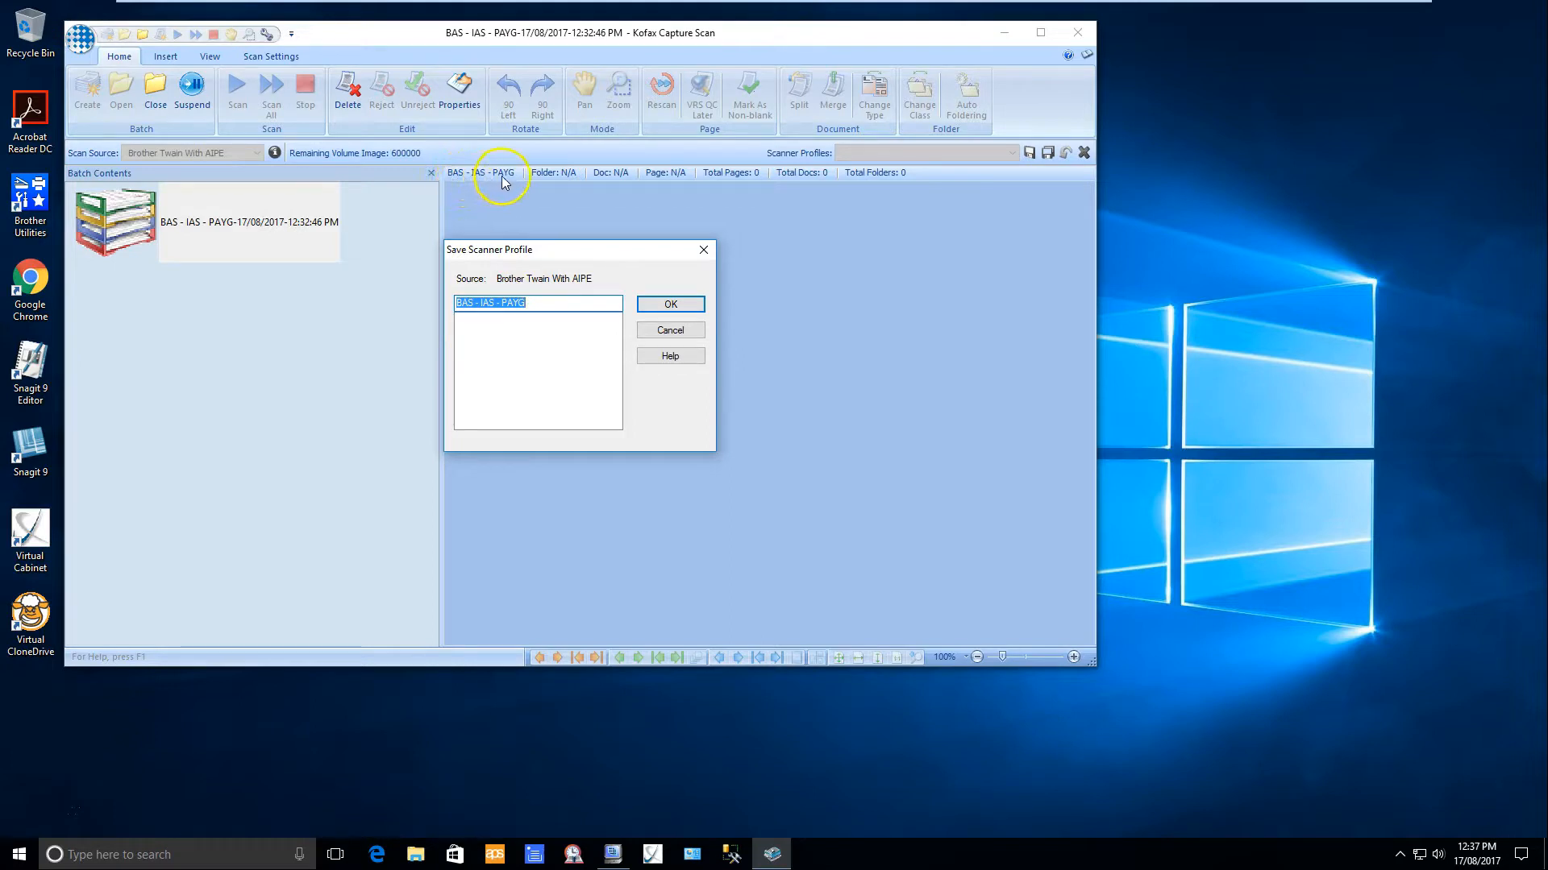
pyautogui.click(668, 304)
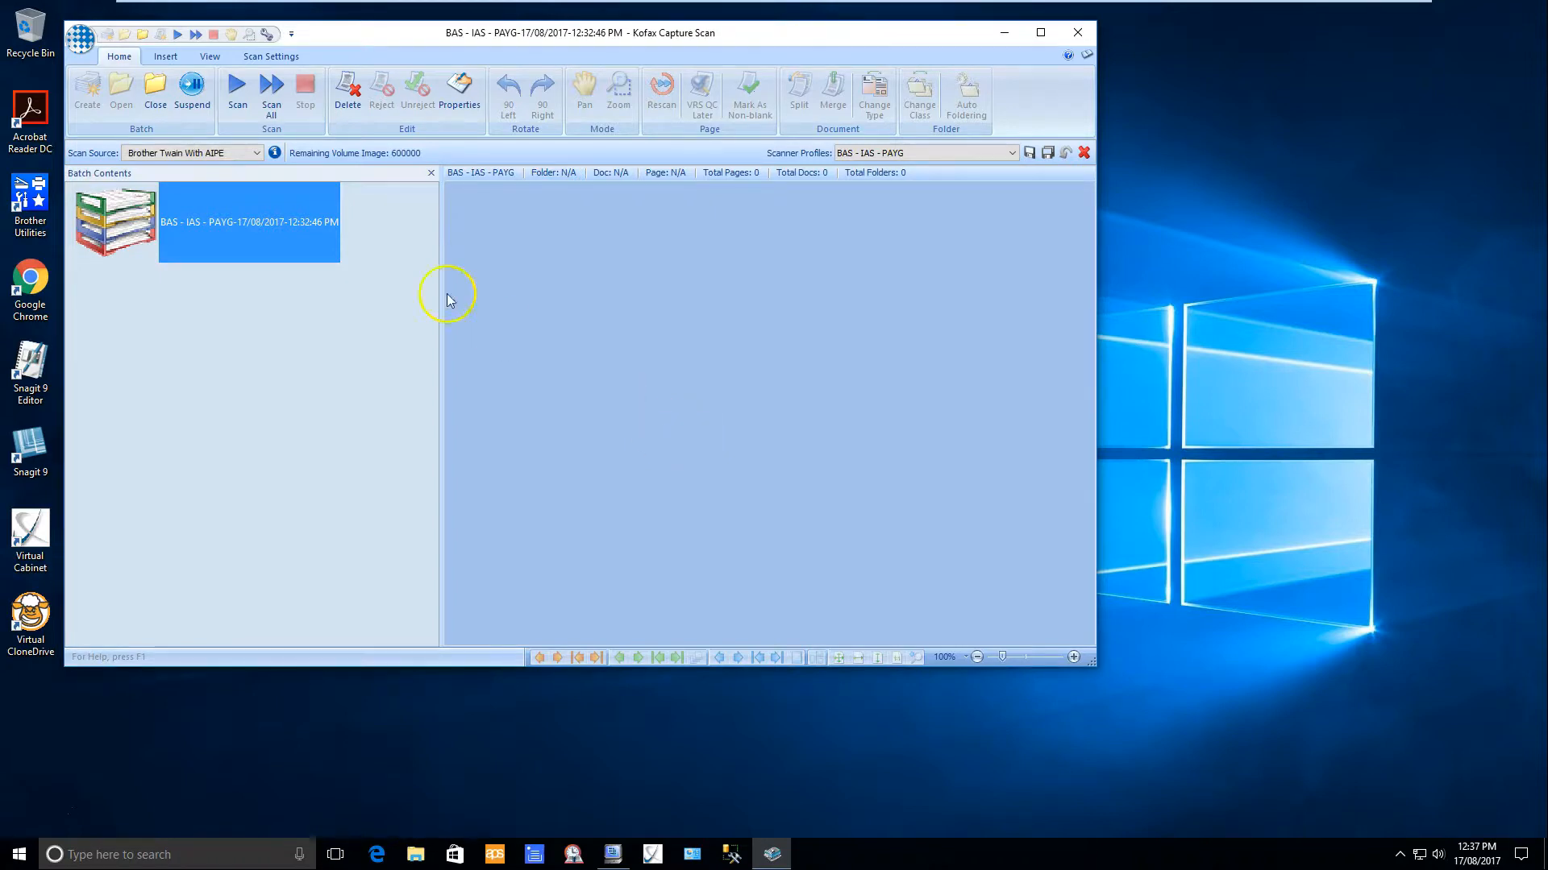
# Suspend the open batch and create another BAS - IAS - PAYG batch with the default name
pyautogui.click(187, 90)
pyautogui.click(570, 390)
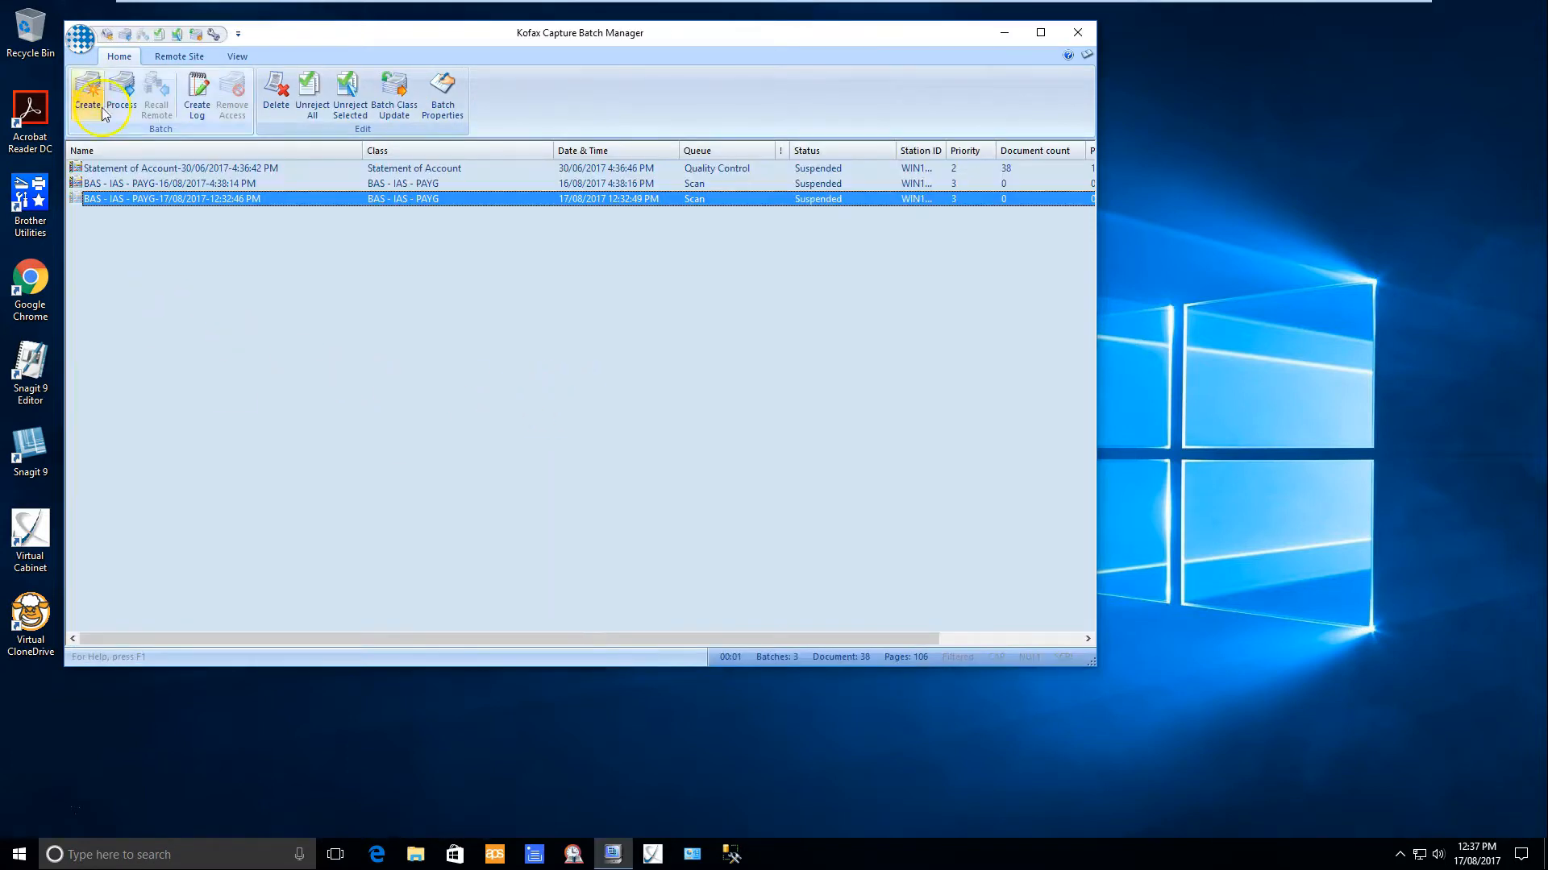
pyautogui.click(88, 86)
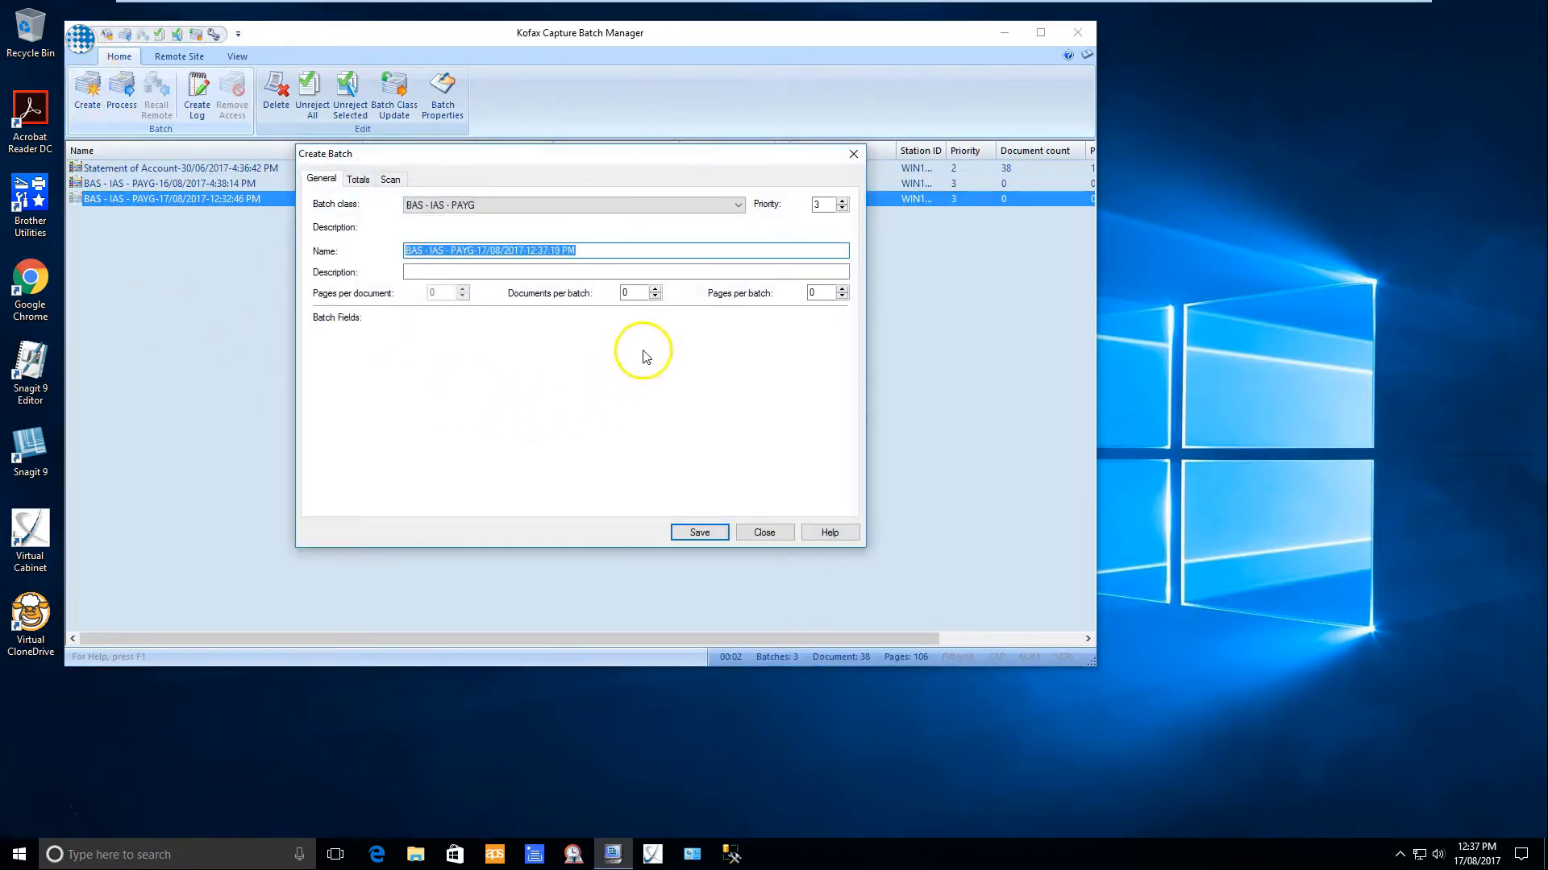
pyautogui.click(699, 533)
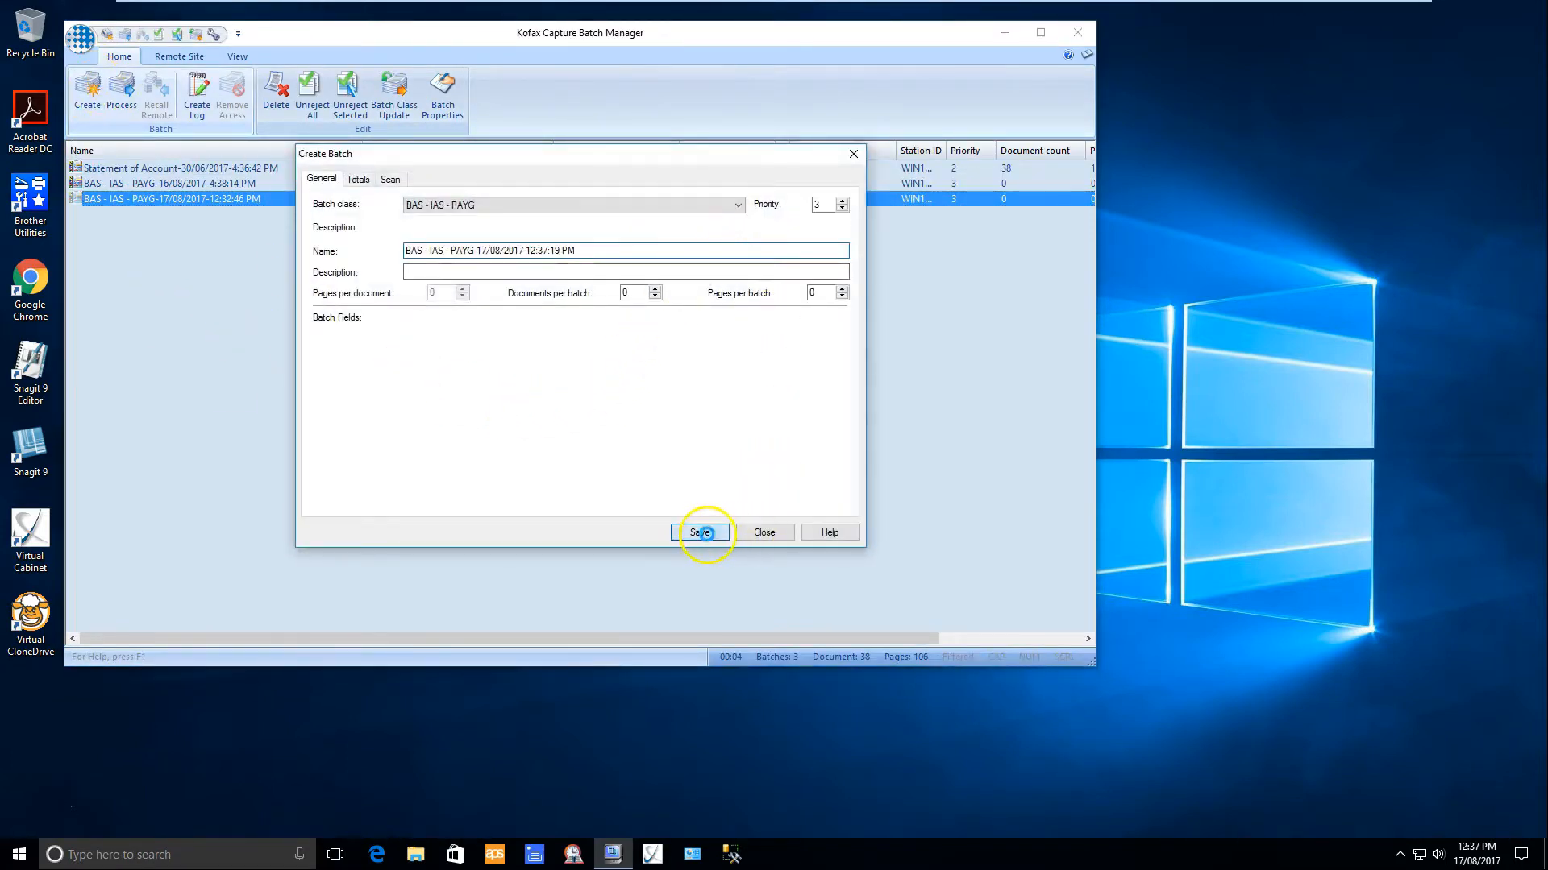
# Finish batch creation and open the new BAS - IAS - PAYG batch for scanning
pyautogui.click(762, 533)
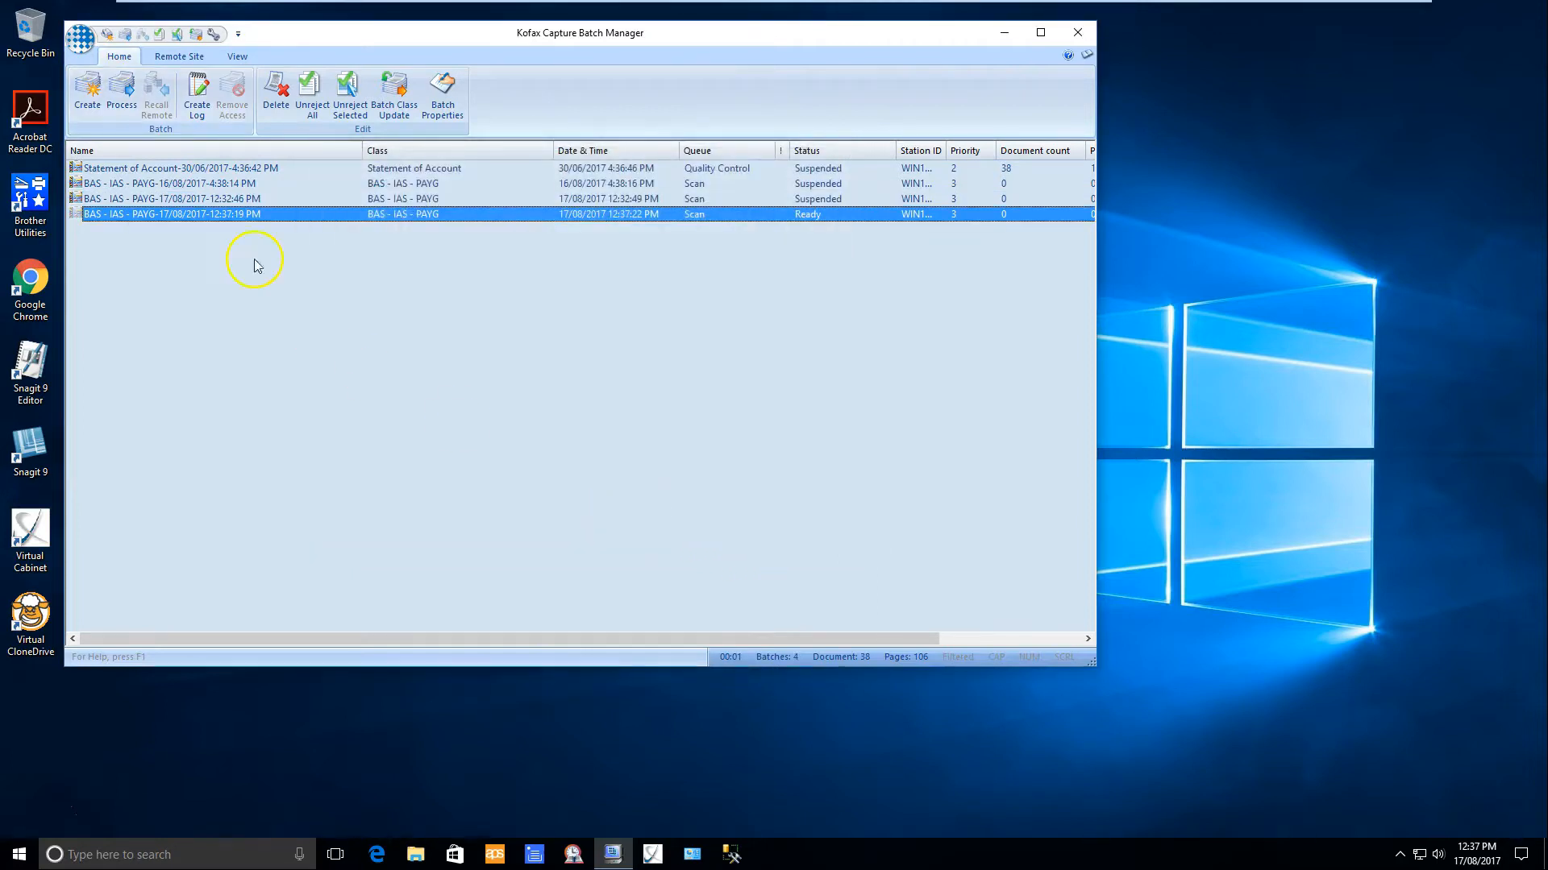
pyautogui.click(122, 87)
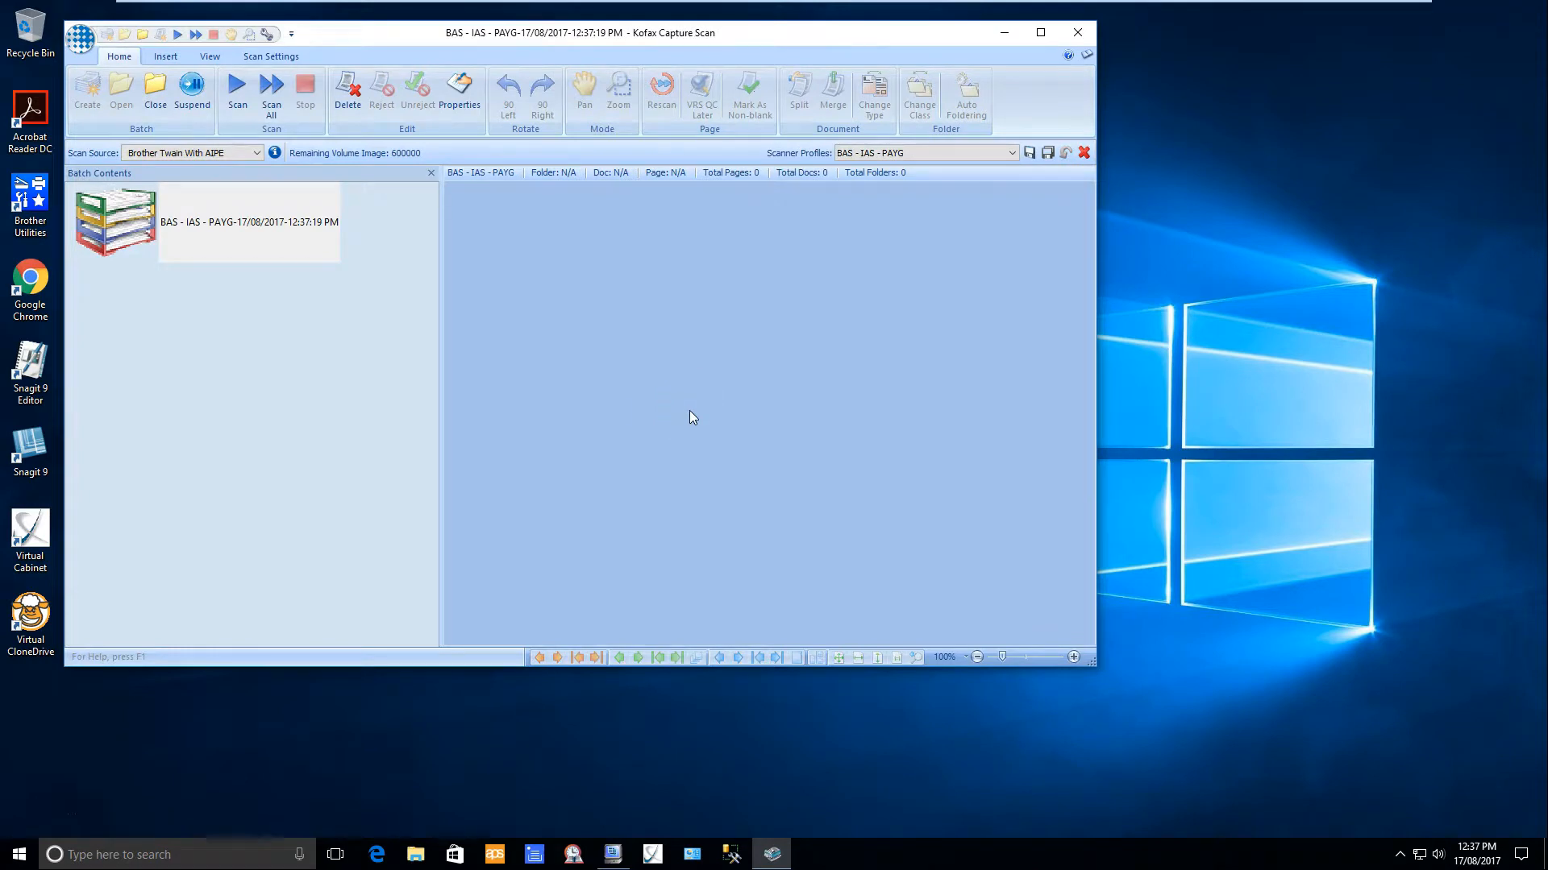
pyautogui.click(636, 351)
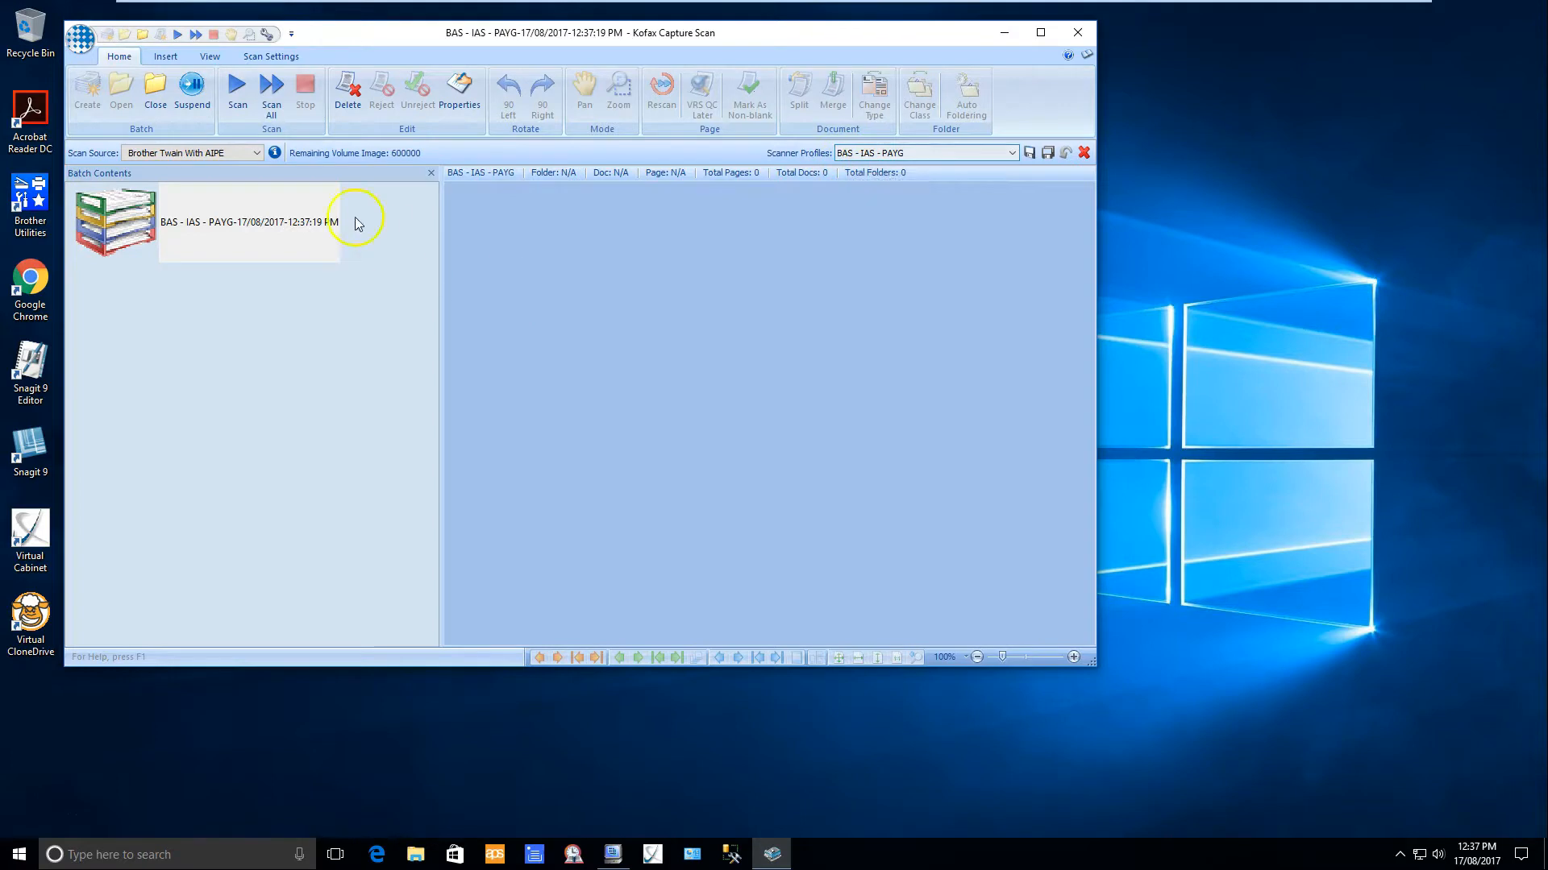
# Review the Brother Twain With AIPE source properties, including its options and advanced image attributes, without changing them
pyautogui.click(274, 154)
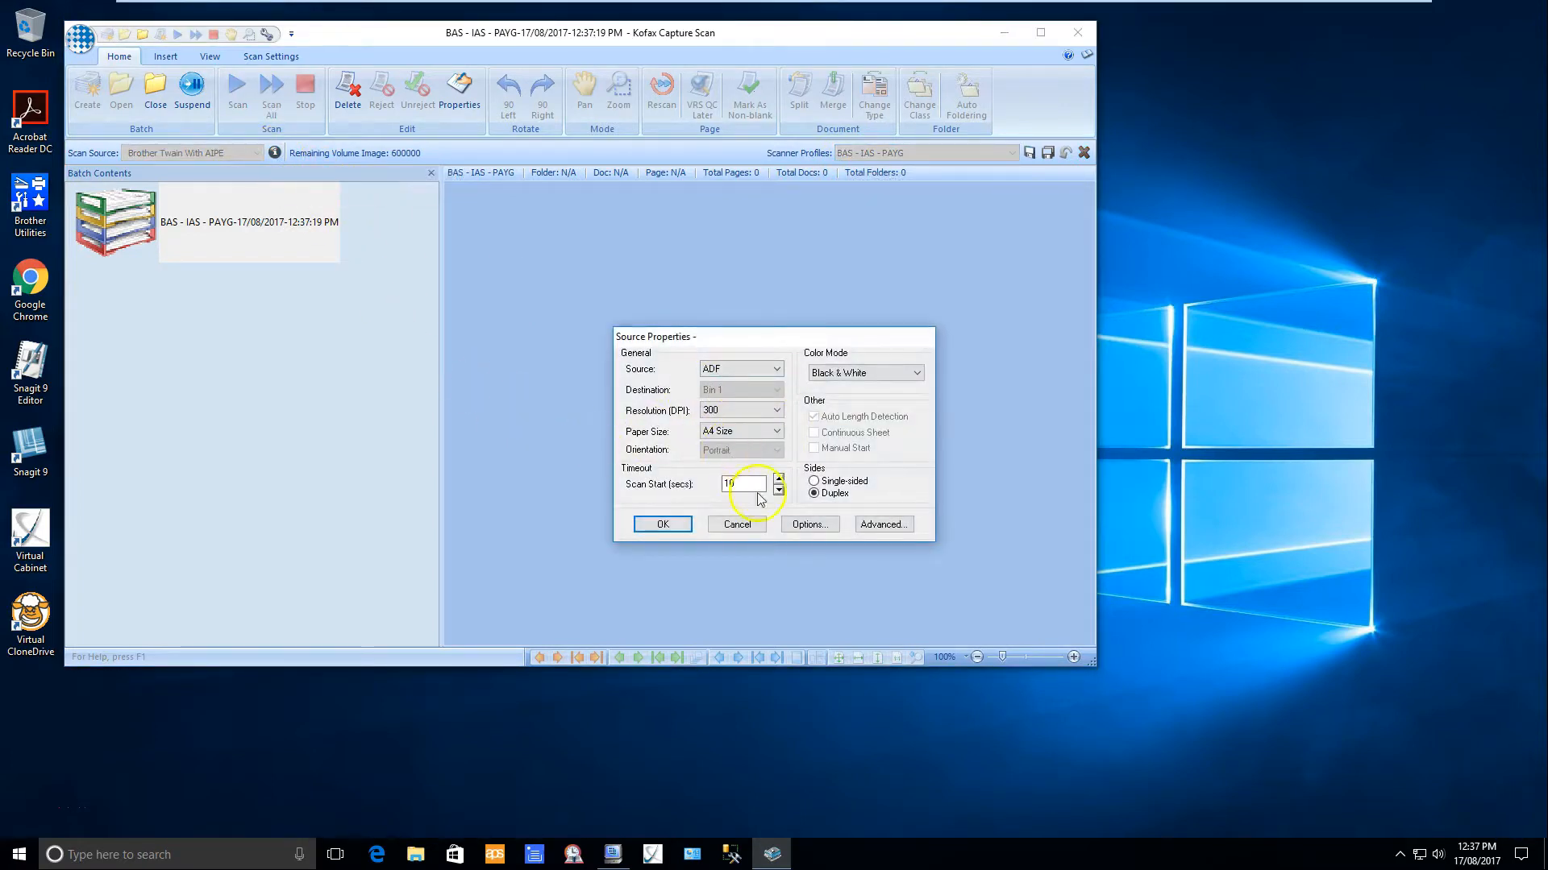
pyautogui.click(817, 525)
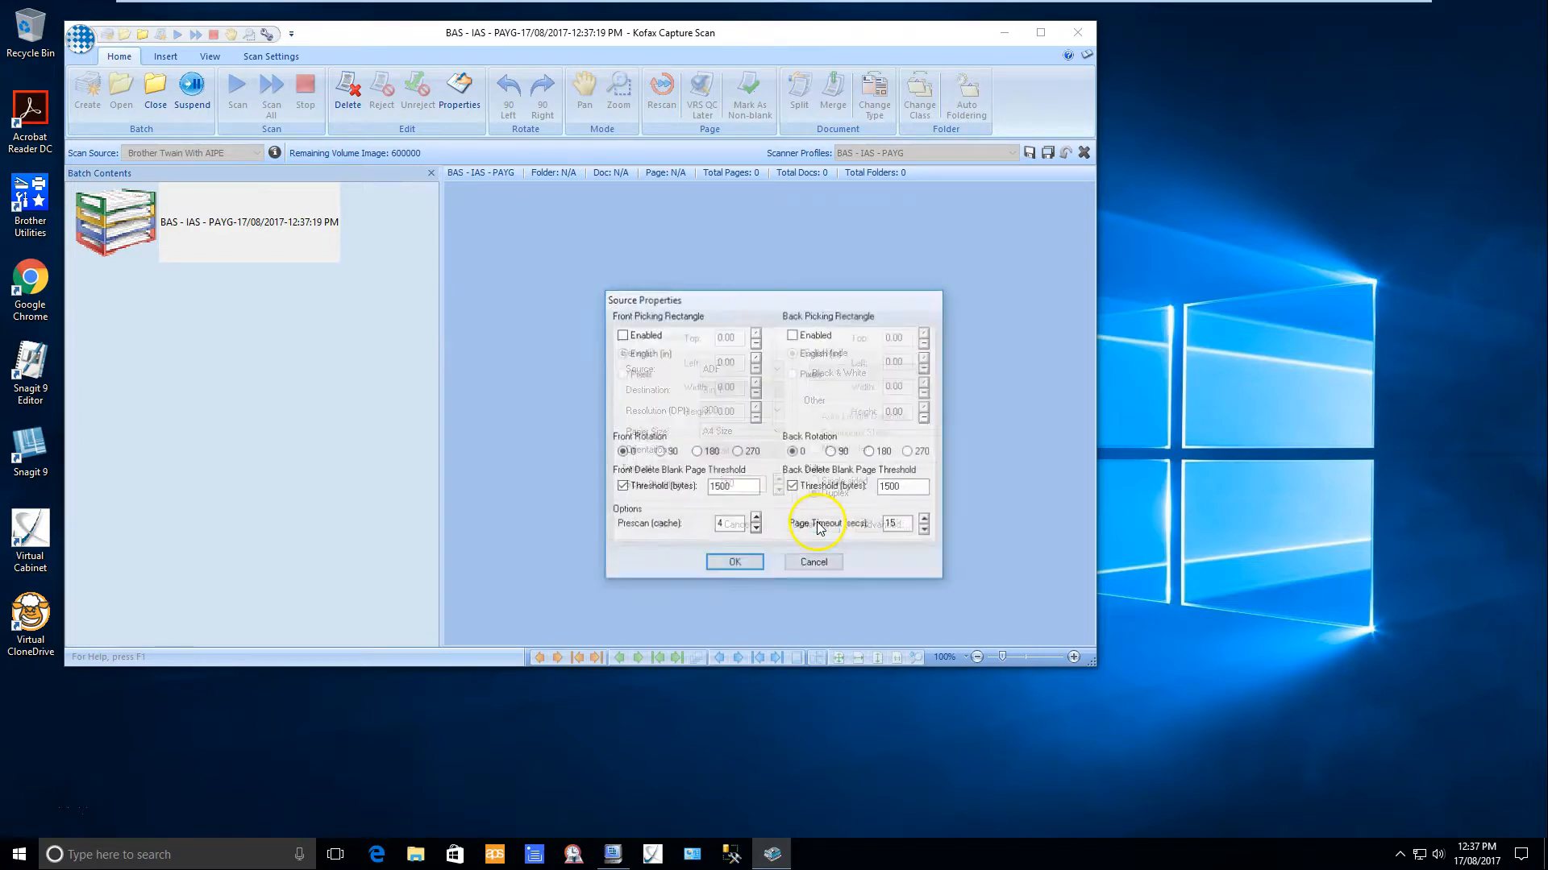
pyautogui.click(813, 565)
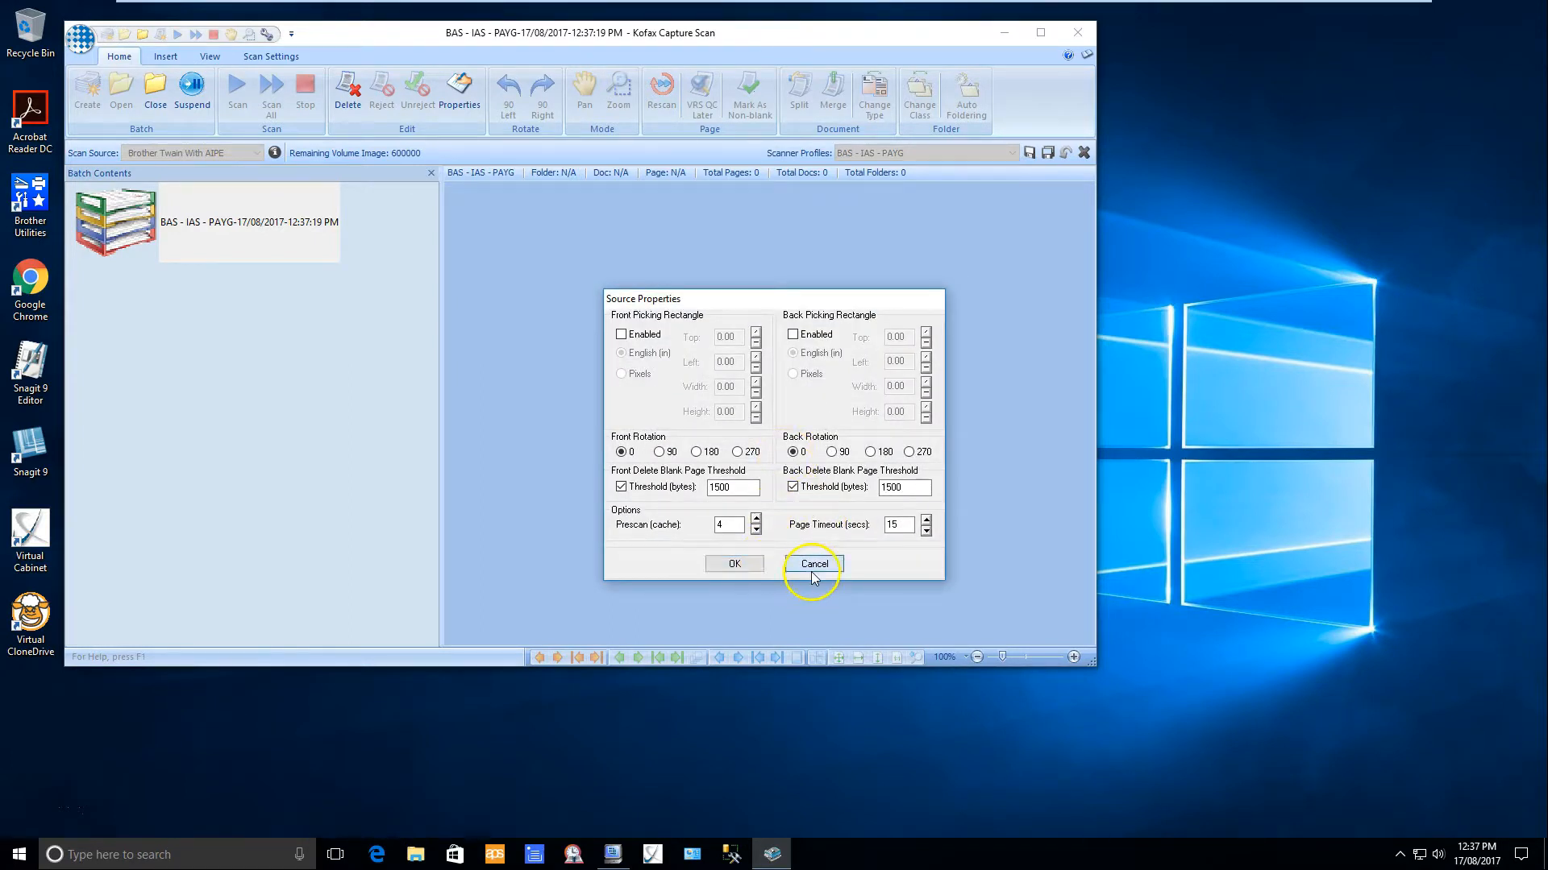
pyautogui.click(872, 526)
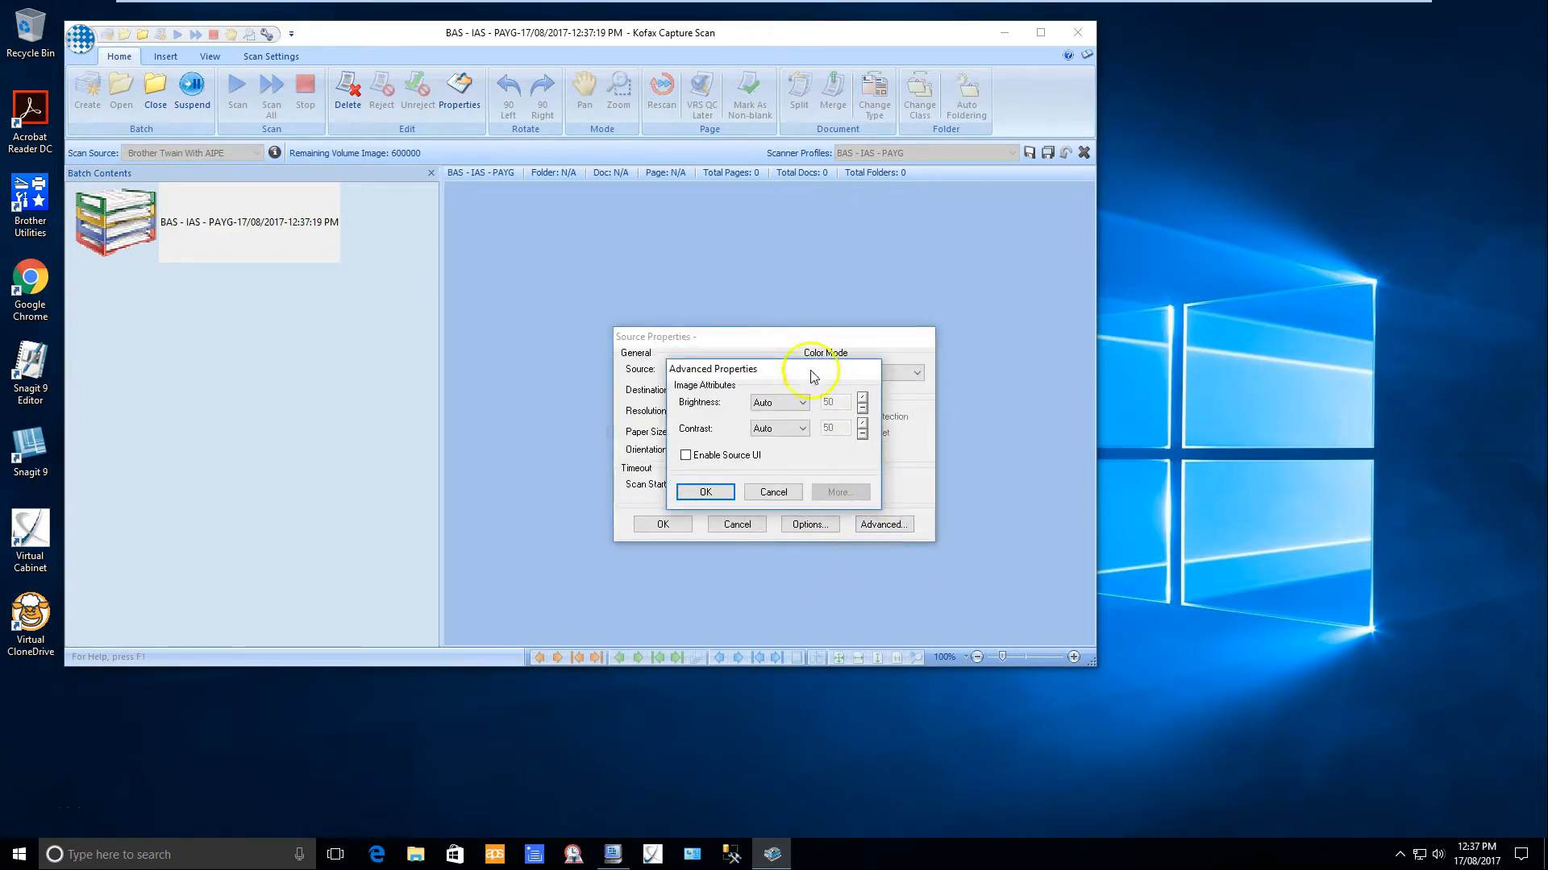
pyautogui.click(773, 492)
pyautogui.click(754, 523)
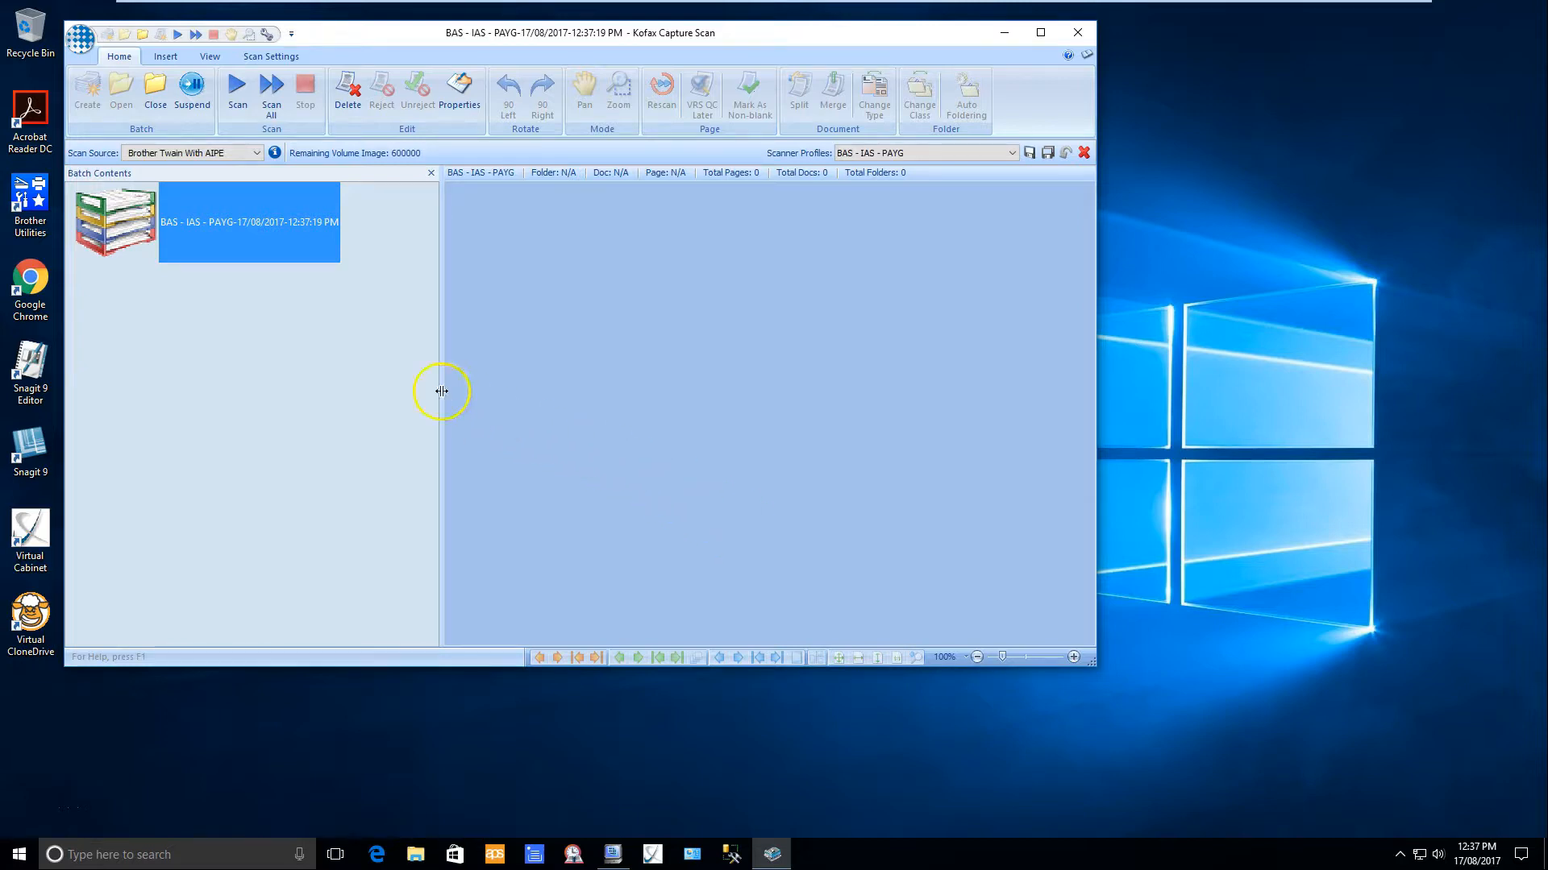
# Select Software Import as the scan source and accept its properties with the front blank page threshold at 1500 bytes
pyautogui.click(258, 153)
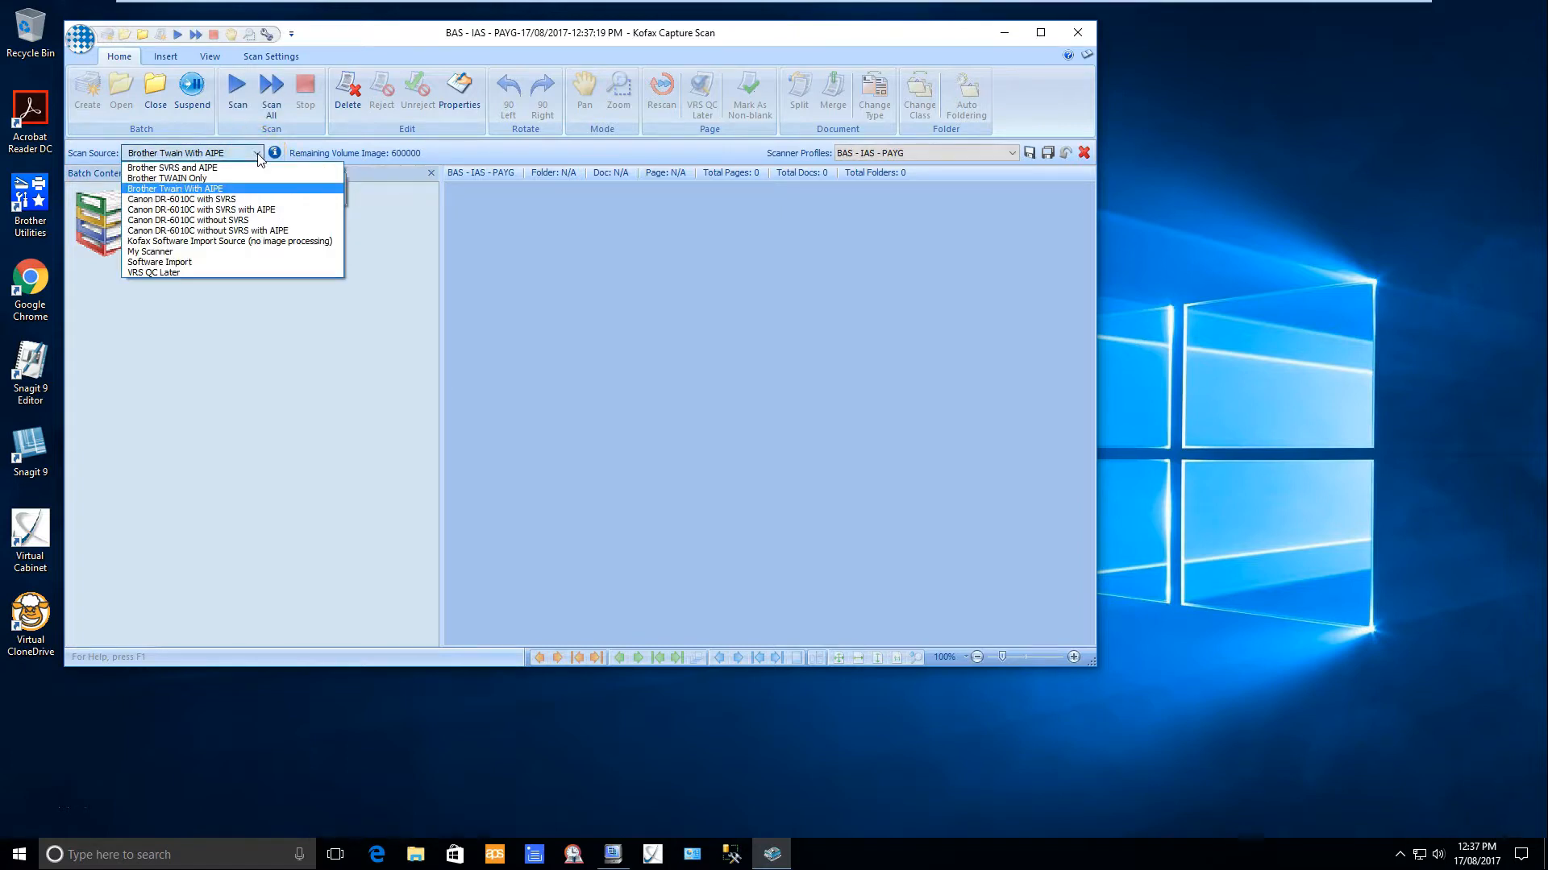
pyautogui.click(181, 263)
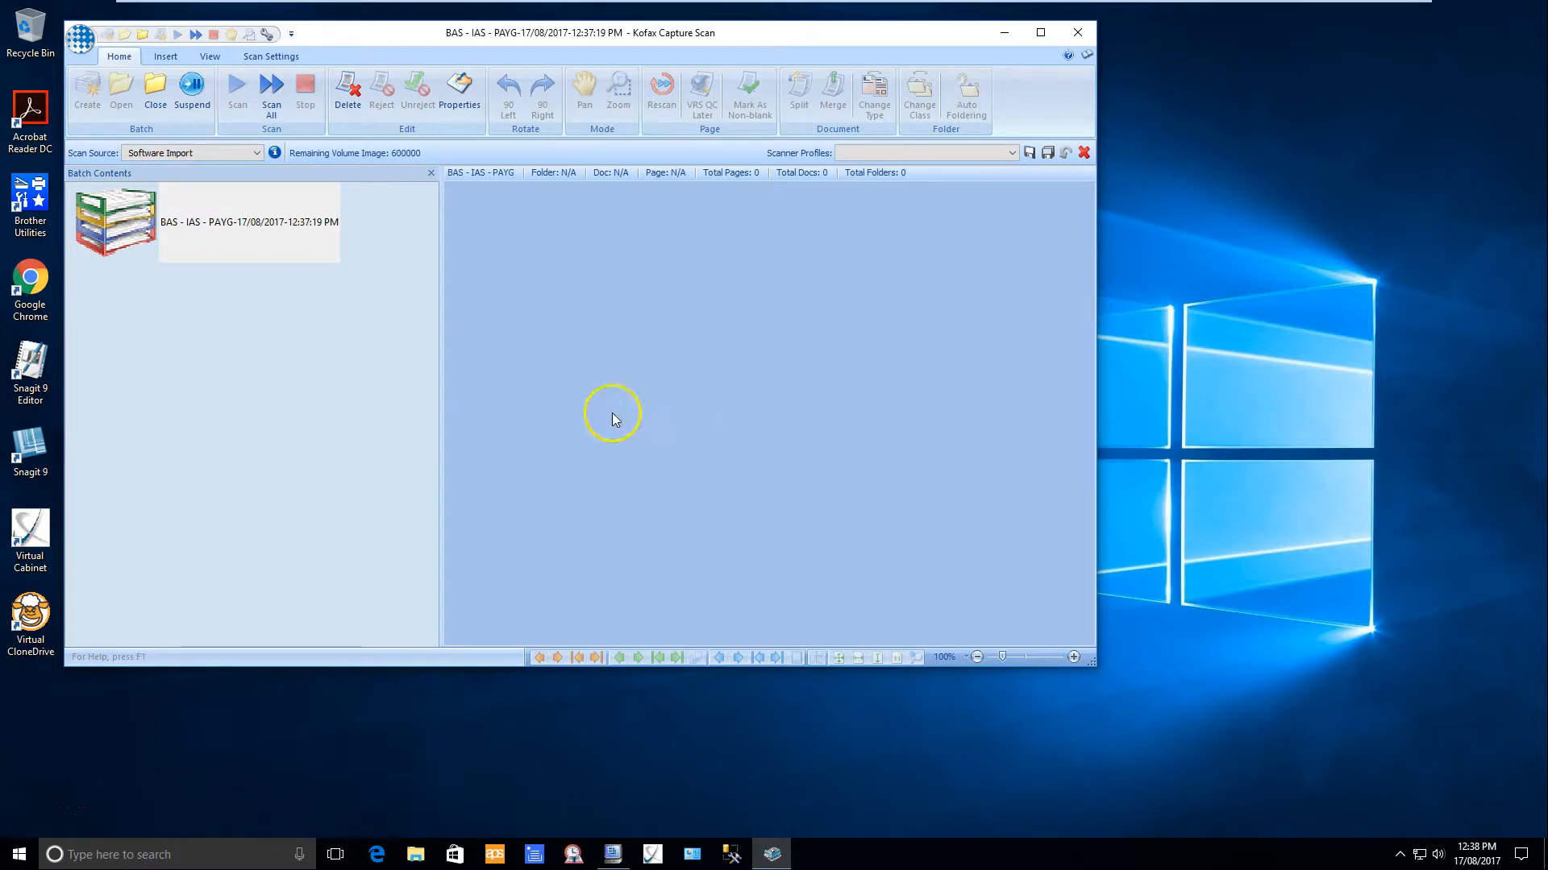
pyautogui.click(274, 152)
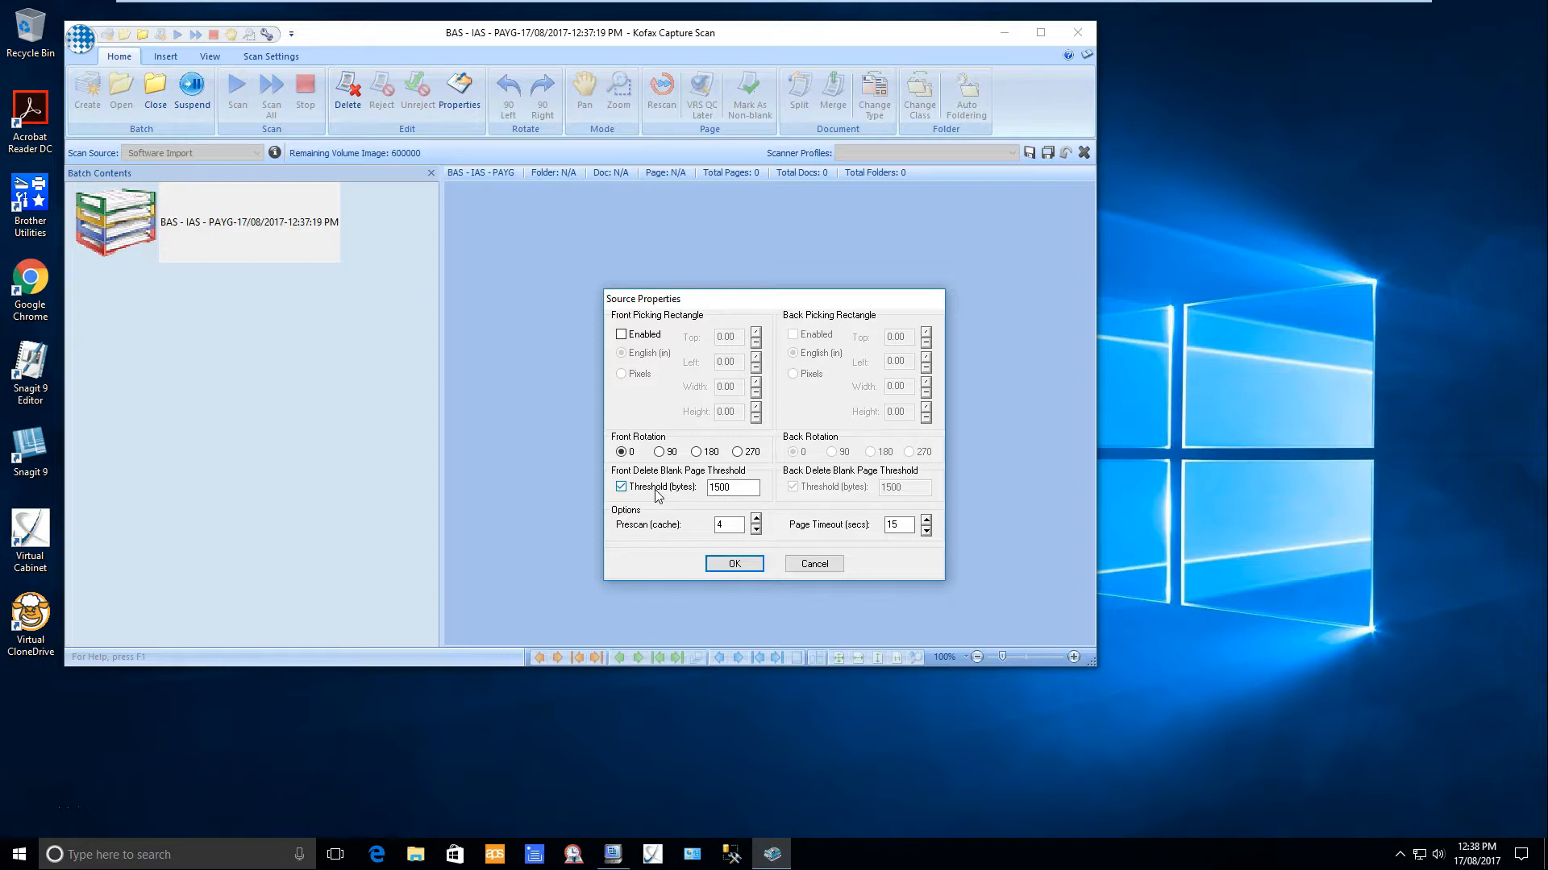
pyautogui.click(737, 487)
pyautogui.click(712, 488)
pyautogui.click(732, 564)
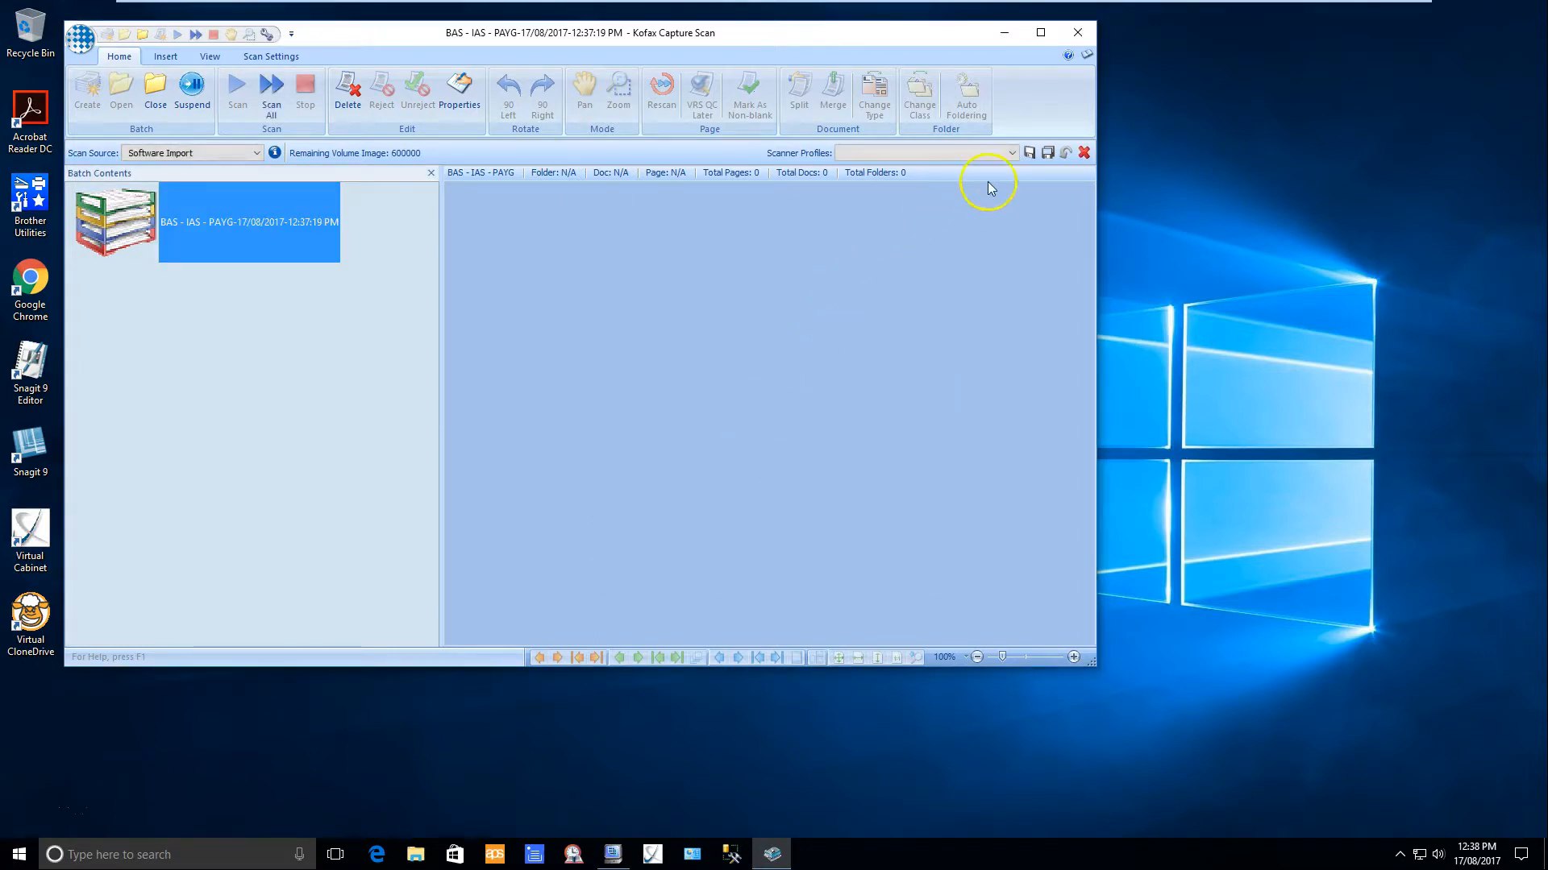
# Save the Software Import settings as scanner profile BAS - IAS - PAYG, and switch the scan source back to Brother Twain With AIPE
pyautogui.click(1028, 153)
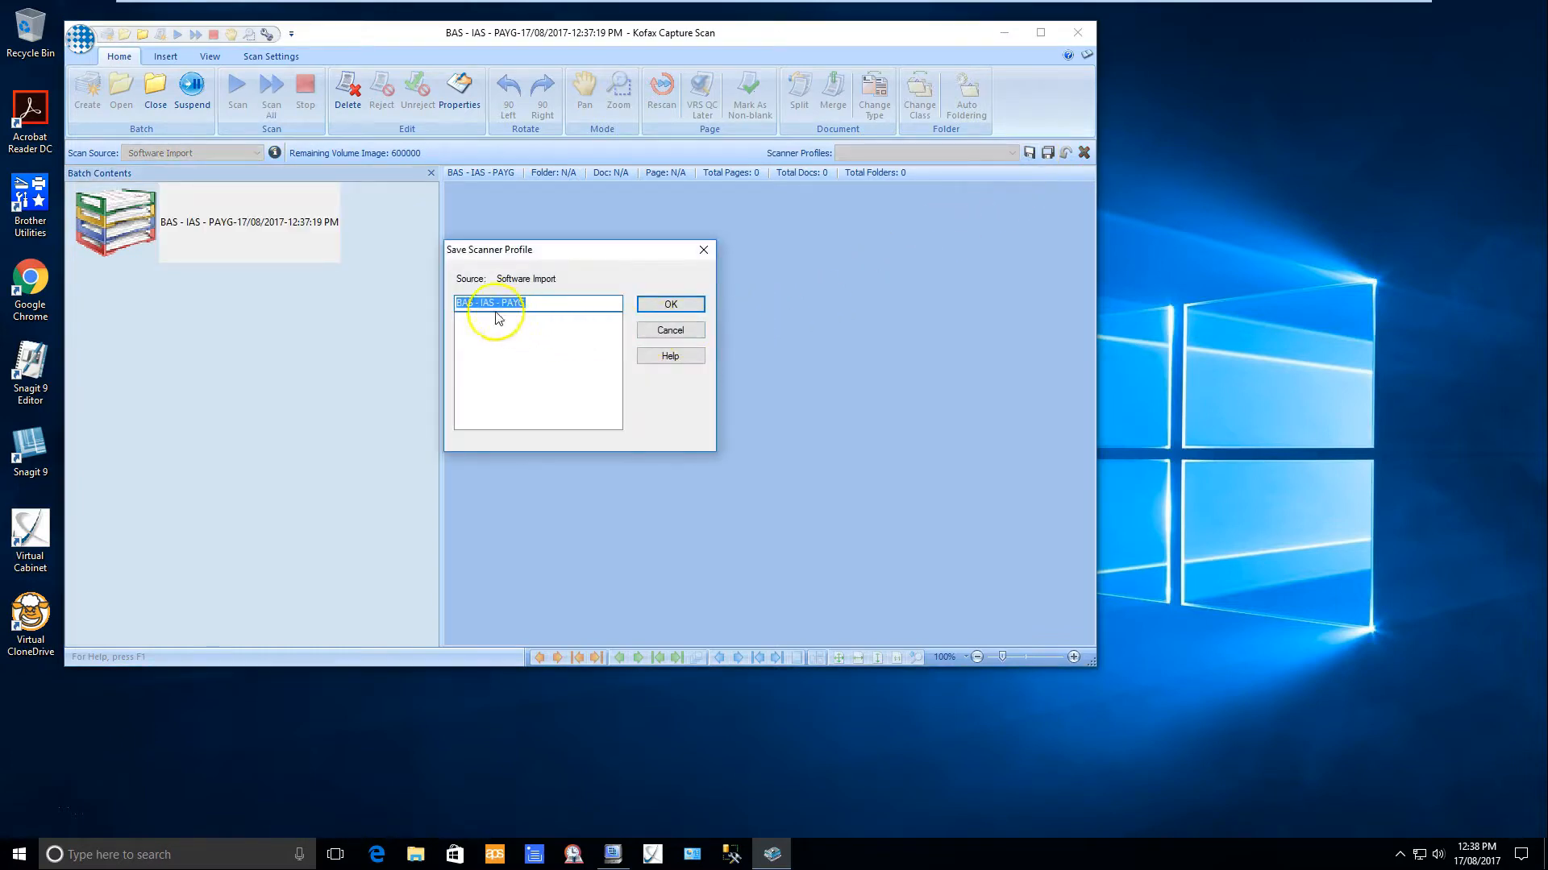
pyautogui.click(669, 307)
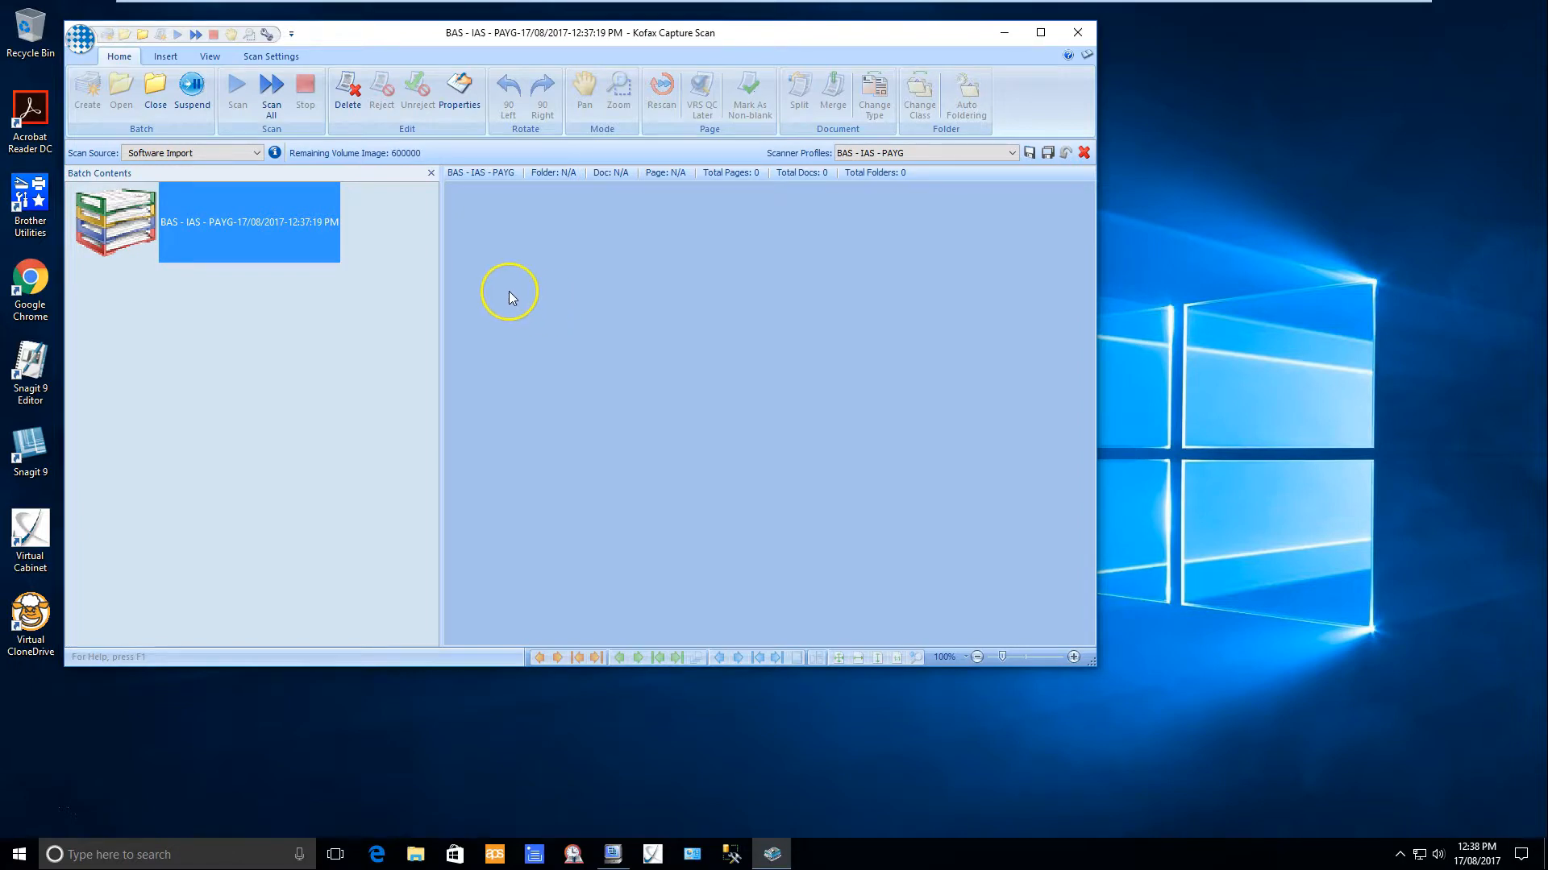
pyautogui.click(255, 154)
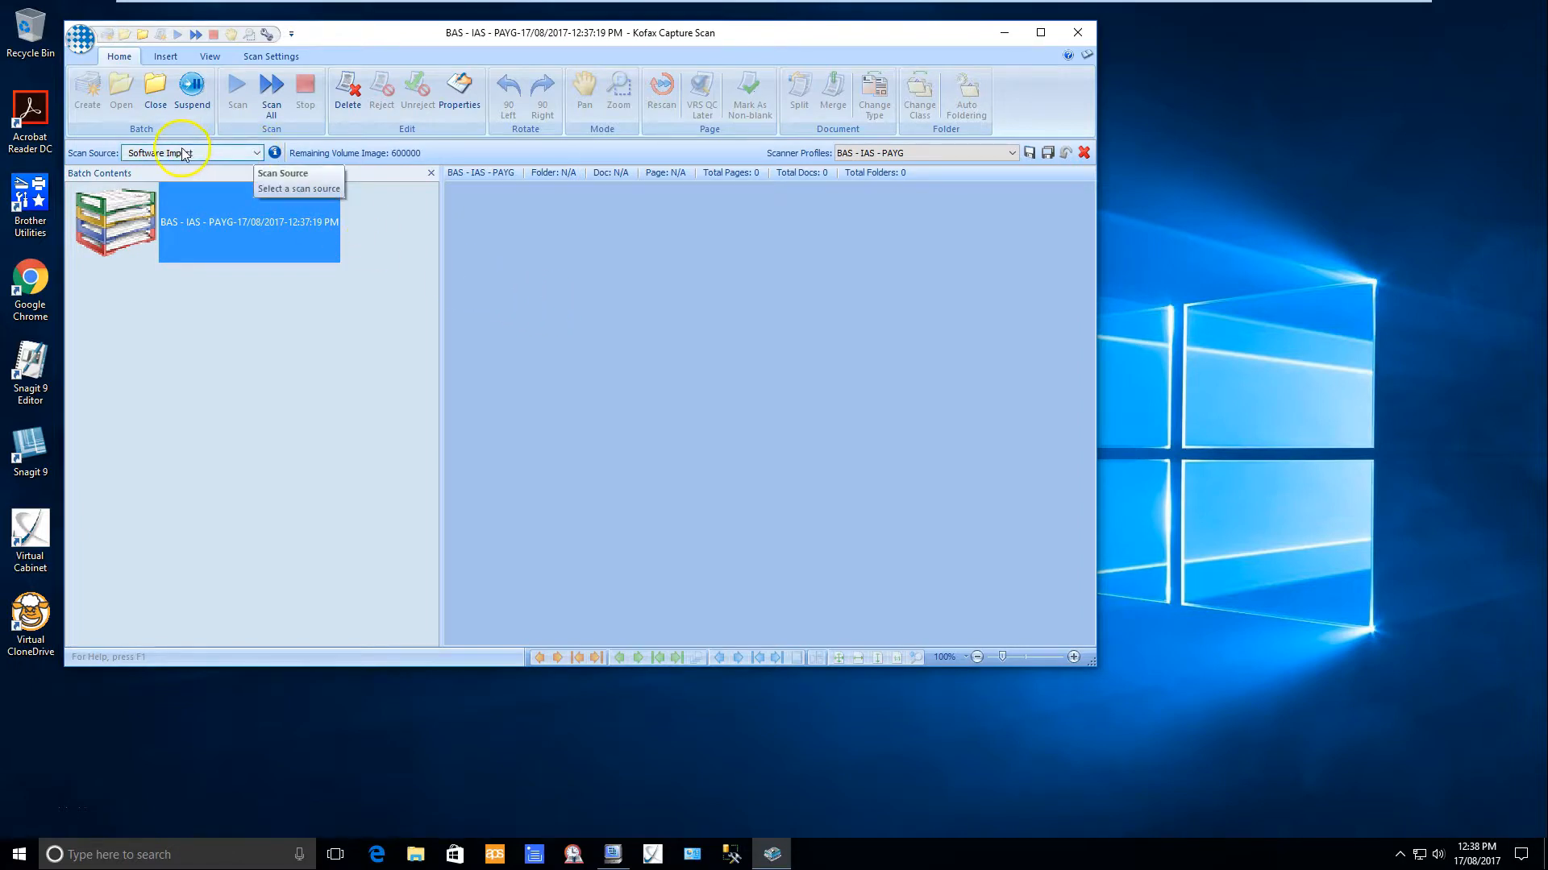
pyautogui.click(296, 171)
pyautogui.click(604, 181)
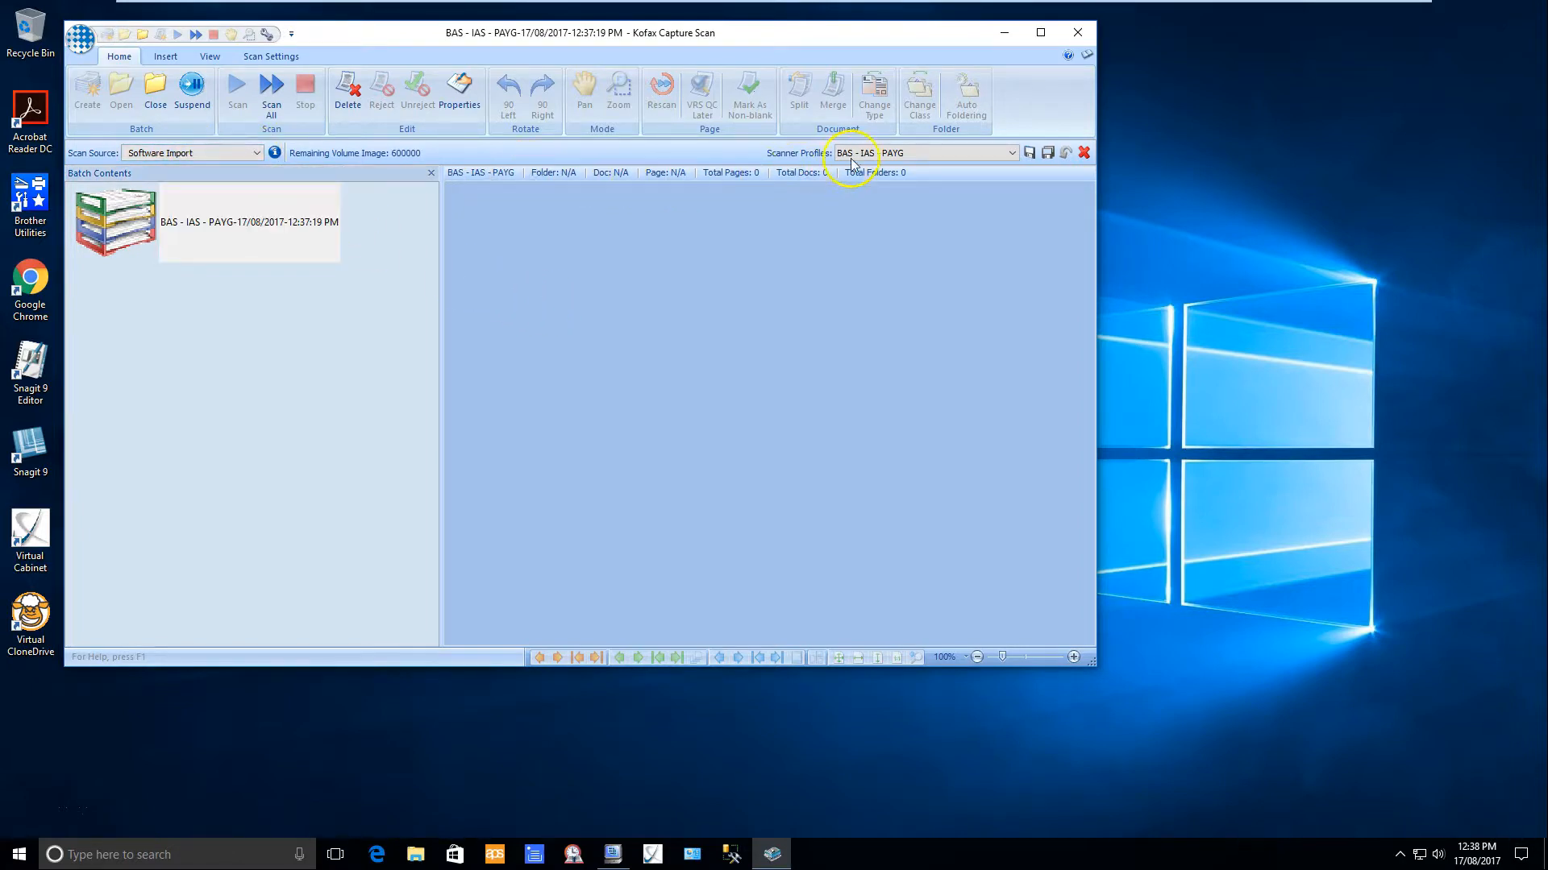
pyautogui.click(257, 153)
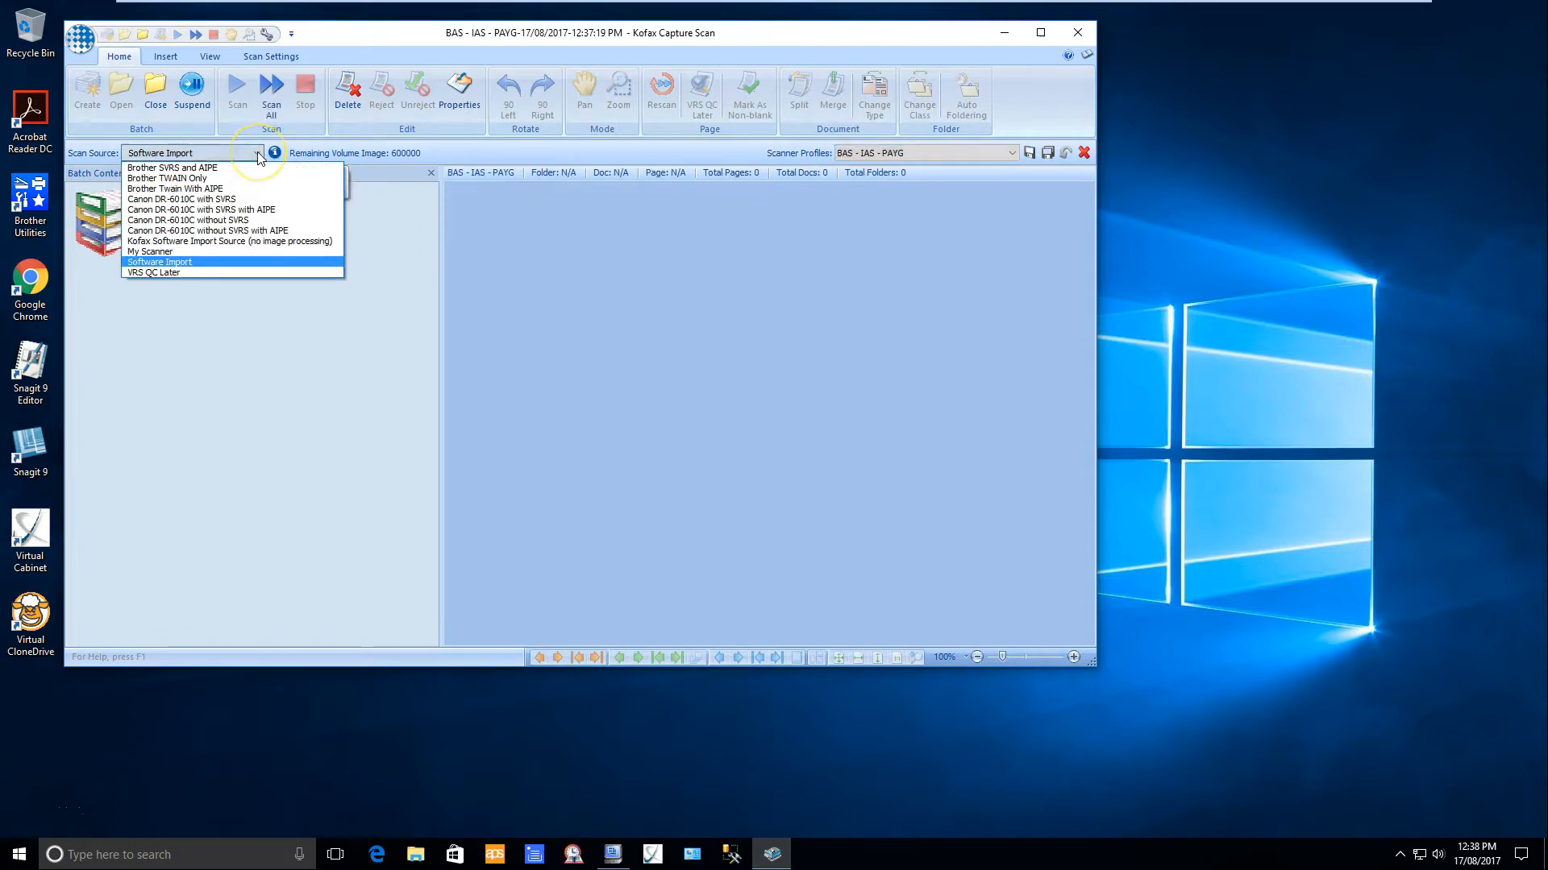
pyautogui.click(209, 189)
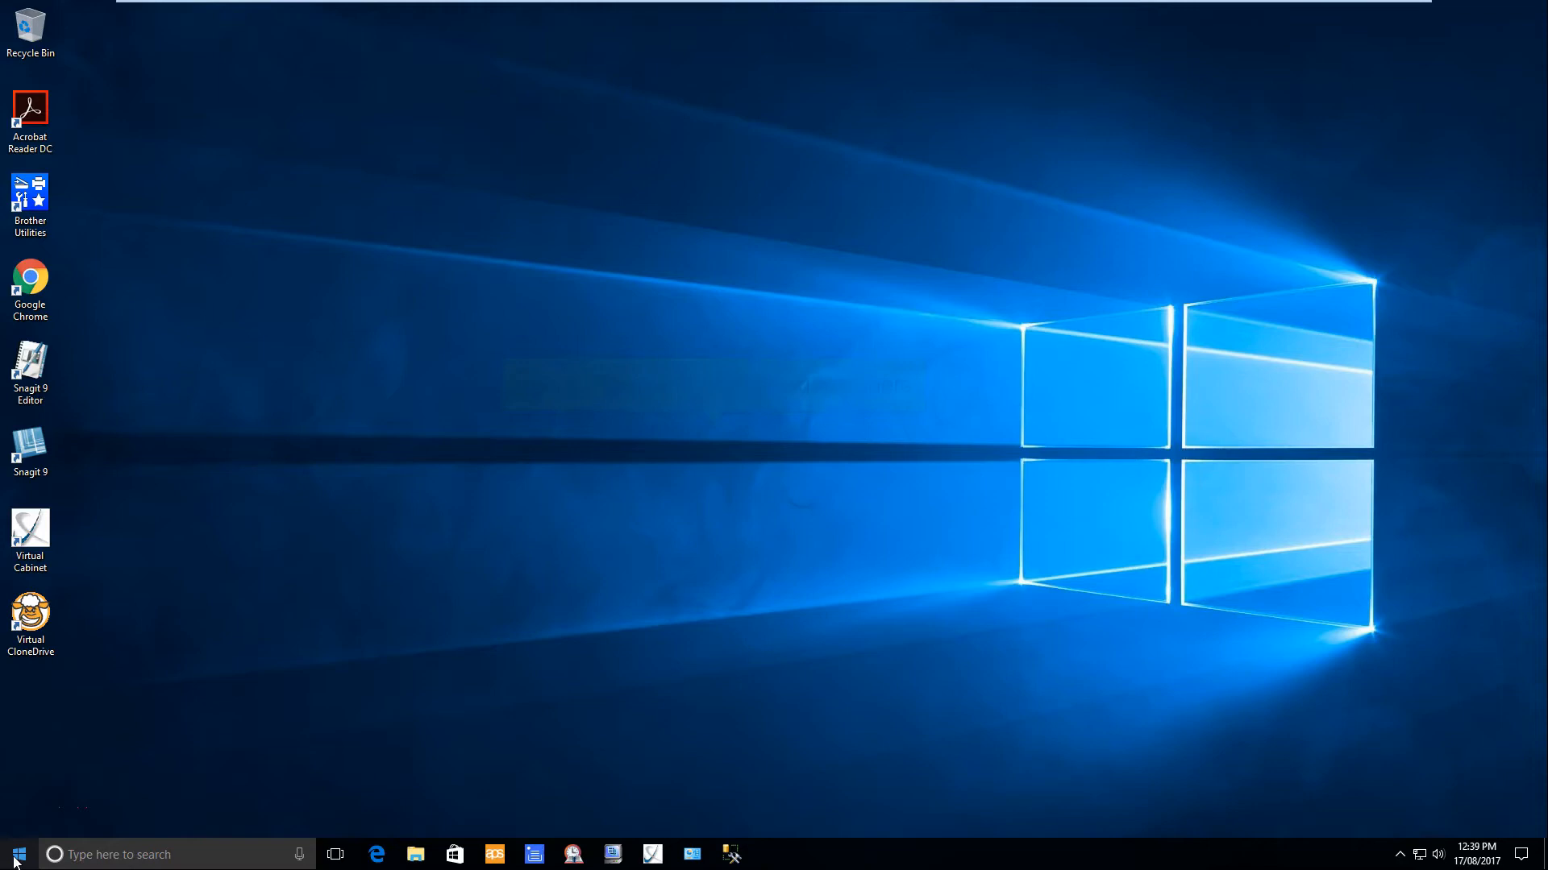
# Launch the Scanner Configuration Utility from the Kofax Capture 10.2 programs
pyautogui.click(14, 859)
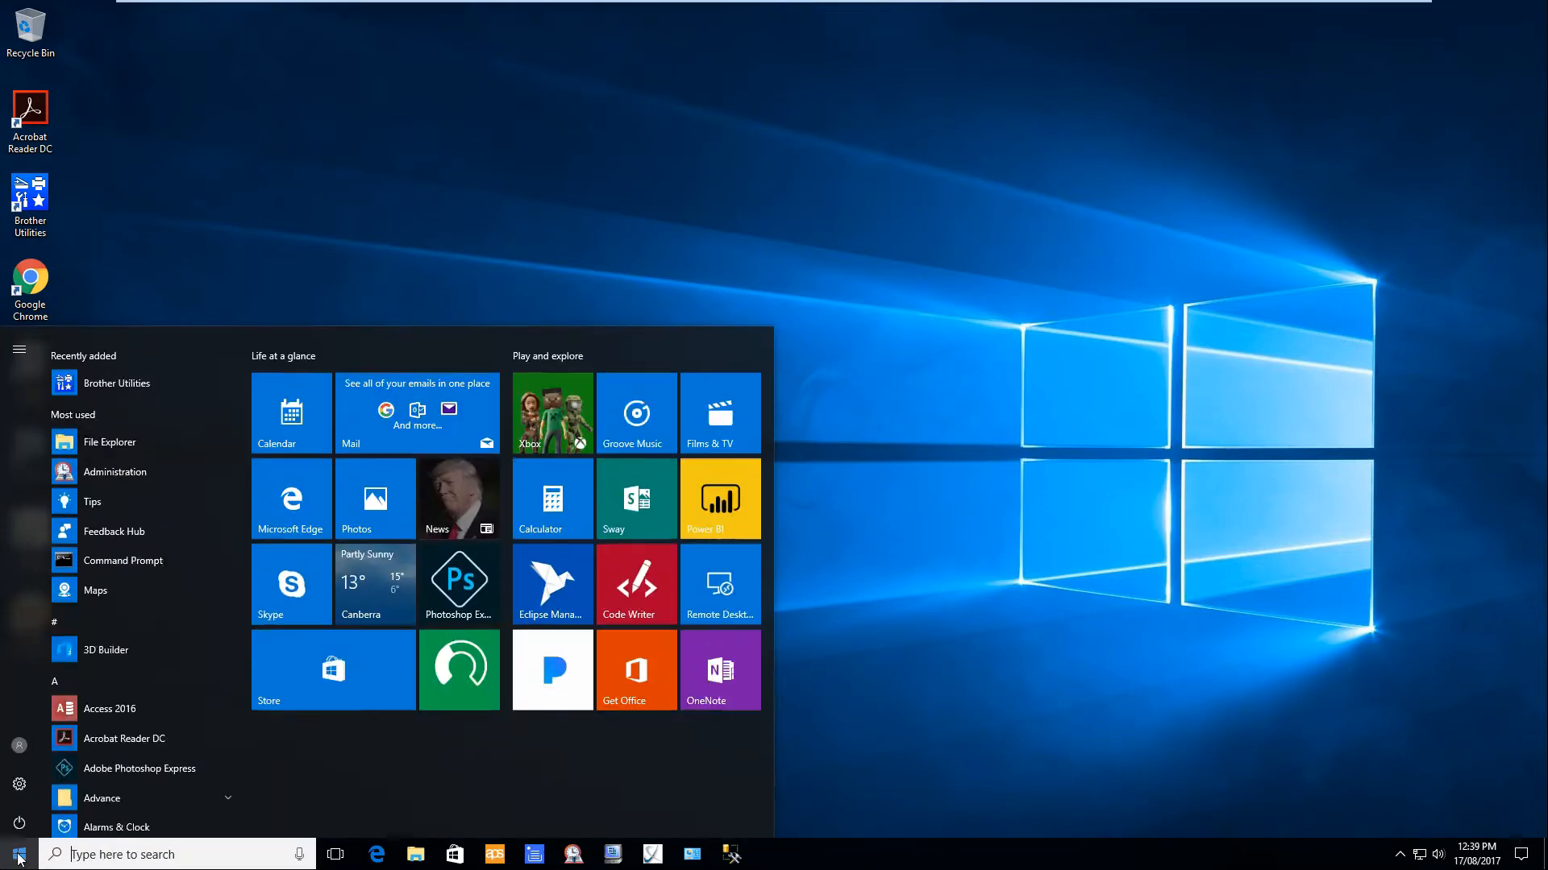
pyautogui.scroll(-5, 224, 652)
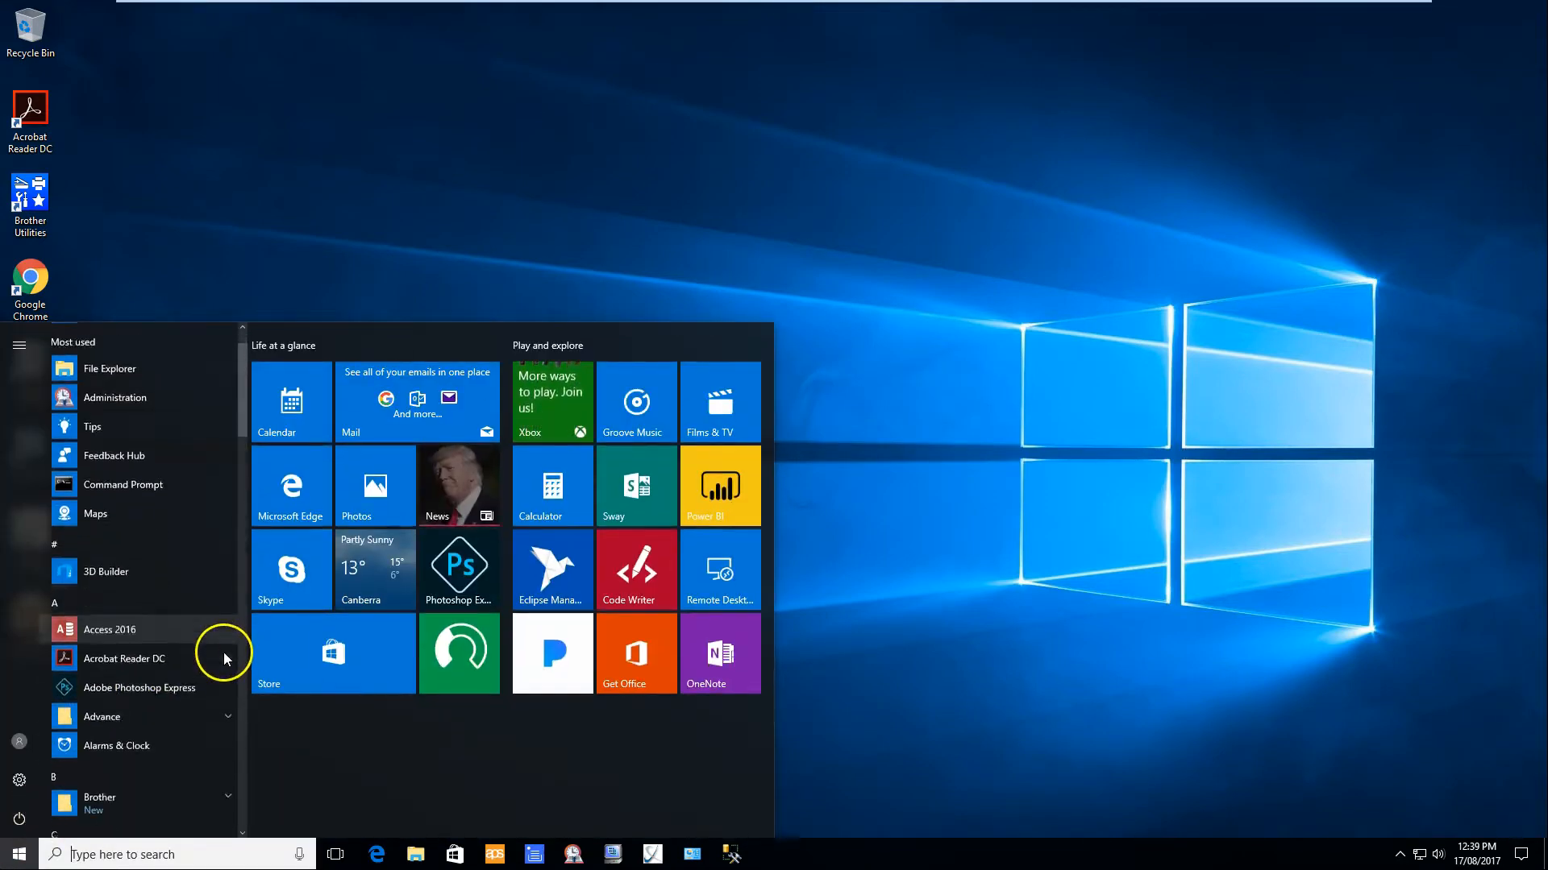
pyautogui.scroll(-4, 216, 661)
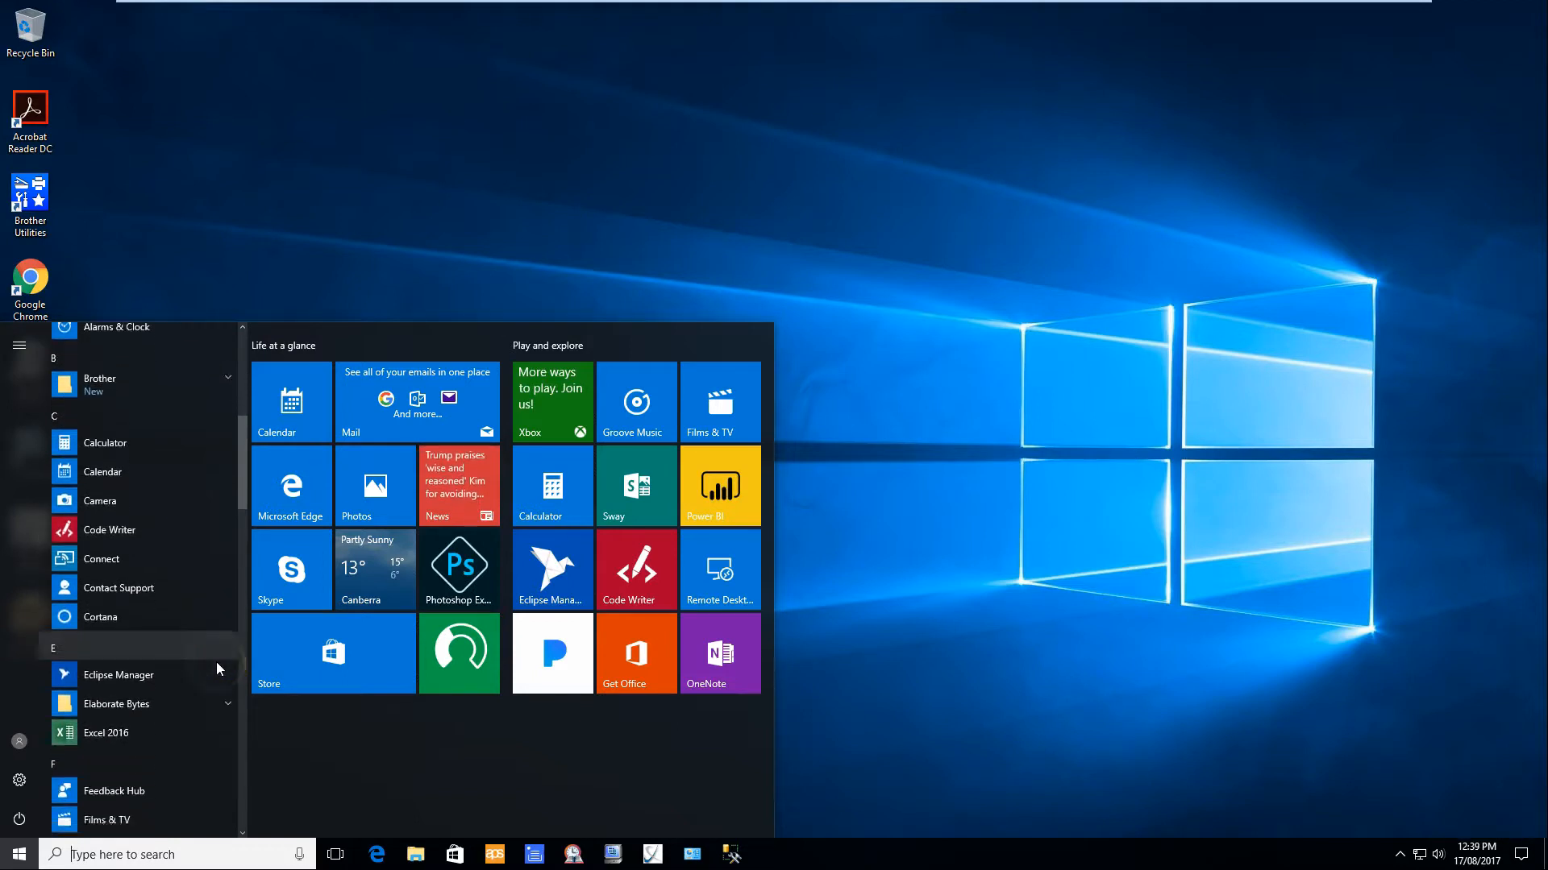
pyautogui.scroll(-4, 216, 661)
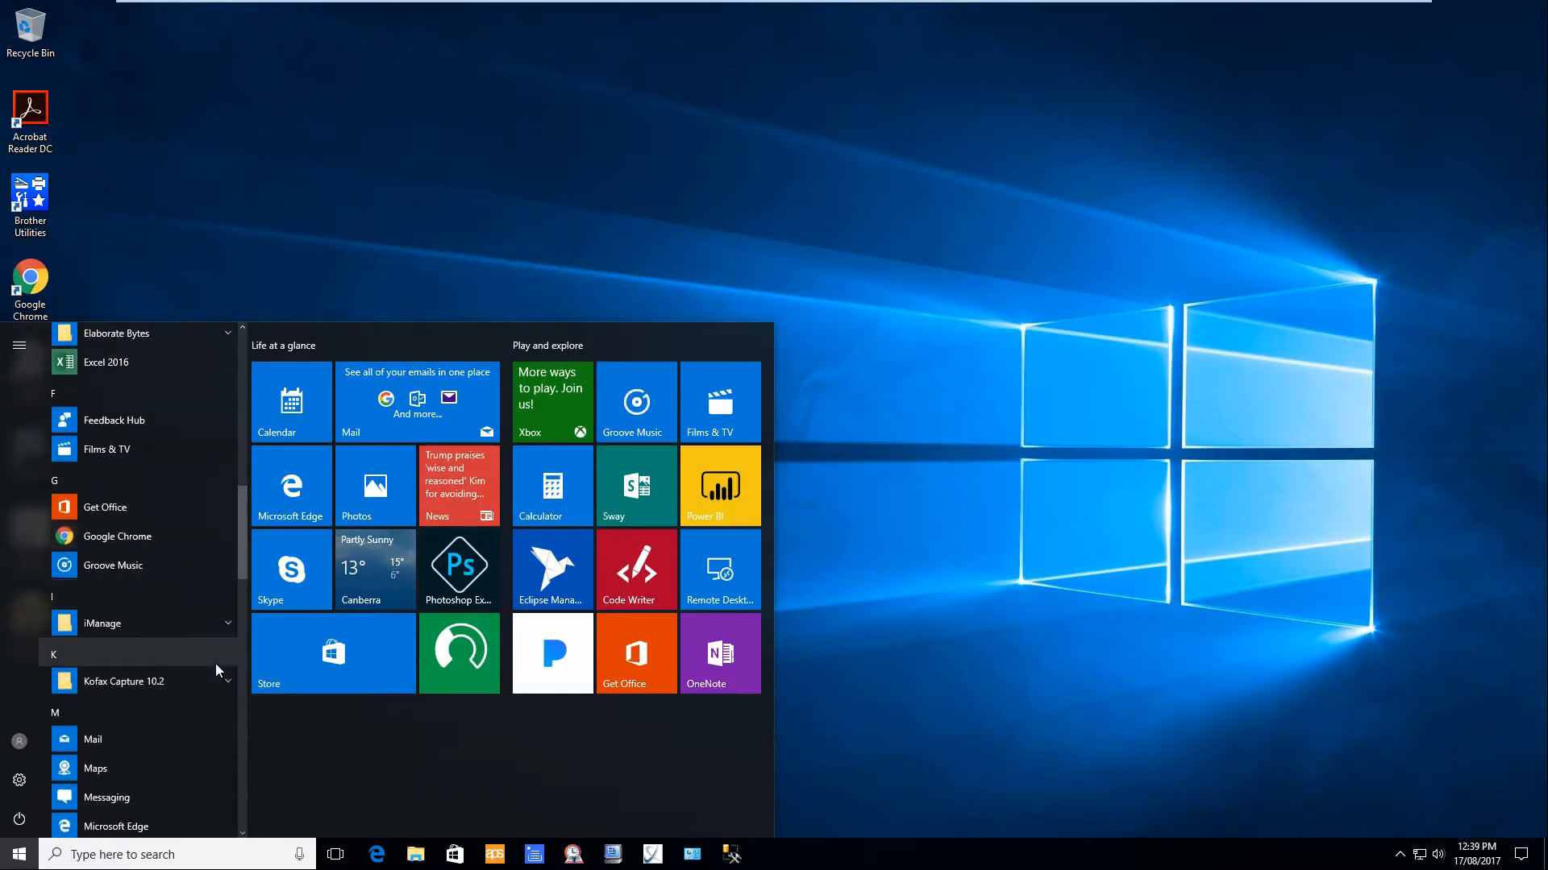
pyautogui.click(227, 681)
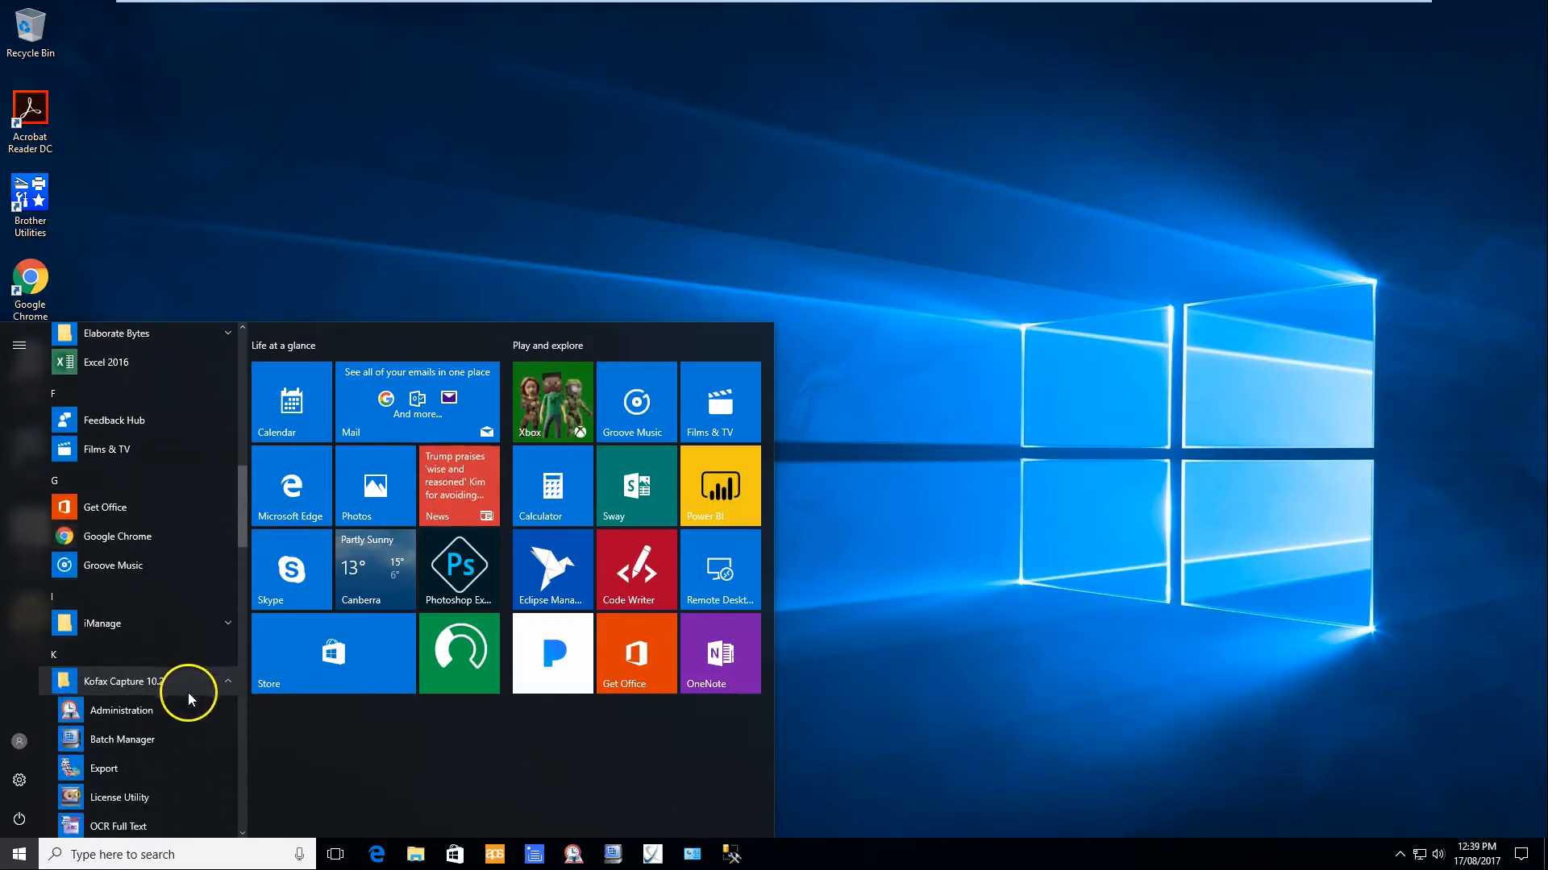
pyautogui.scroll(-1, 187, 693)
pyautogui.scroll(-1, 187, 693)
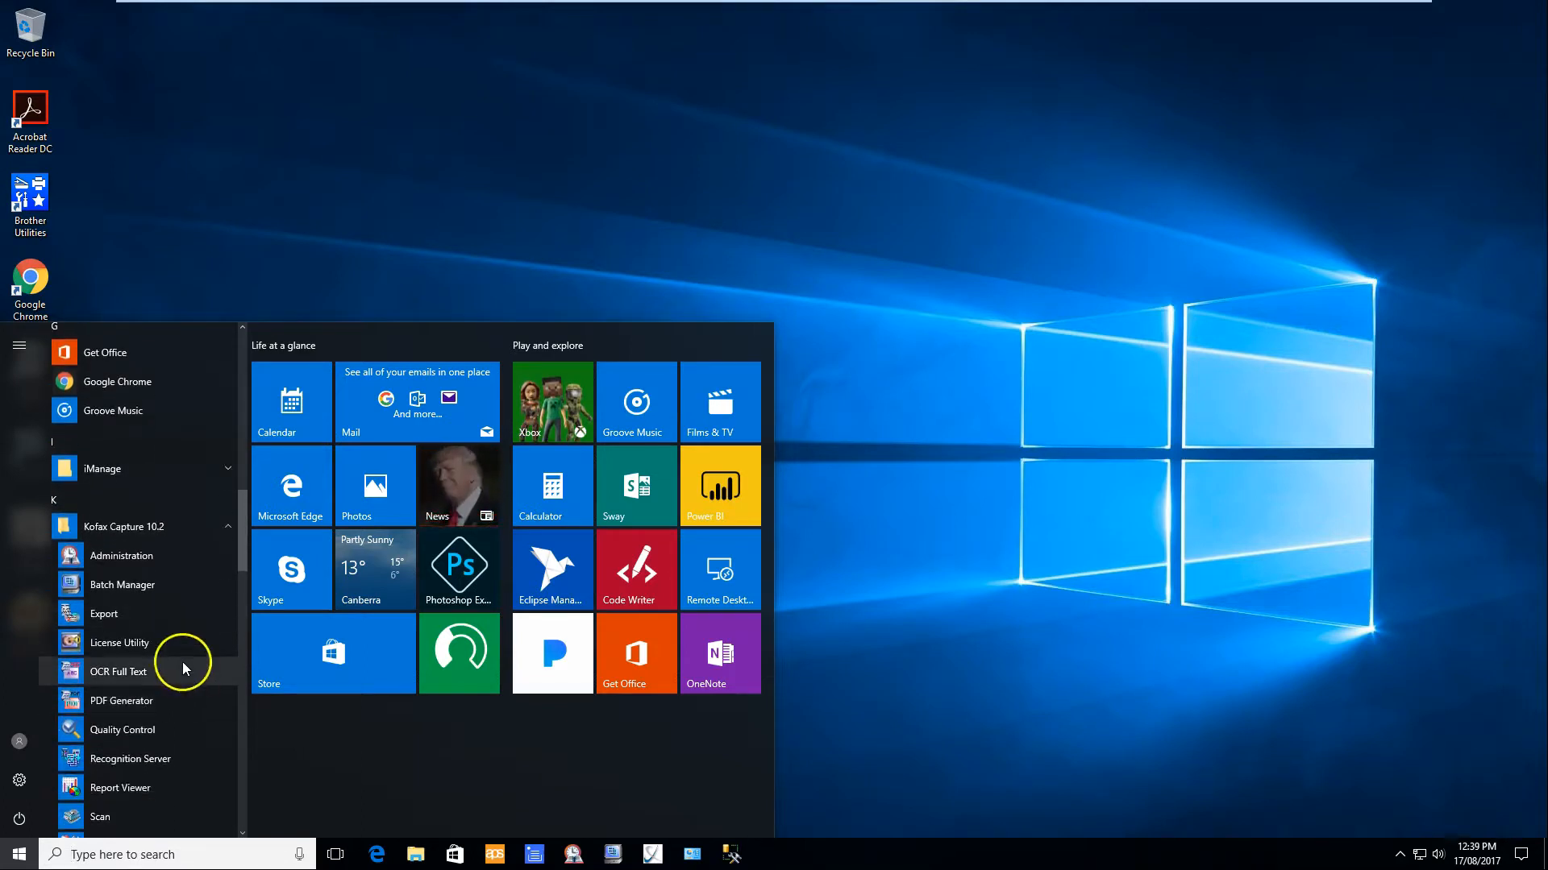
pyautogui.scroll(-1, 163, 728)
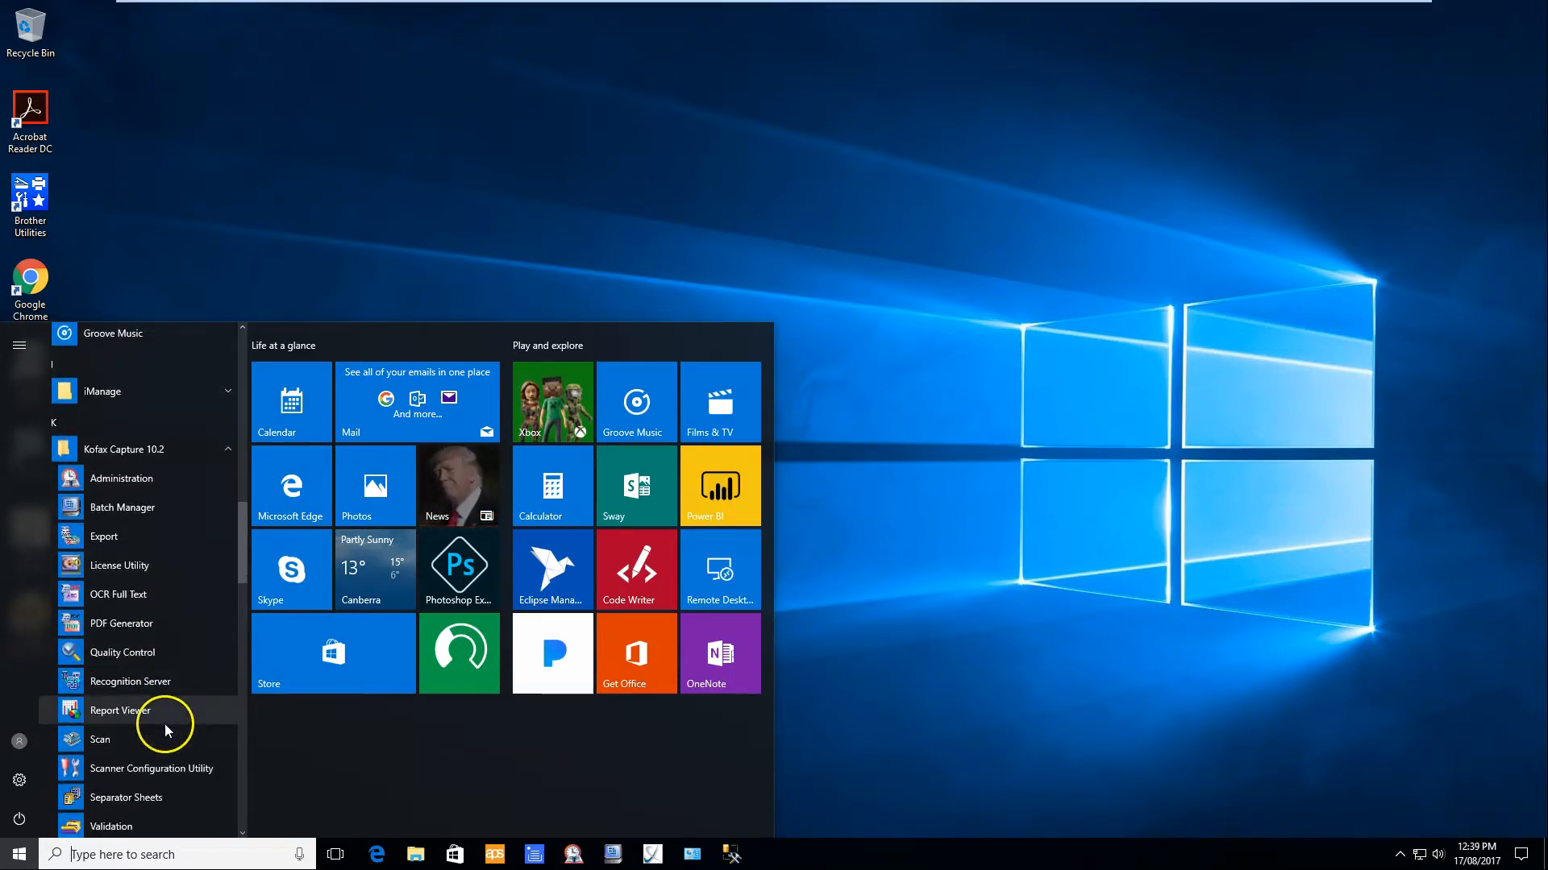
pyautogui.click(179, 770)
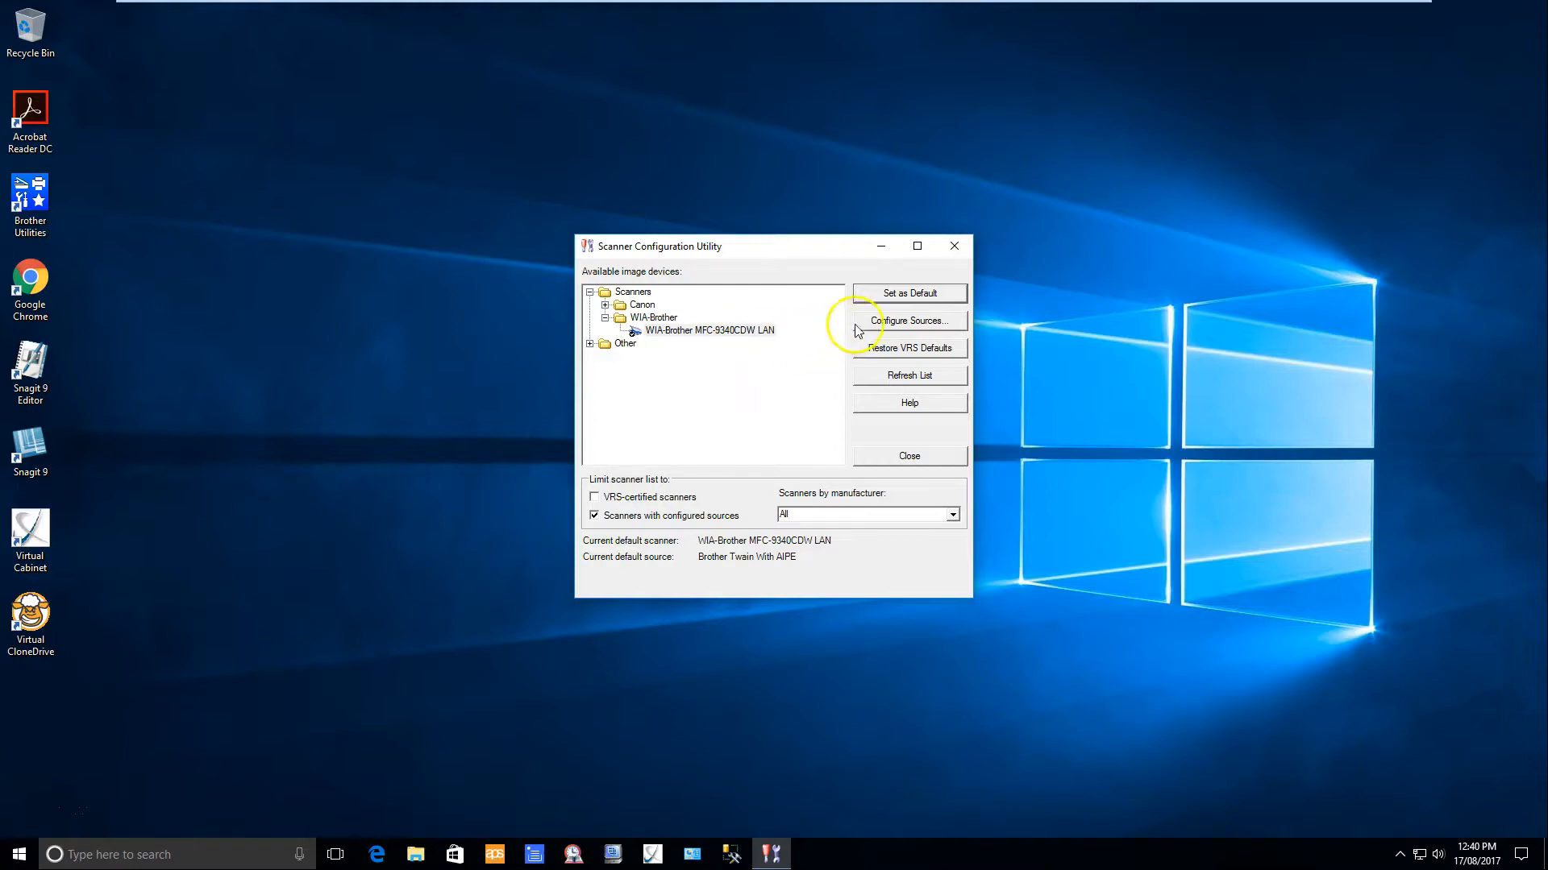
# Make Brother SVRS and AIPE the default source for the WIA-Brother MFC-9340CDW LAN scanner and close the utility
pyautogui.click(882, 322)
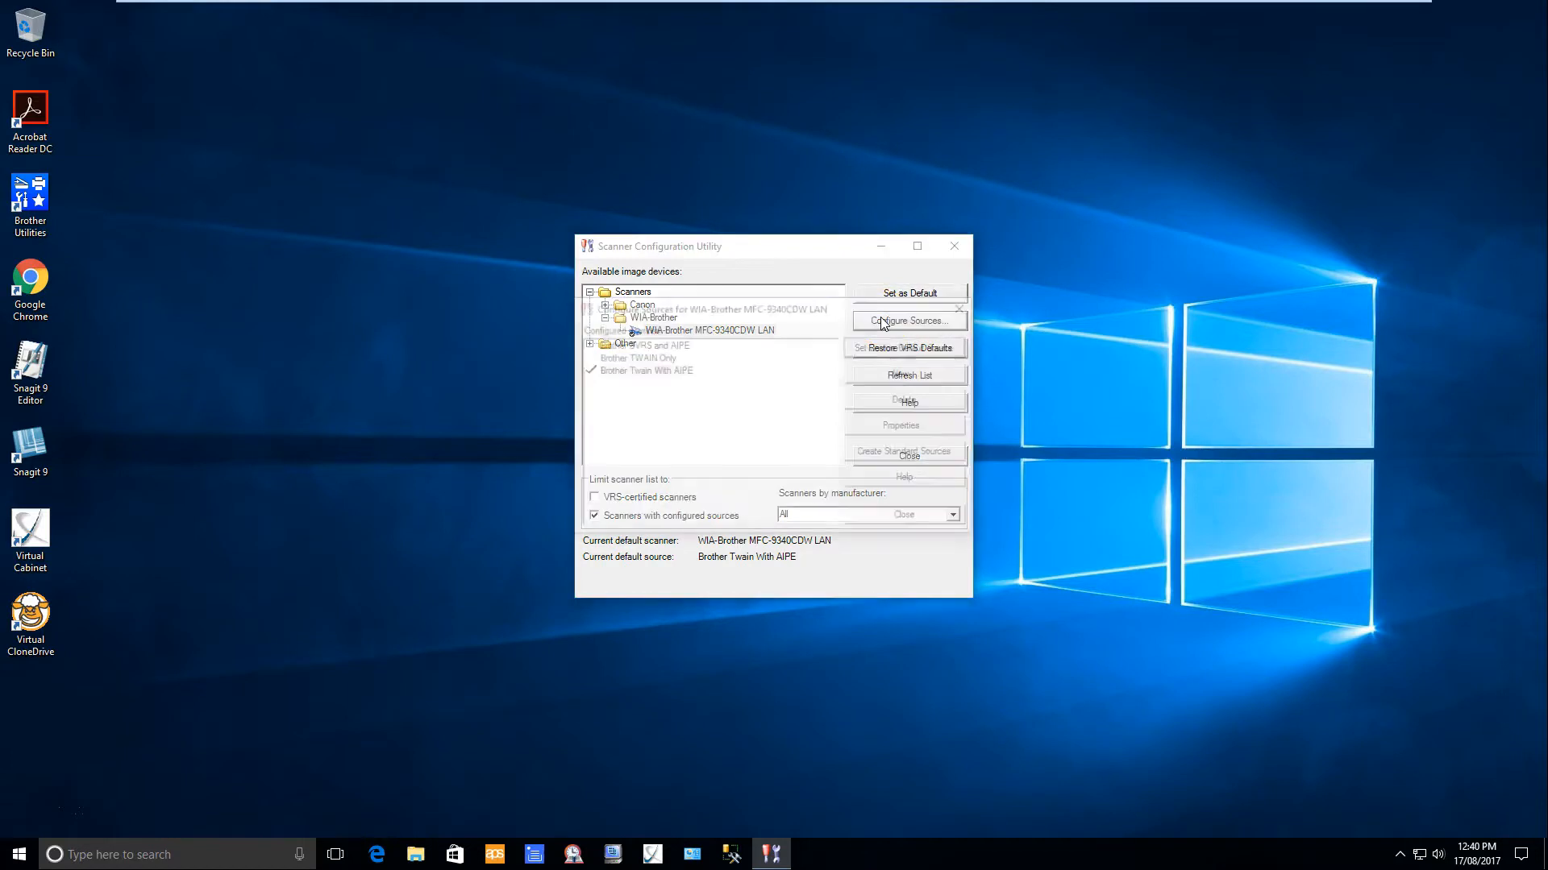
pyautogui.moveTo(645, 352)
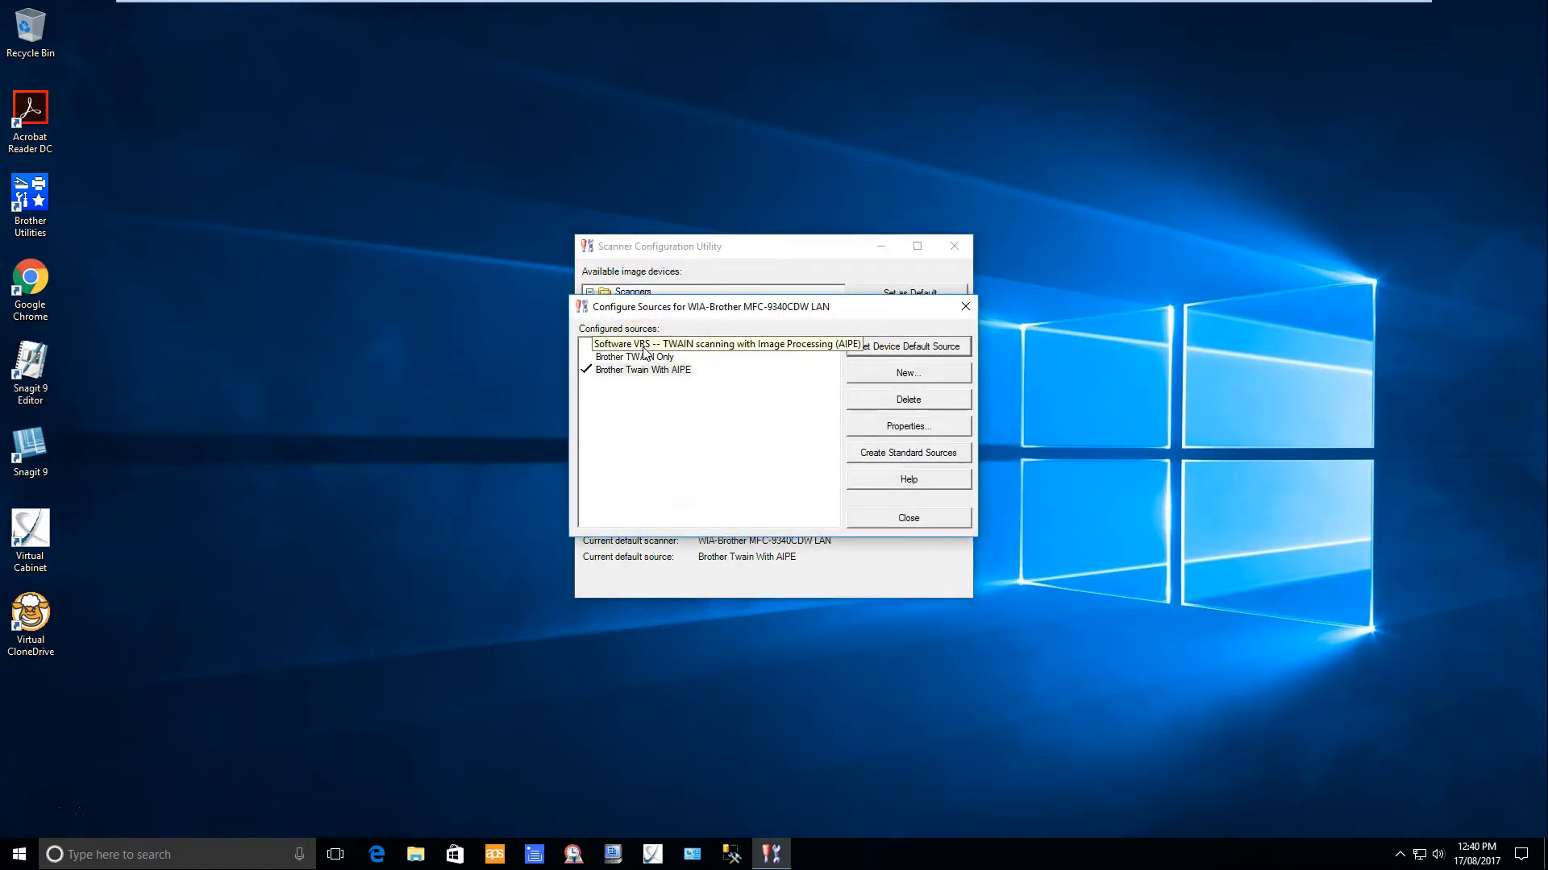
pyautogui.click(645, 345)
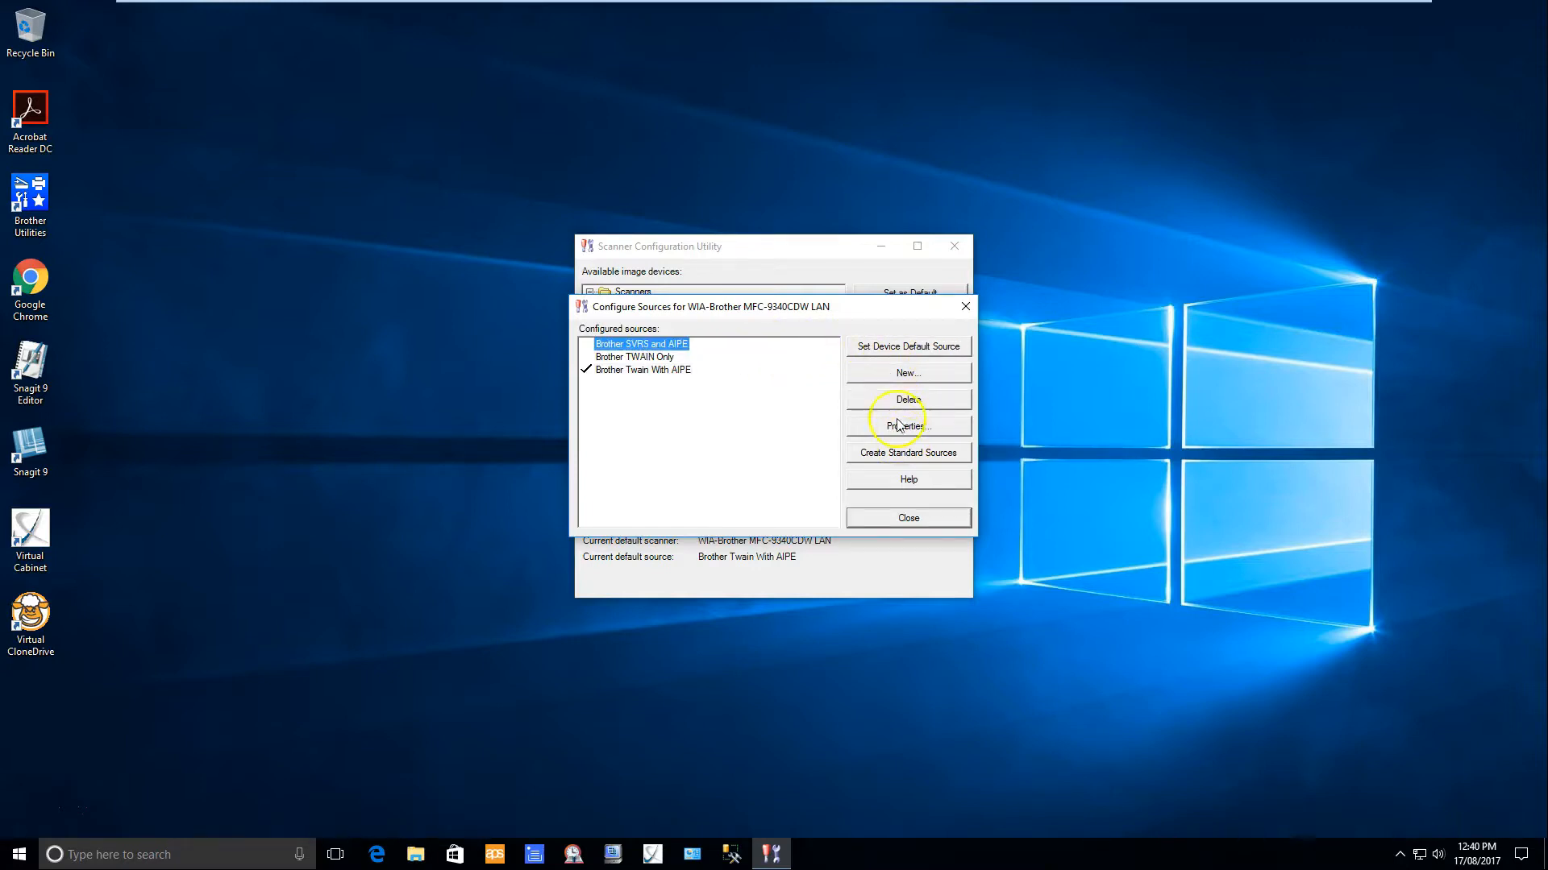
pyautogui.click(893, 355)
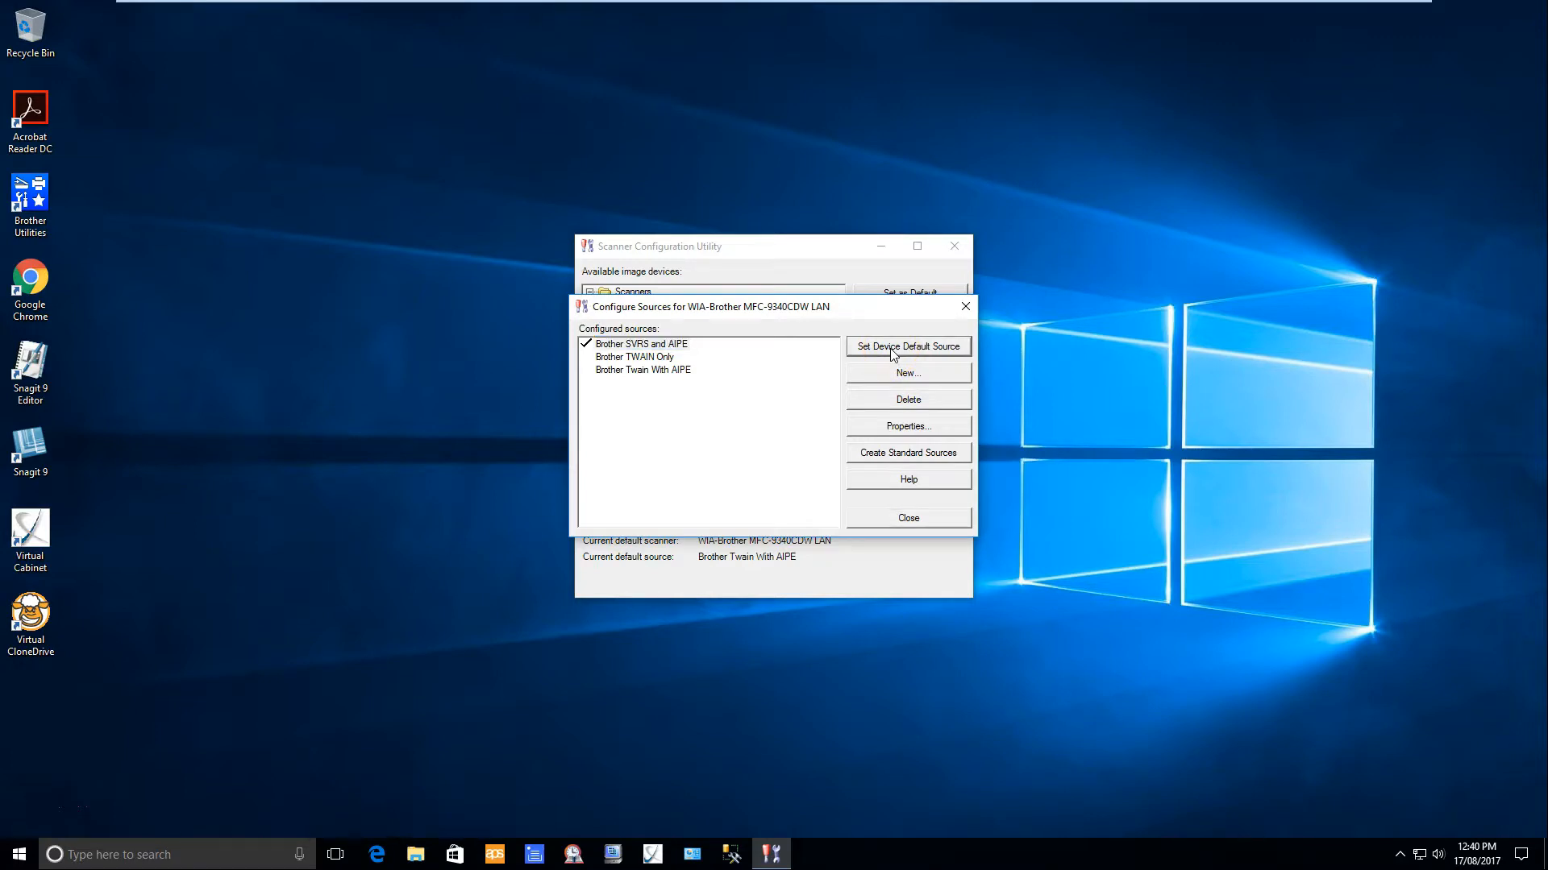
pyautogui.click(900, 524)
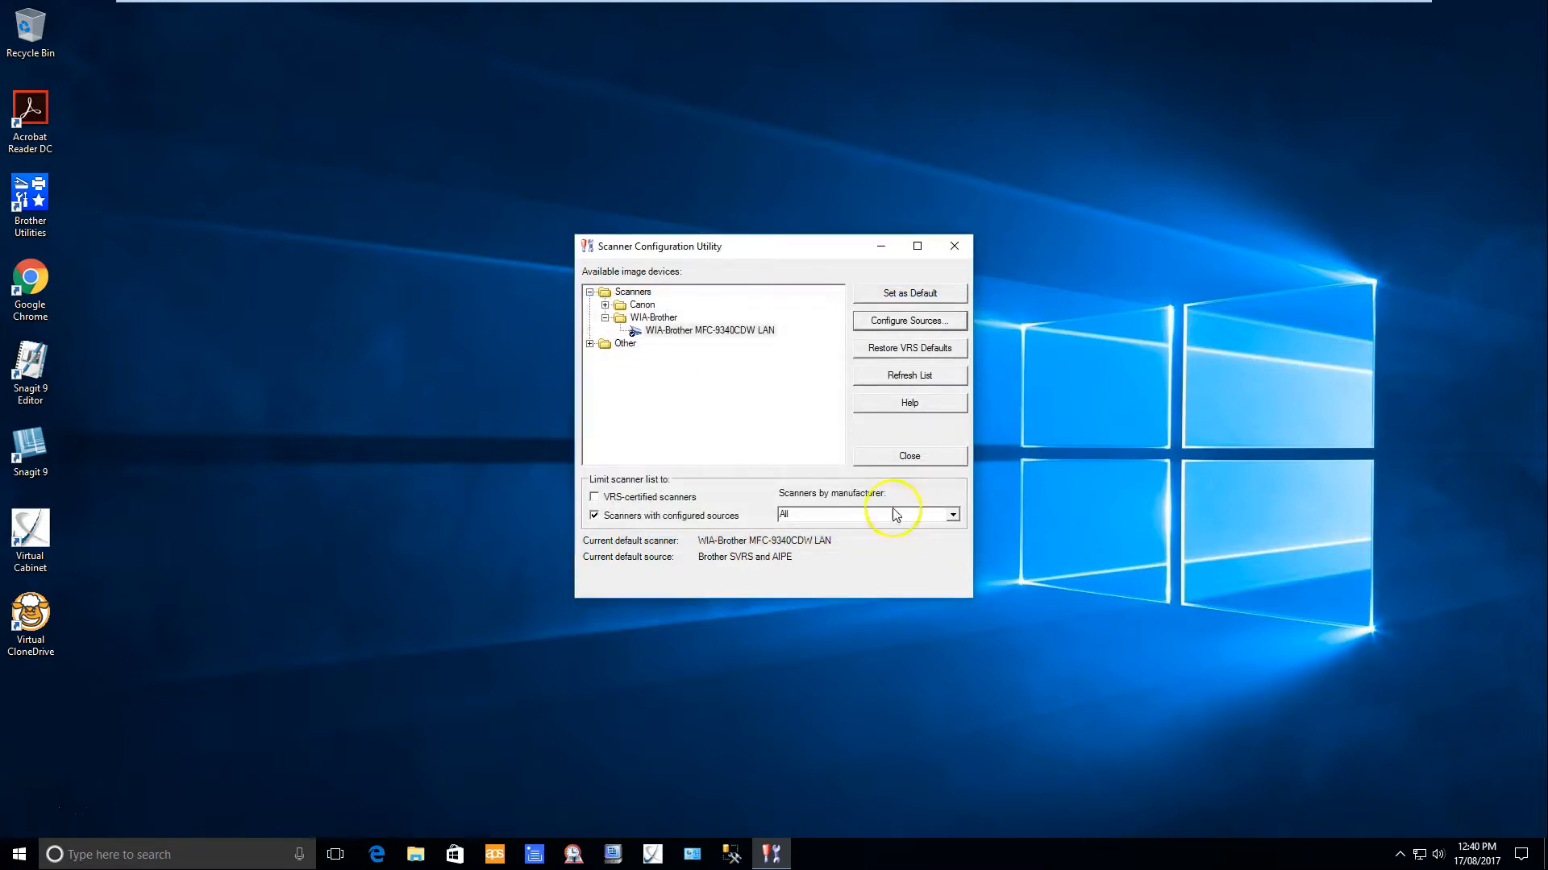
pyautogui.click(893, 465)
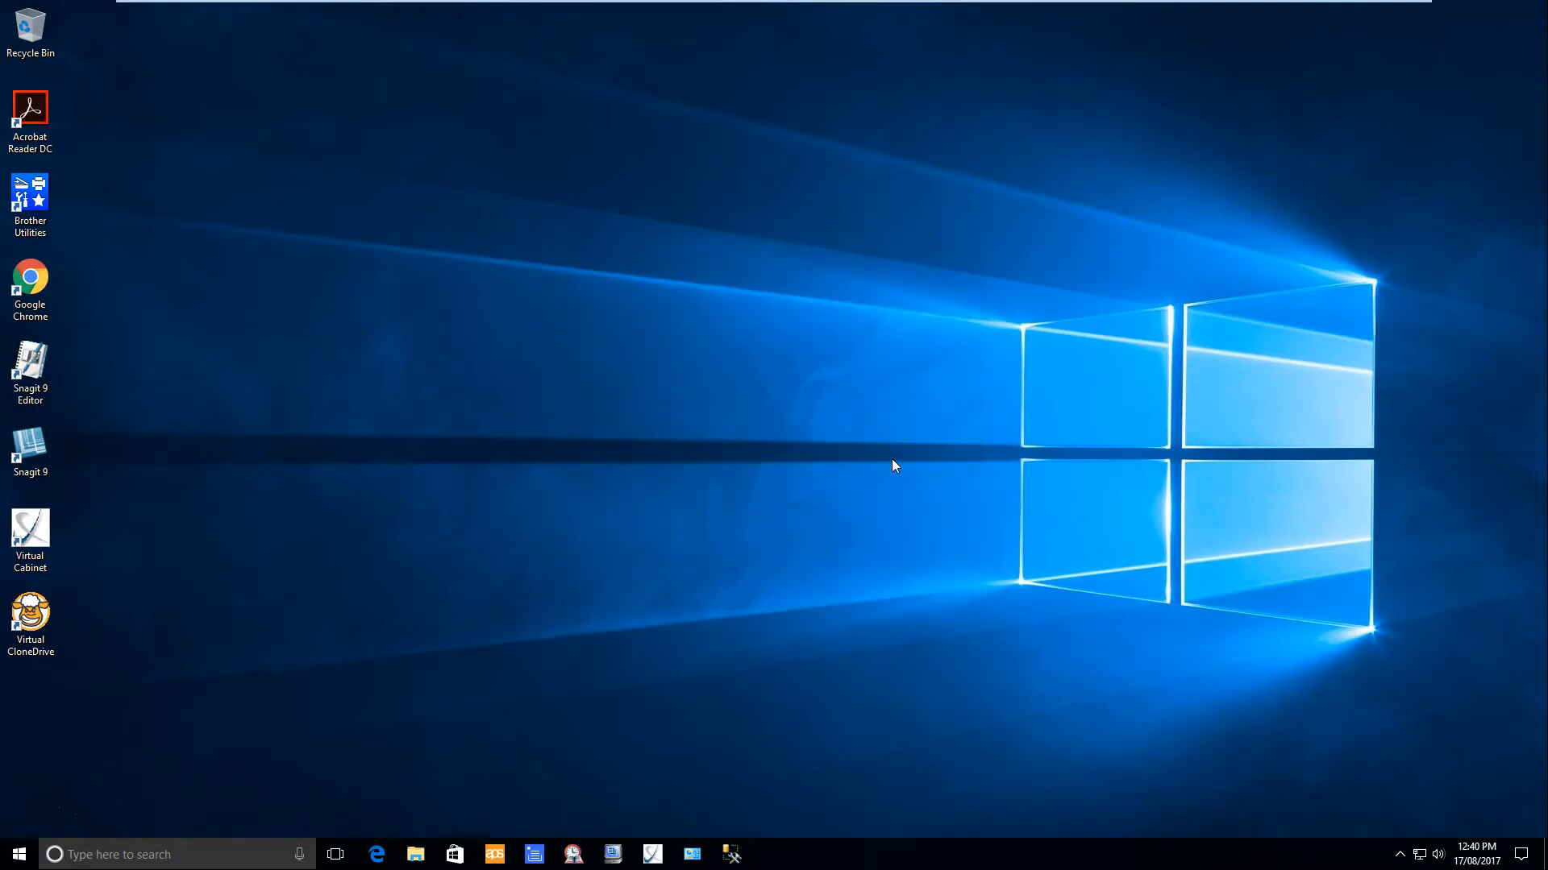
# Switch to Kofax Capture Batch Manager and create another BAS - IAS - PAYG batch with the default name
pyautogui.click(613, 854)
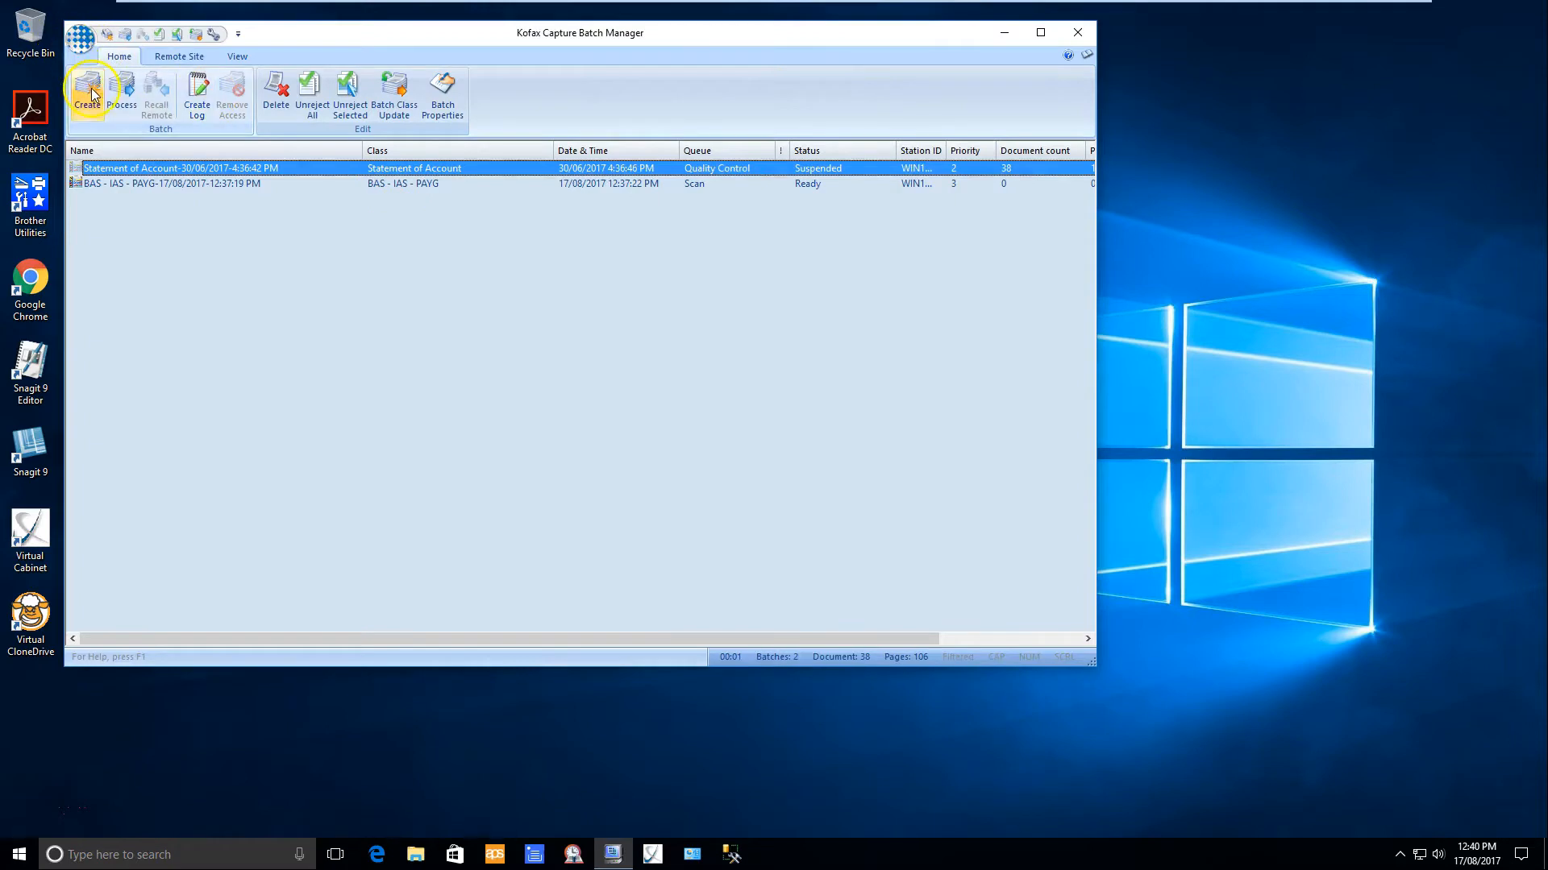
pyautogui.click(87, 90)
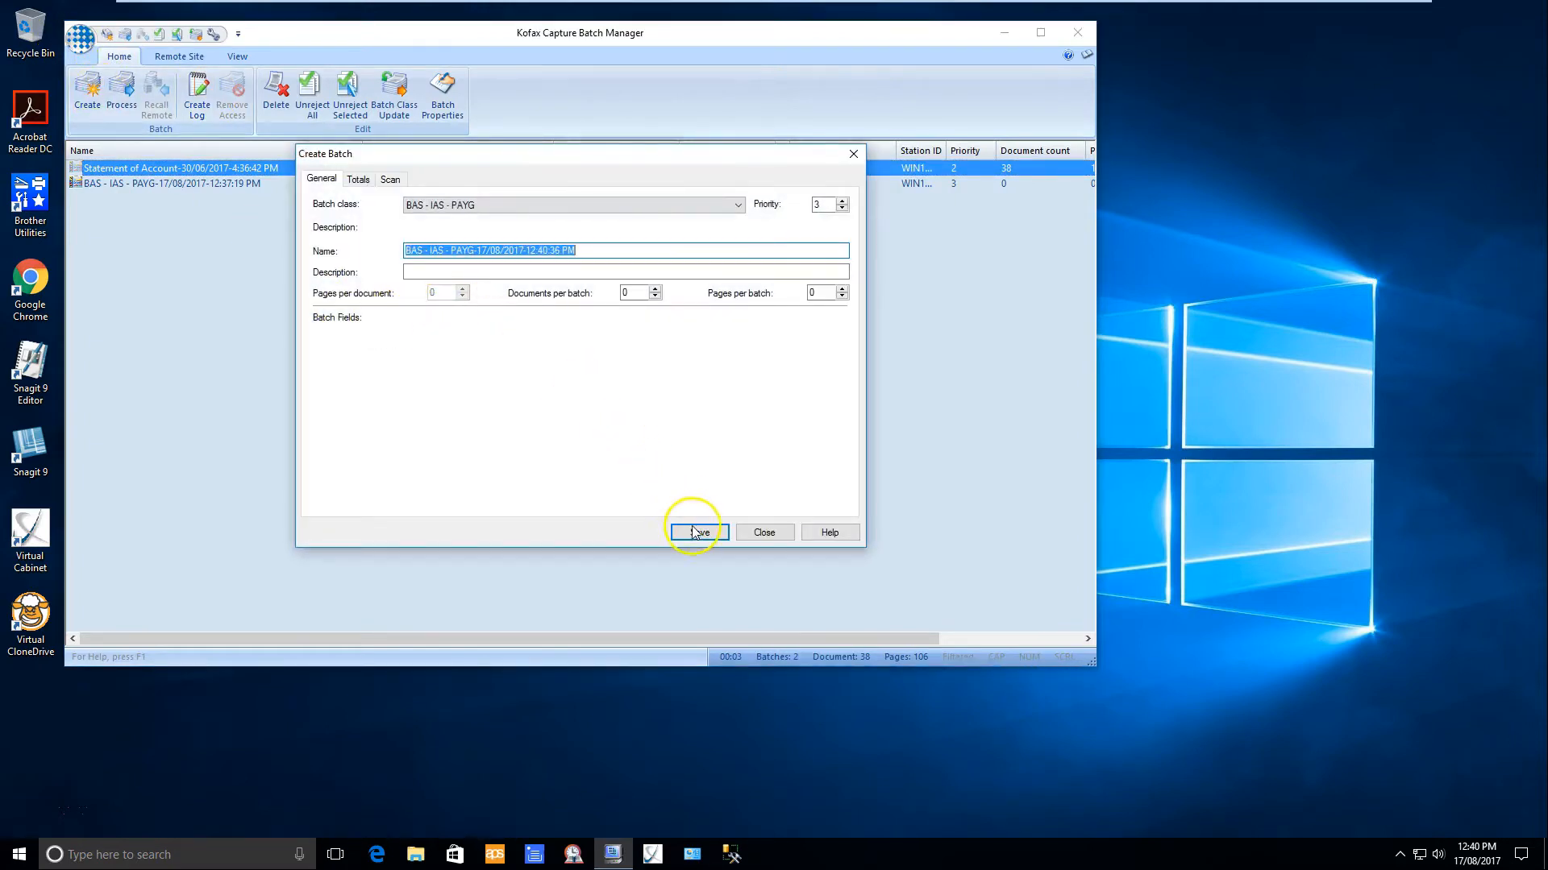
pyautogui.click(694, 530)
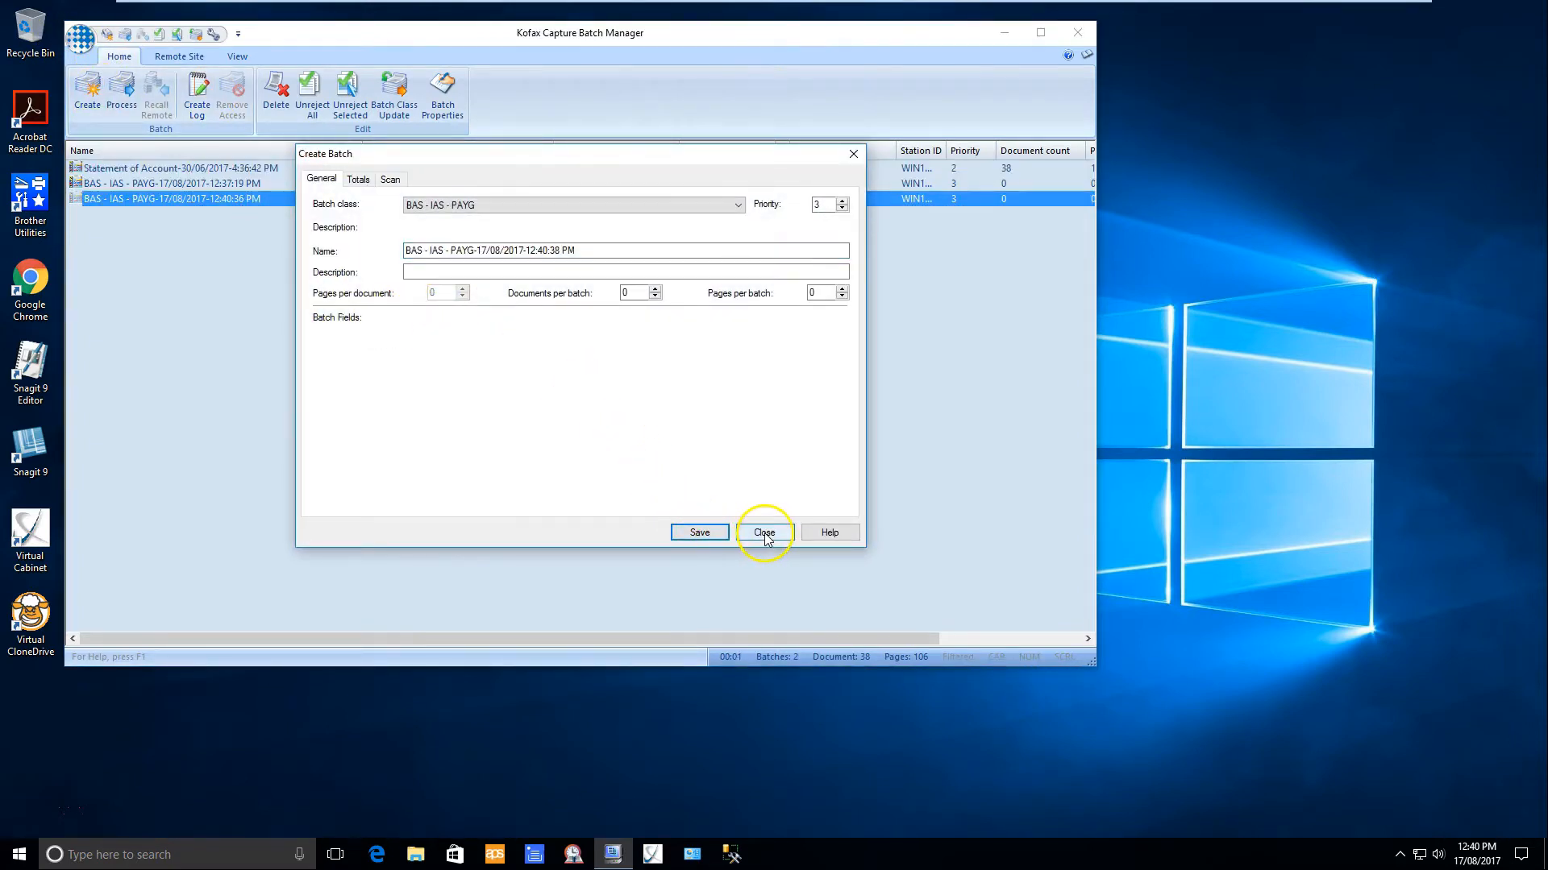
# Finish batch creation and process the new BAS - IAS - PAYG batch, accepting TW-Brother MFC-9340CDW LAN as the TWAIN source
pyautogui.click(764, 533)
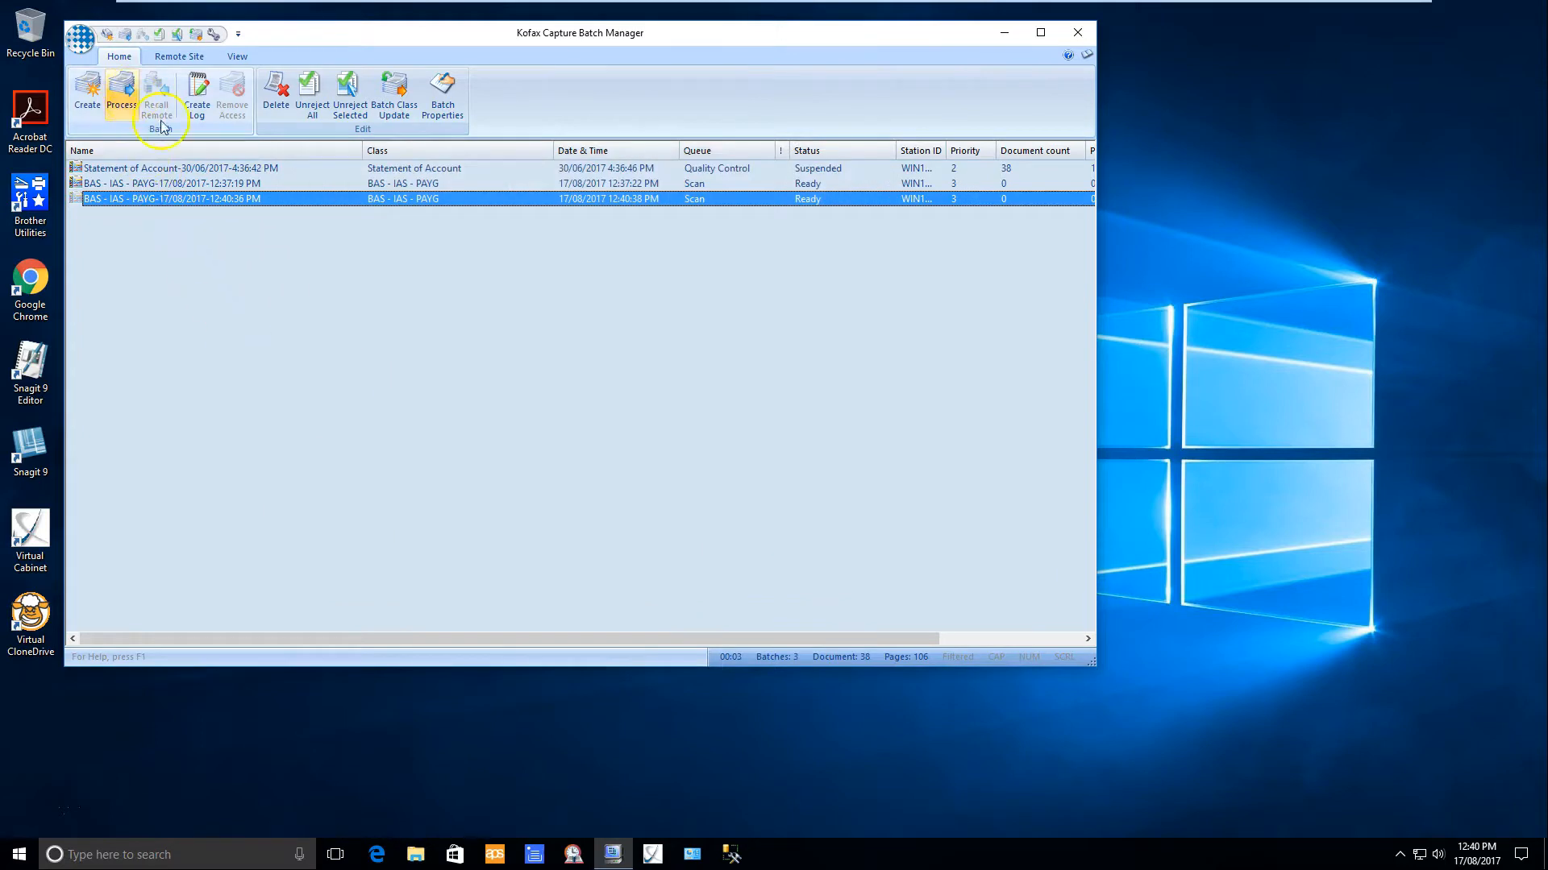
pyautogui.click(123, 90)
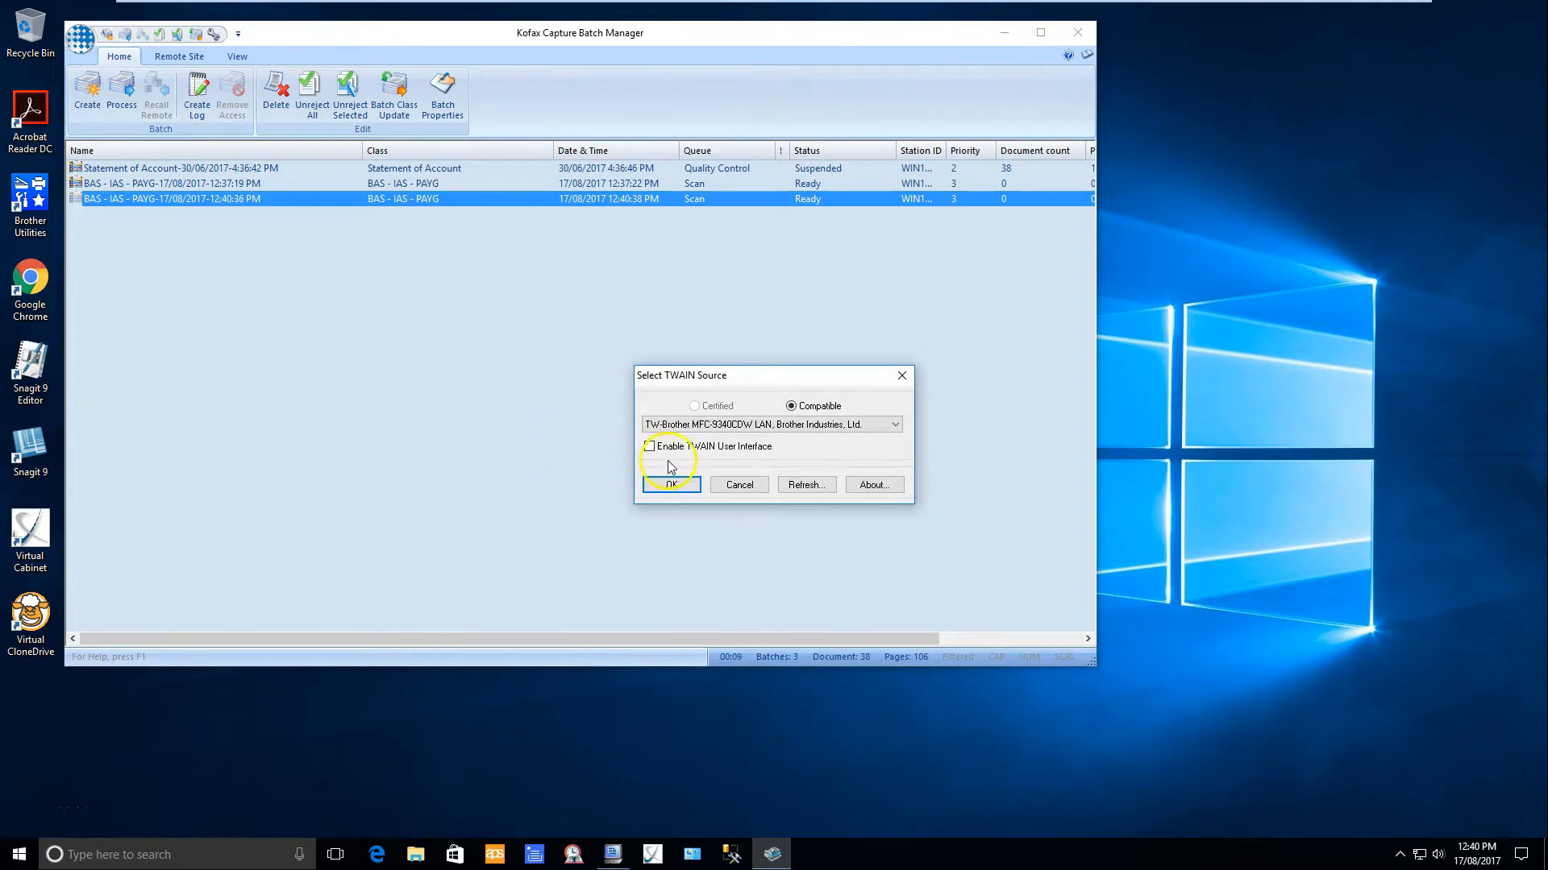
pyautogui.click(674, 487)
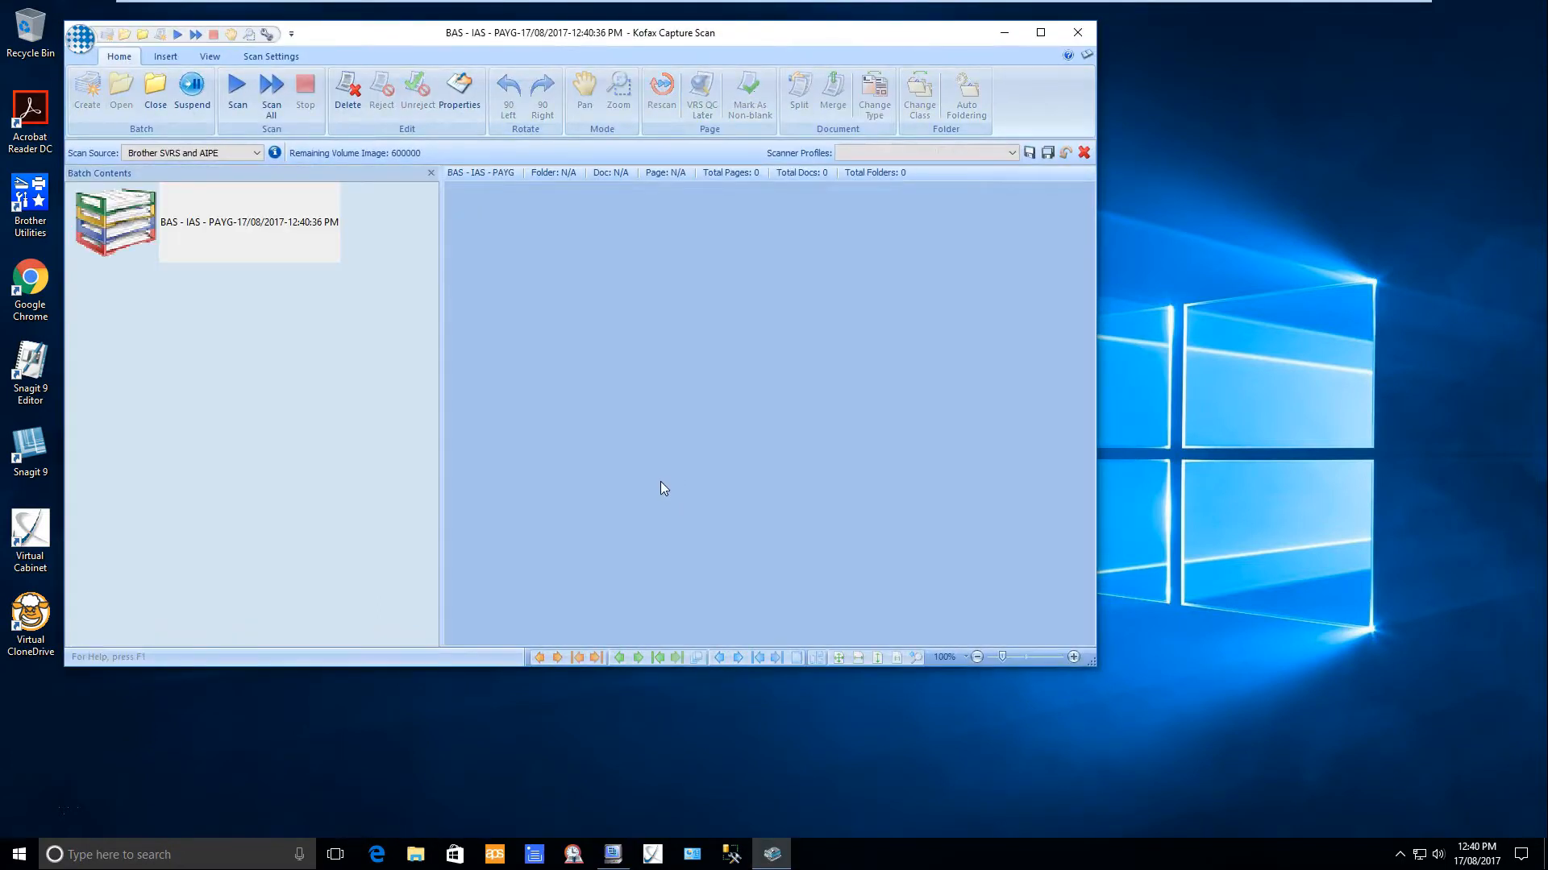
pyautogui.click(480, 457)
pyautogui.click(187, 236)
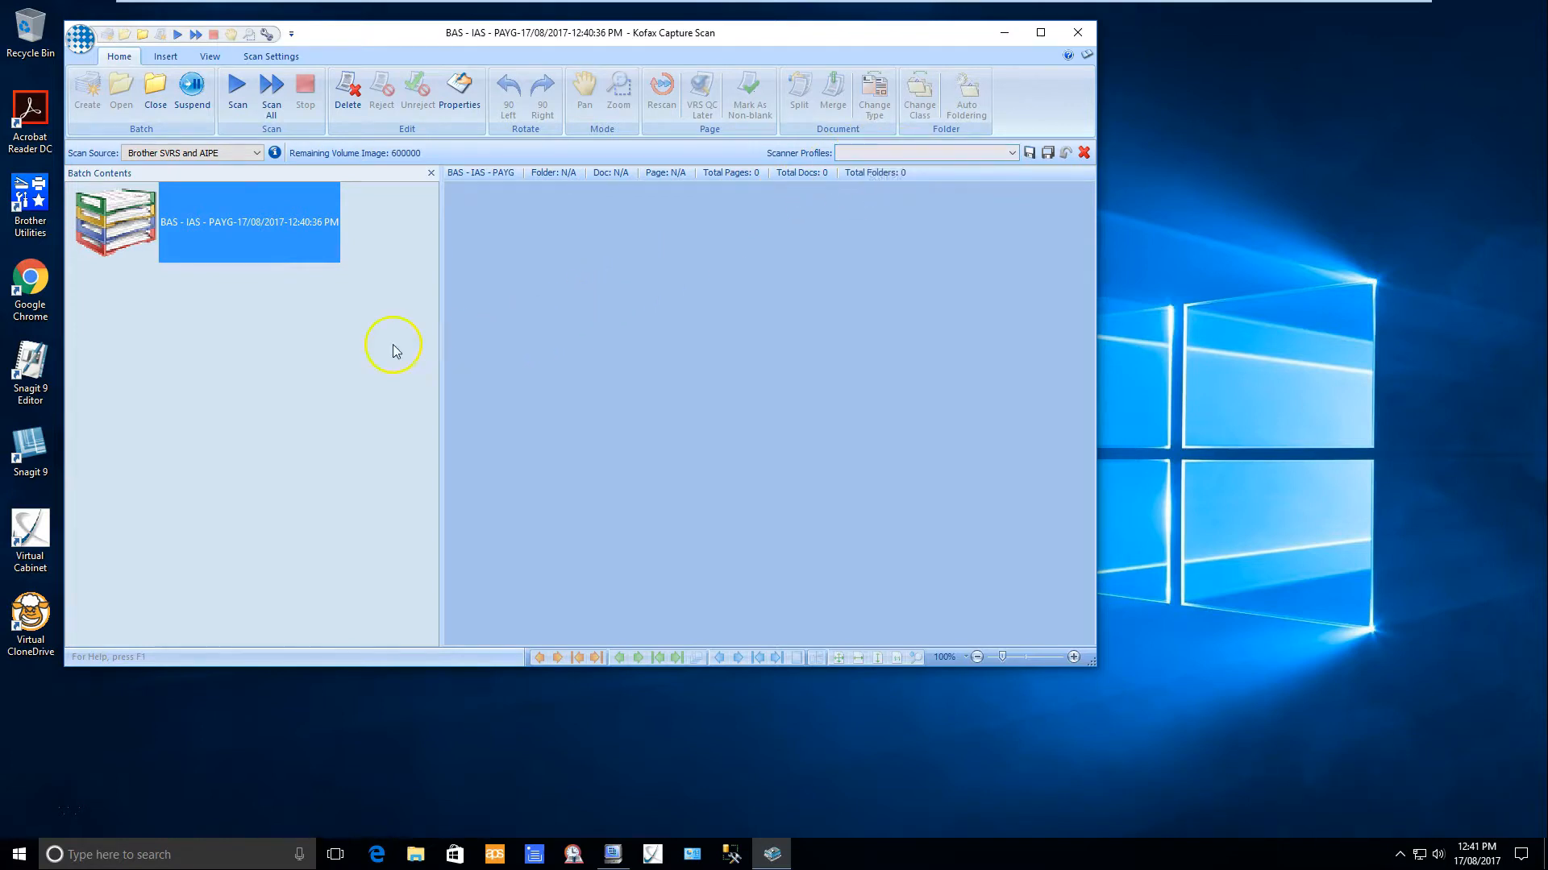
# In the Brother SVRS and AIPE source properties, set the resolution to 300 DPI and the paper size to A4
pyautogui.click(274, 153)
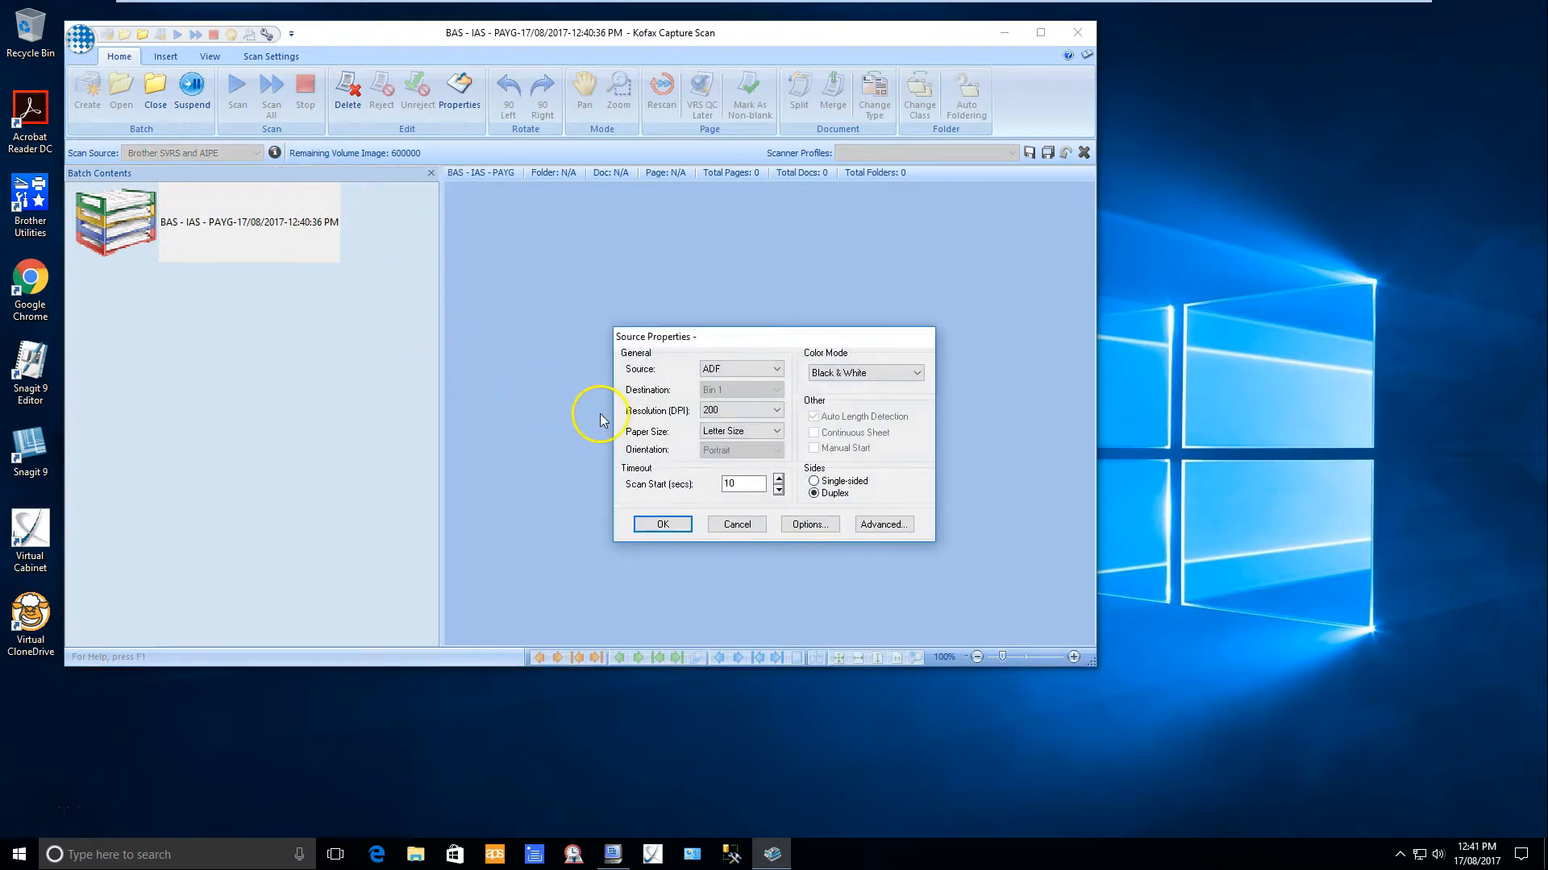
pyautogui.click(730, 410)
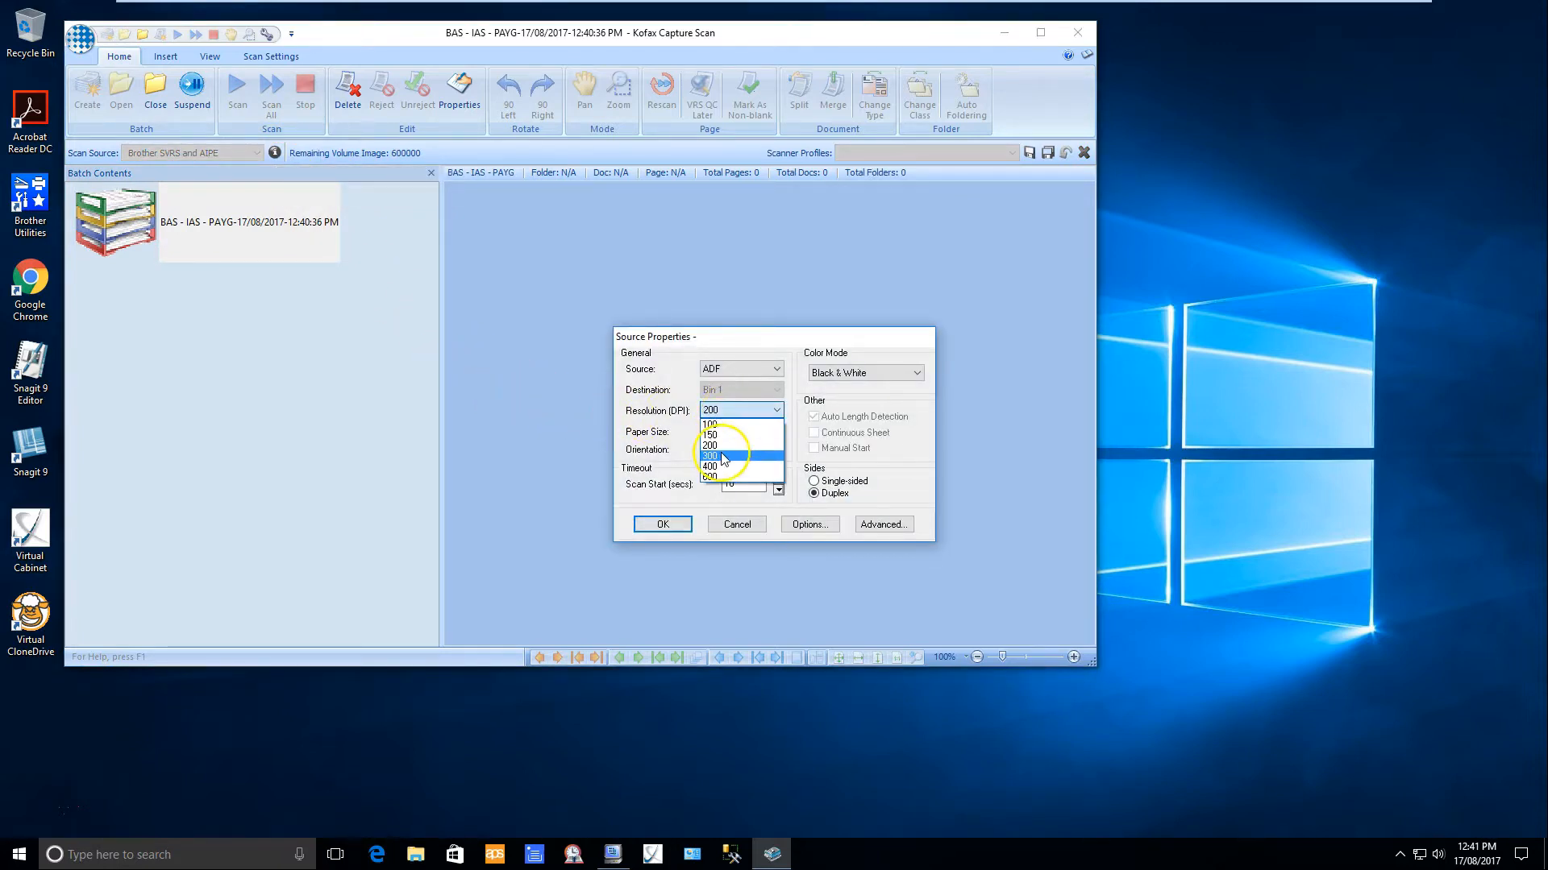
pyautogui.click(724, 456)
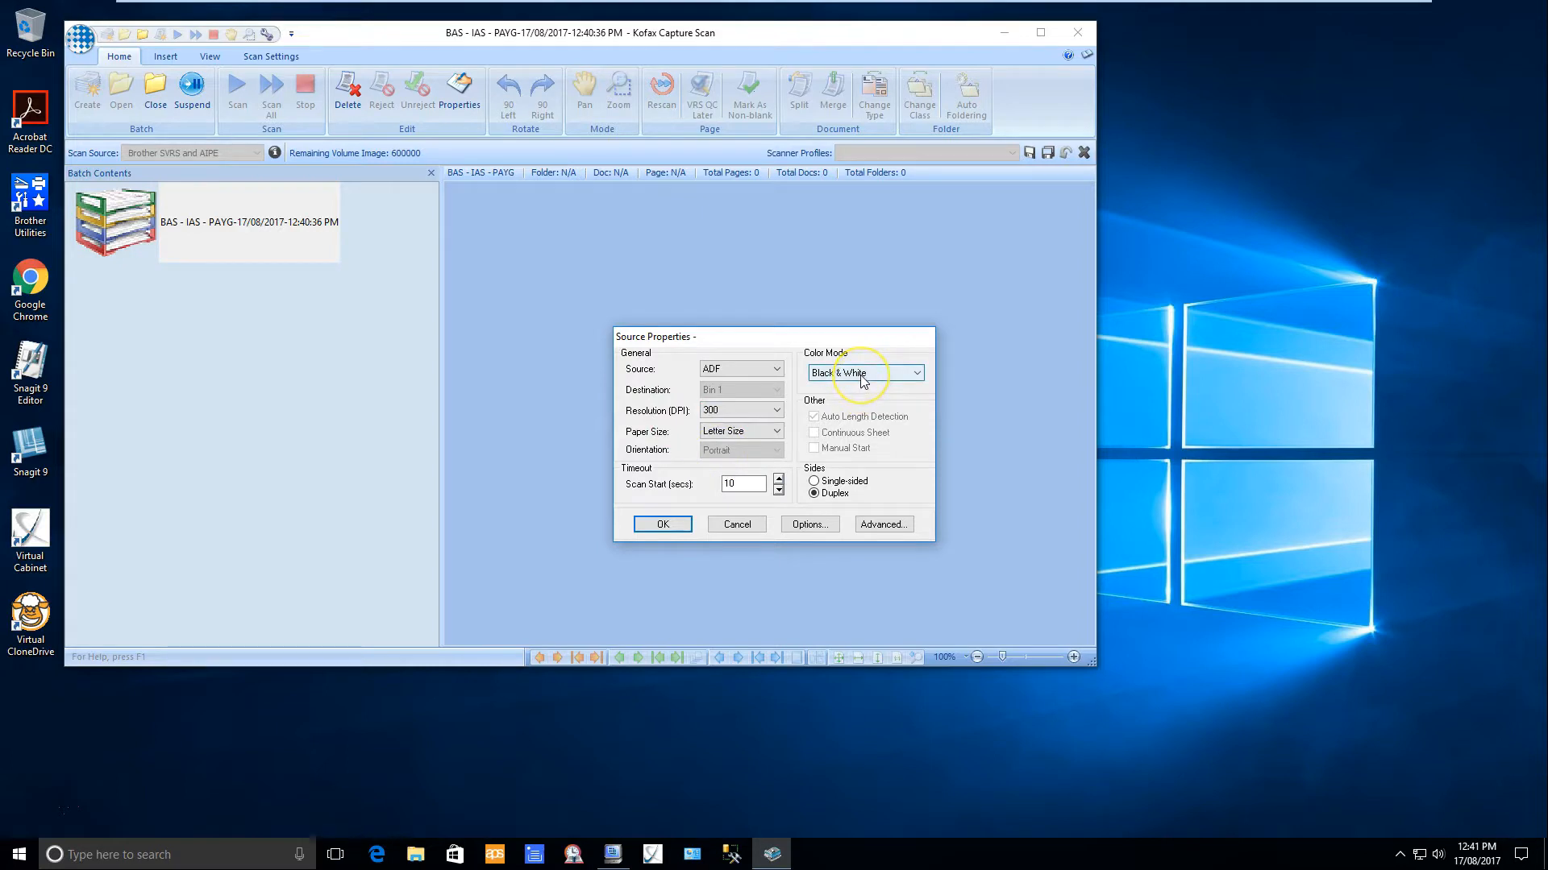
pyautogui.click(749, 433)
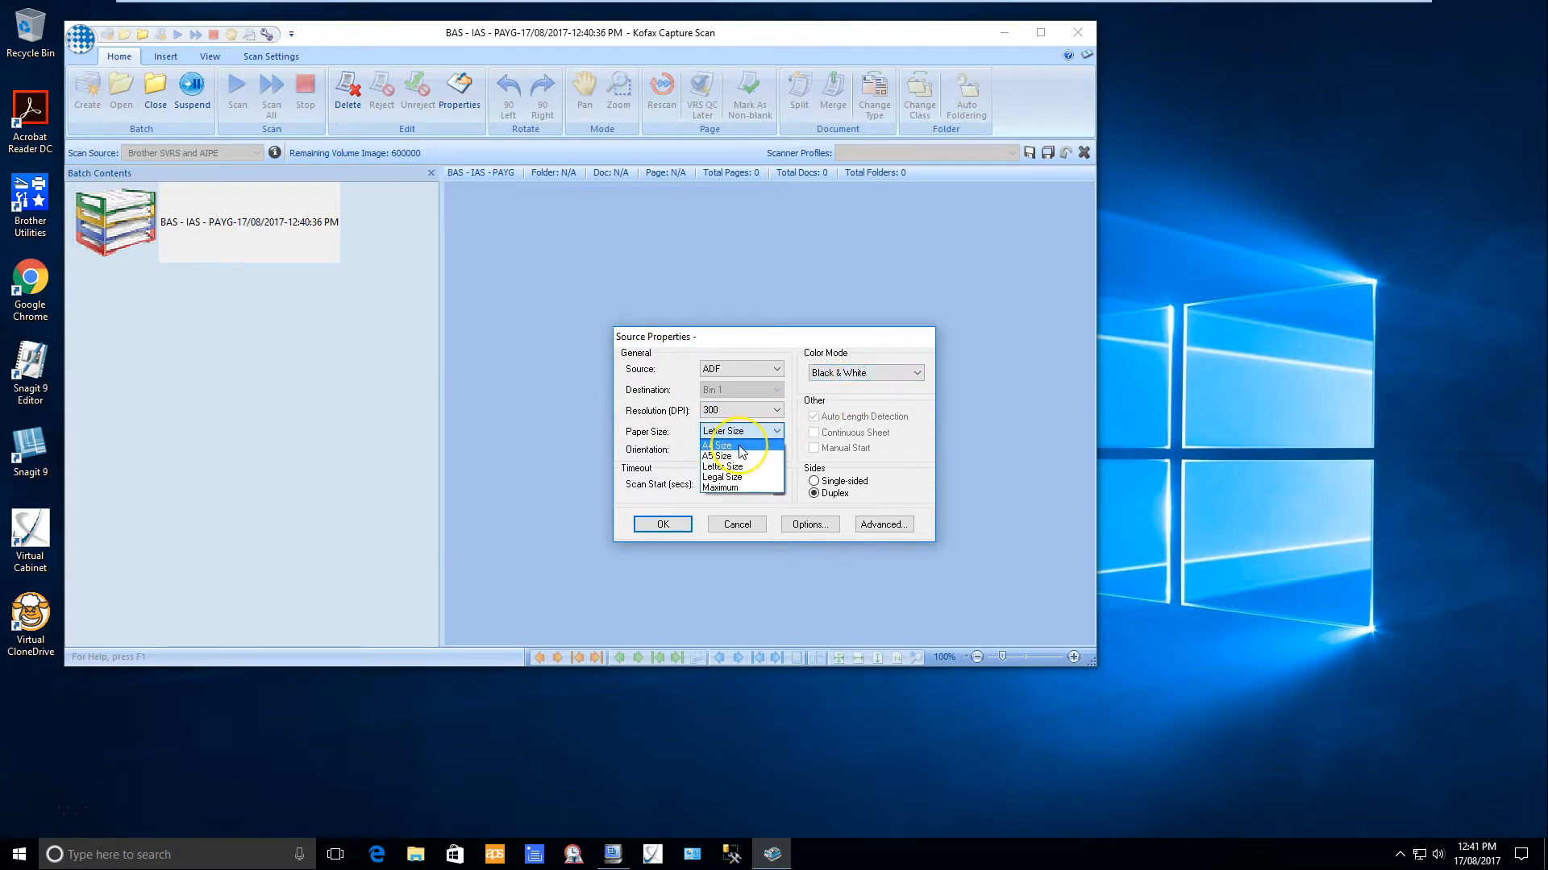
pyautogui.click(747, 446)
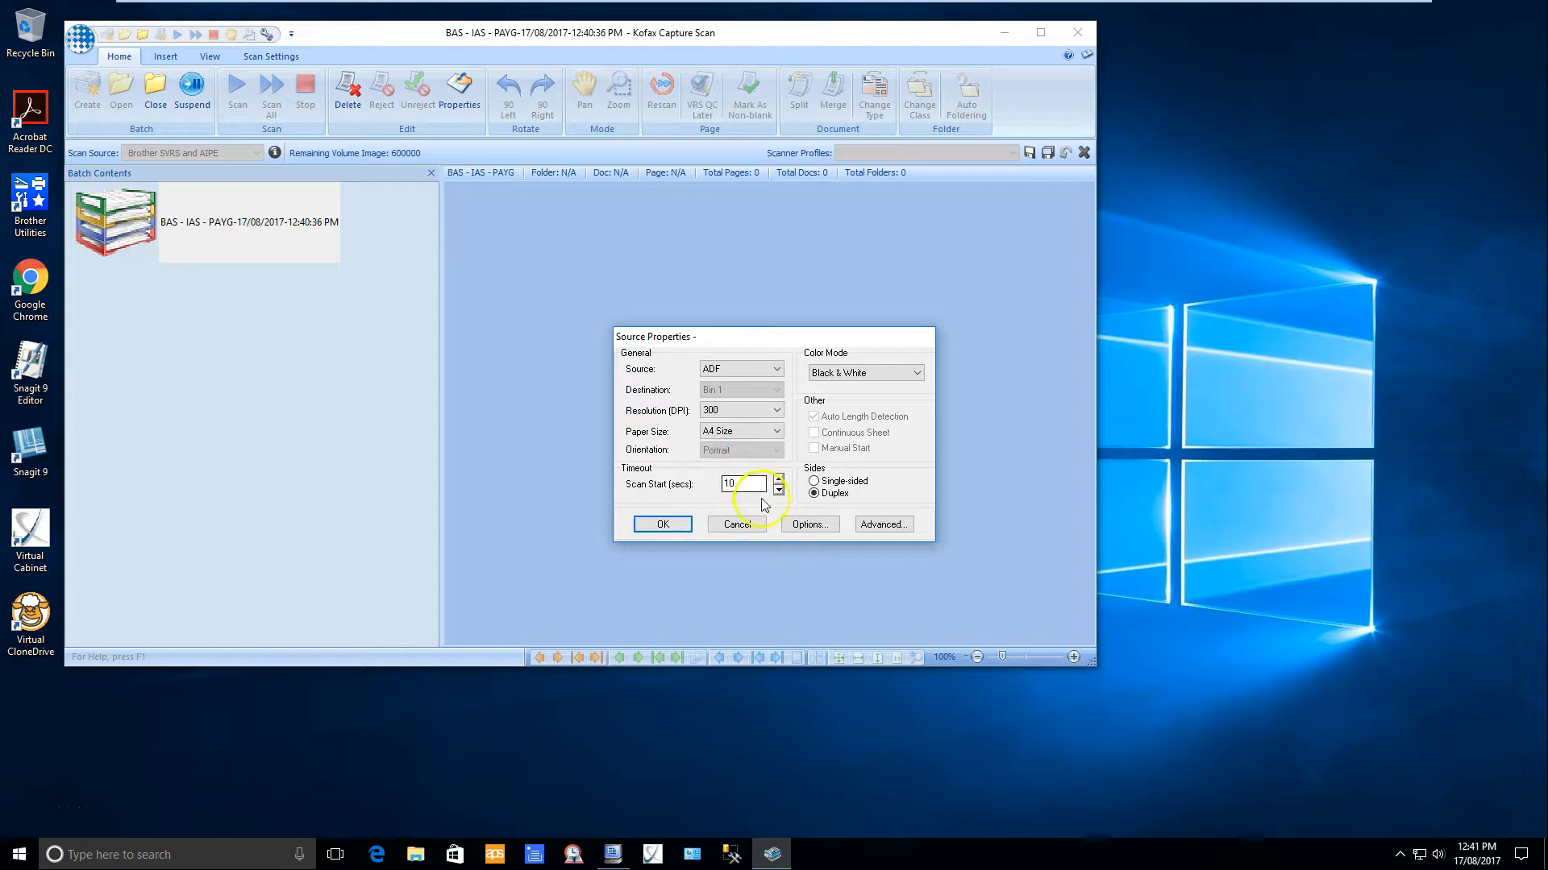
# Review the prescan cache and page timeout values in the source's additional options, and accept them
pyautogui.click(803, 524)
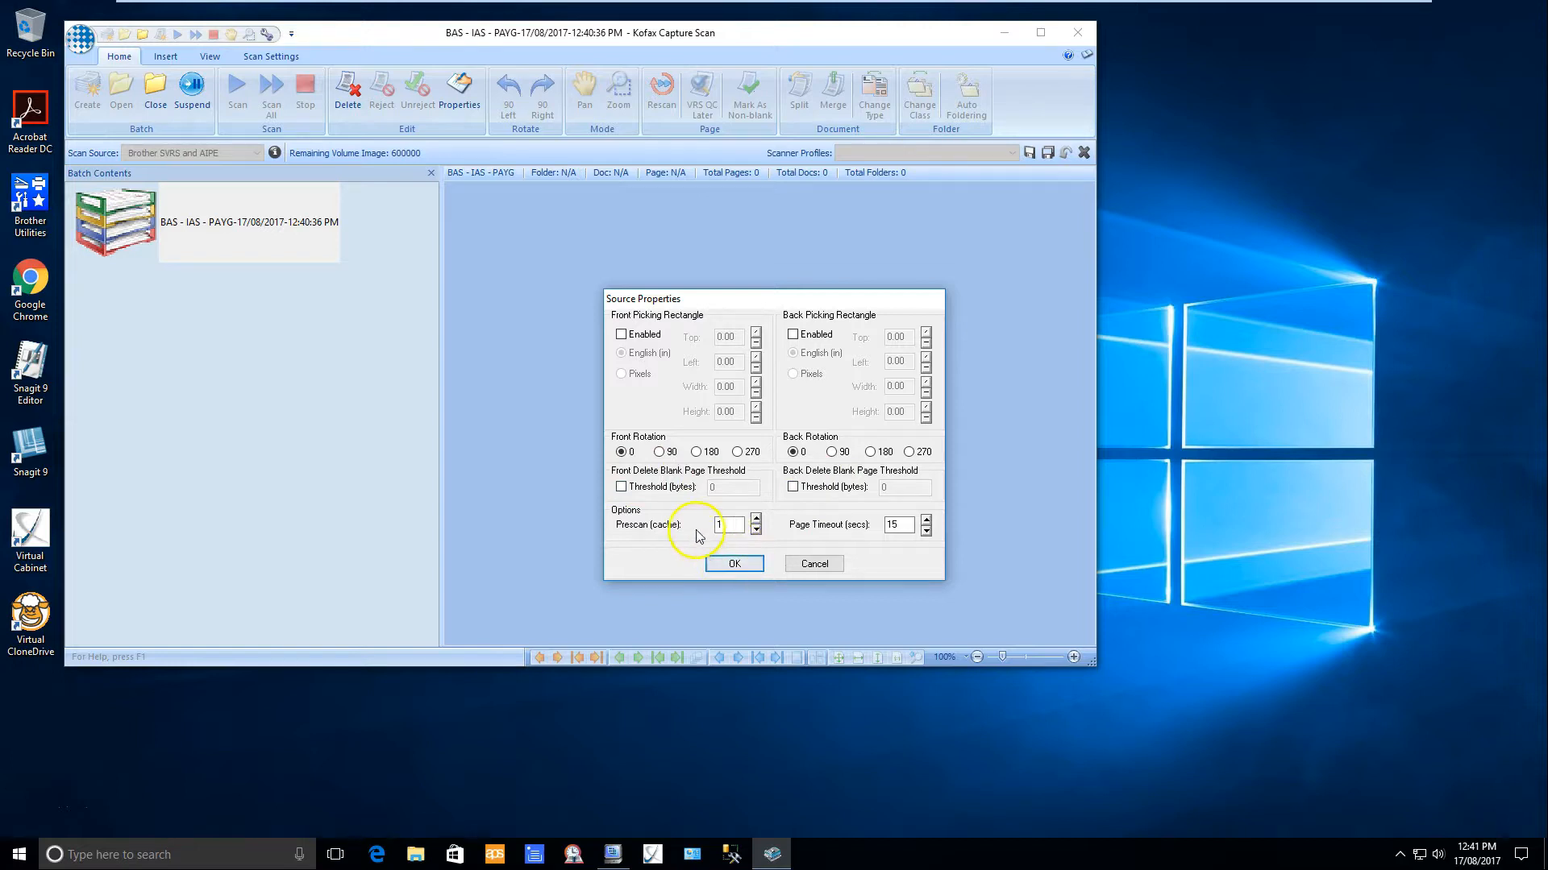
pyautogui.click(739, 525)
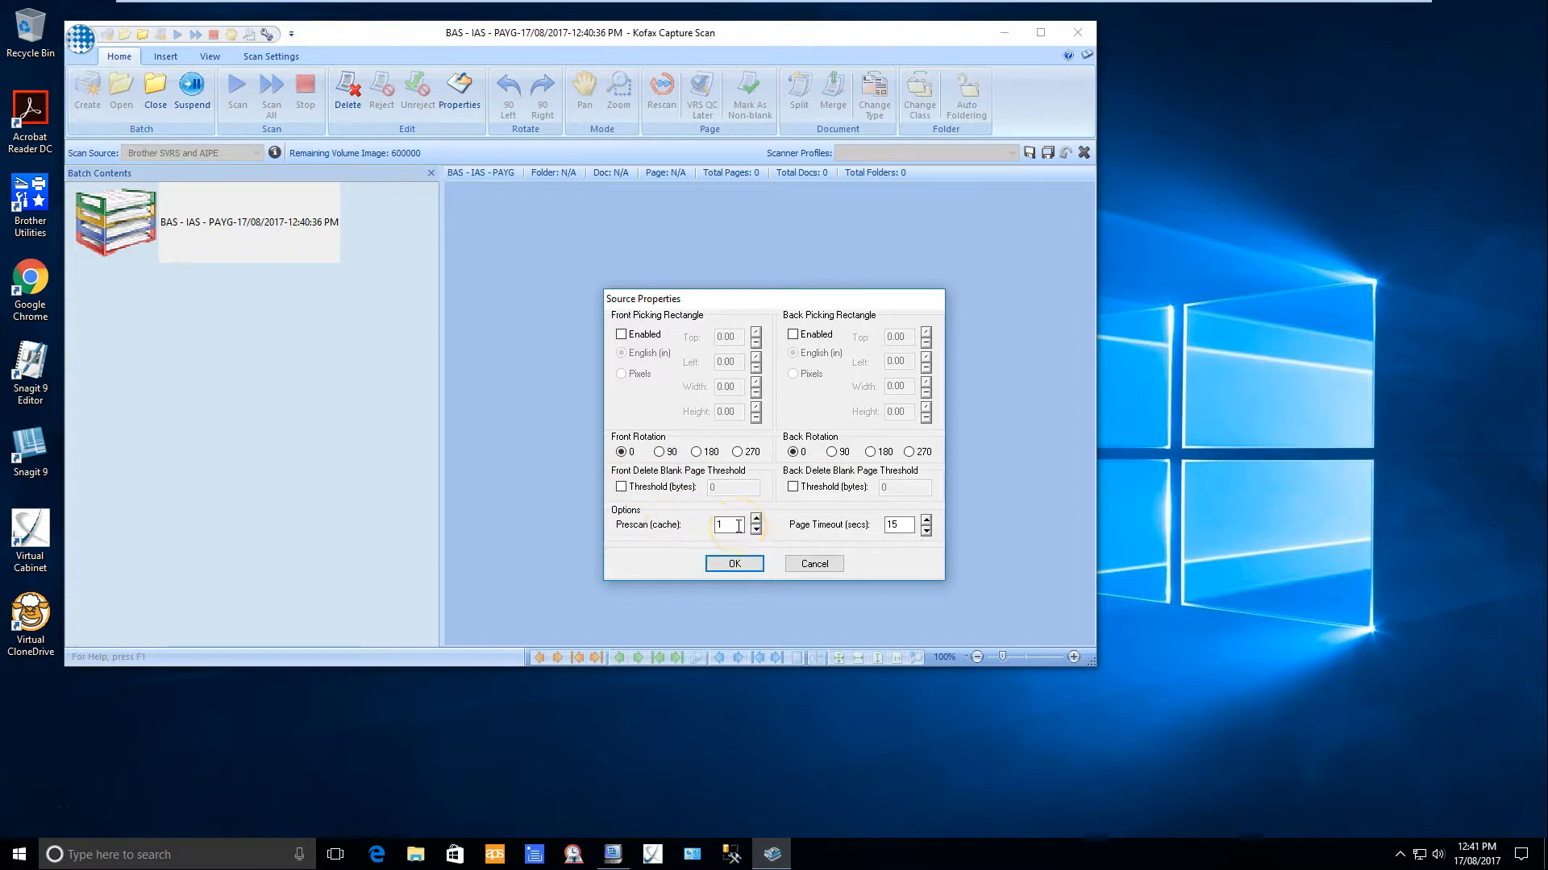
pyautogui.click(900, 525)
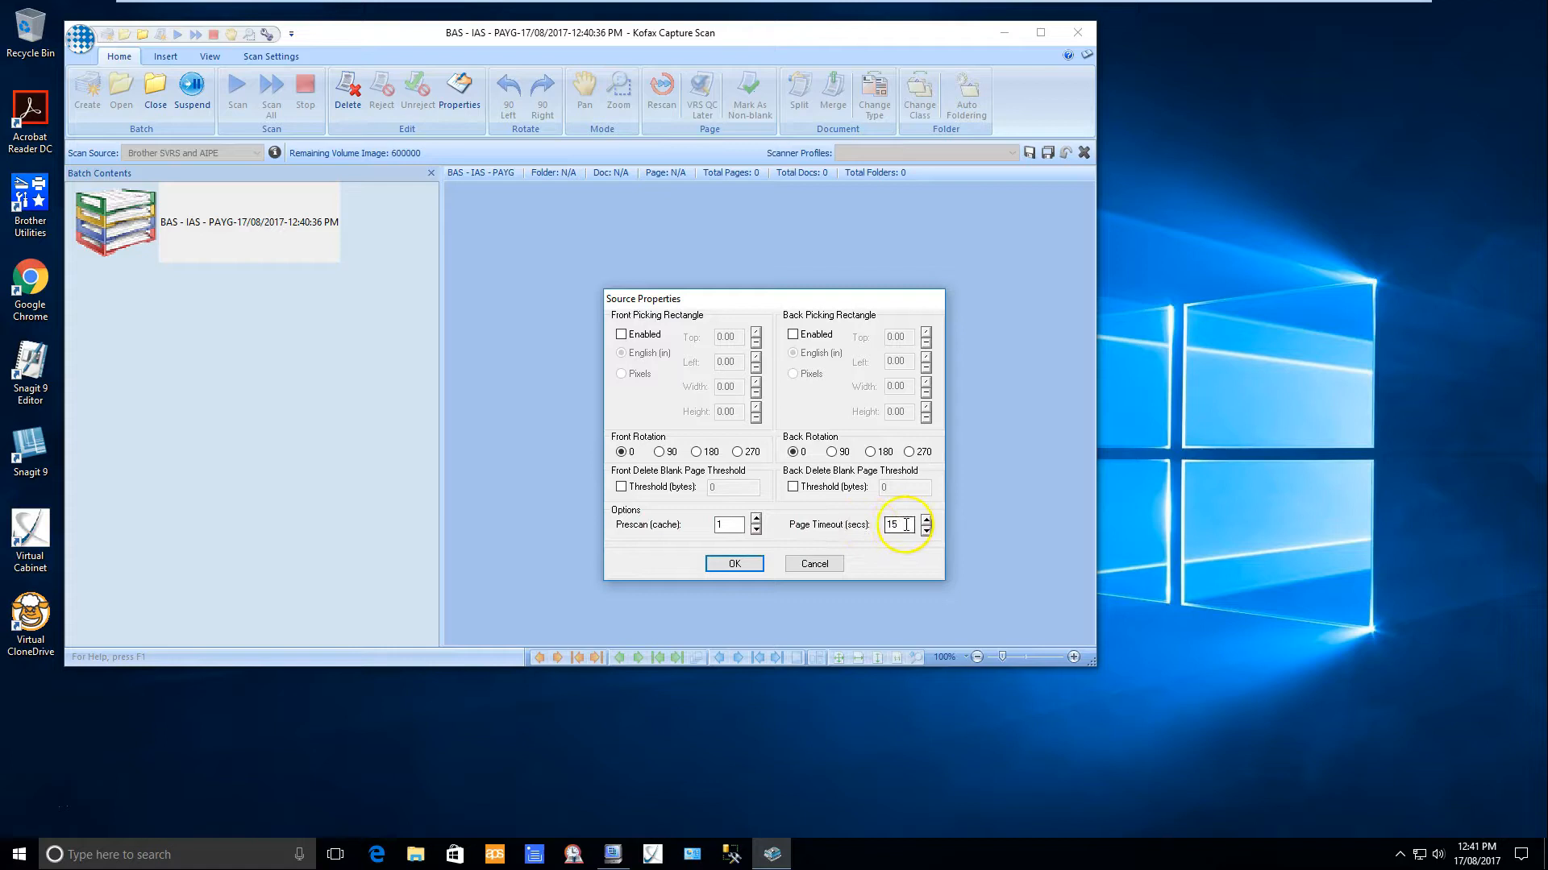
pyautogui.moveTo(899, 525); pyautogui.dragTo(882, 528)
pyautogui.click(735, 563)
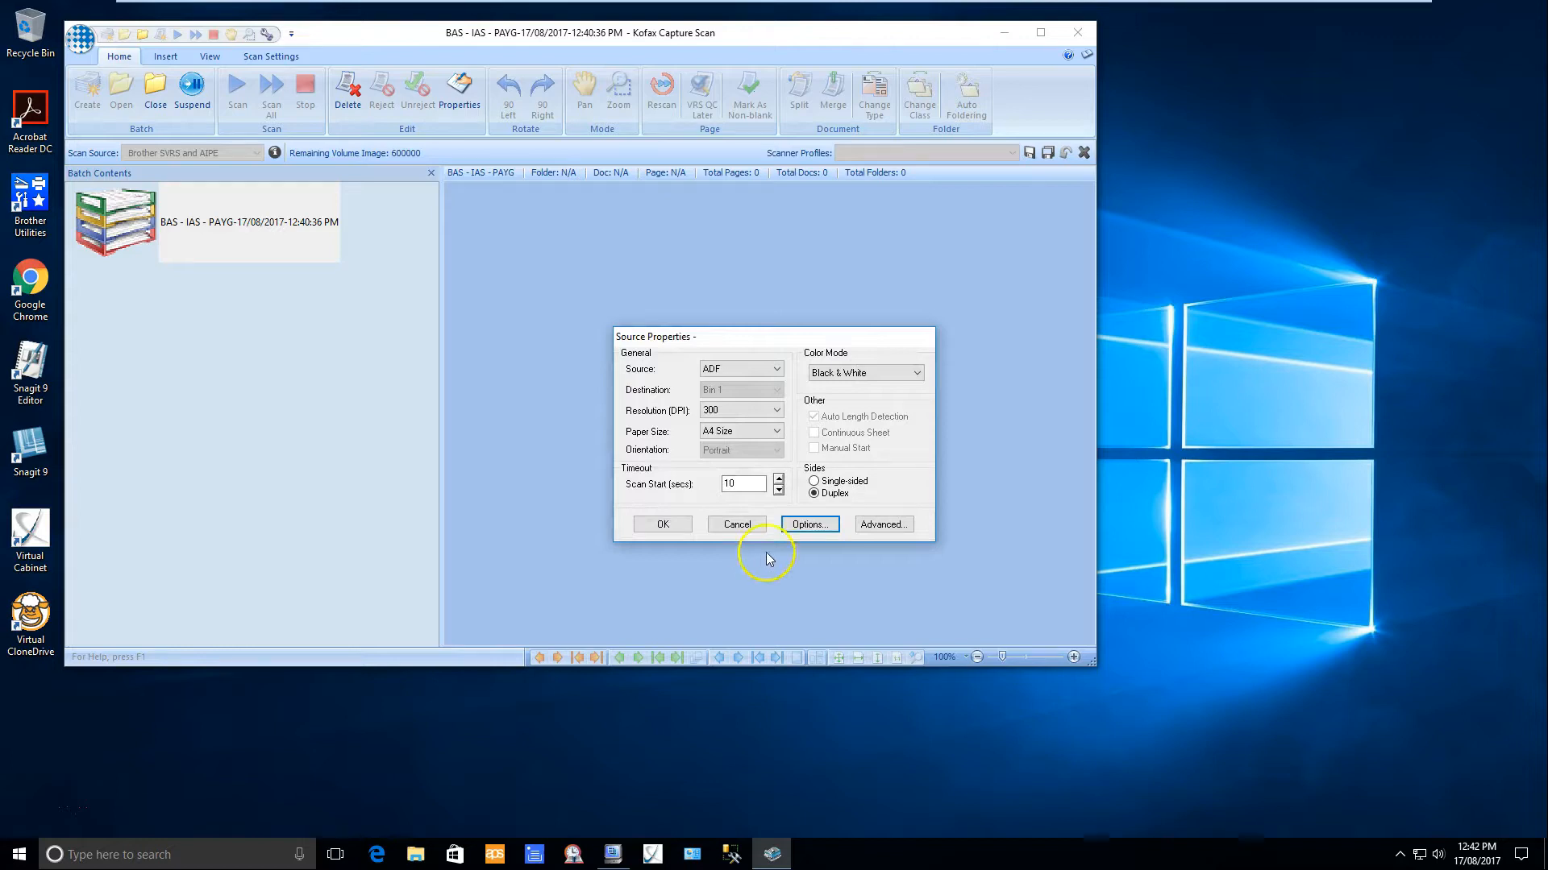
# Open the source's advanced image quality settings and view the Auto Deskew options for edges and content
pyautogui.click(878, 525)
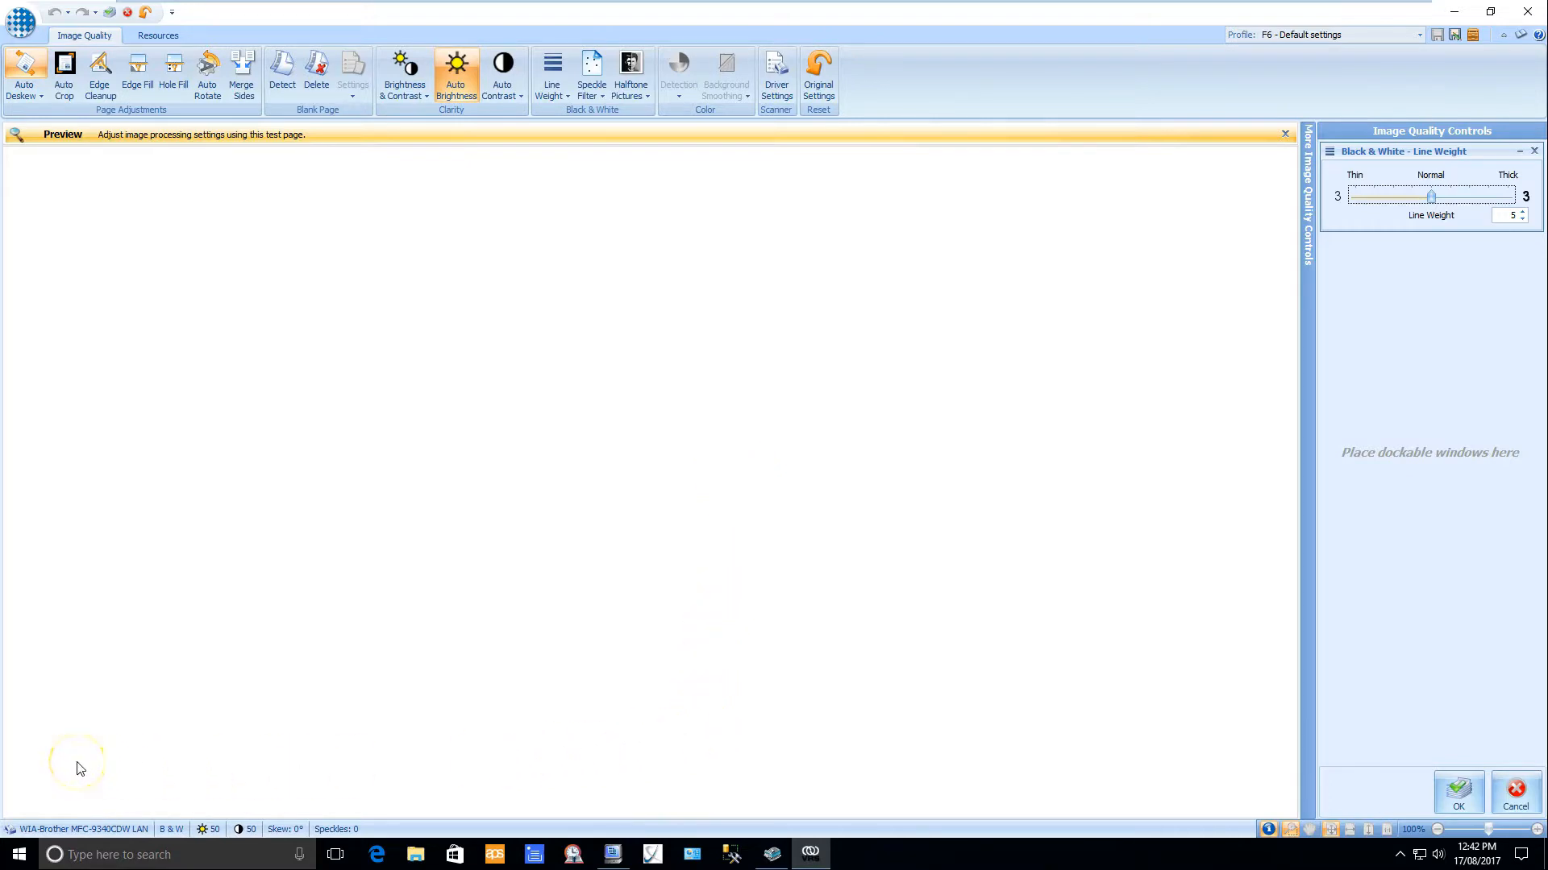
pyautogui.click(40, 96)
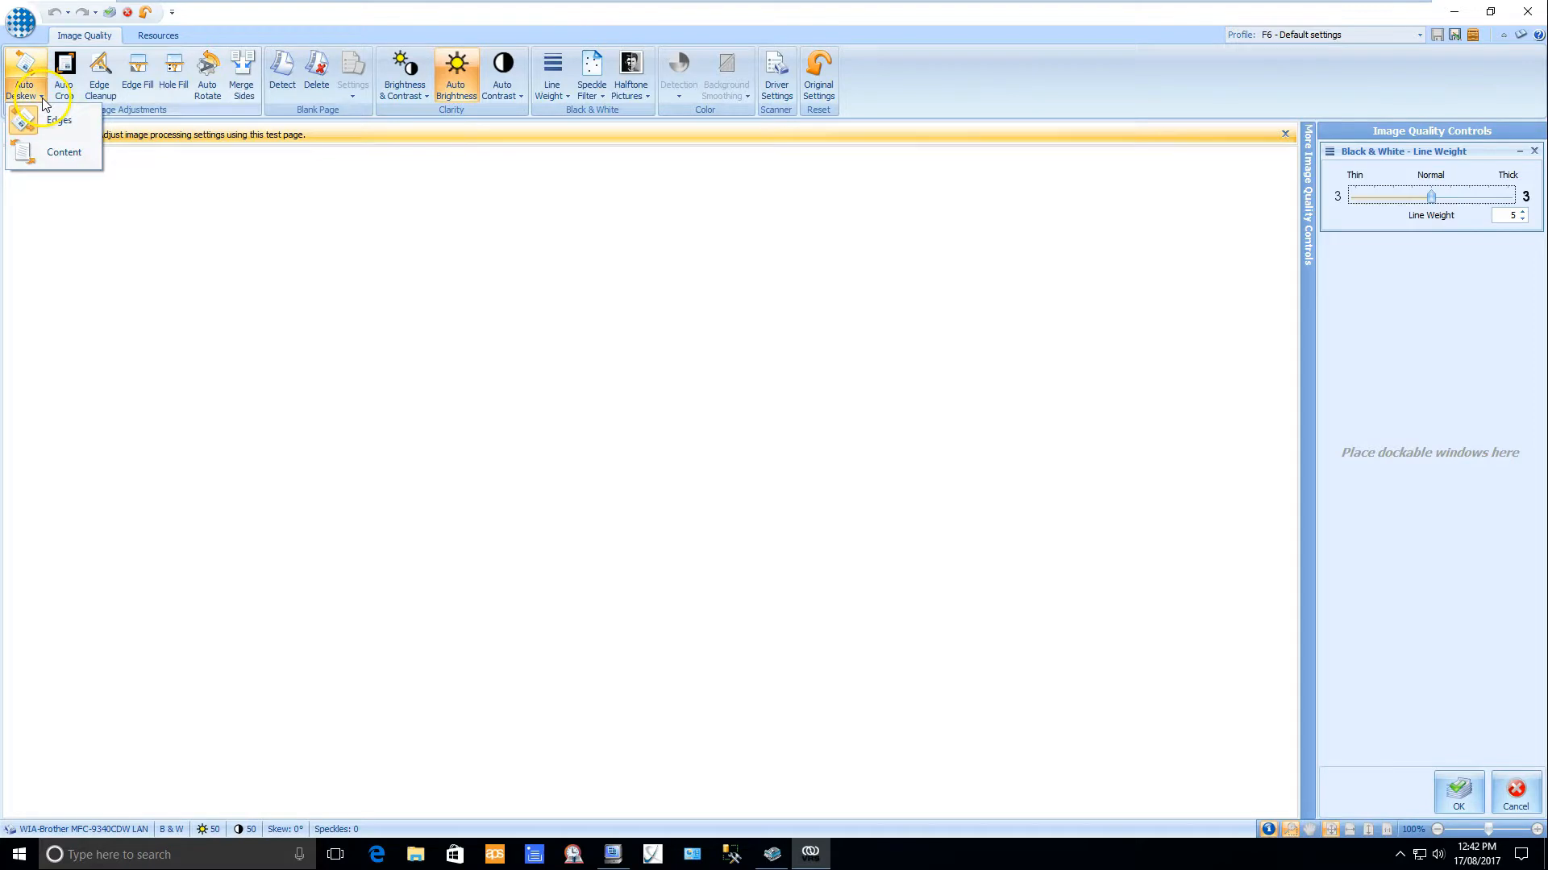
pyautogui.click(55, 153)
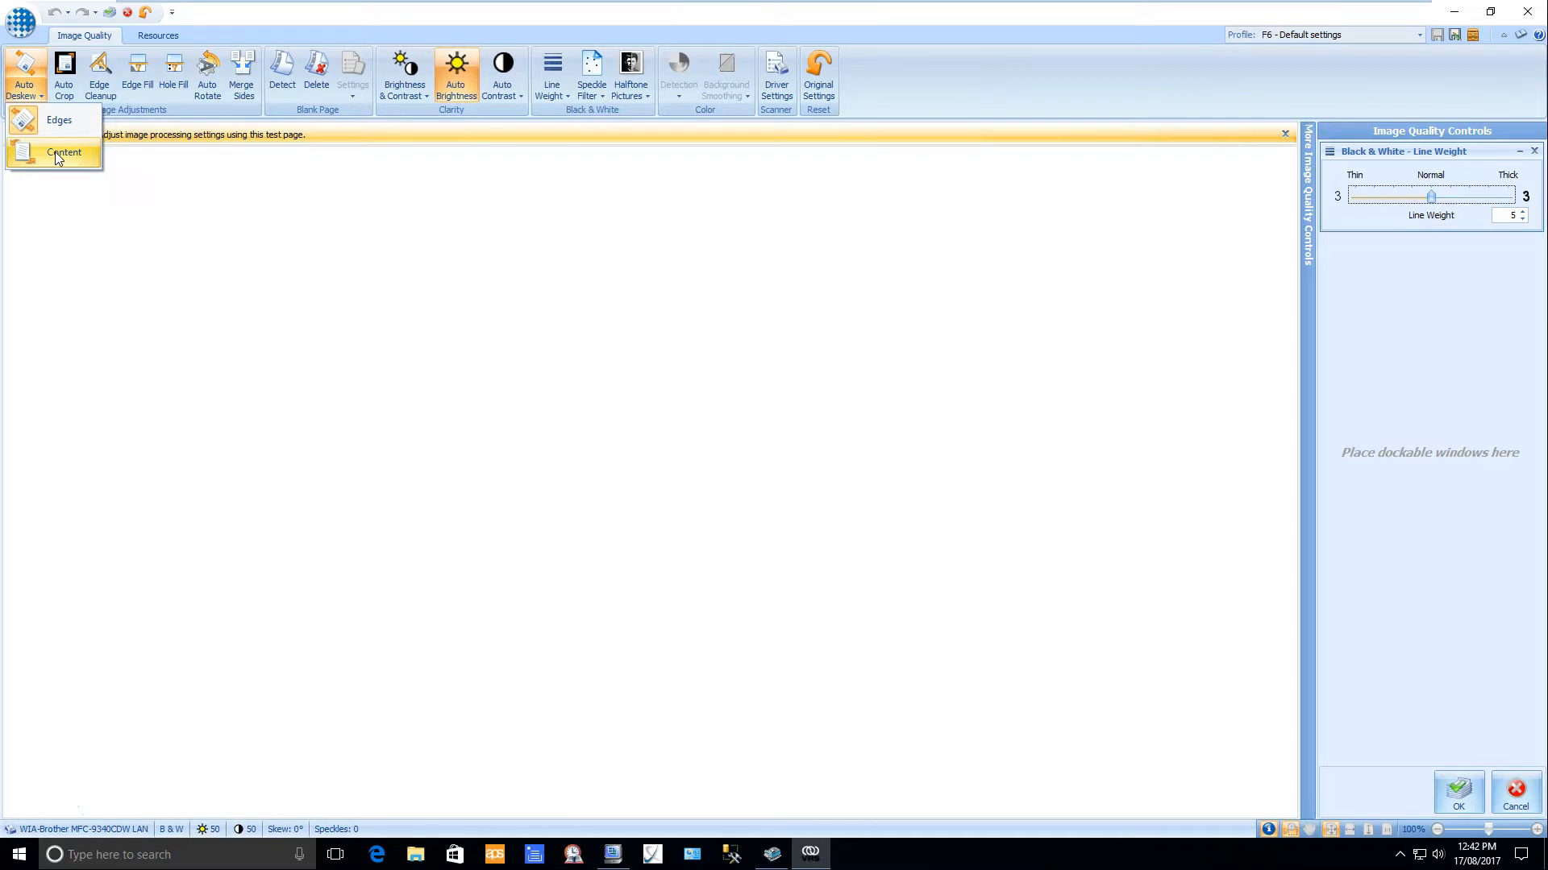
pyautogui.click(152, 179)
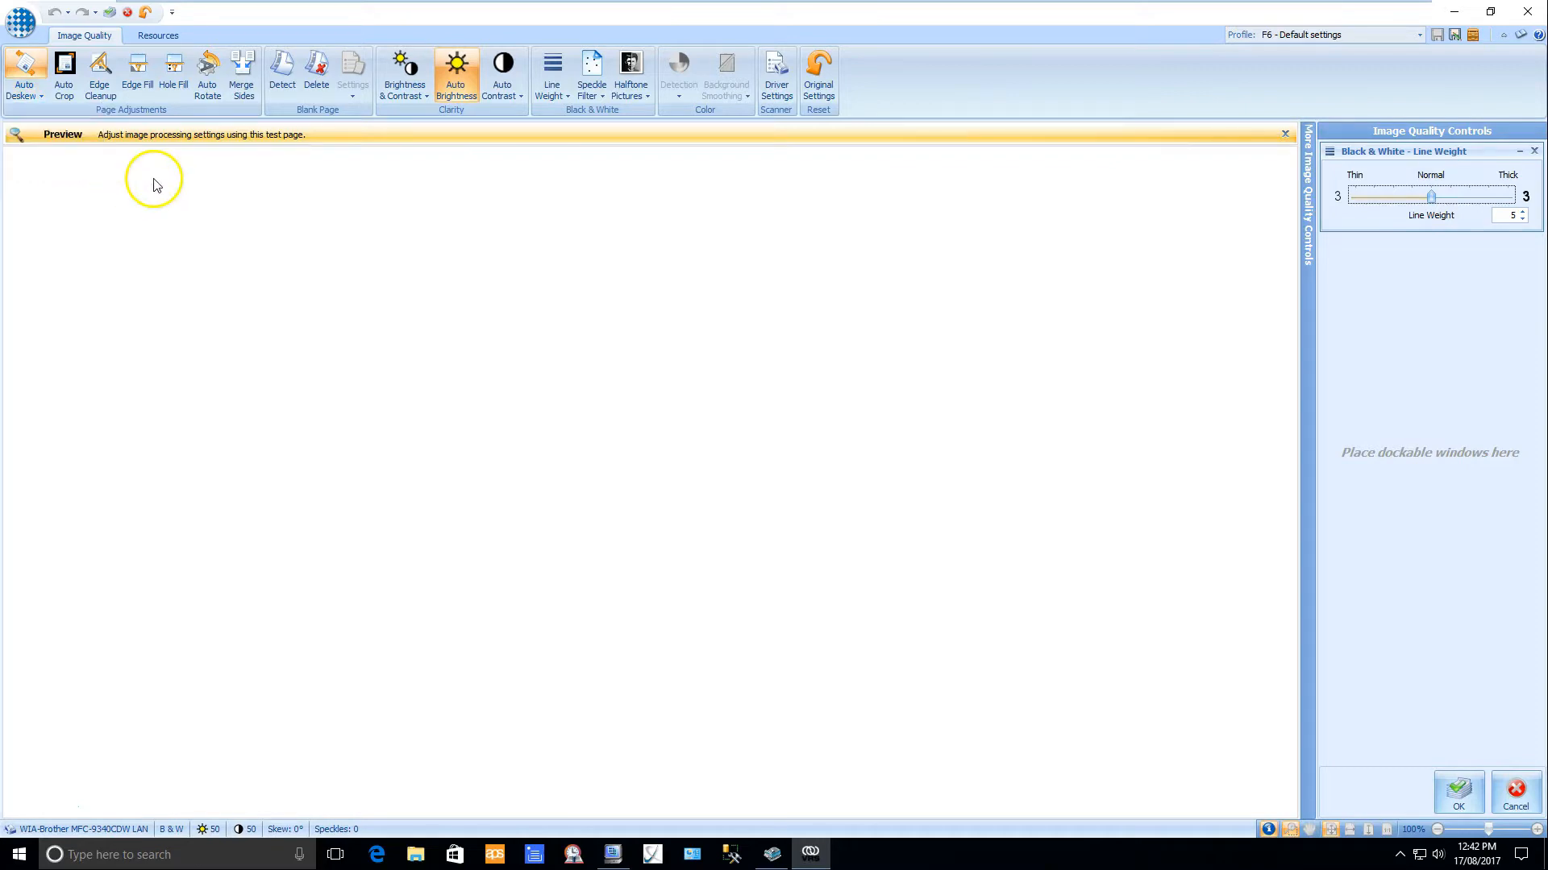
# Enable the Auto Crop, Edge Cleanup, Edge Fill, Hole Fill and Auto Rotate page adjustments
pyautogui.click(62, 71)
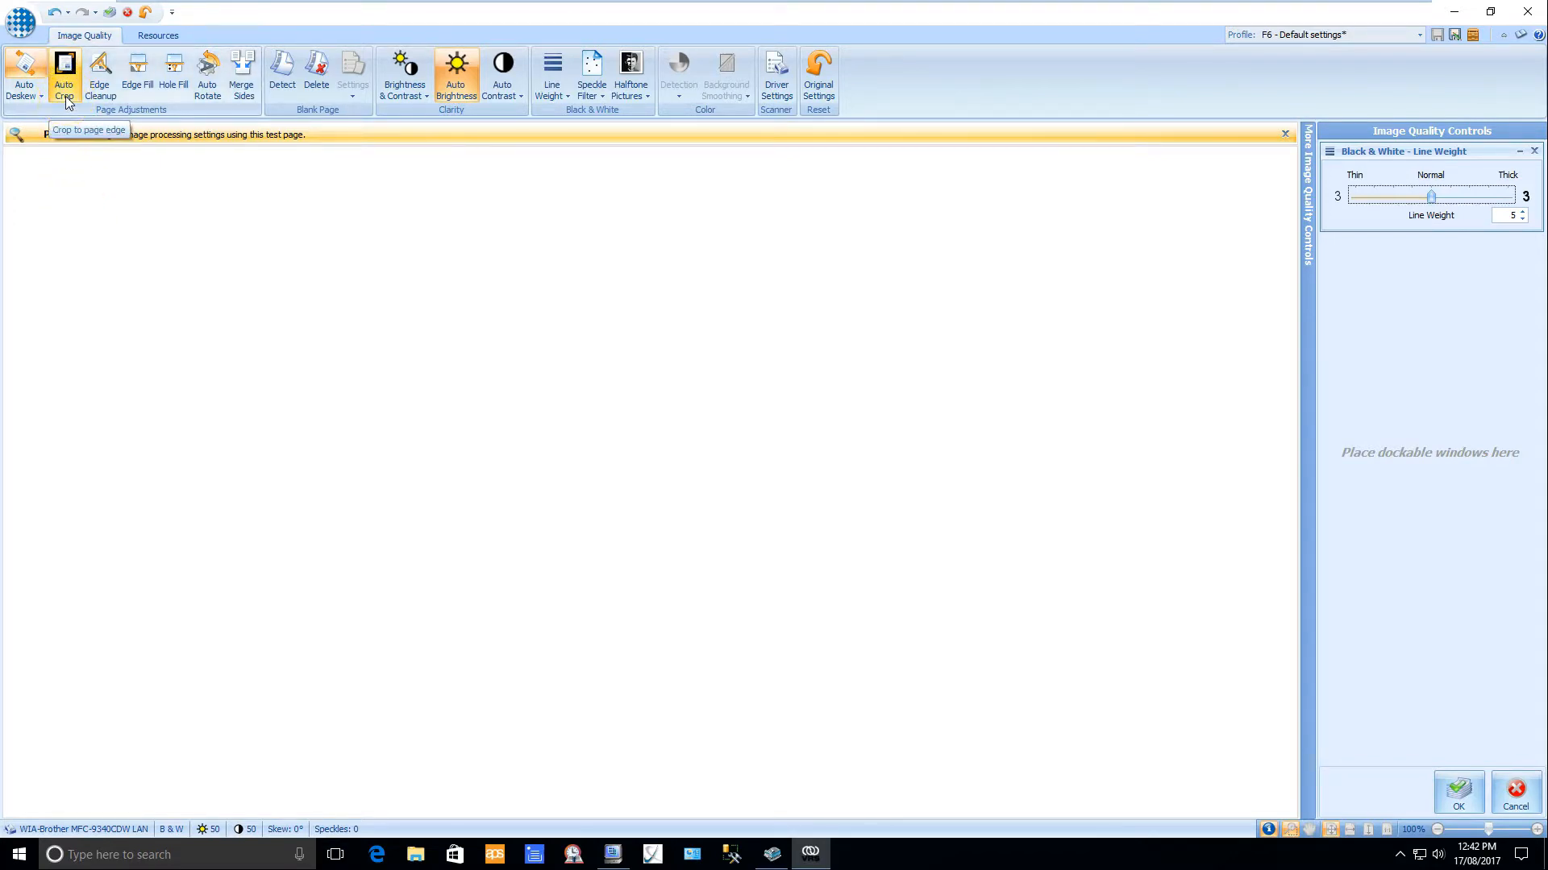
pyautogui.click(102, 87)
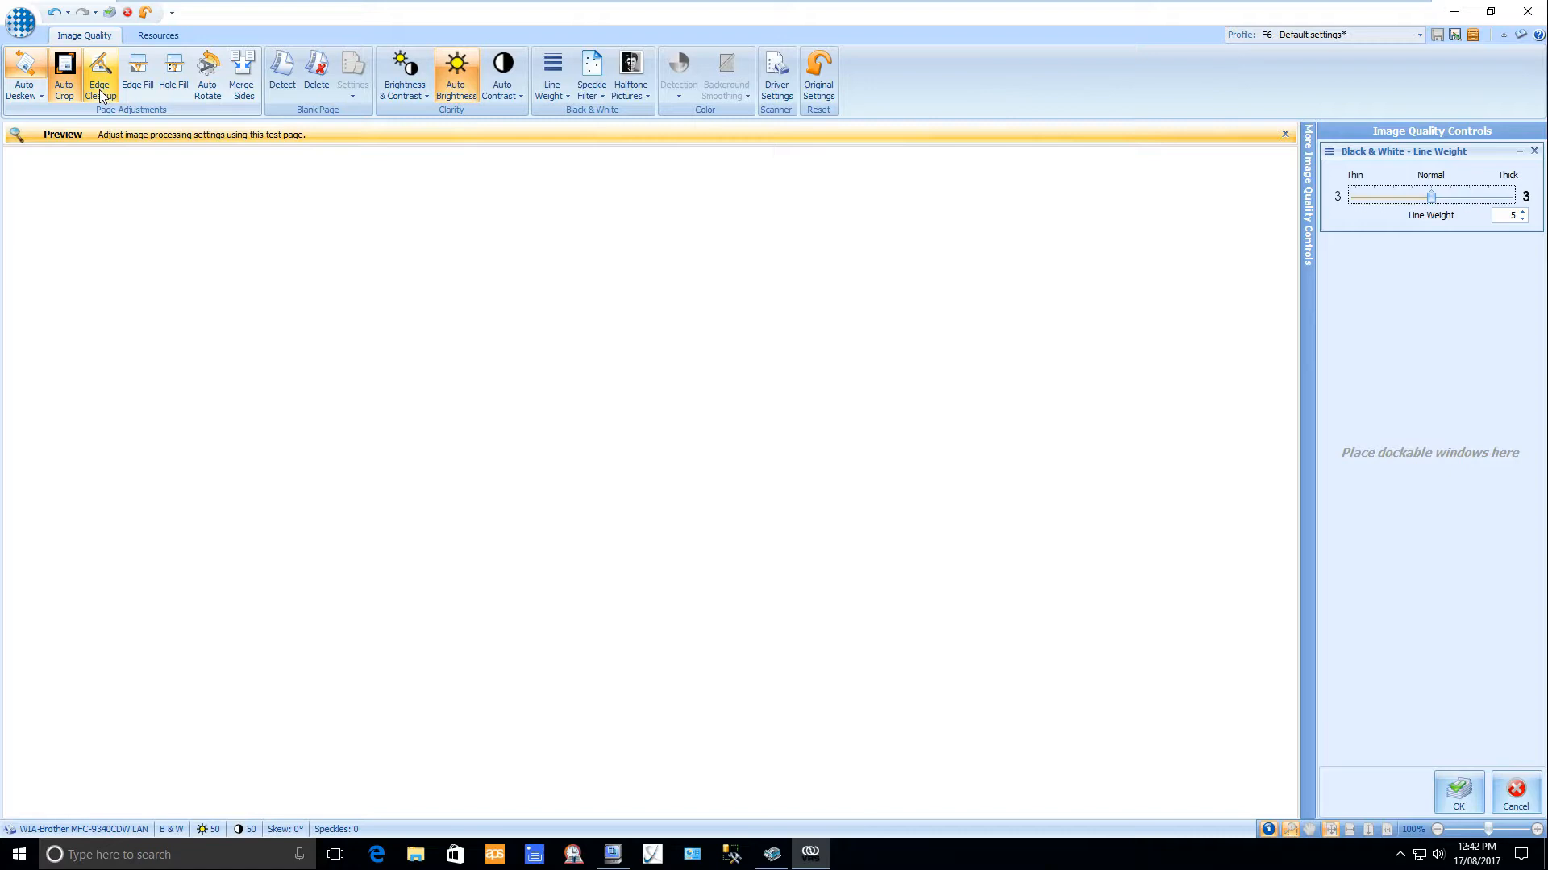
pyautogui.click(141, 76)
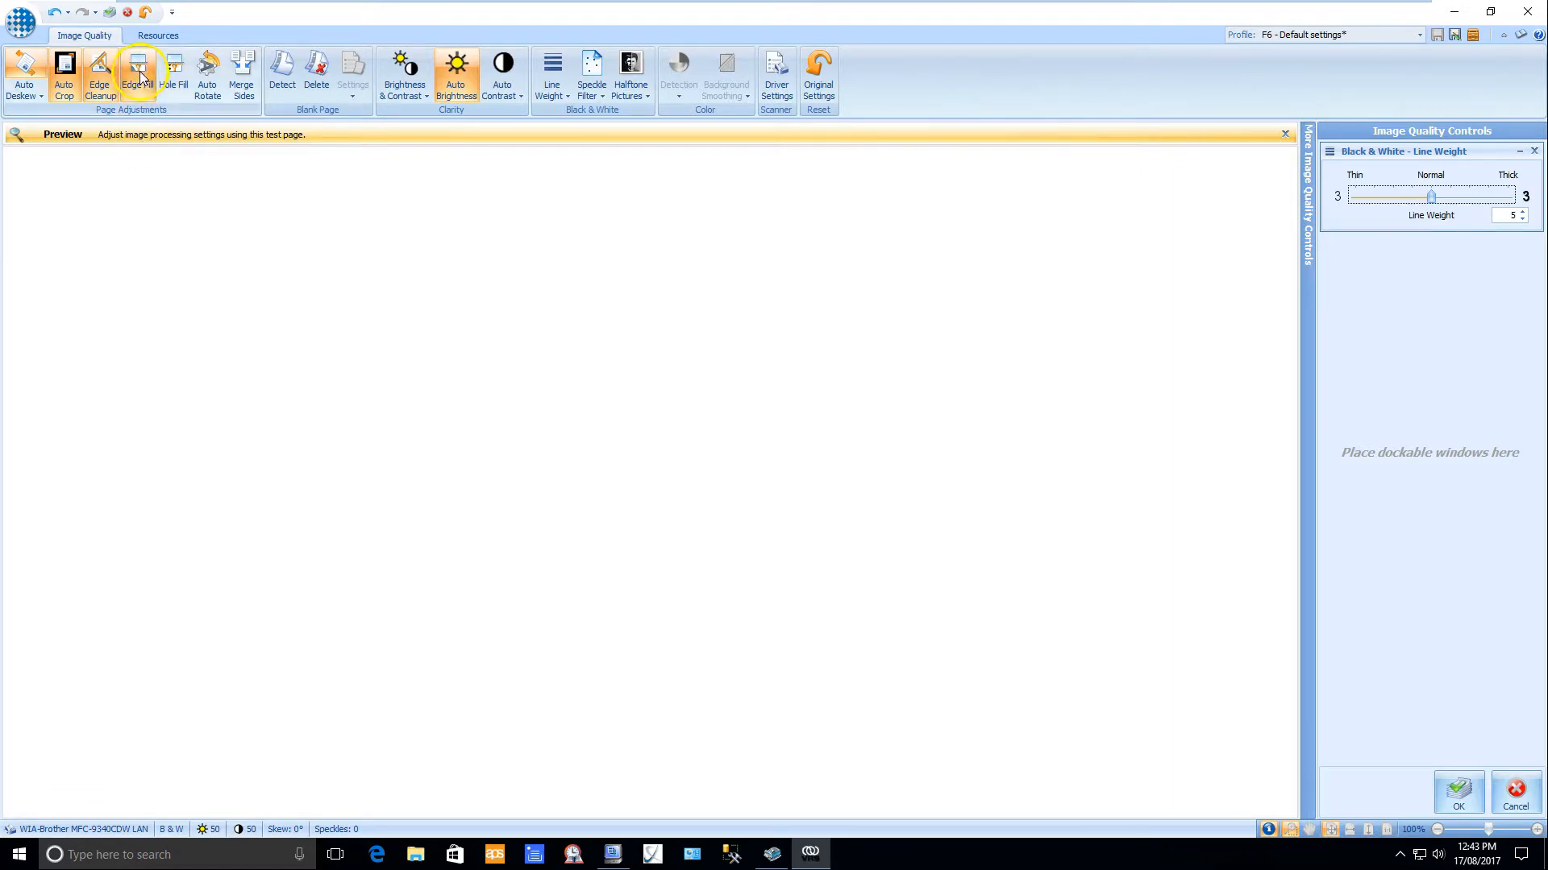
pyautogui.click(208, 78)
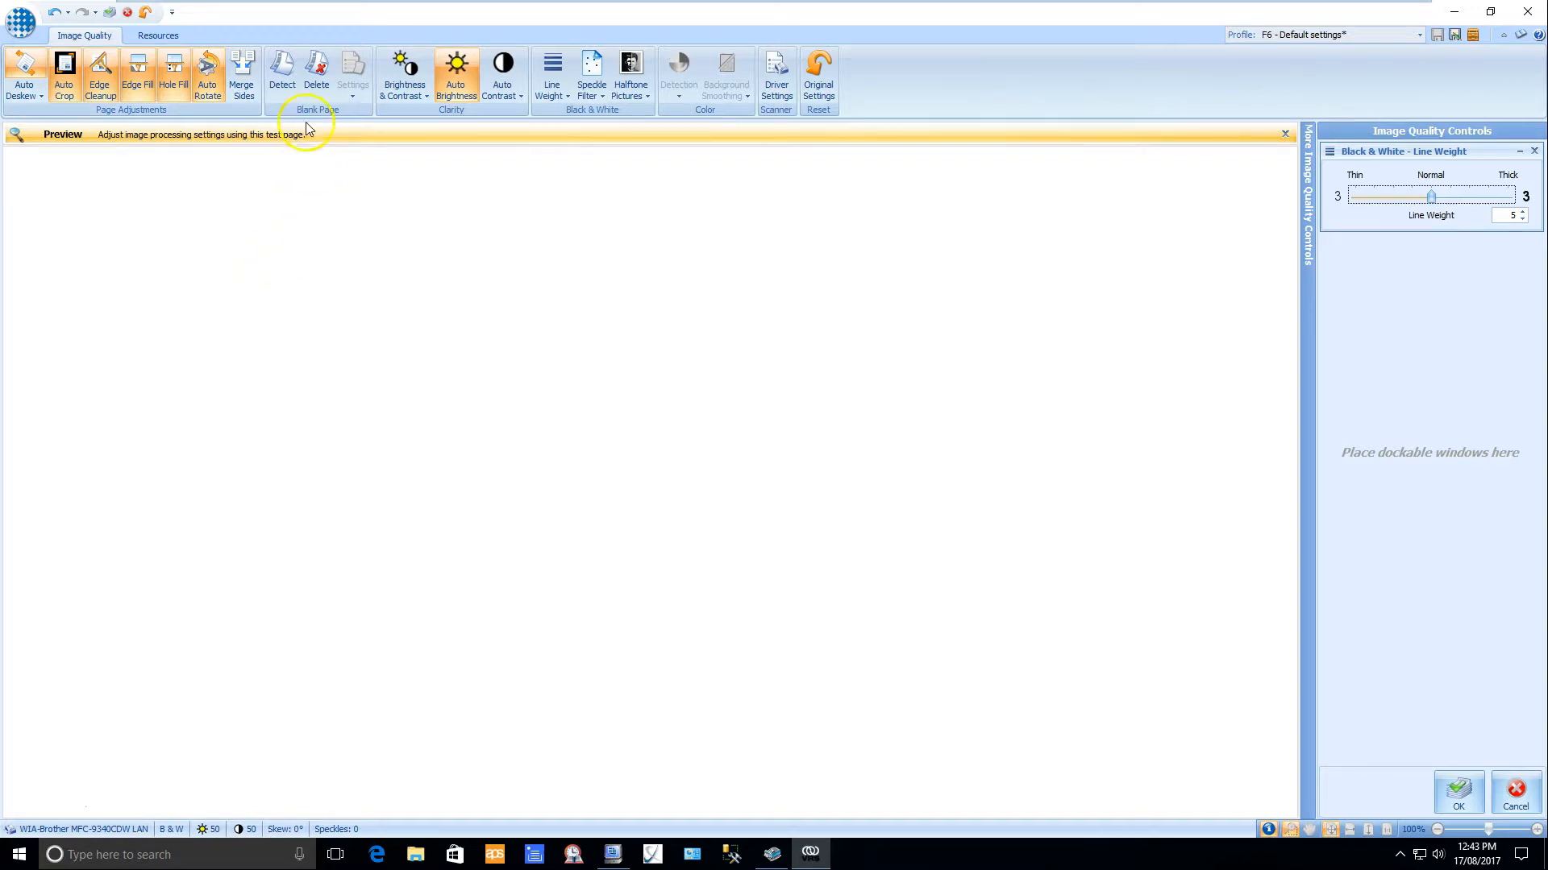
# Enable blank page deletion with a content sensitivity of 53 and Ignore Holes turned on
pyautogui.click(318, 71)
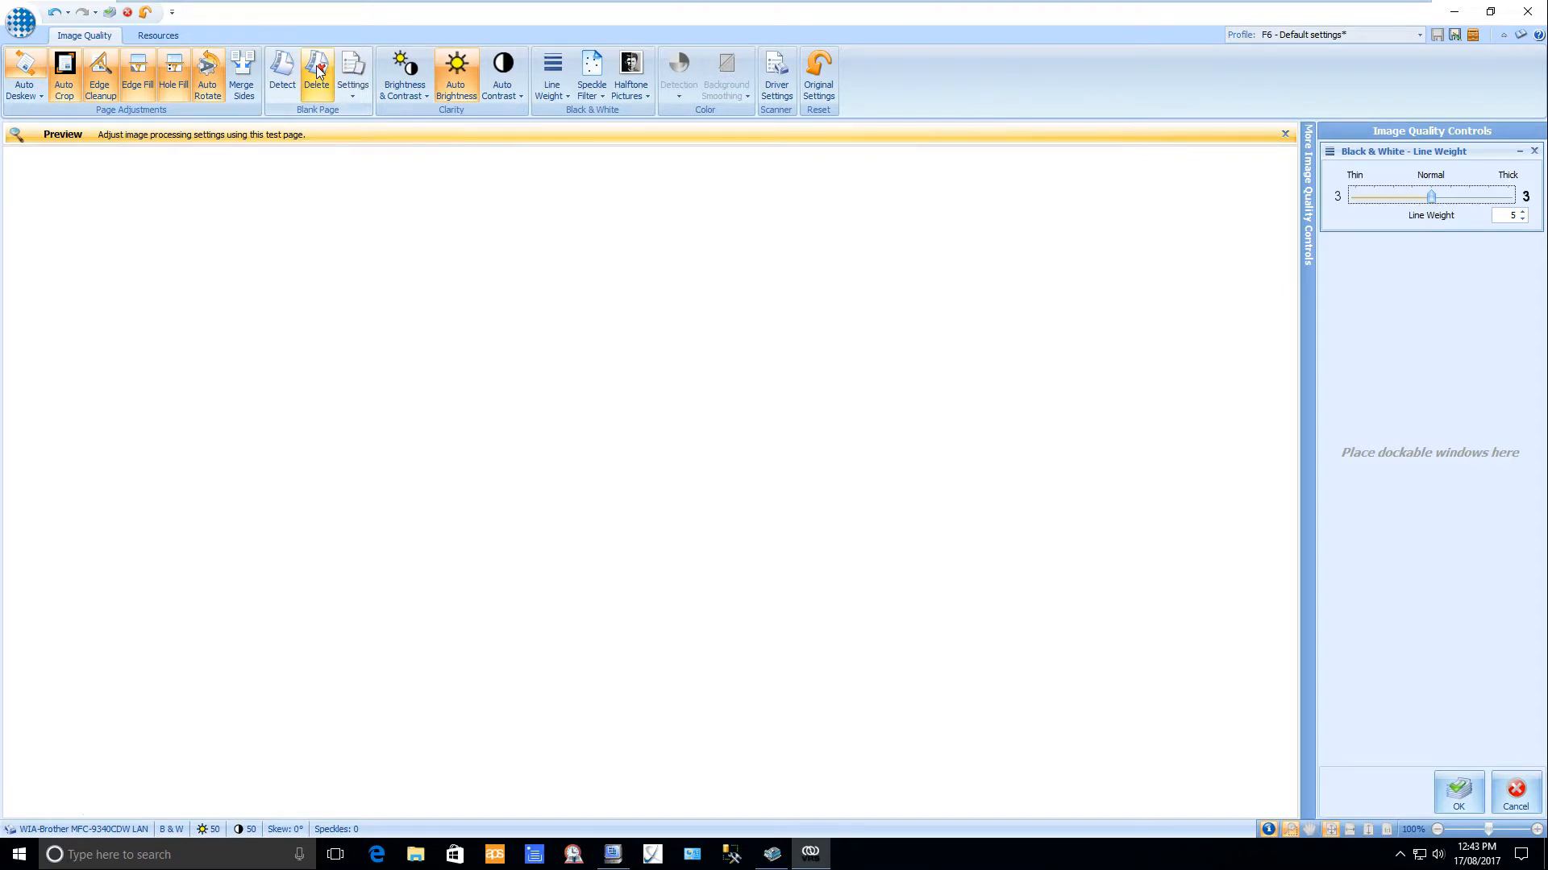
pyautogui.click(351, 80)
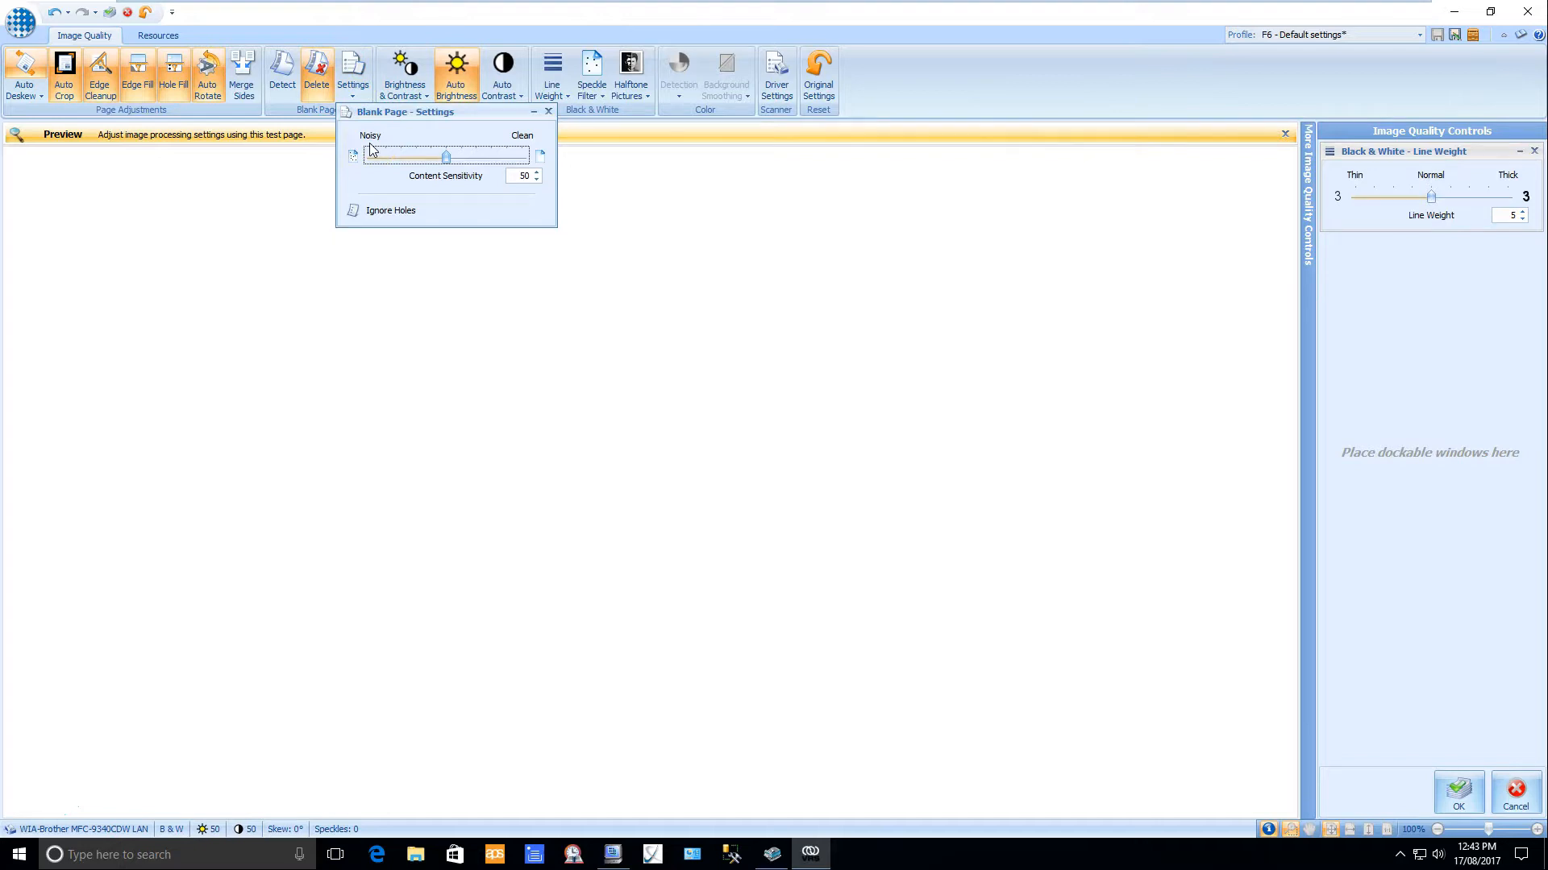
pyautogui.moveTo(447, 158)
pyautogui.mouseDown()
pyautogui.moveTo(413, 167)
pyautogui.moveTo(475, 169)
pyautogui.moveTo(406, 163)
pyautogui.moveTo(495, 163)
pyautogui.moveTo(421, 165)
pyautogui.moveTo(454, 163)
pyautogui.mouseUp()
pyautogui.click(392, 211)
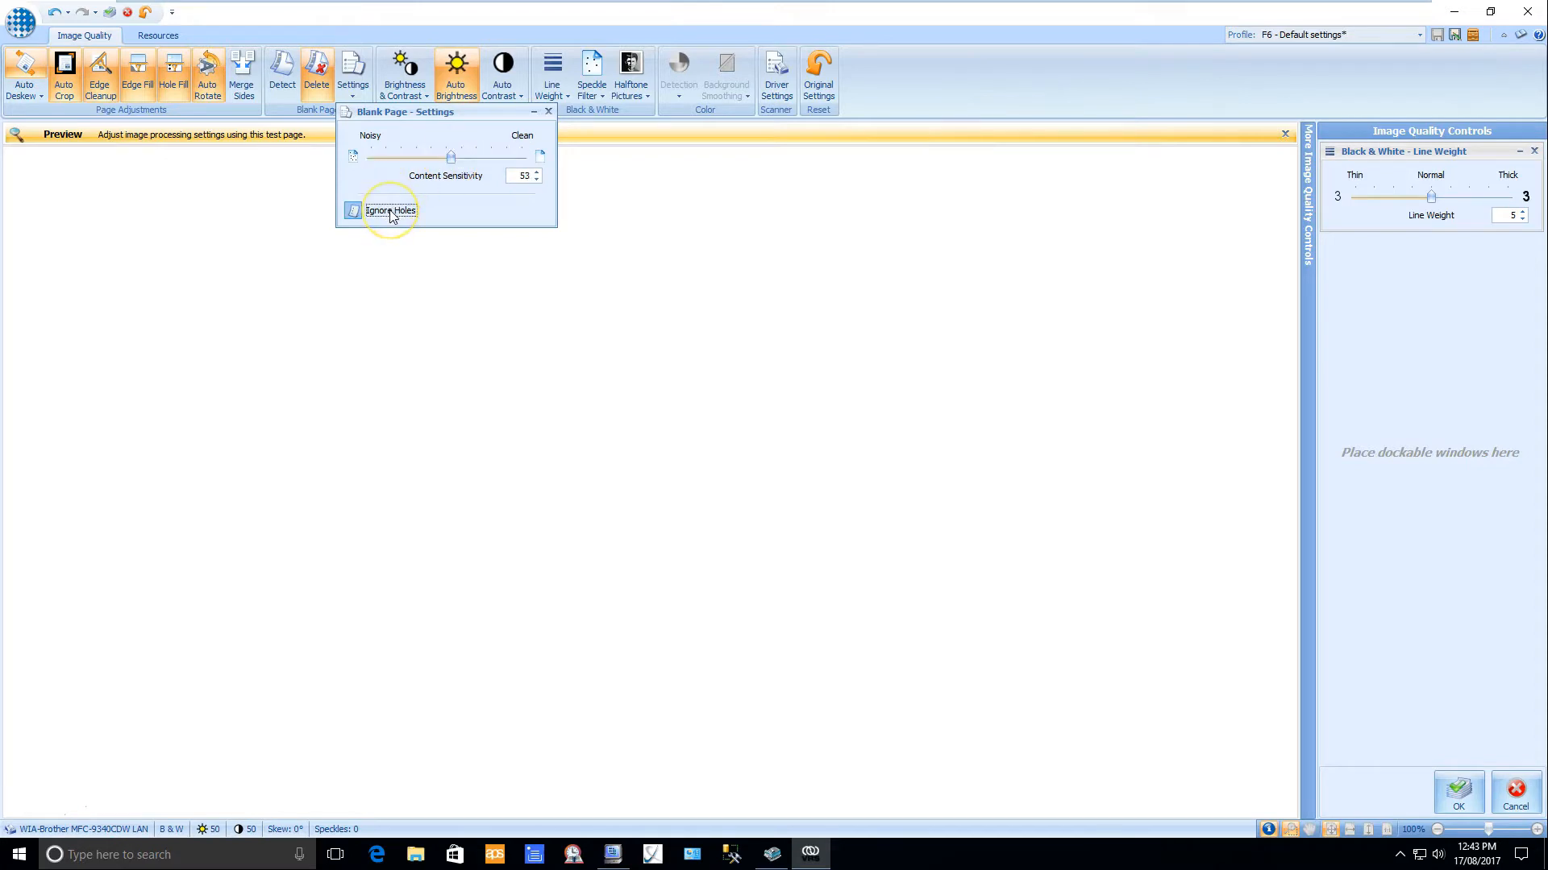
pyautogui.click(174, 77)
pyautogui.click(548, 114)
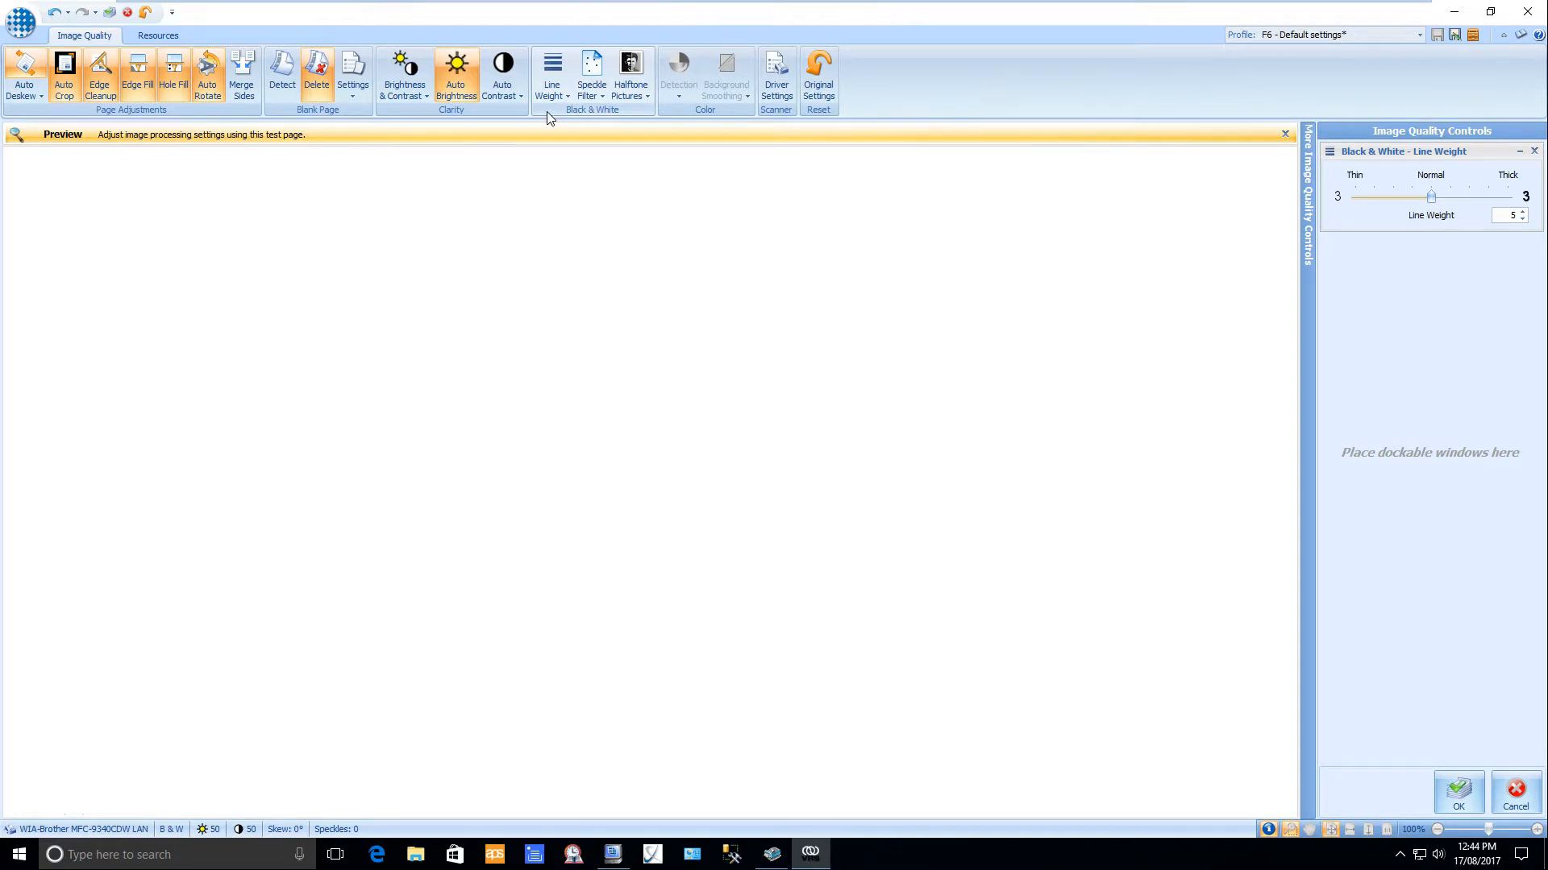
# Adjust the image clarity to gamma 5, contrast 49 and brightness 49
pyautogui.click(417, 85)
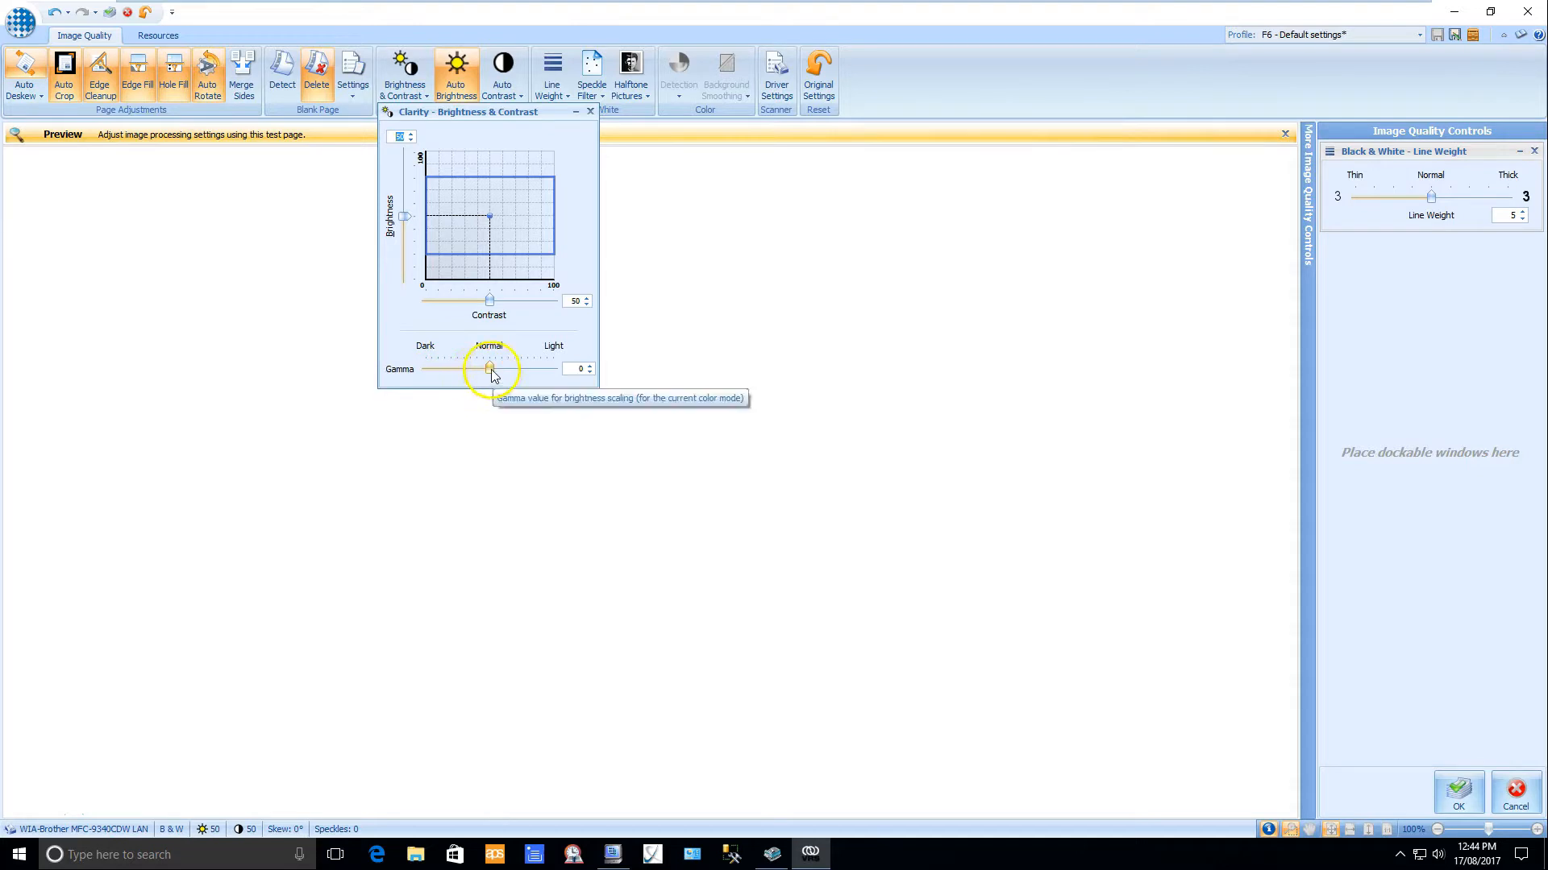
pyautogui.moveTo(488, 369)
pyautogui.mouseDown()
pyautogui.moveTo(471, 369)
pyautogui.moveTo(493, 373)
pyautogui.mouseUp()
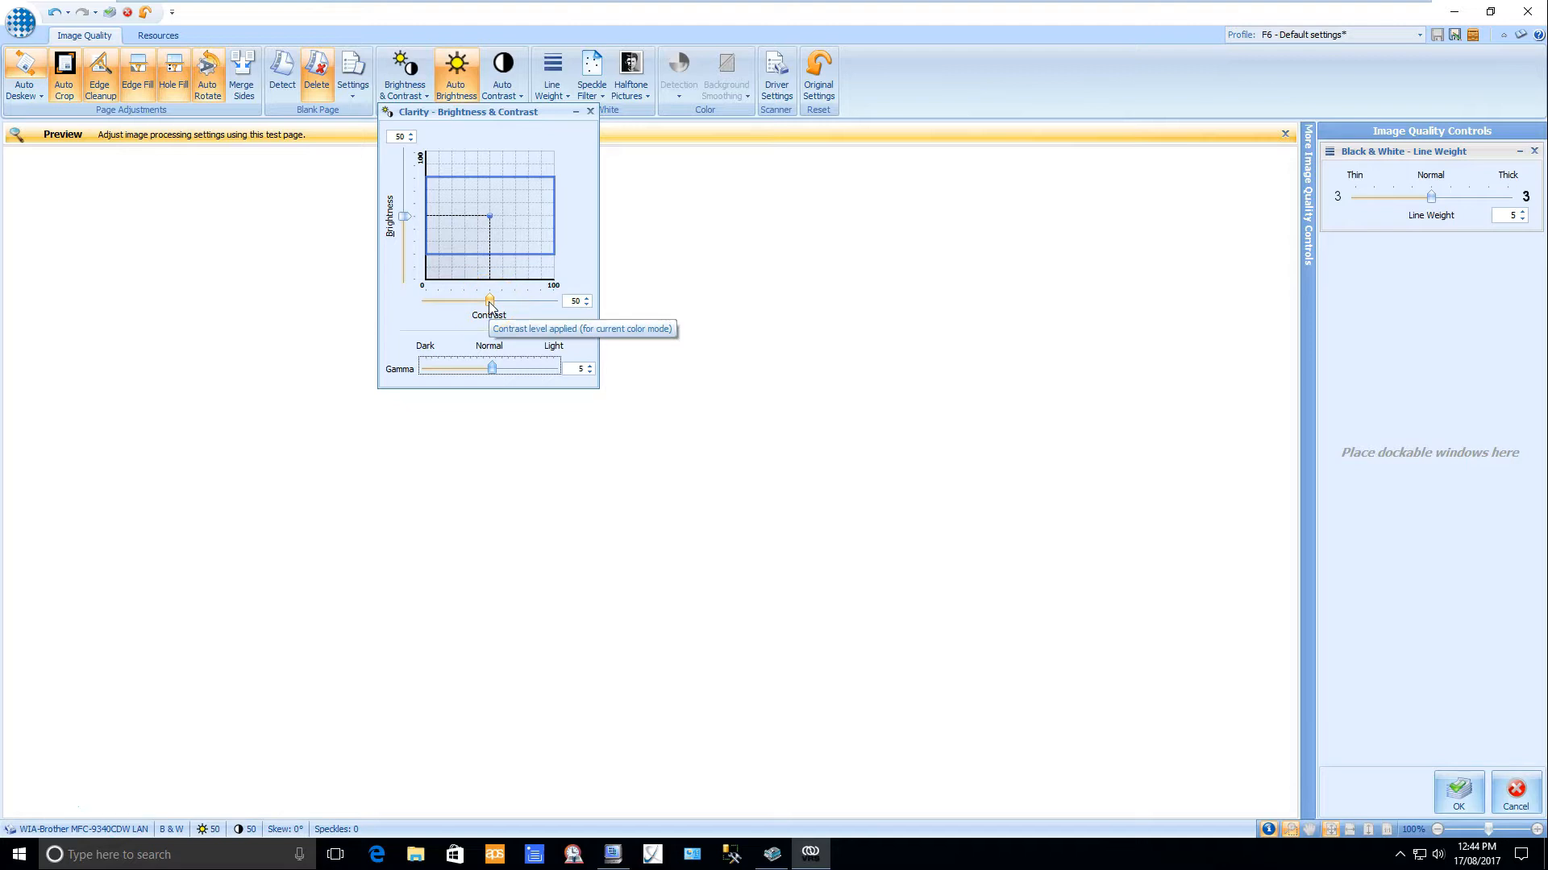
pyautogui.moveTo(489, 305)
pyautogui.mouseDown()
pyautogui.moveTo(518, 310)
pyautogui.moveTo(488, 312)
pyautogui.mouseUp()
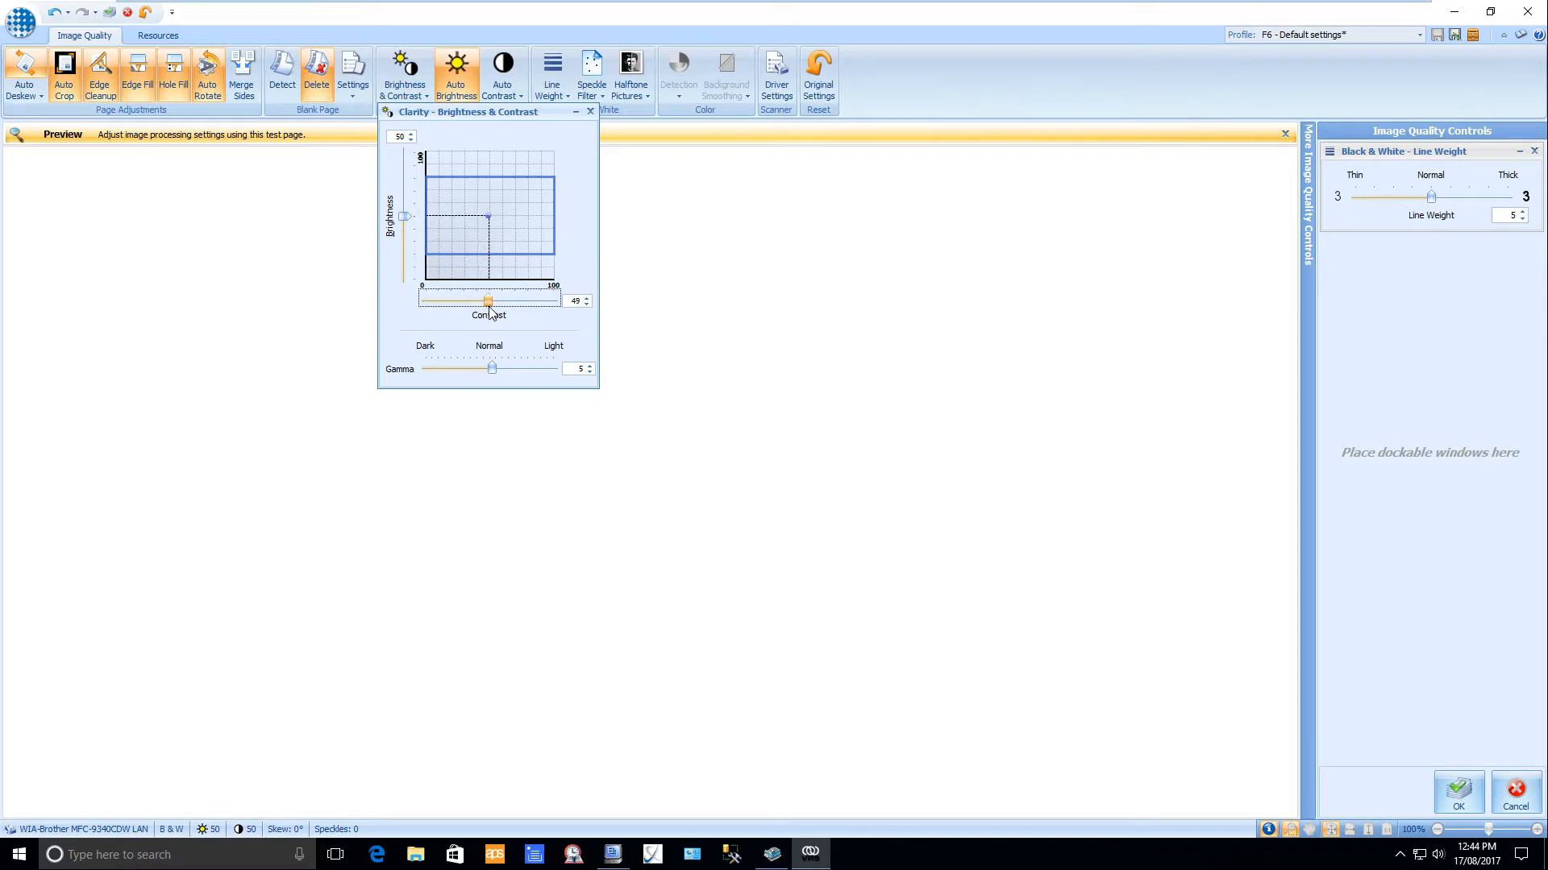
pyautogui.click(403, 222)
pyautogui.moveTo(403, 222)
pyautogui.mouseDown()
pyautogui.moveTo(403, 205)
pyautogui.moveTo(403, 224)
pyautogui.mouseUp()
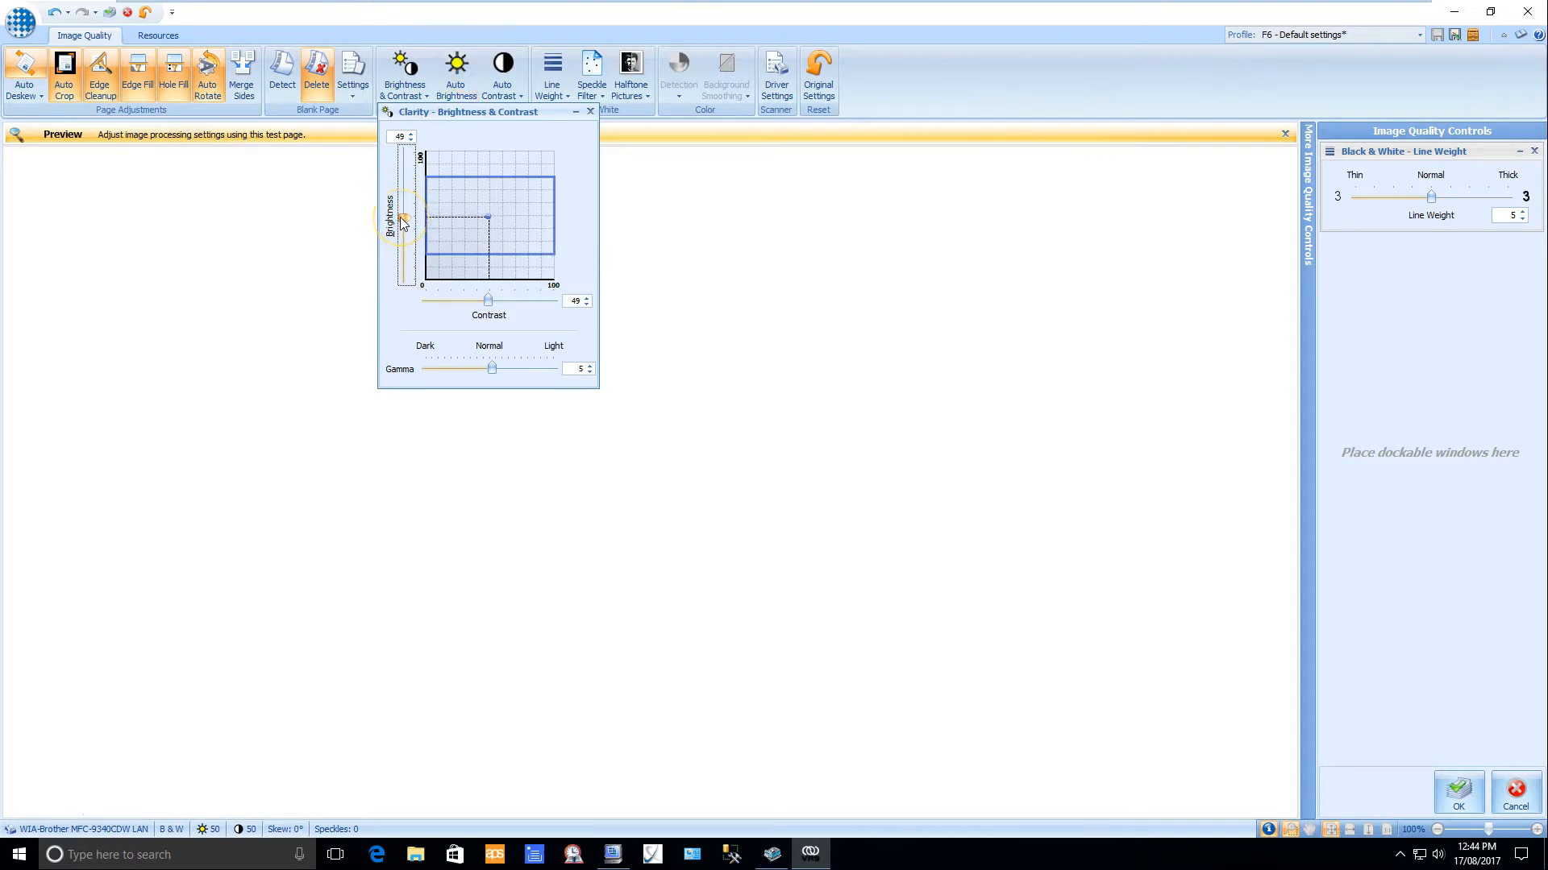
pyautogui.click(488, 301)
pyautogui.click(590, 112)
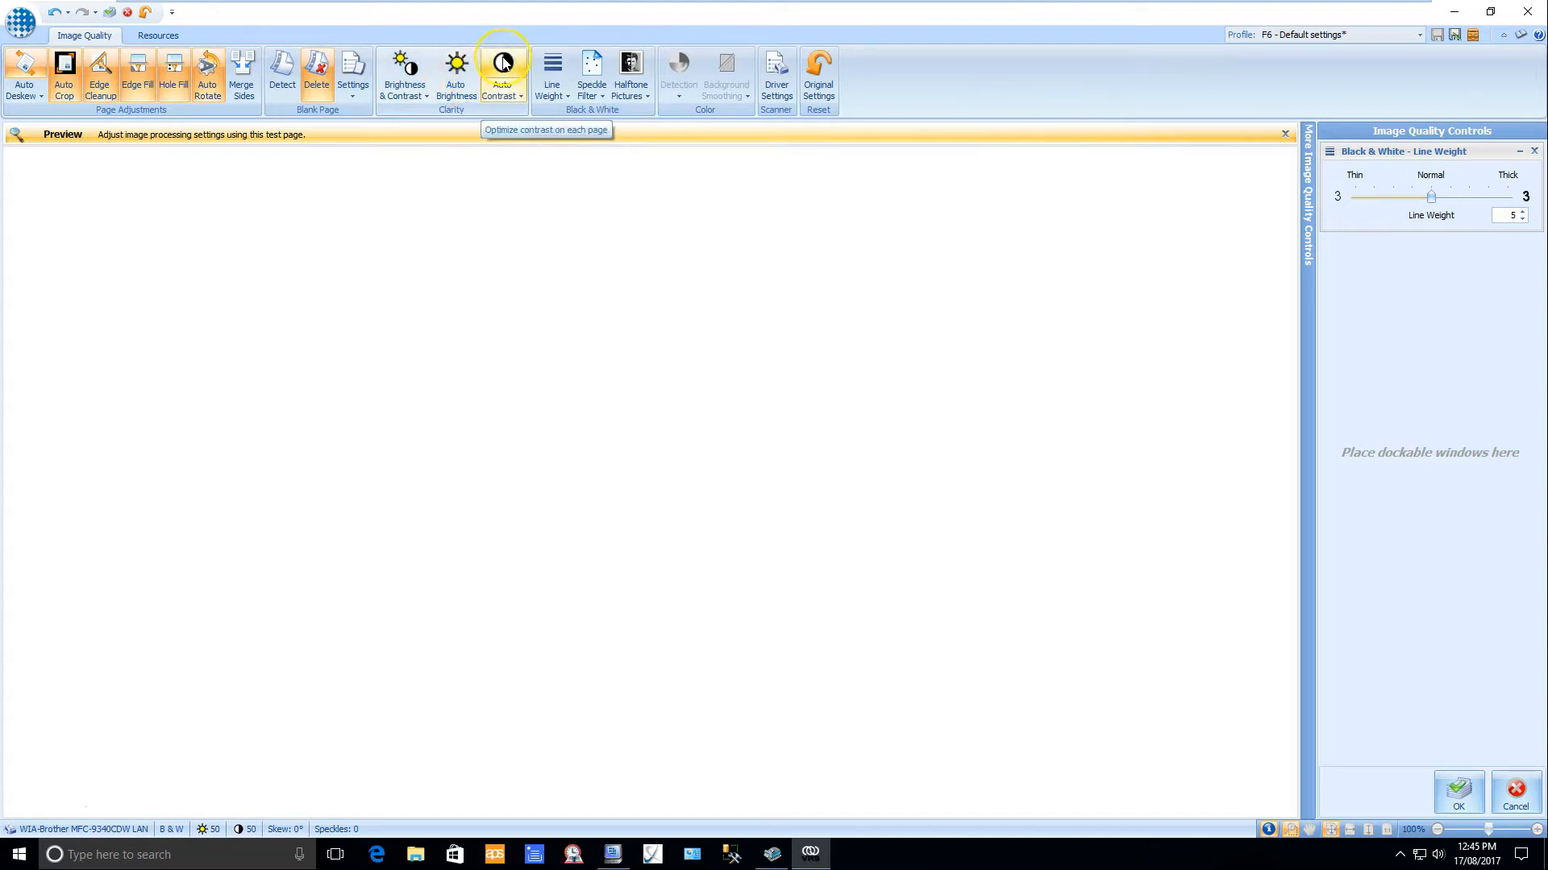
# Enable Auto Contrast with a contrast sensitivity of 4 and turn on Intelligent Cleanup with a noise sensitivity of 3
pyautogui.click(516, 93)
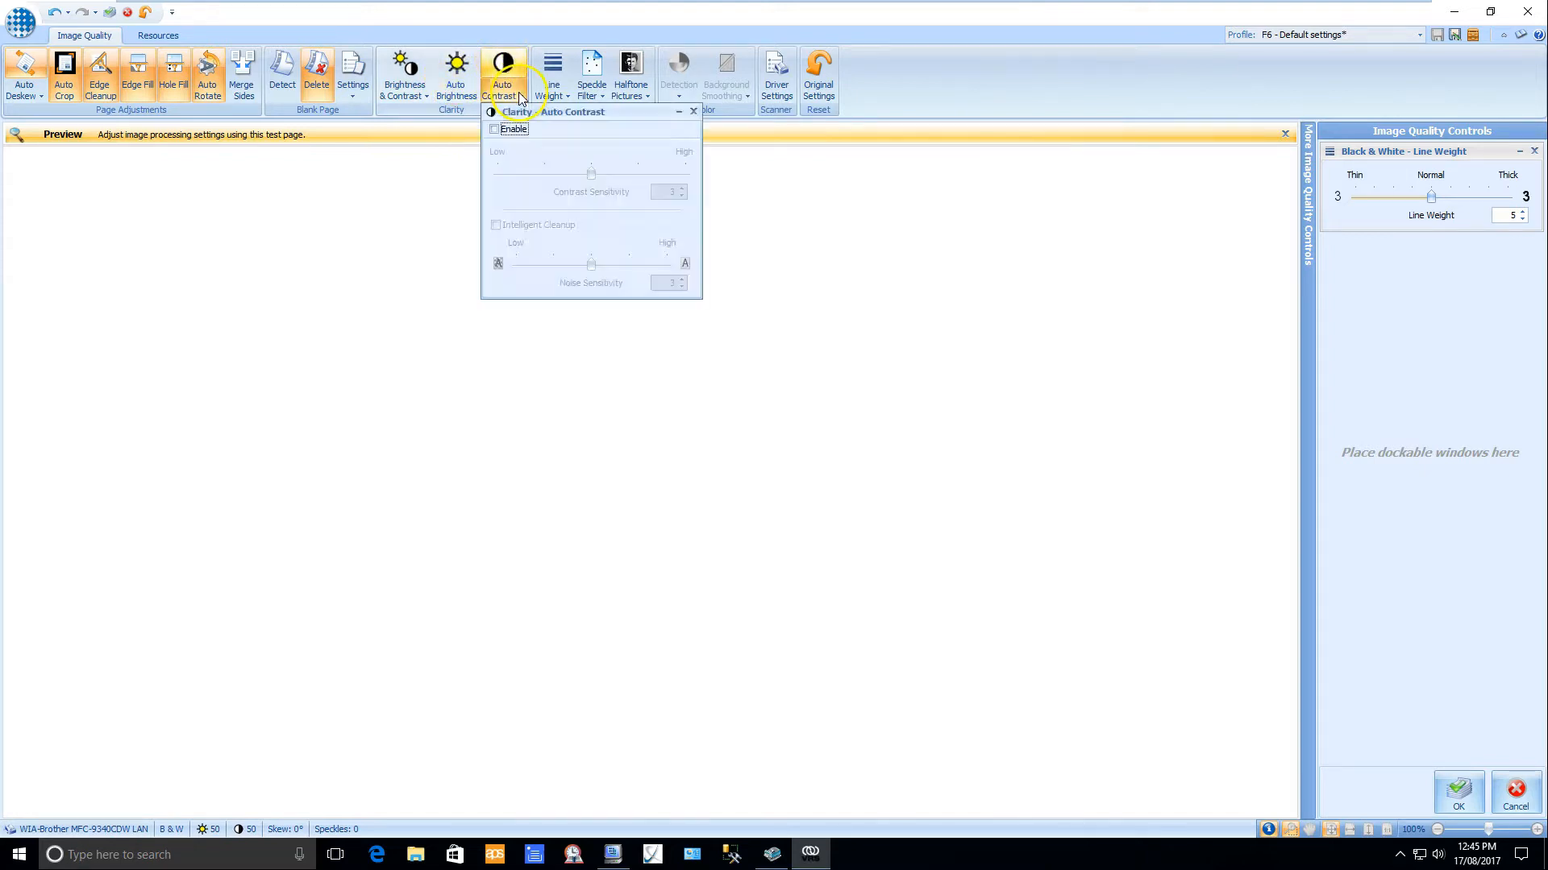
pyautogui.click(496, 129)
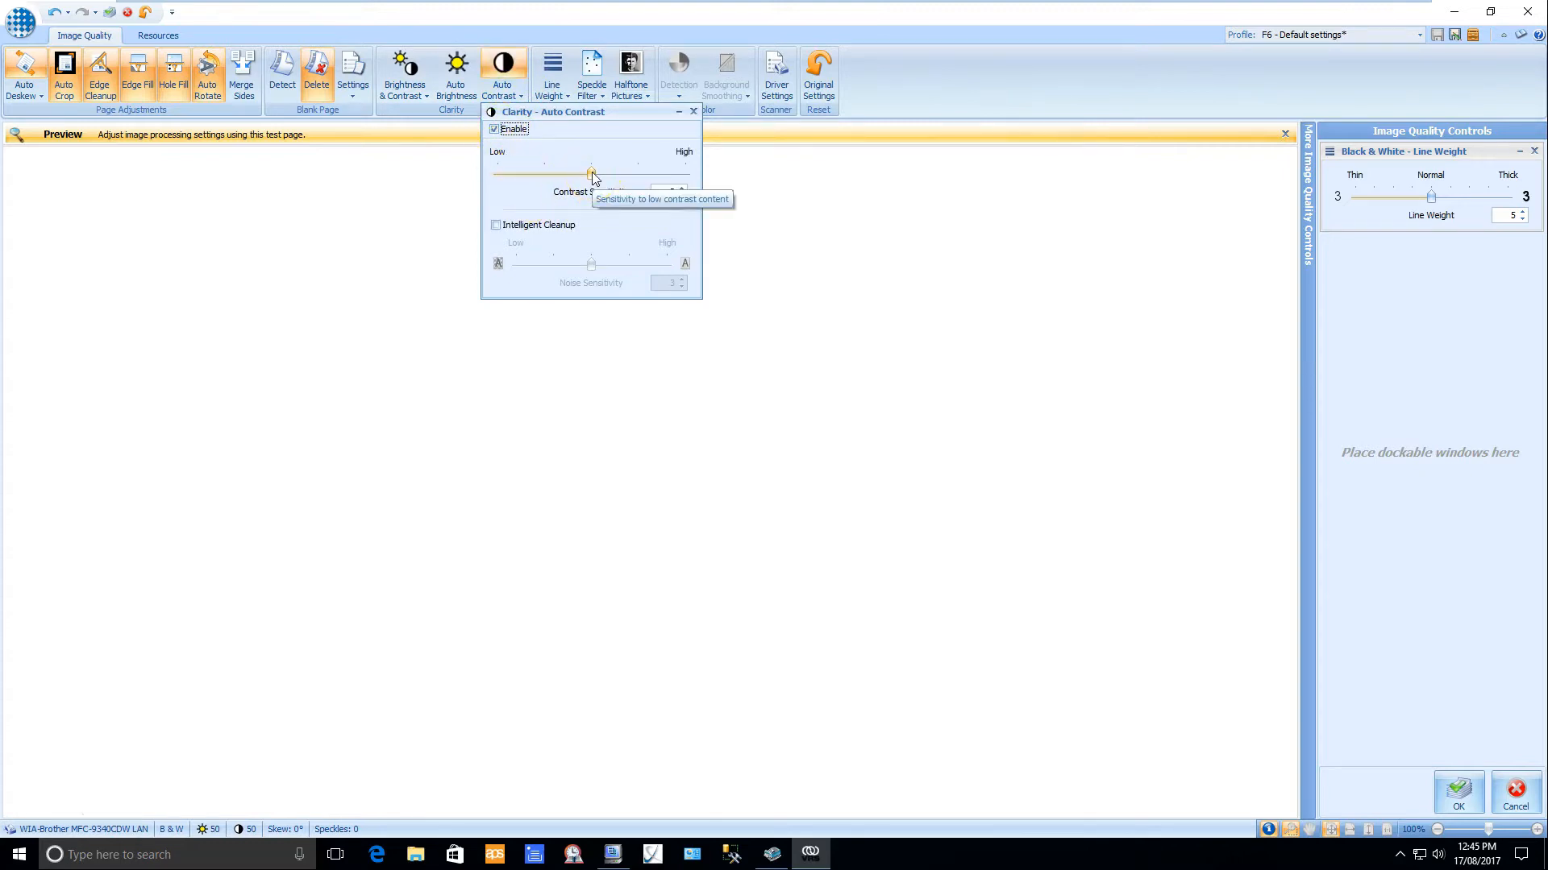
pyautogui.click(501, 226)
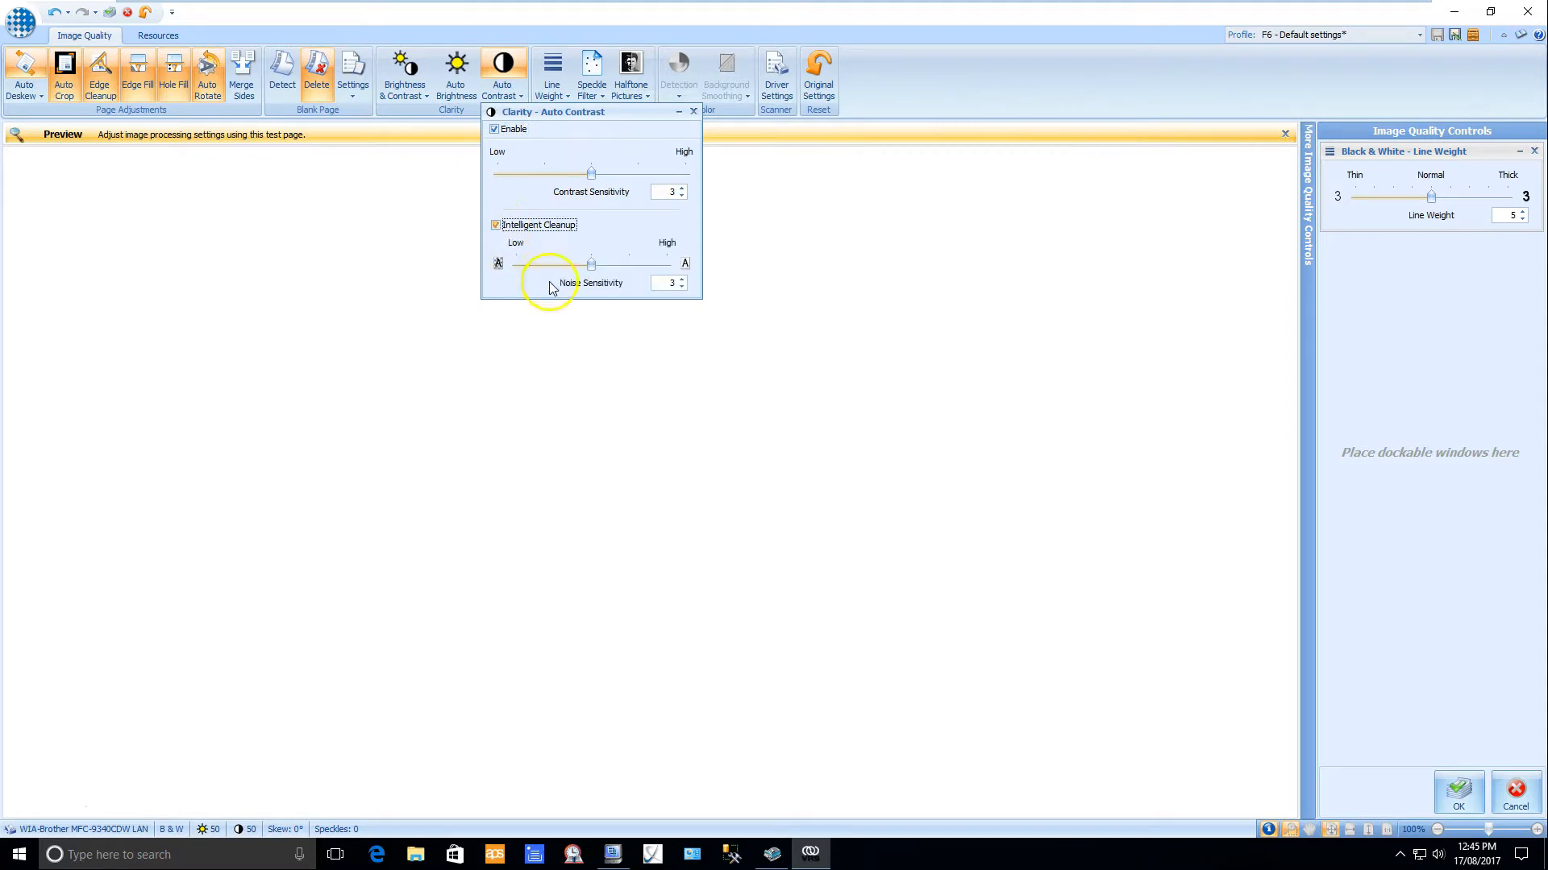
pyautogui.click(593, 179)
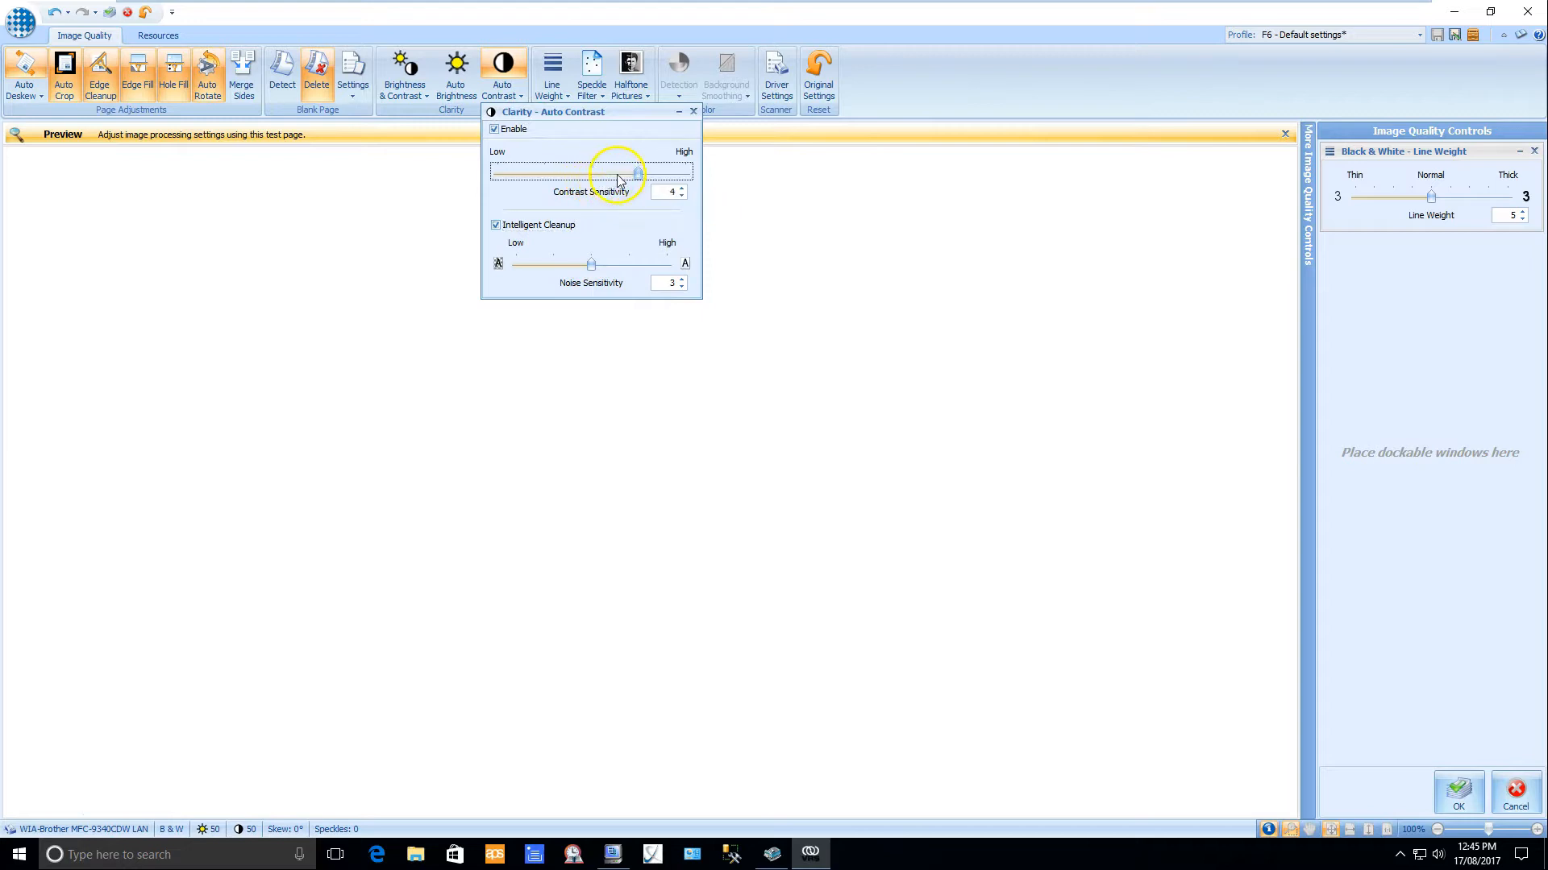
pyautogui.click(593, 266)
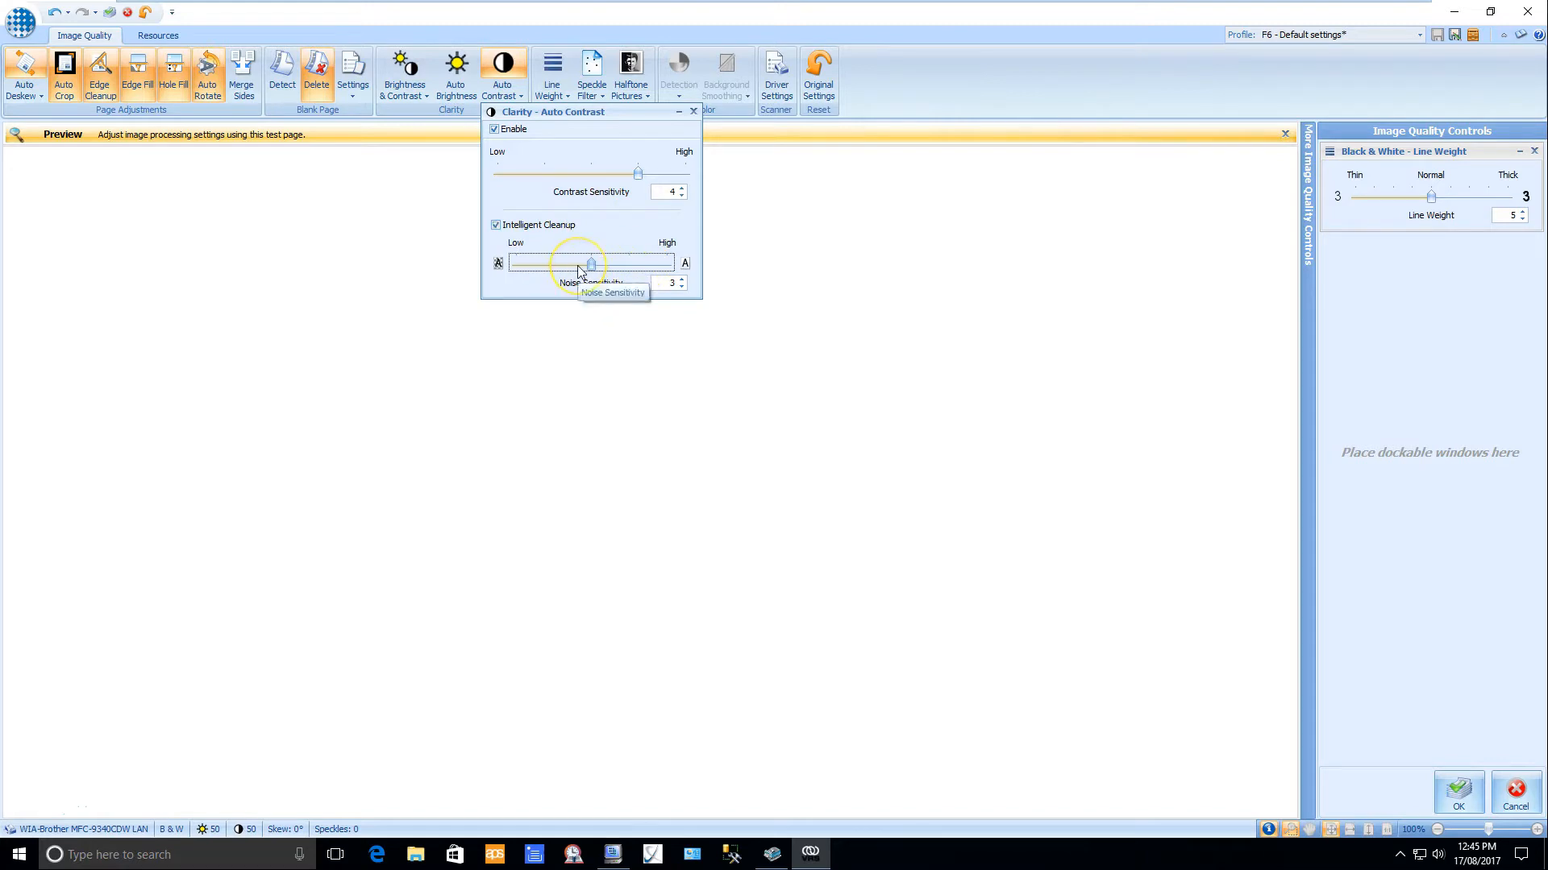
pyautogui.click(694, 112)
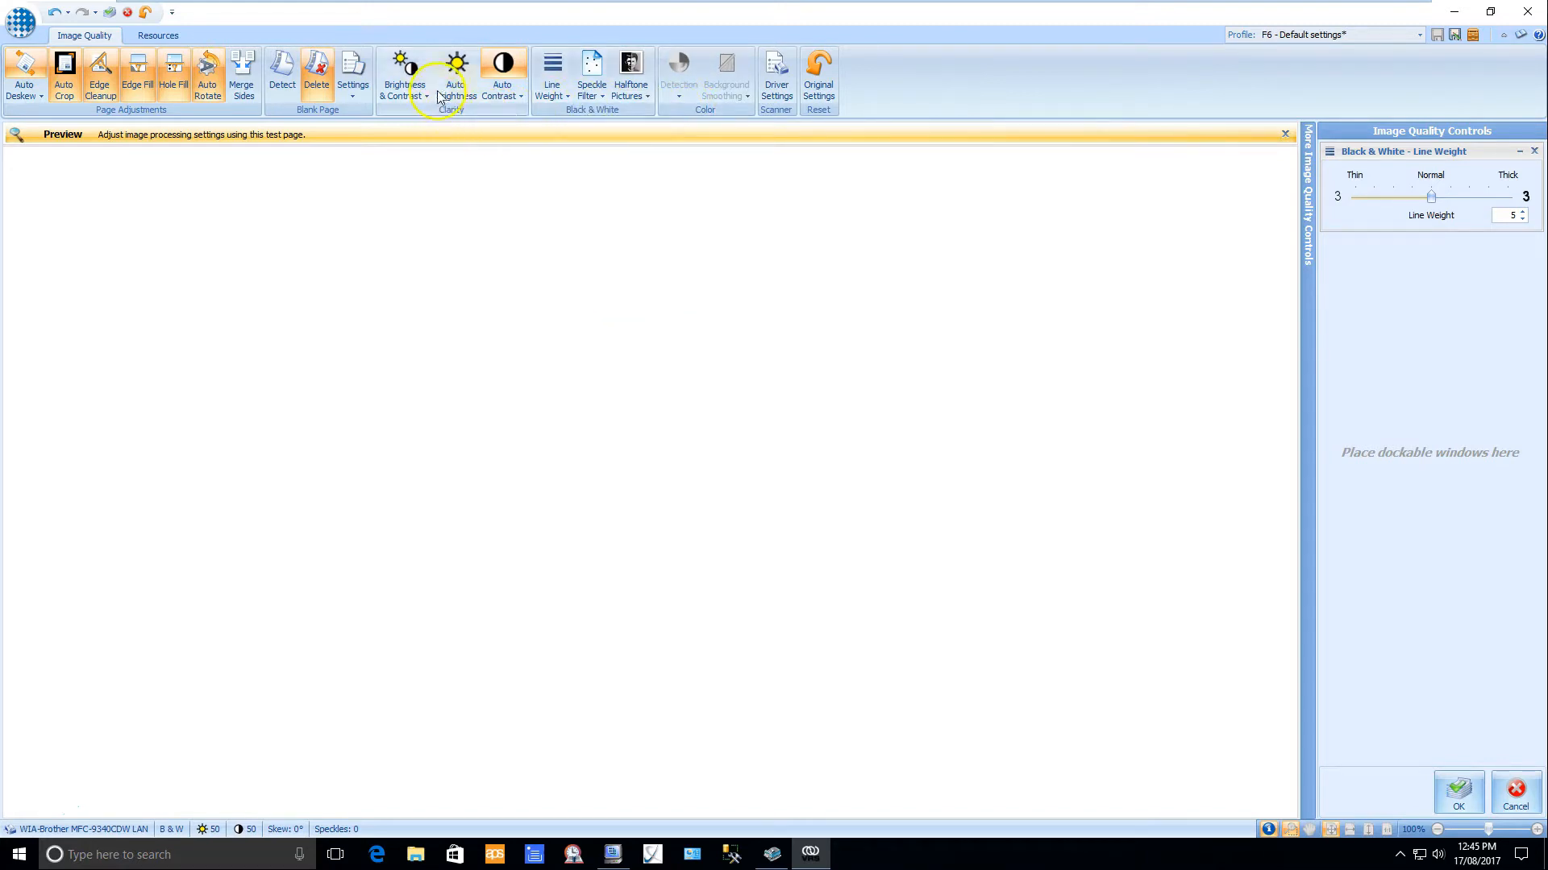
# Check the manual Brightness & Contrast values and enable Auto Brightness alongside Auto Contrast
pyautogui.click(409, 69)
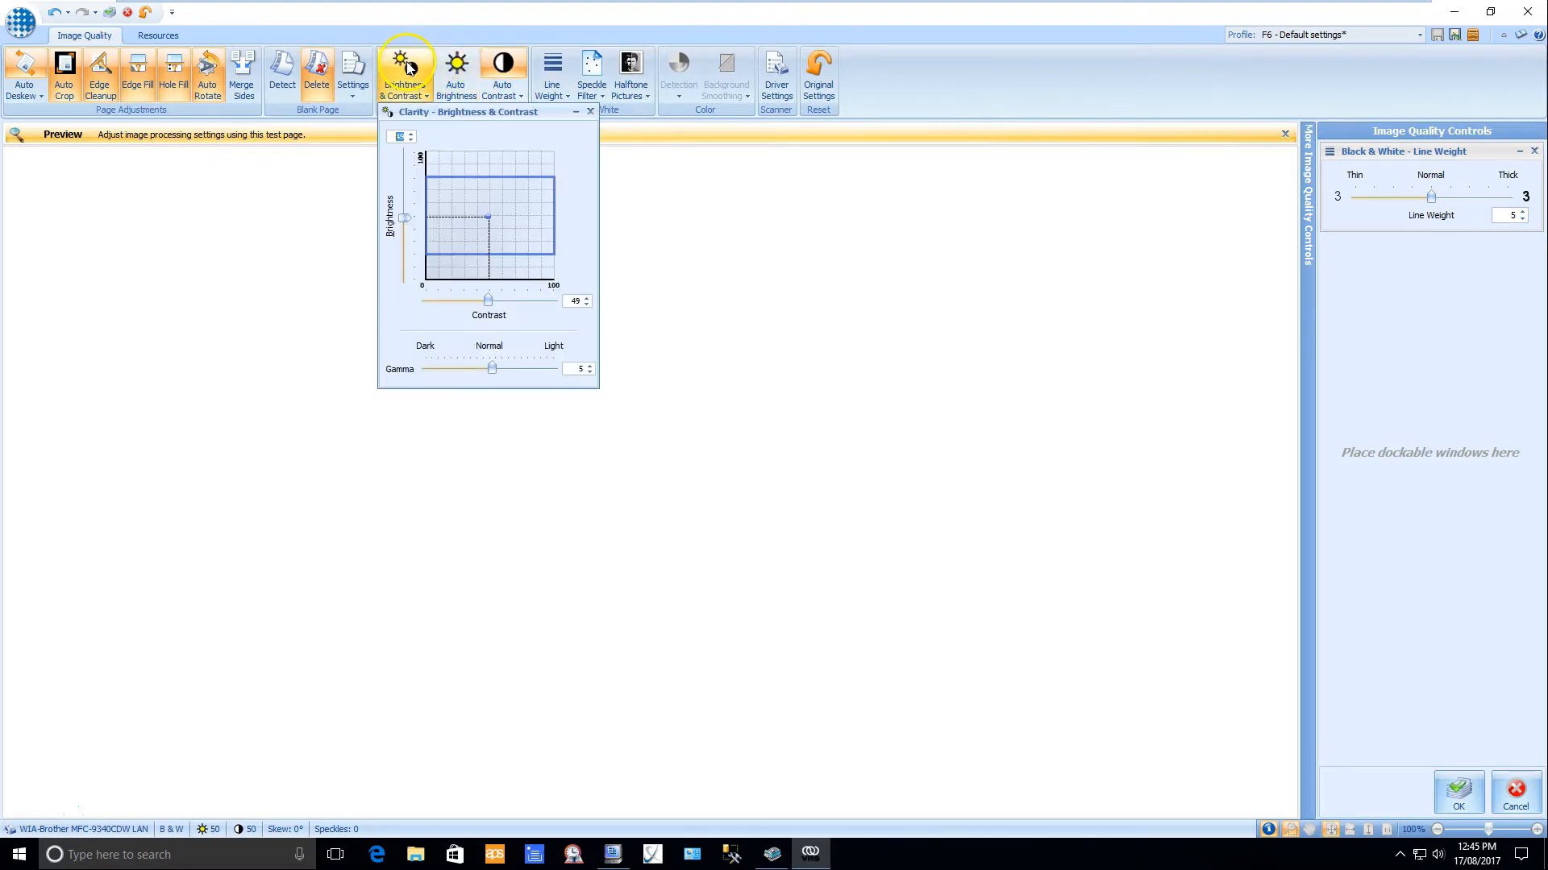
pyautogui.click(457, 68)
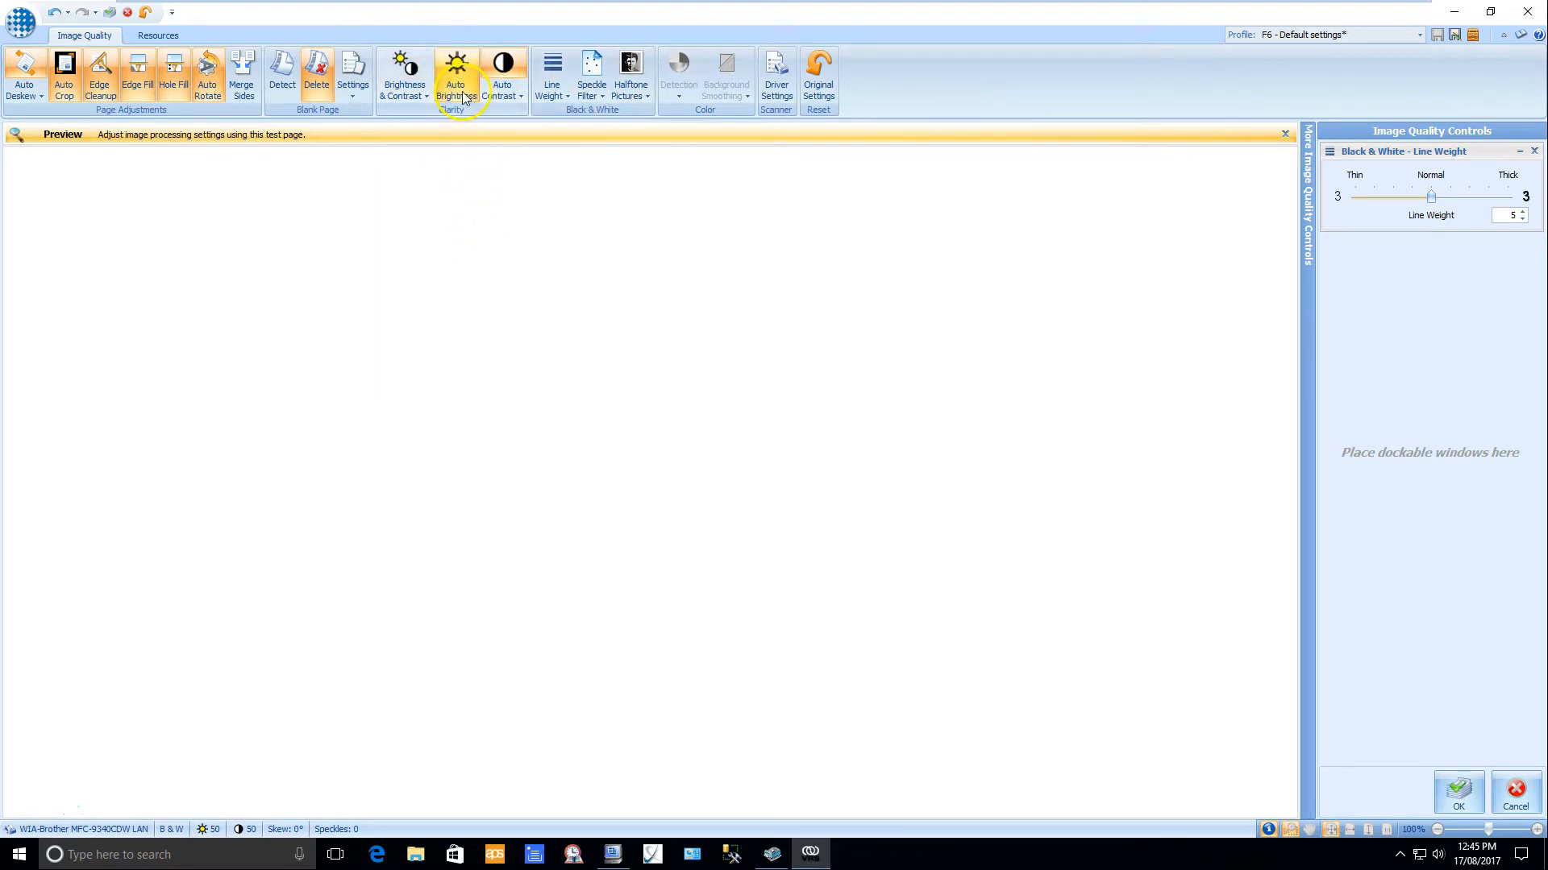
pyautogui.click(506, 73)
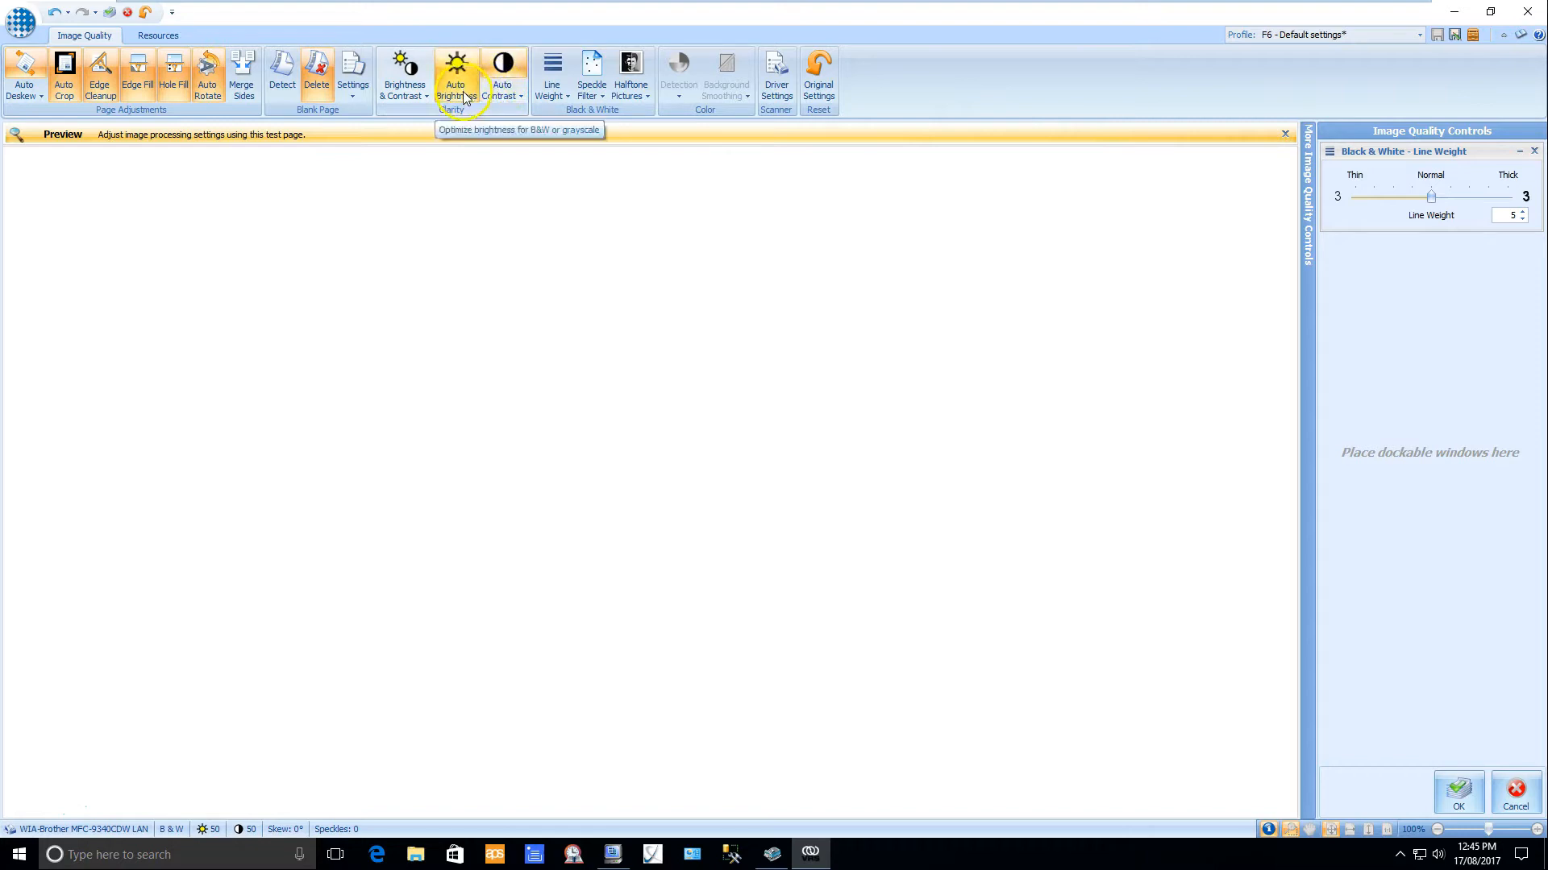
# Review the black-and-white settings for line weight, speckle filter size and halftone pictures
pyautogui.click(564, 97)
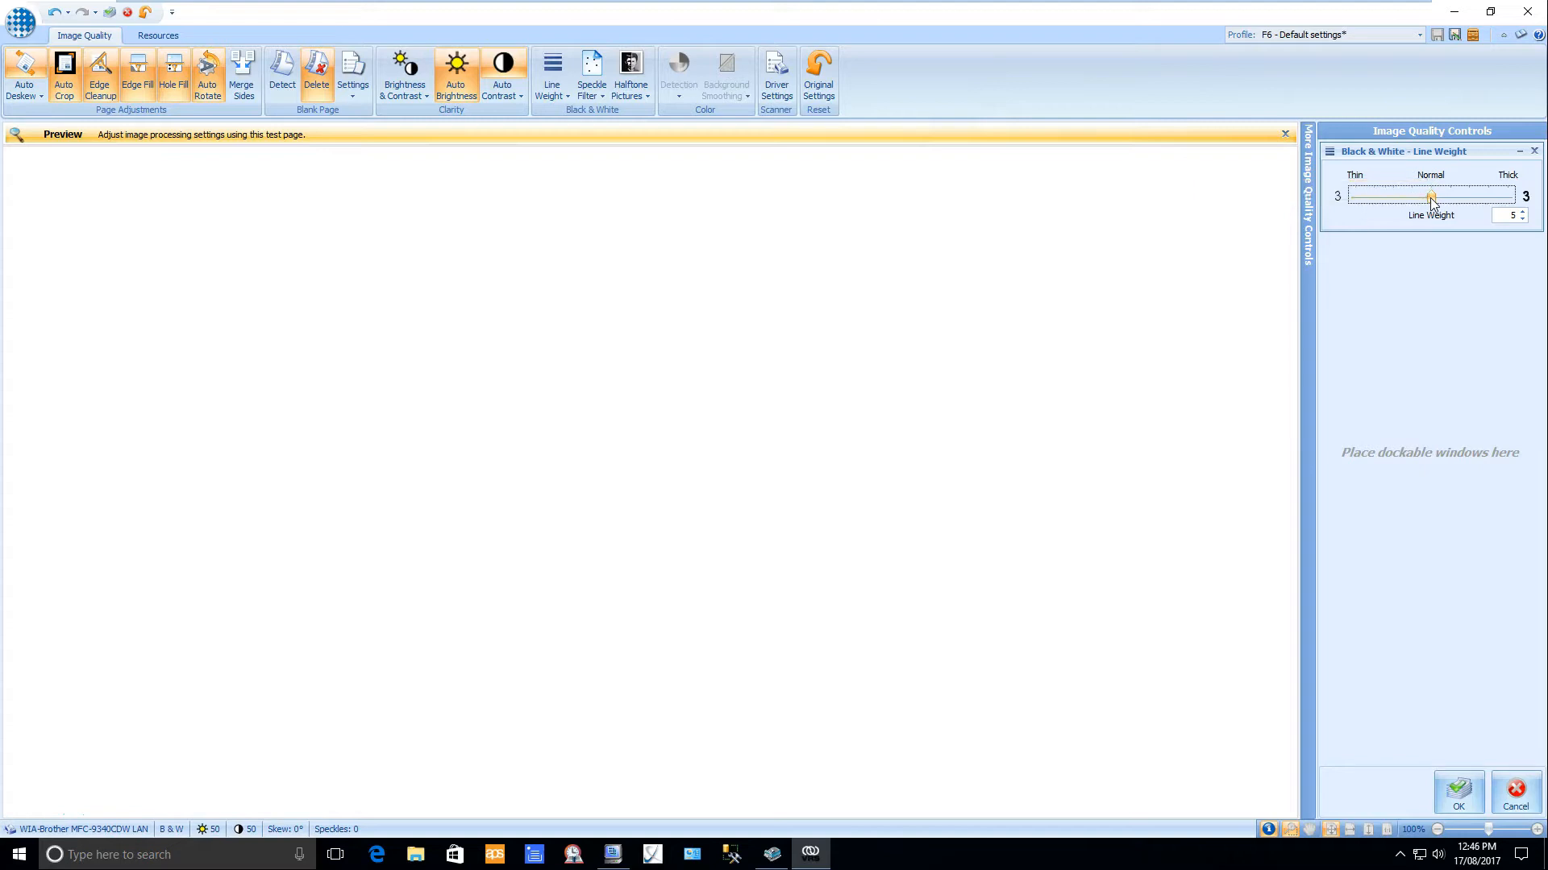
pyautogui.moveTo(1432, 198)
pyautogui.mouseDown()
pyautogui.moveTo(1393, 210)
pyautogui.moveTo(1485, 207)
pyautogui.moveTo(1431, 207)
pyautogui.mouseUp()
pyautogui.click(597, 77)
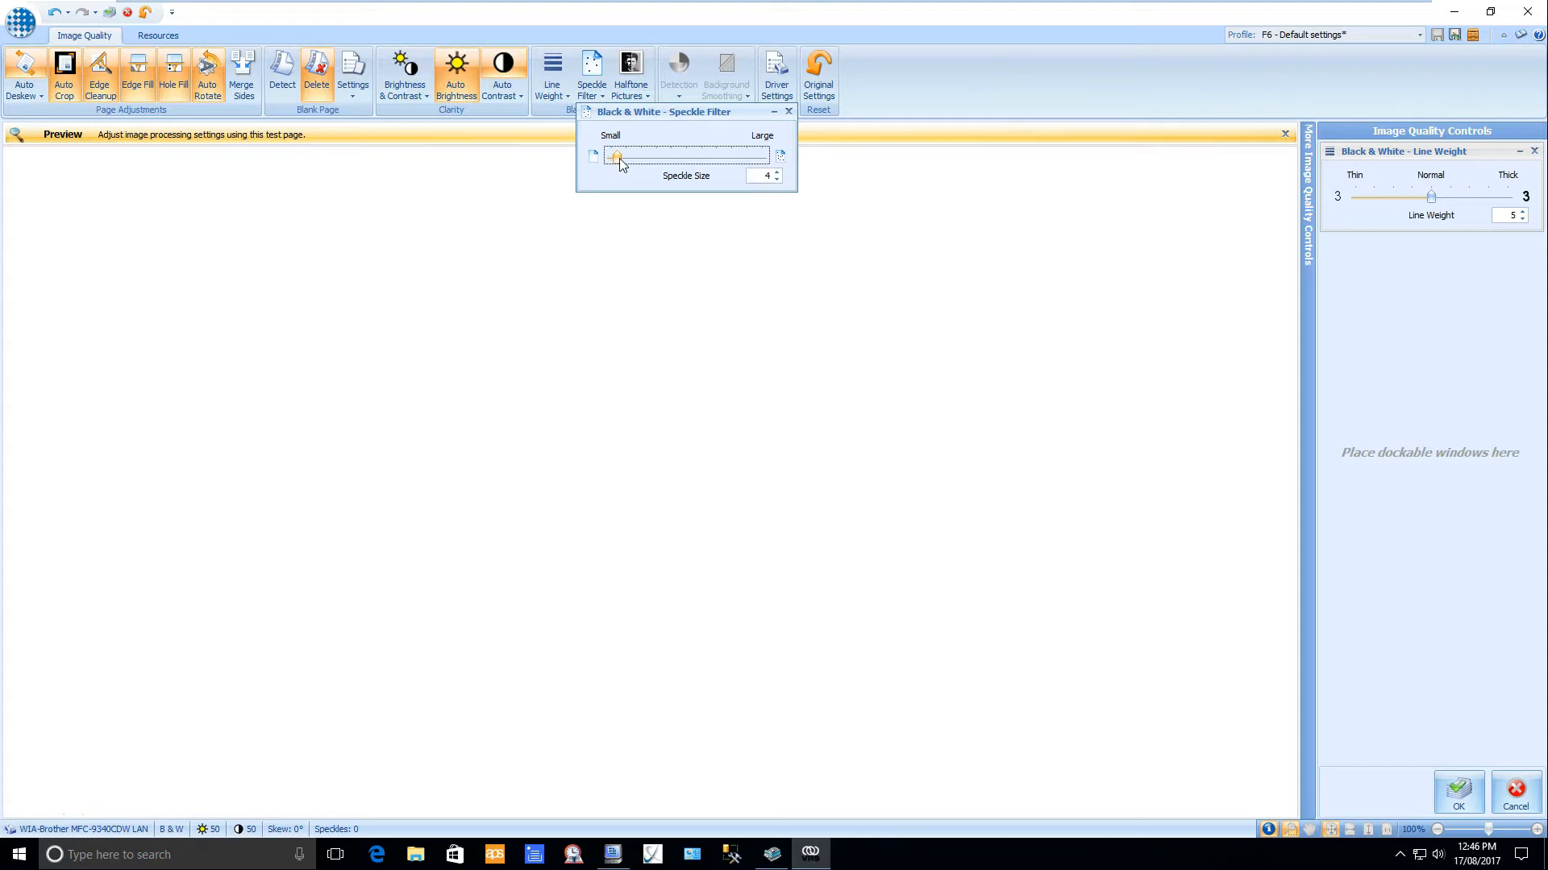
pyautogui.click(789, 113)
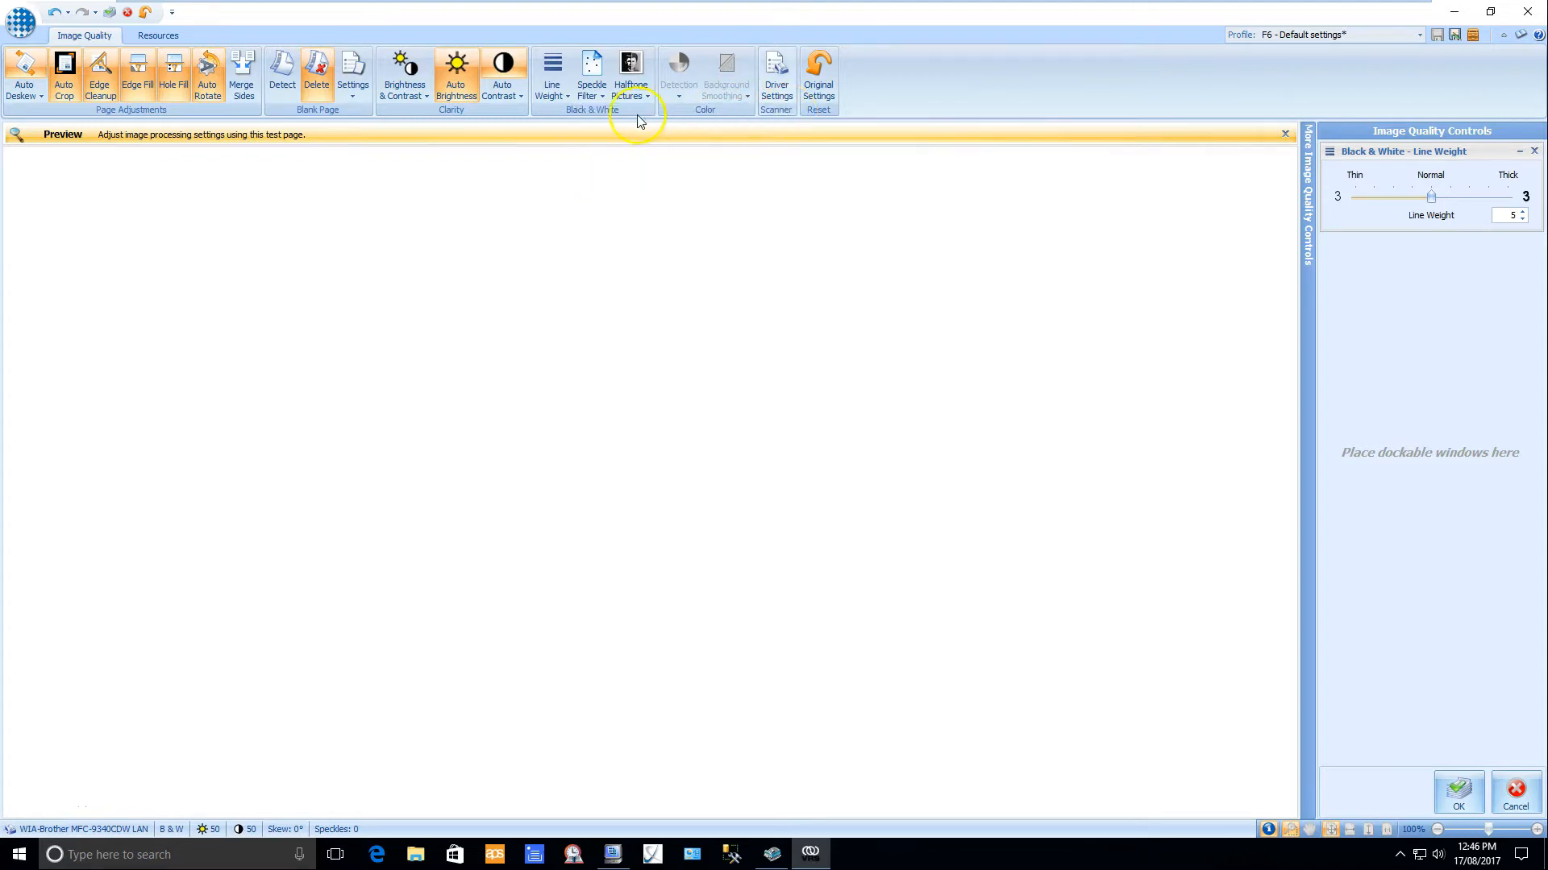
pyautogui.click(635, 70)
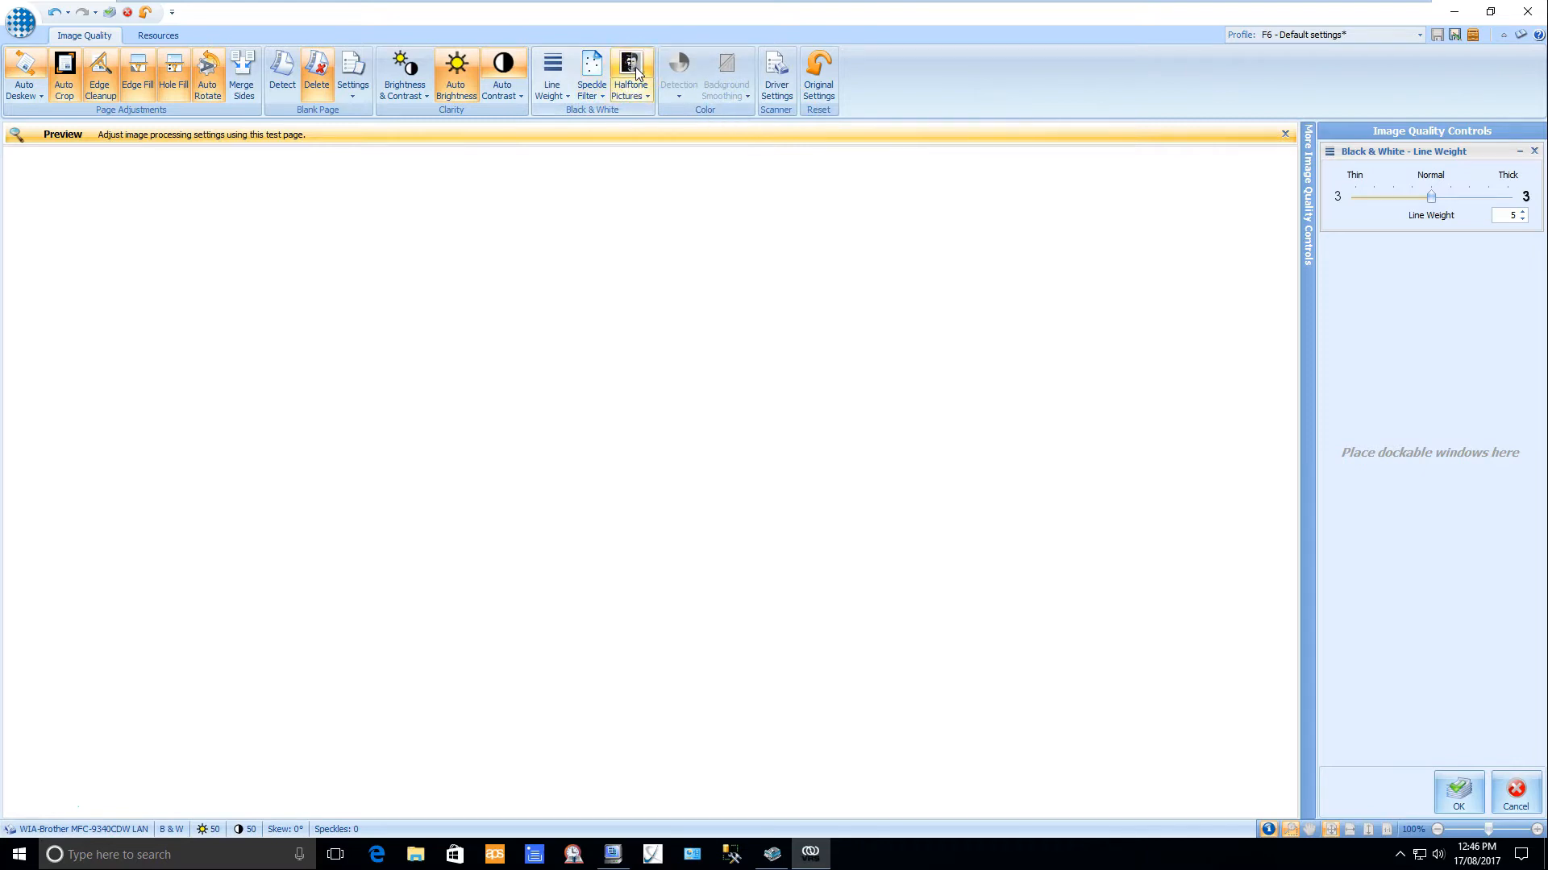
pyautogui.click(641, 91)
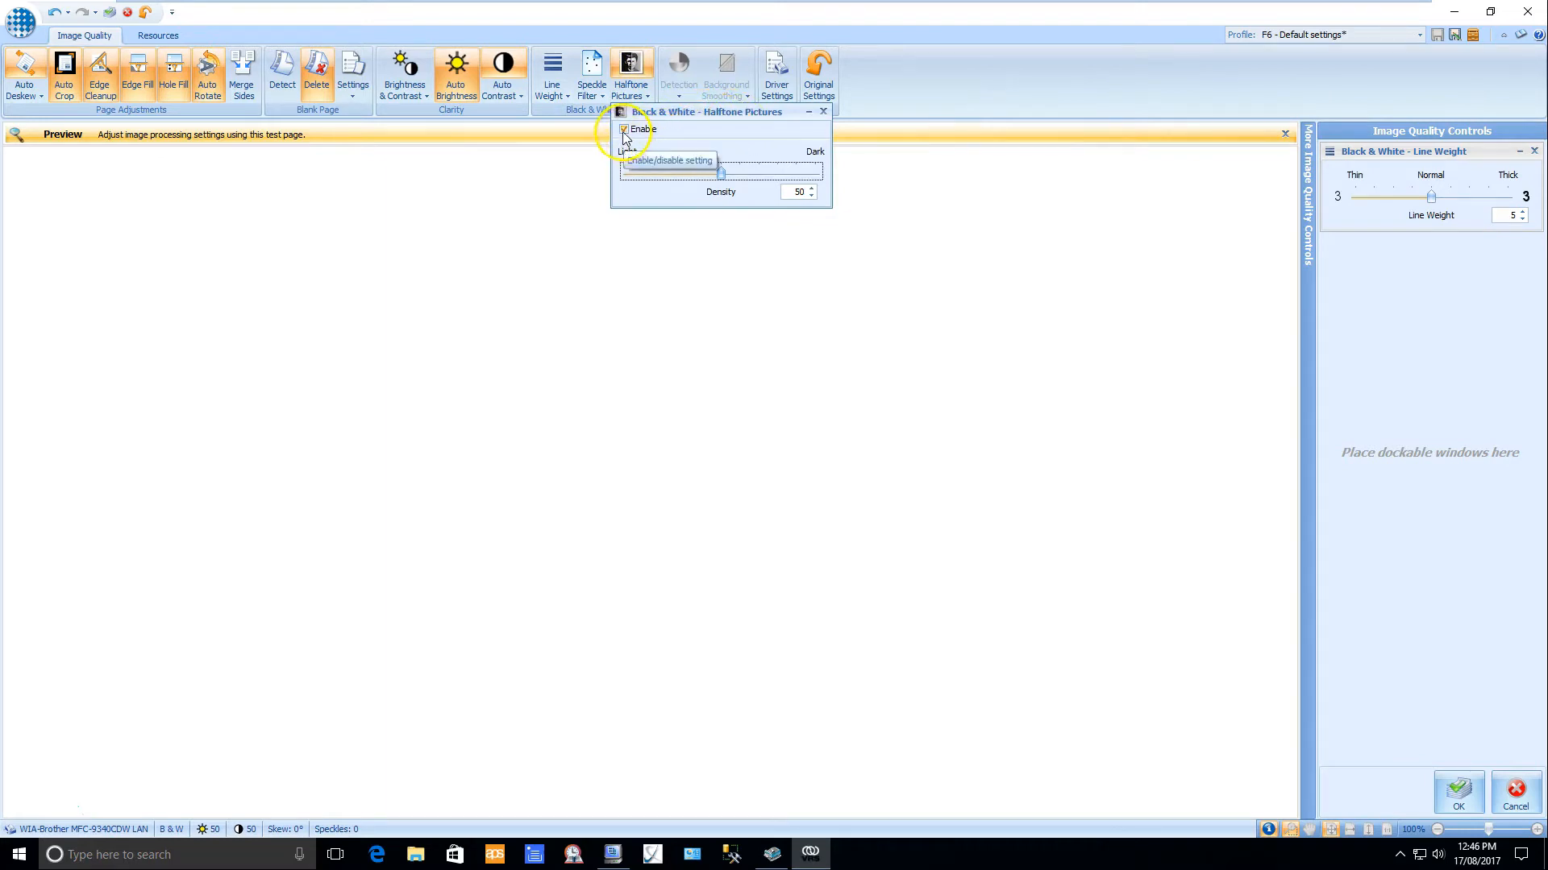
pyautogui.click(822, 113)
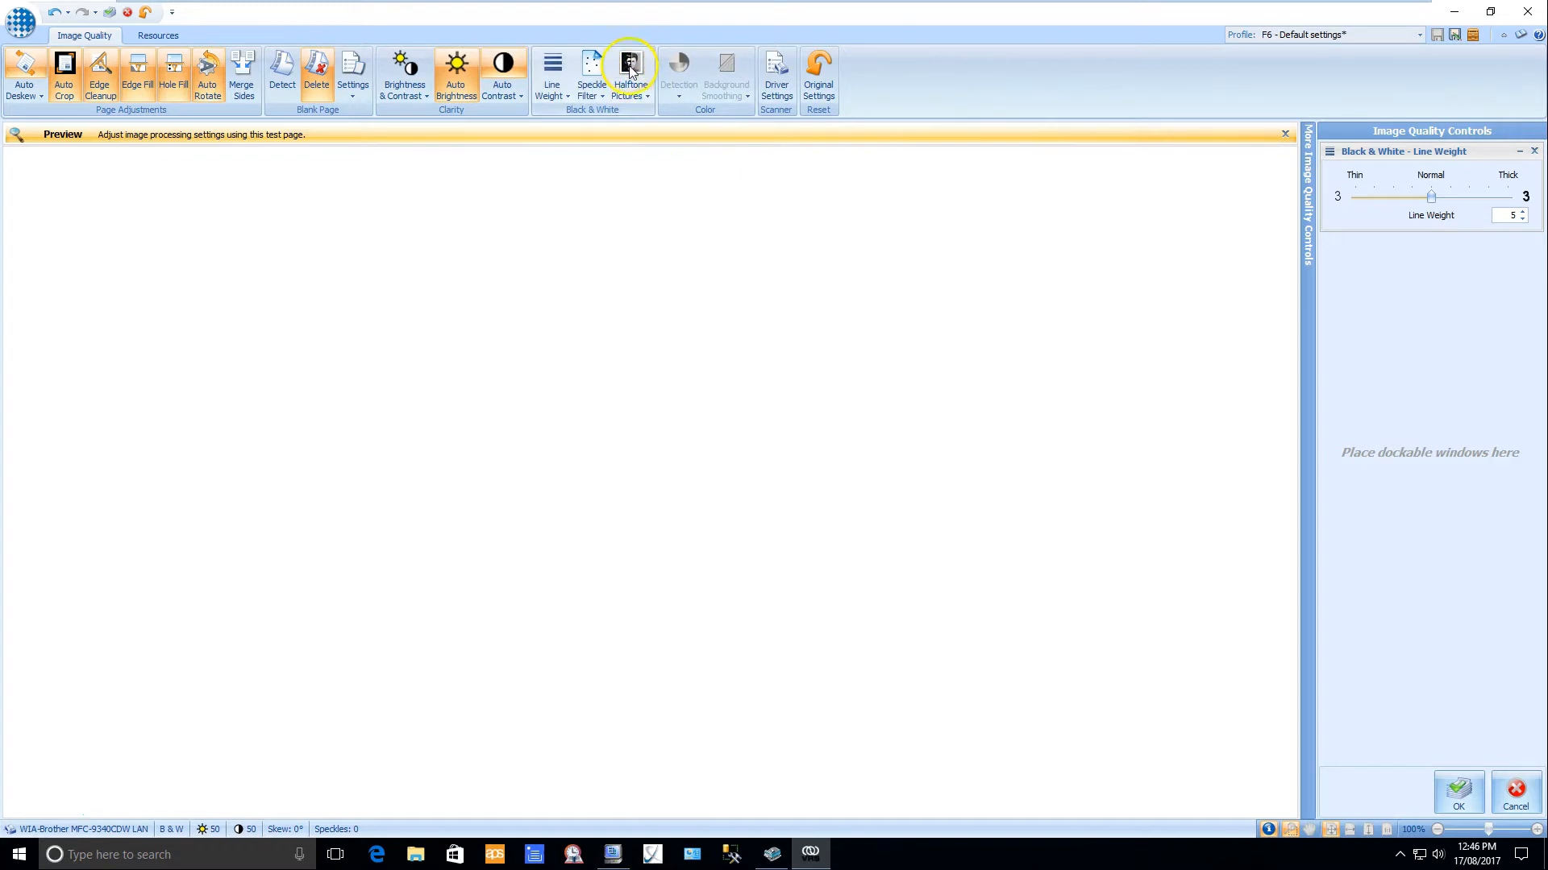
# Recheck the Auto Contrast, Brightness & Contrast and Auto Brightness settings, and view the available support and theme resources
pyautogui.click(502, 71)
pyautogui.click(510, 81)
pyautogui.click(519, 97)
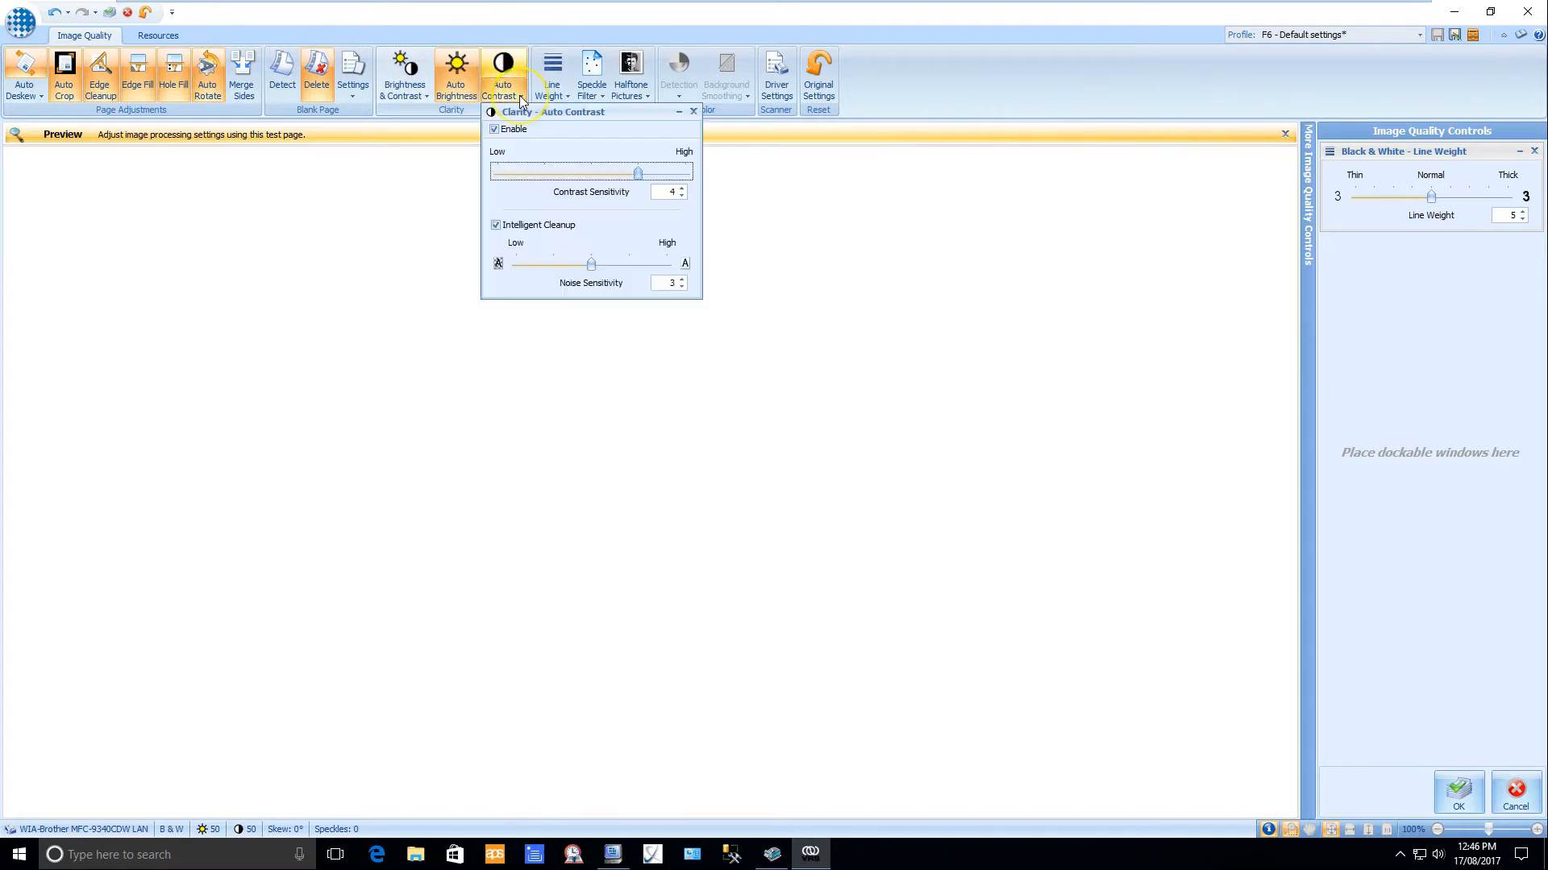
pyautogui.click(822, 201)
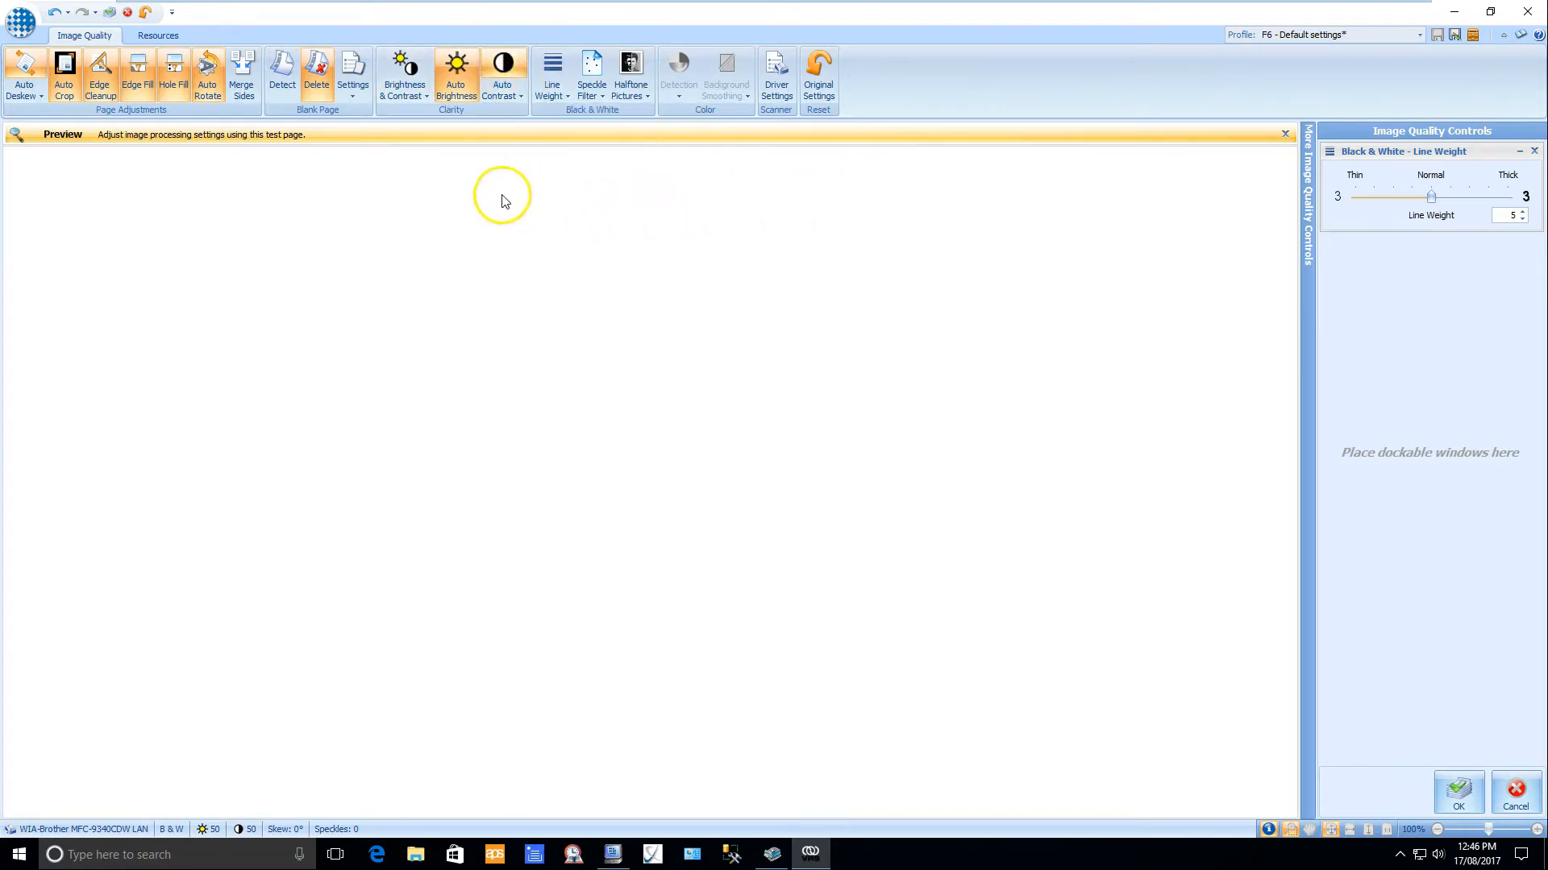
pyautogui.click(417, 73)
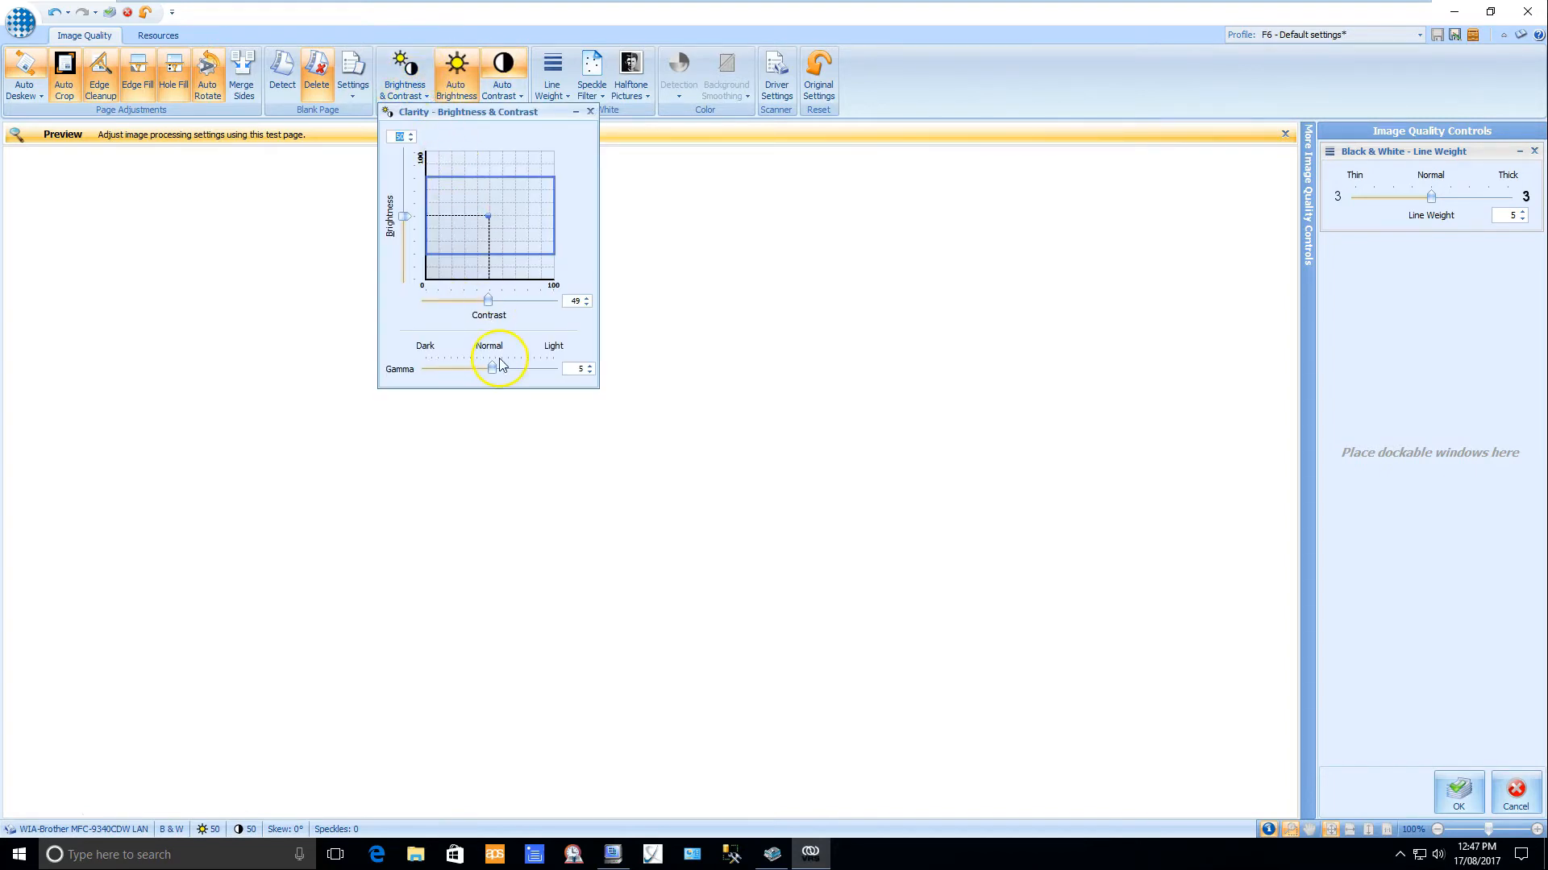
pyautogui.click(591, 112)
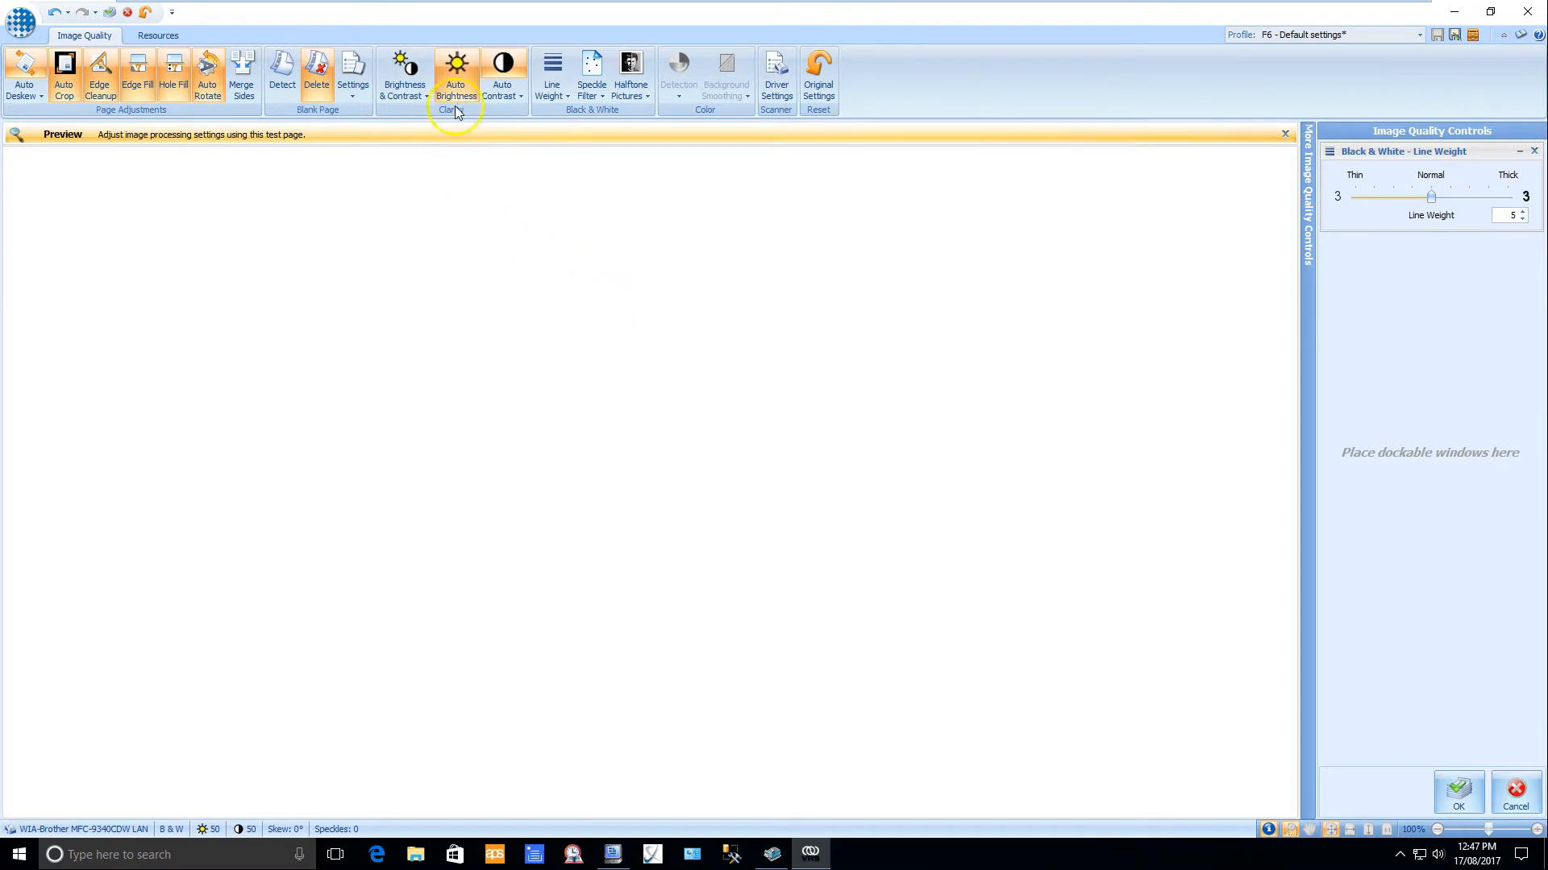
pyautogui.click(455, 66)
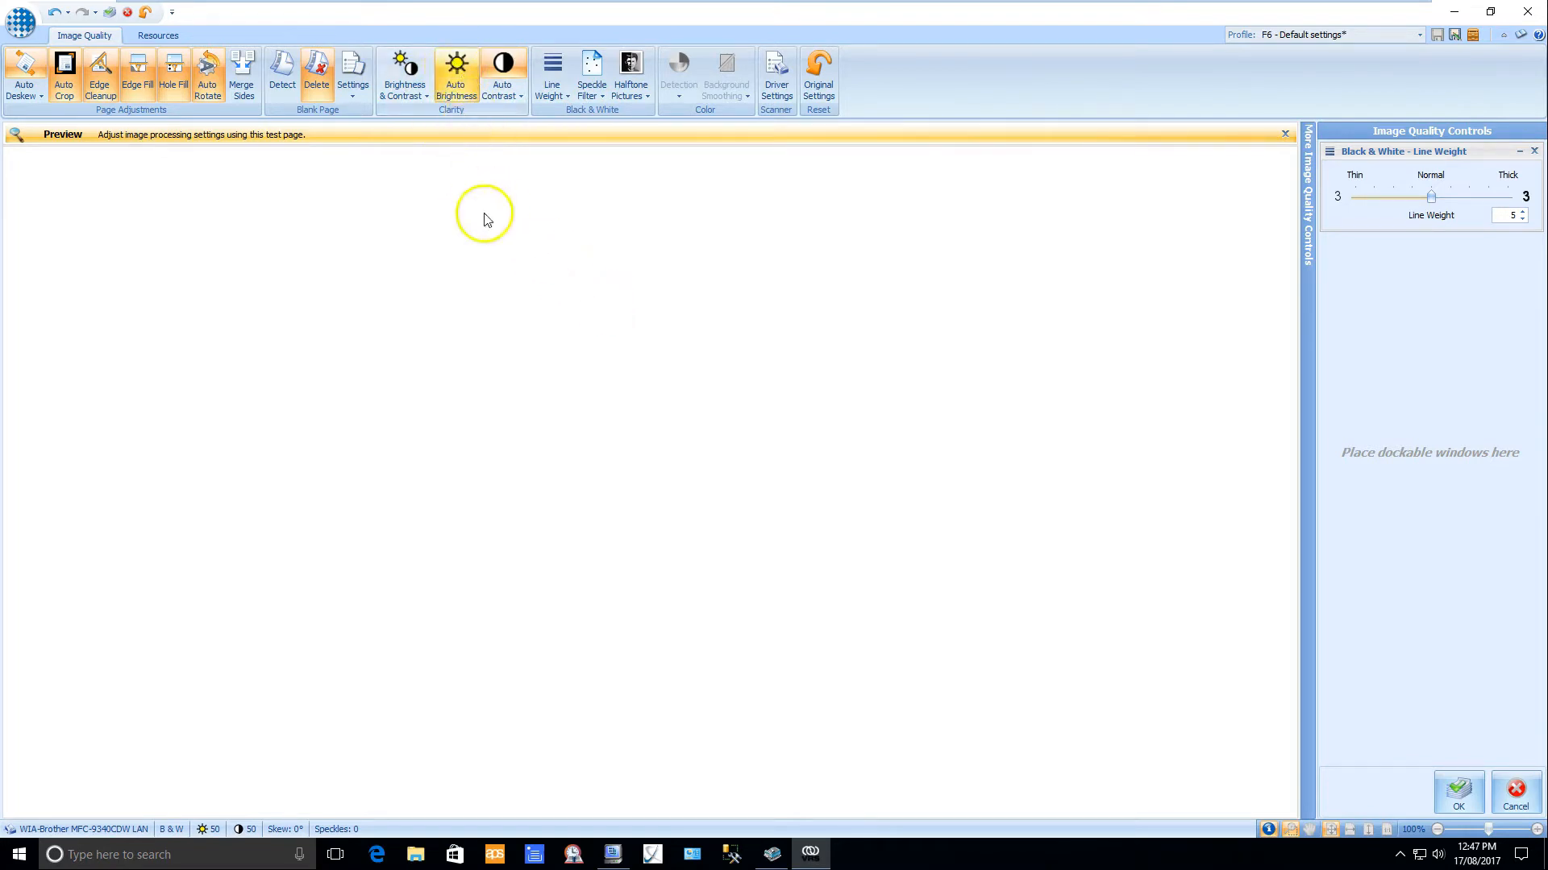
pyautogui.click(457, 69)
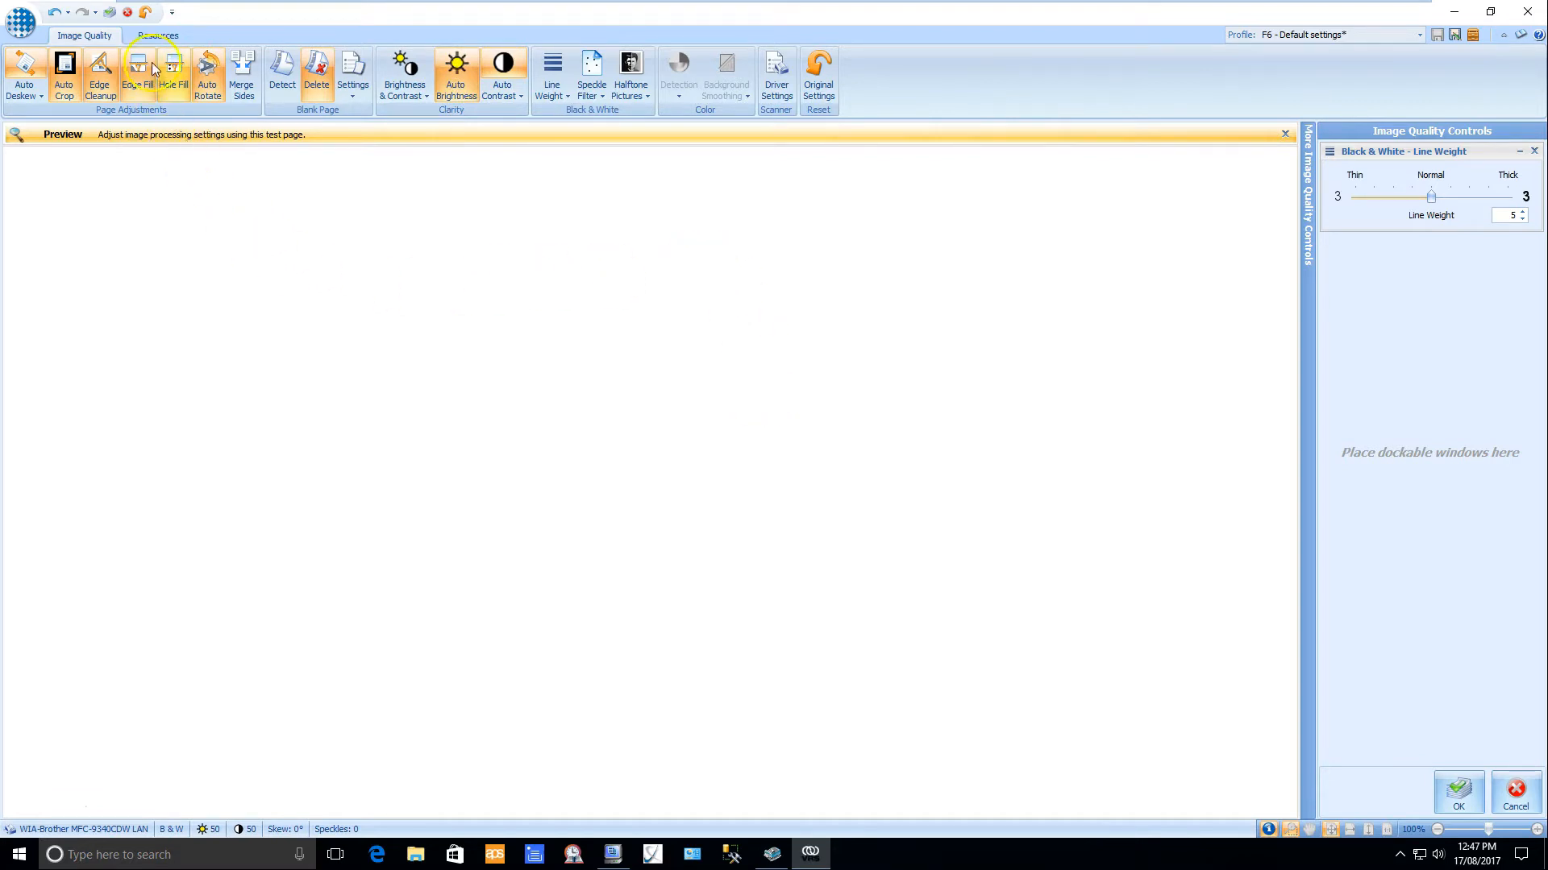
pyautogui.click(155, 37)
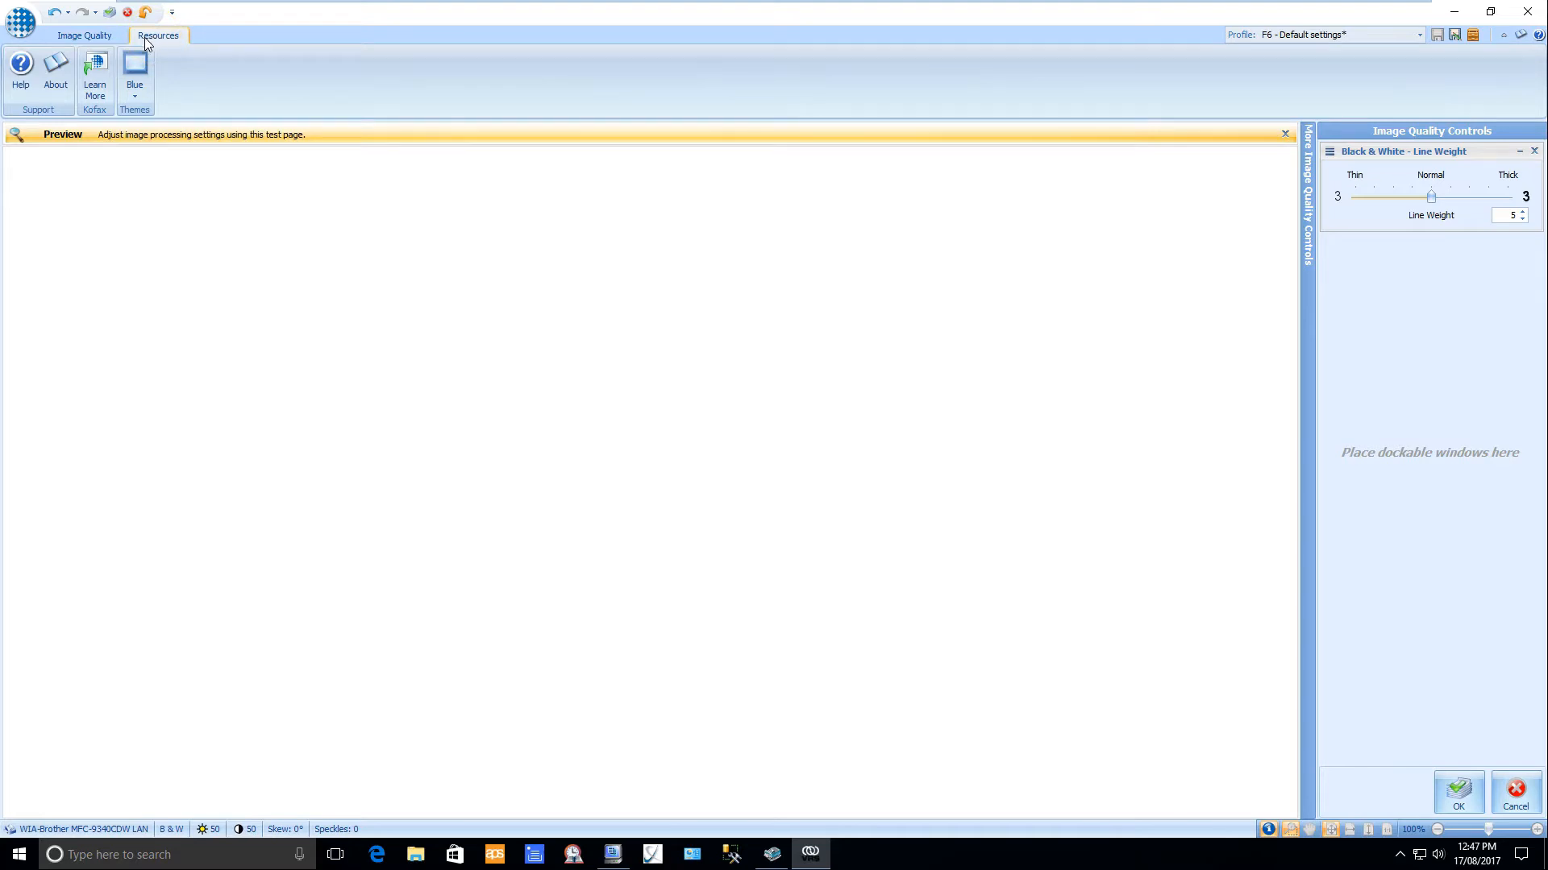
pyautogui.click(91, 39)
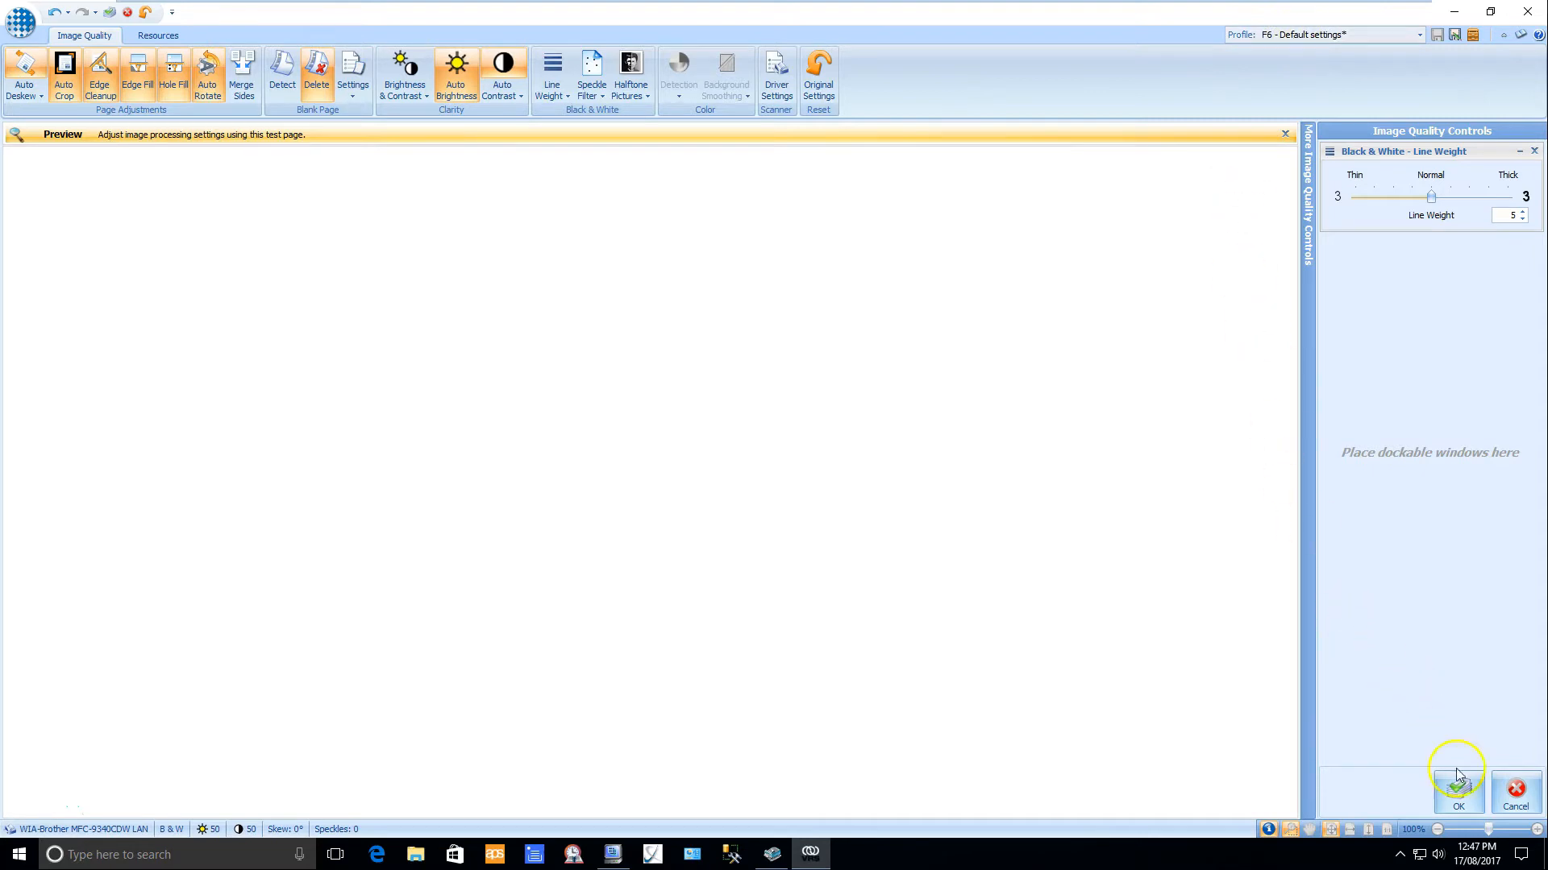
# Accept the image quality settings and source properties, and save the scanner profile as BAS - IAS - PAYG for Brother SVRS and AIPE
pyautogui.click(1460, 797)
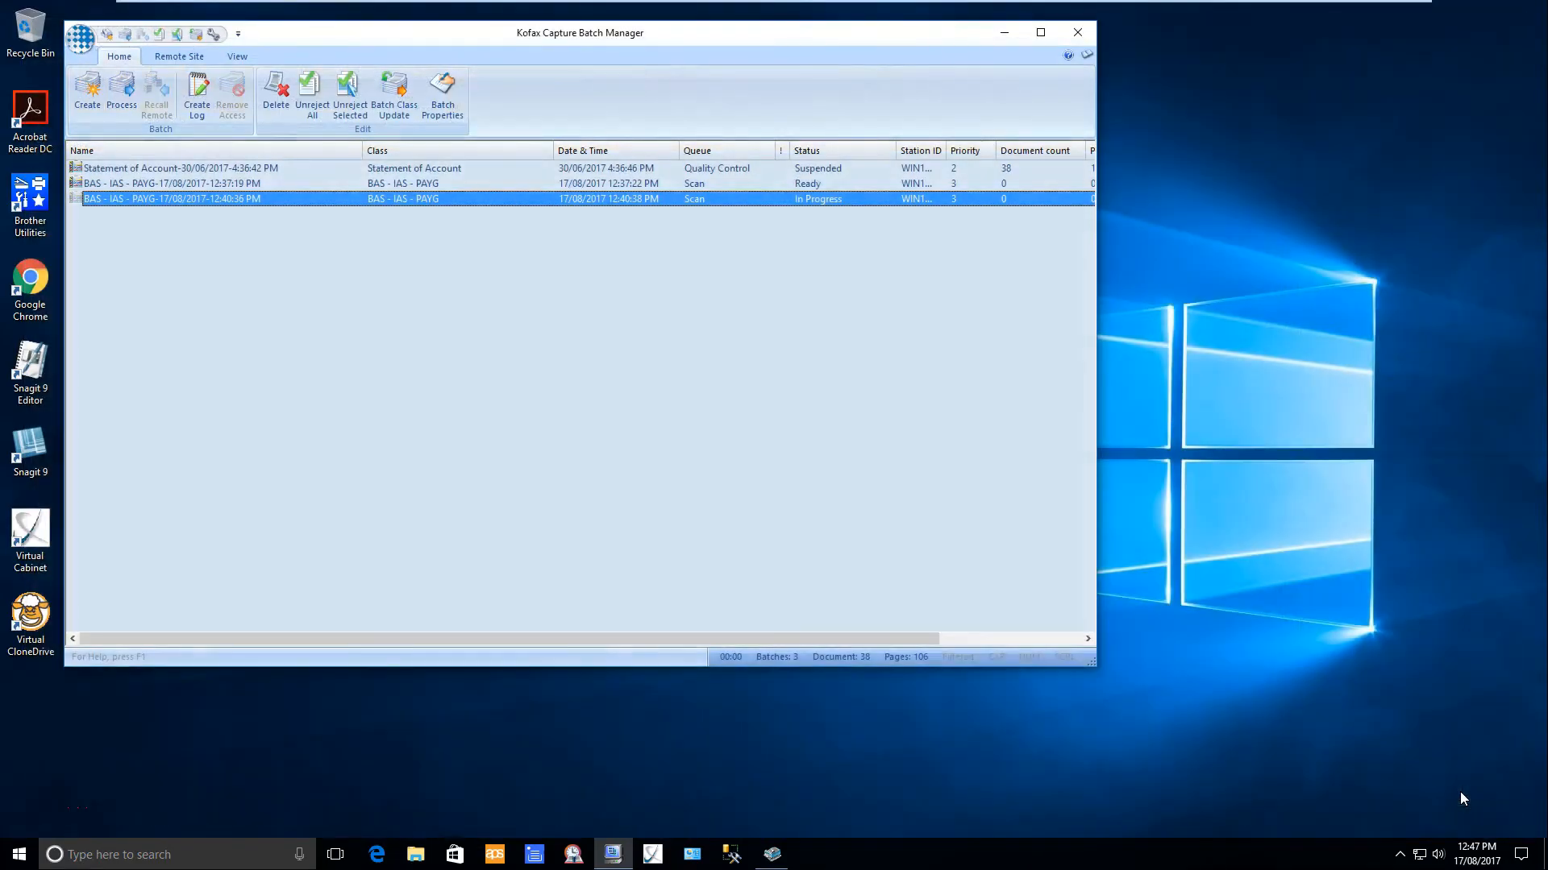
pyautogui.click(772, 853)
pyautogui.click(661, 525)
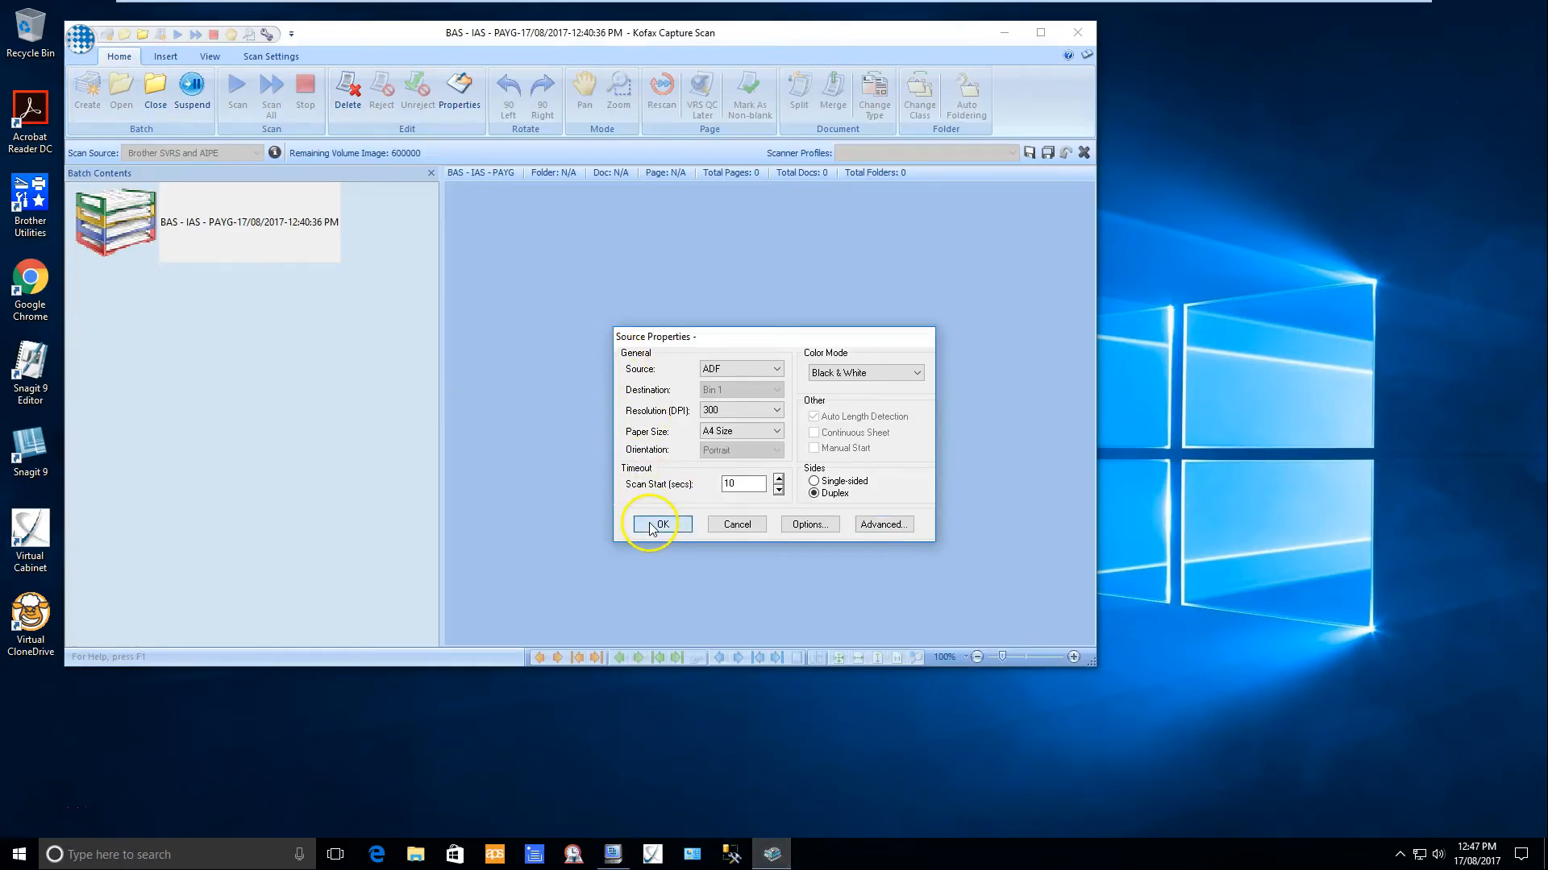
pyautogui.click(1029, 153)
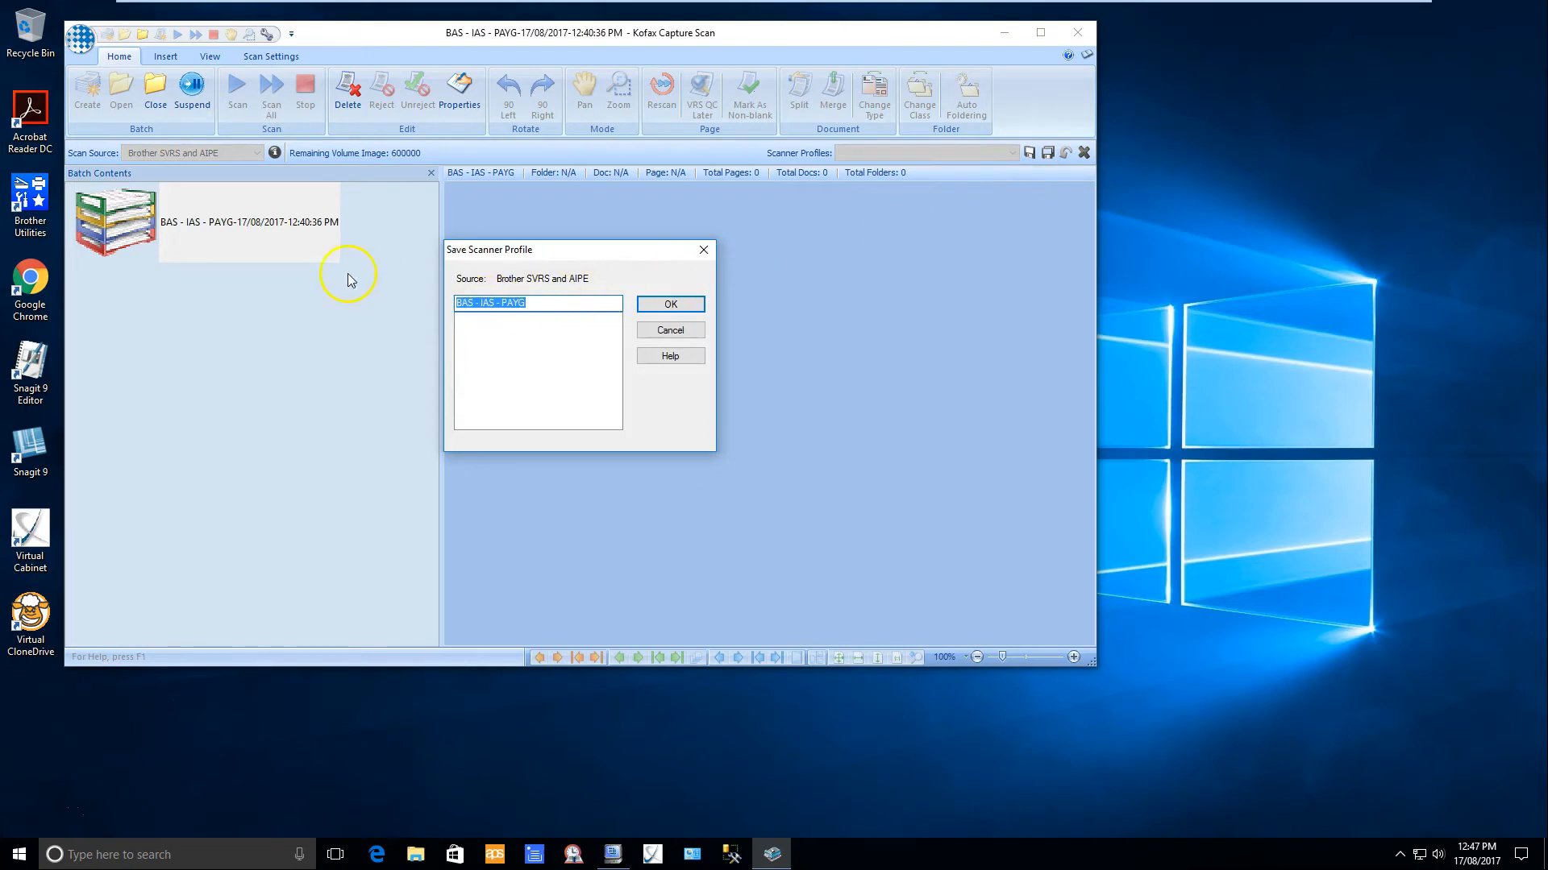
pyautogui.click(672, 310)
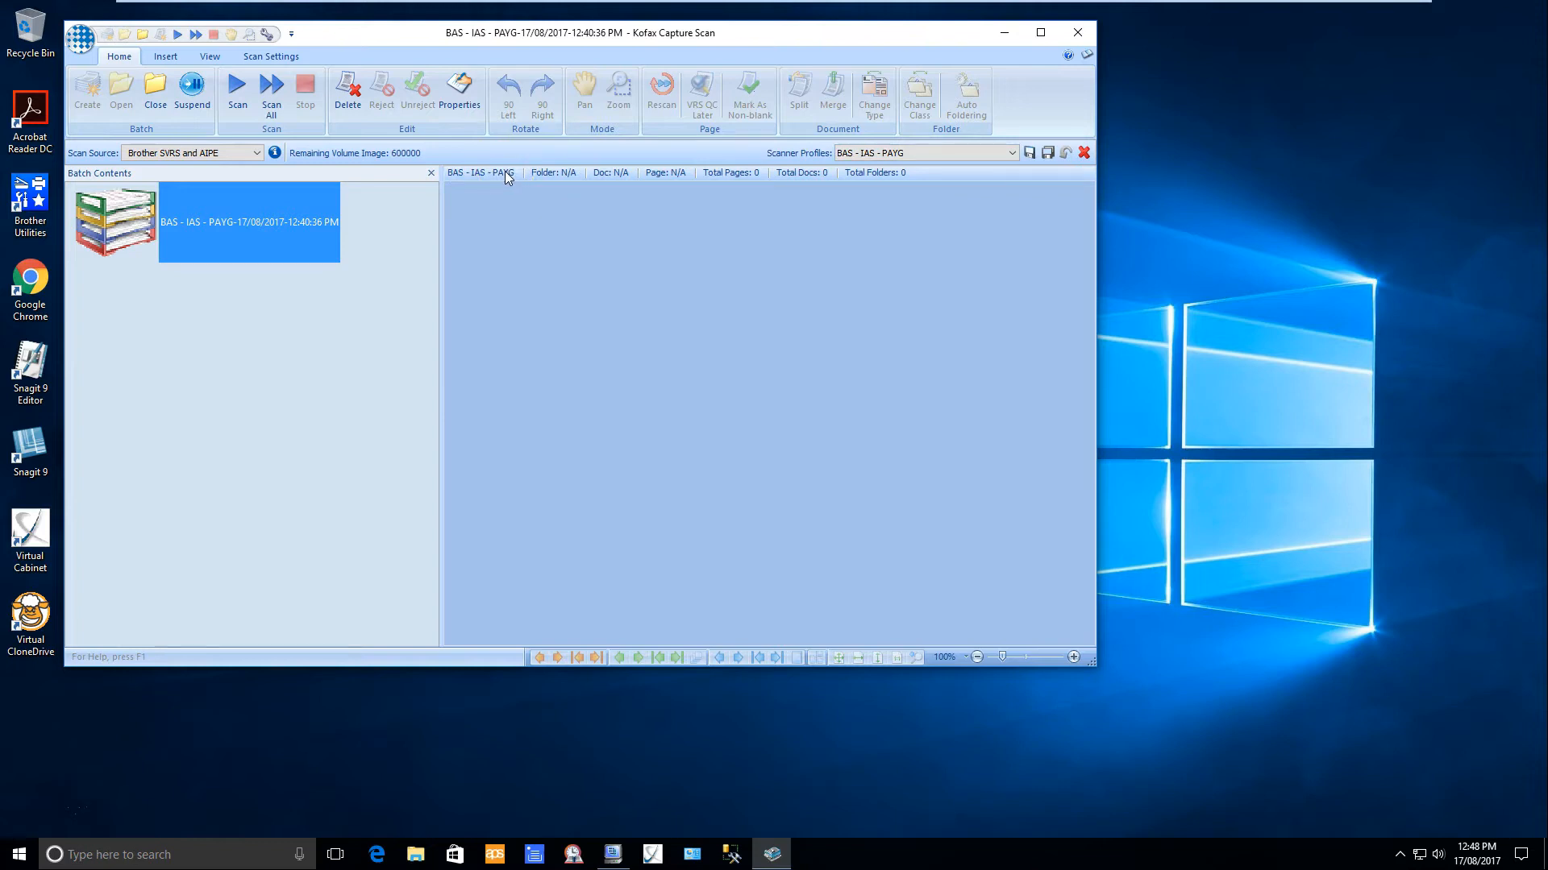
# Reopen the source's advanced image quality settings to check the saved BAS - IAS - PAYG profile, and return to the scan batch
pyautogui.click(277, 152)
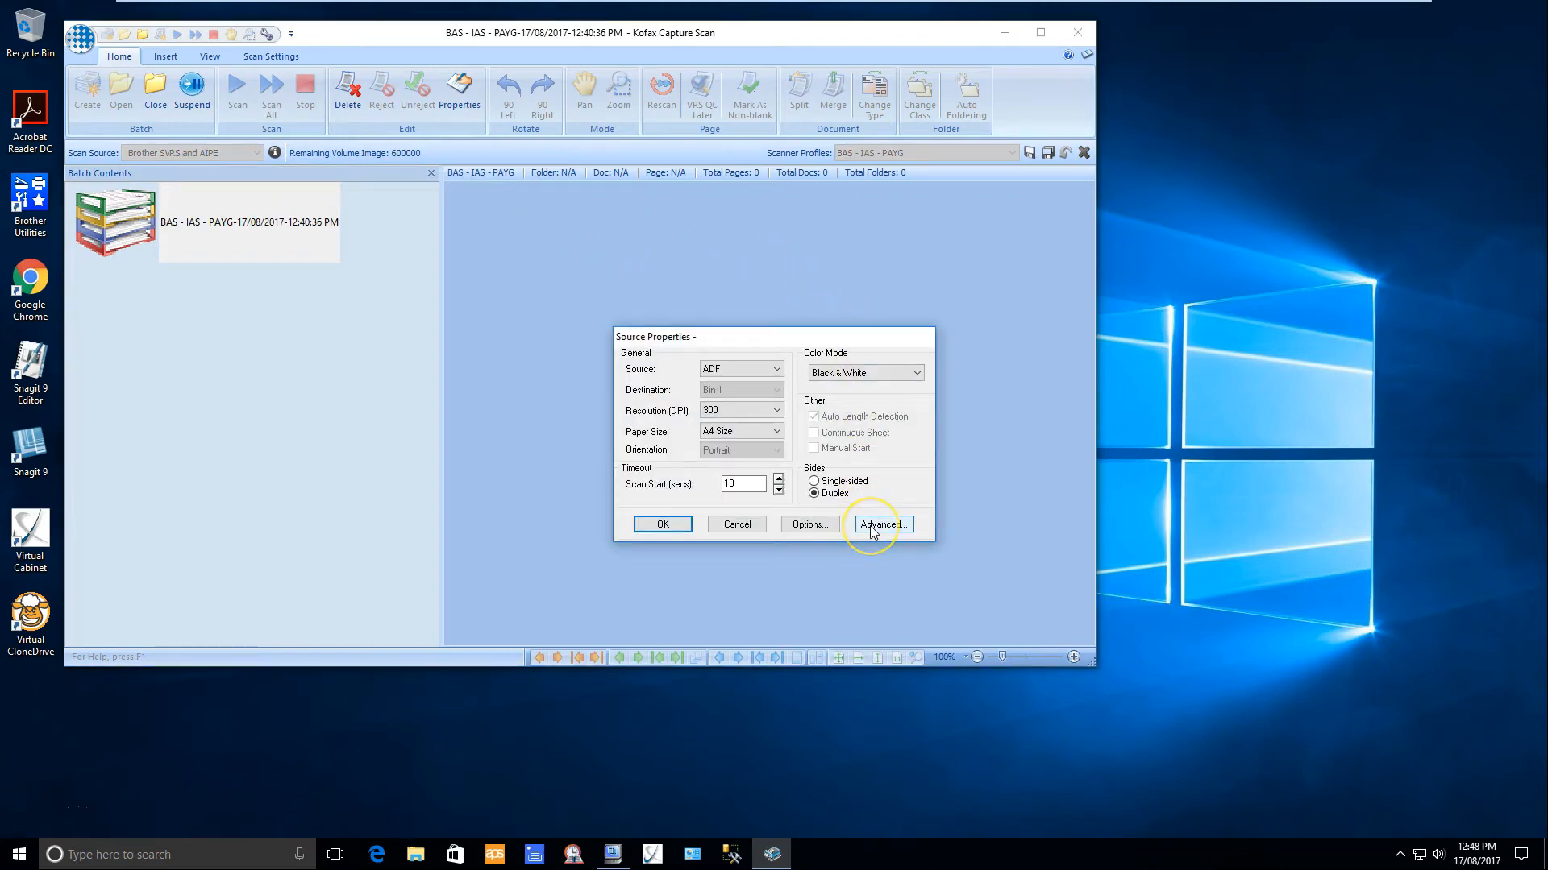
pyautogui.click(873, 526)
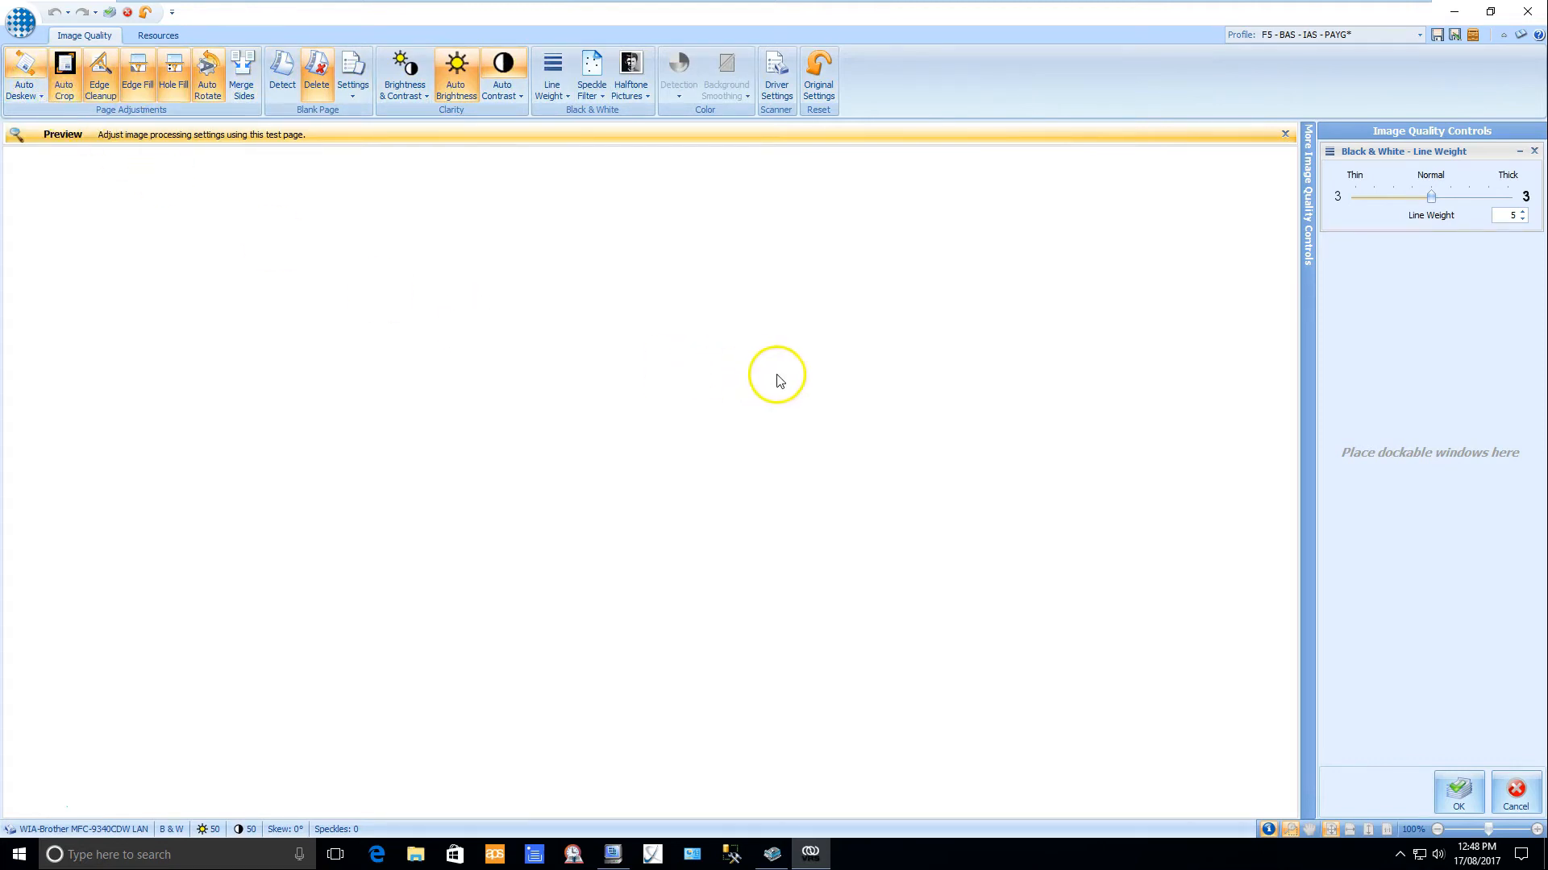
pyautogui.click(1456, 802)
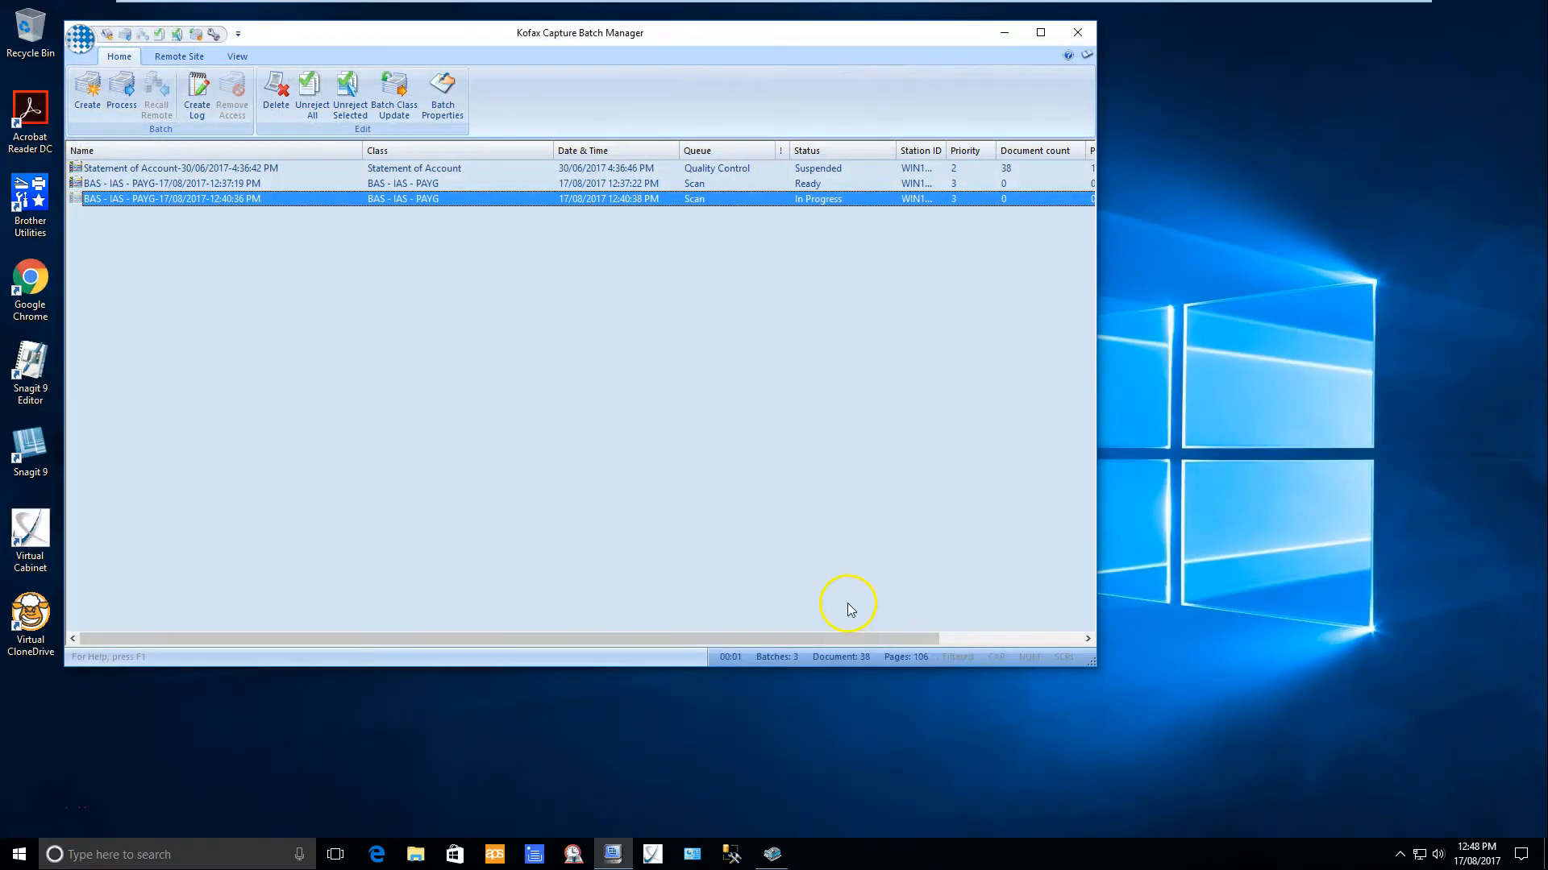
pyautogui.click(772, 852)
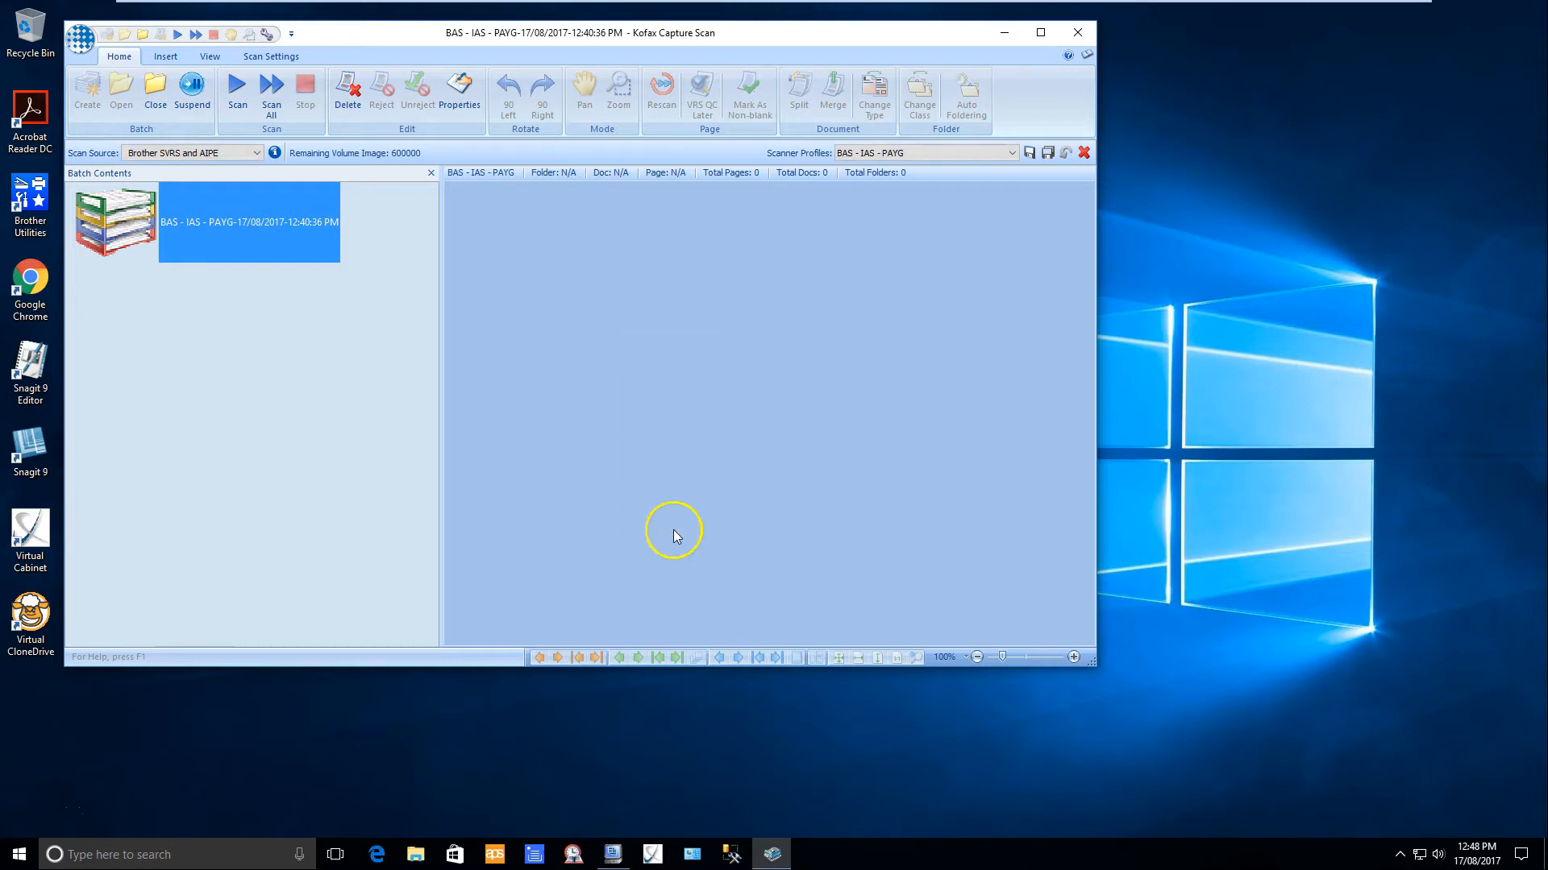
# Open the Kofax VRS Administration Console and view its general preferences for multicore processing, language and log file
pyautogui.click(1400, 852)
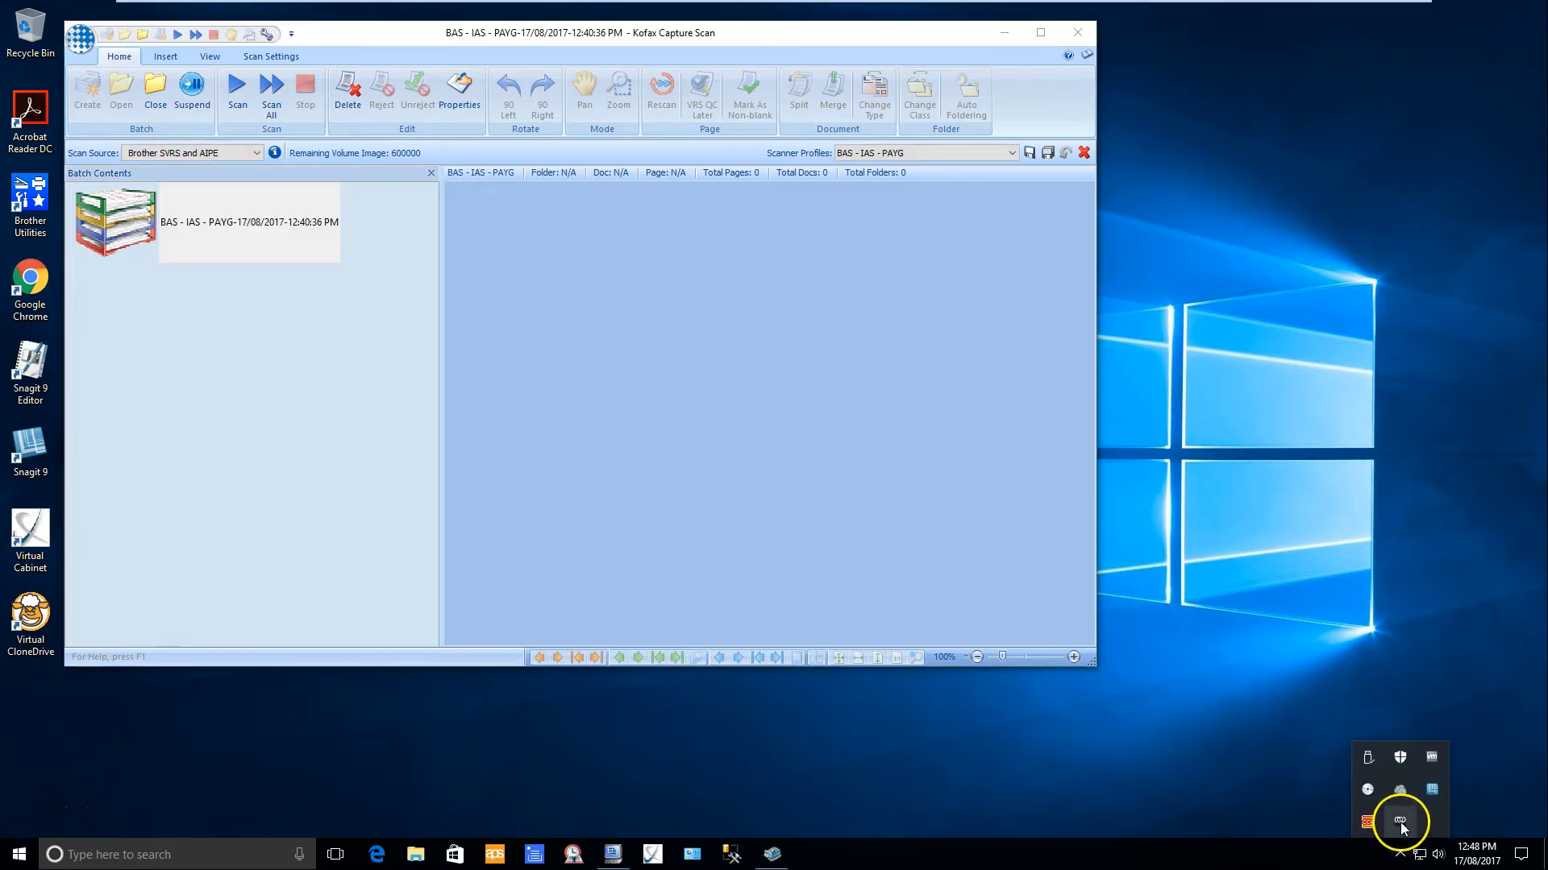
pyautogui.rightClick(1401, 822)
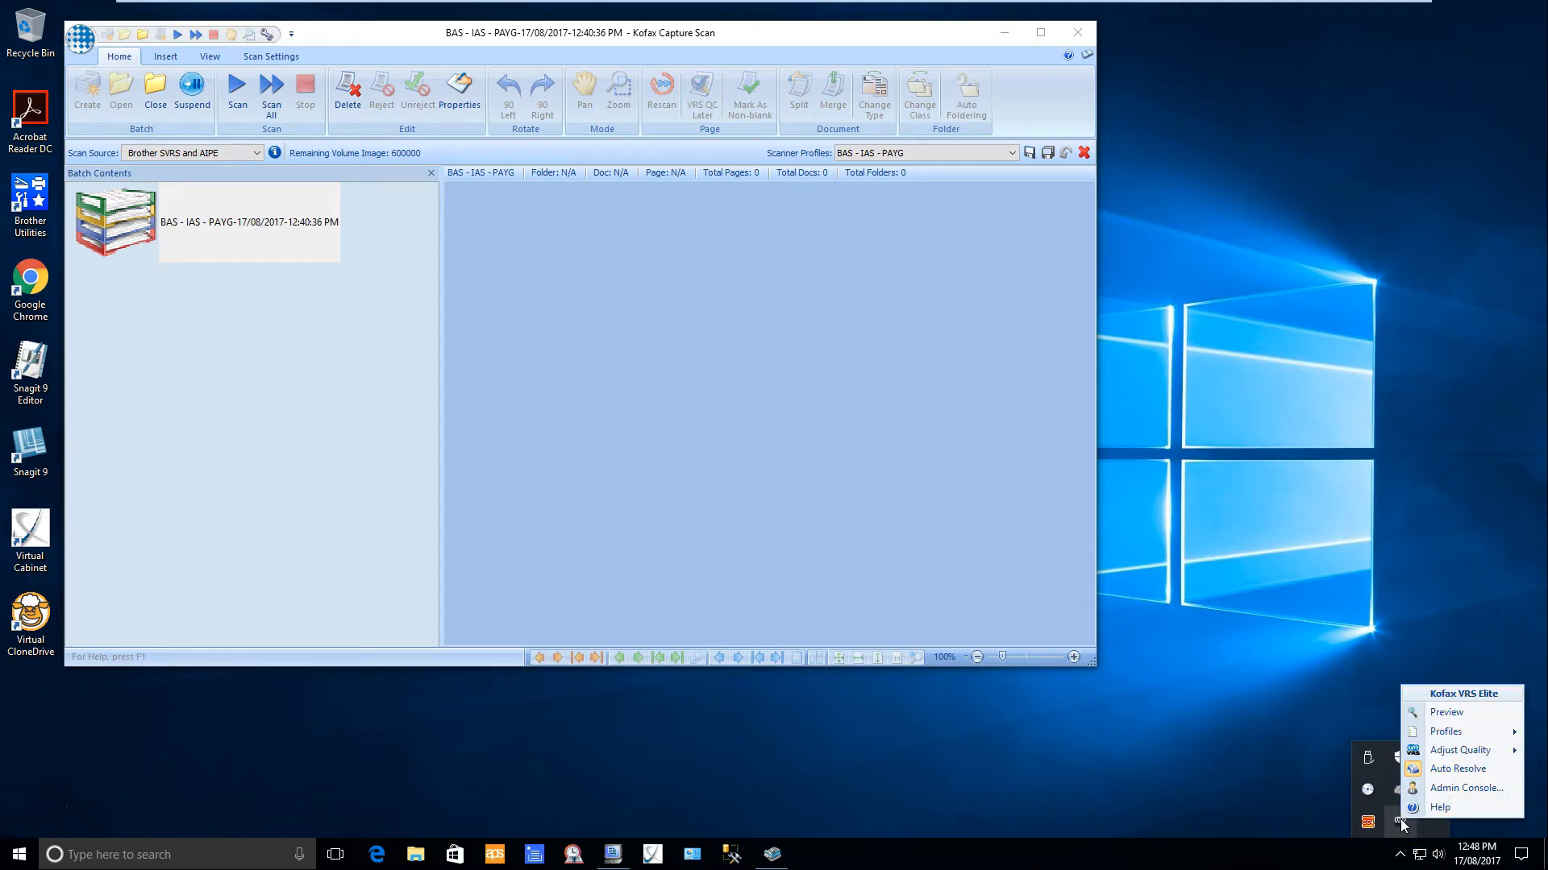
pyautogui.click(1432, 794)
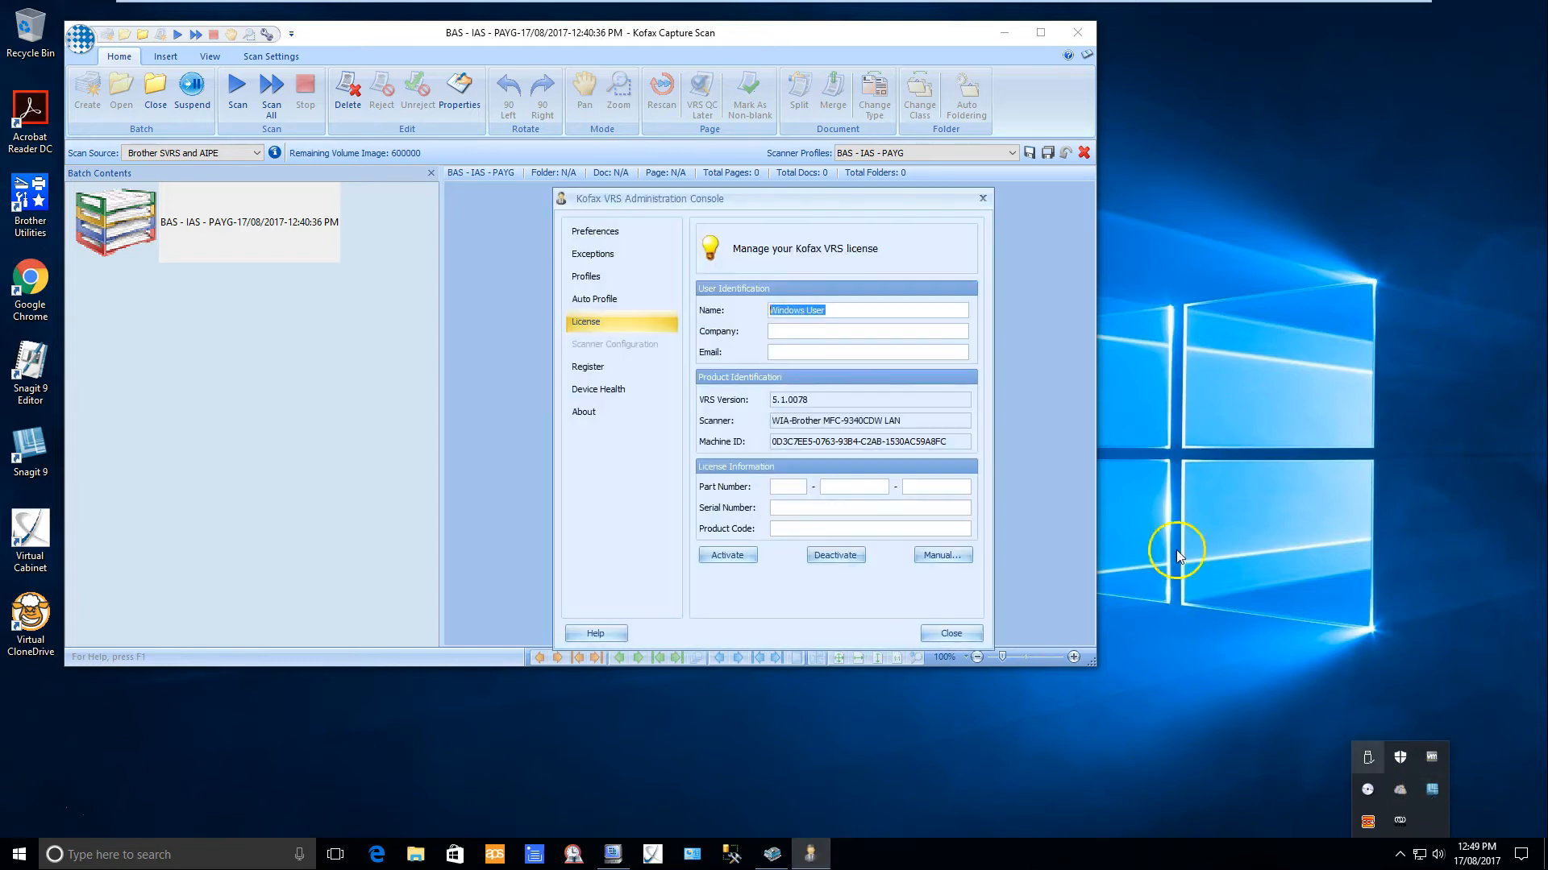
pyautogui.click(598, 232)
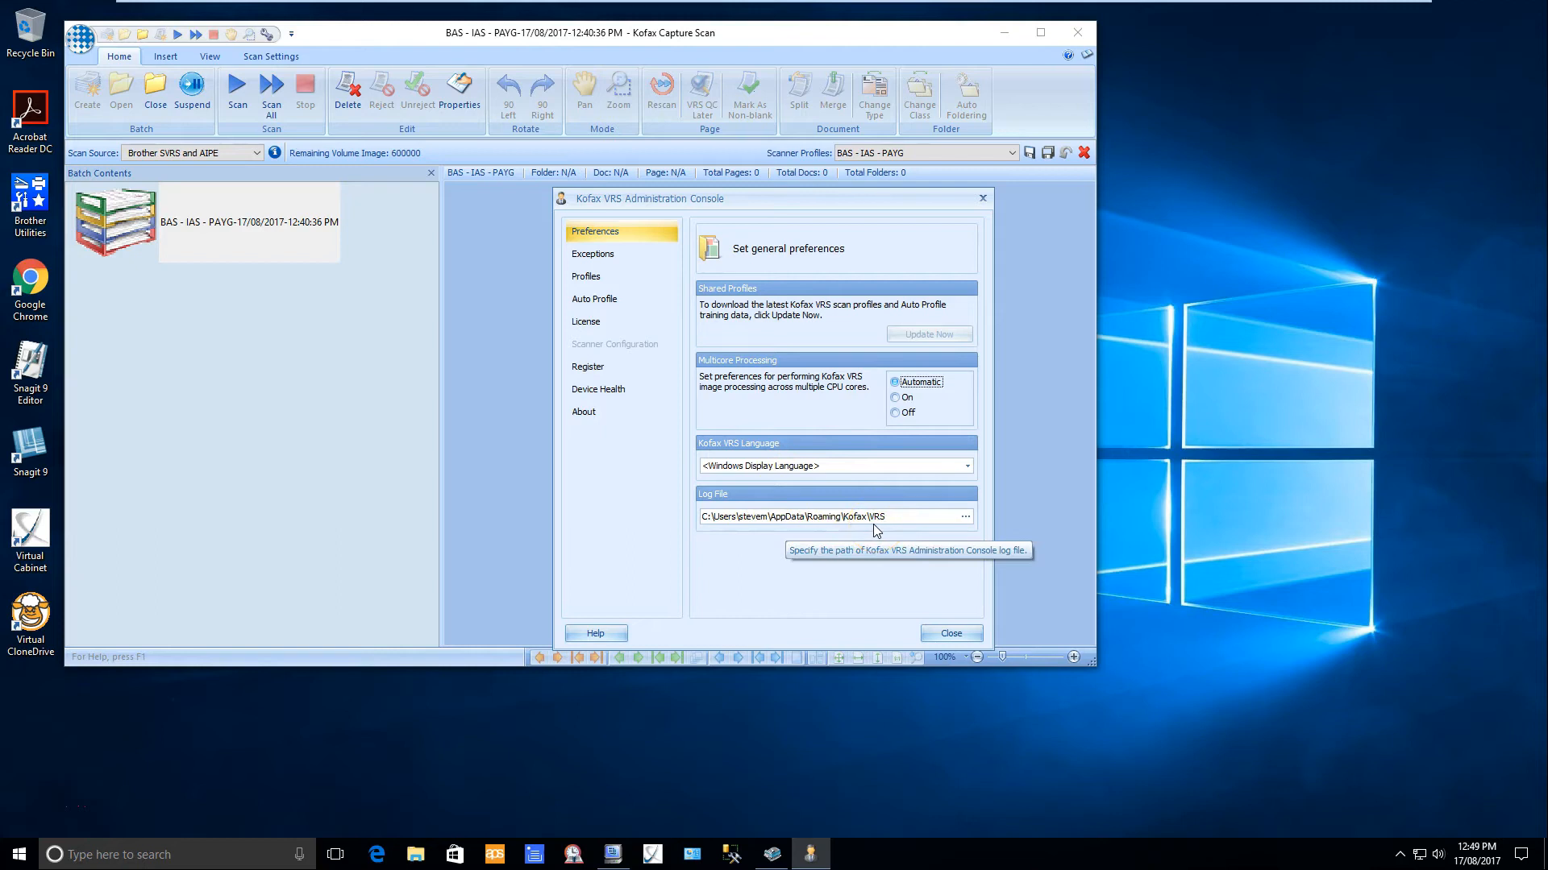
# Open the exception handling settings and review the action choices for the Brightness Out of Range warning, keeping it on Interactive
pyautogui.click(607, 256)
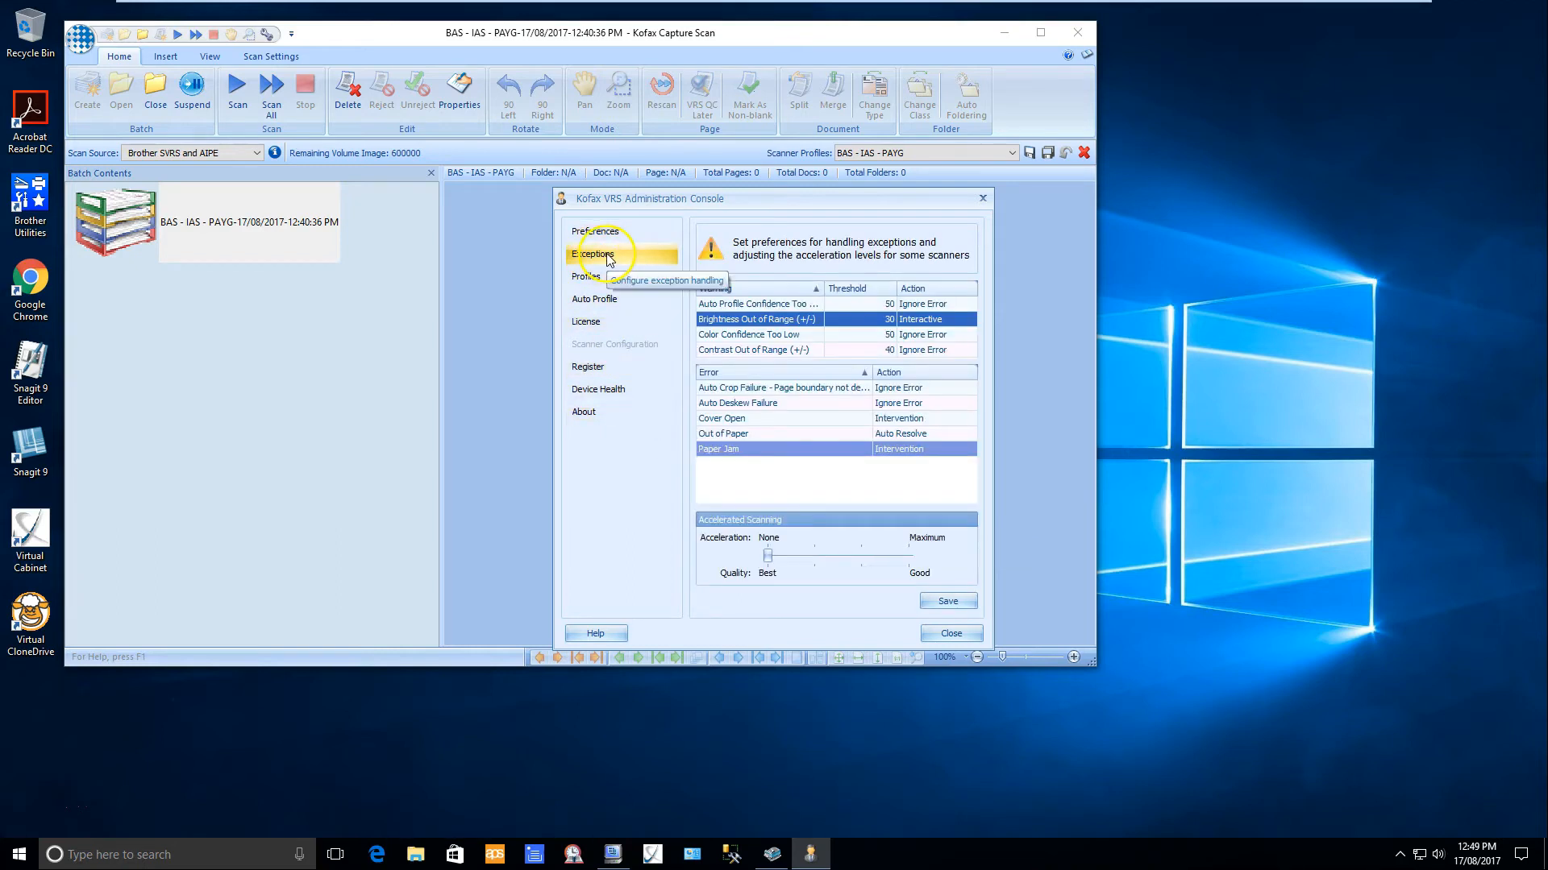
pyautogui.click(755, 306)
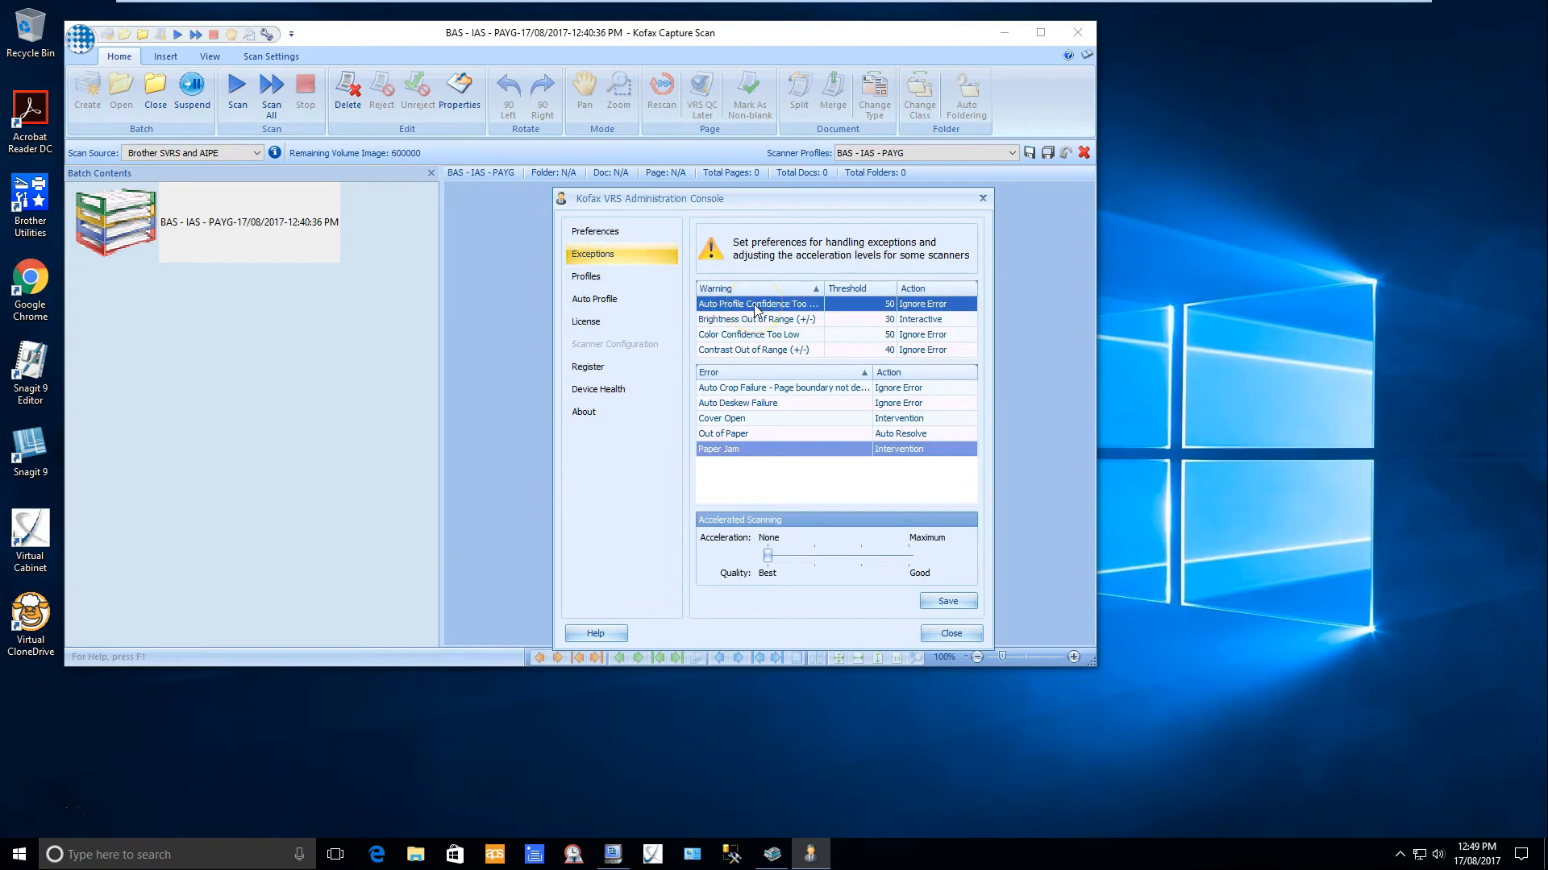
pyautogui.click(753, 323)
pyautogui.click(752, 323)
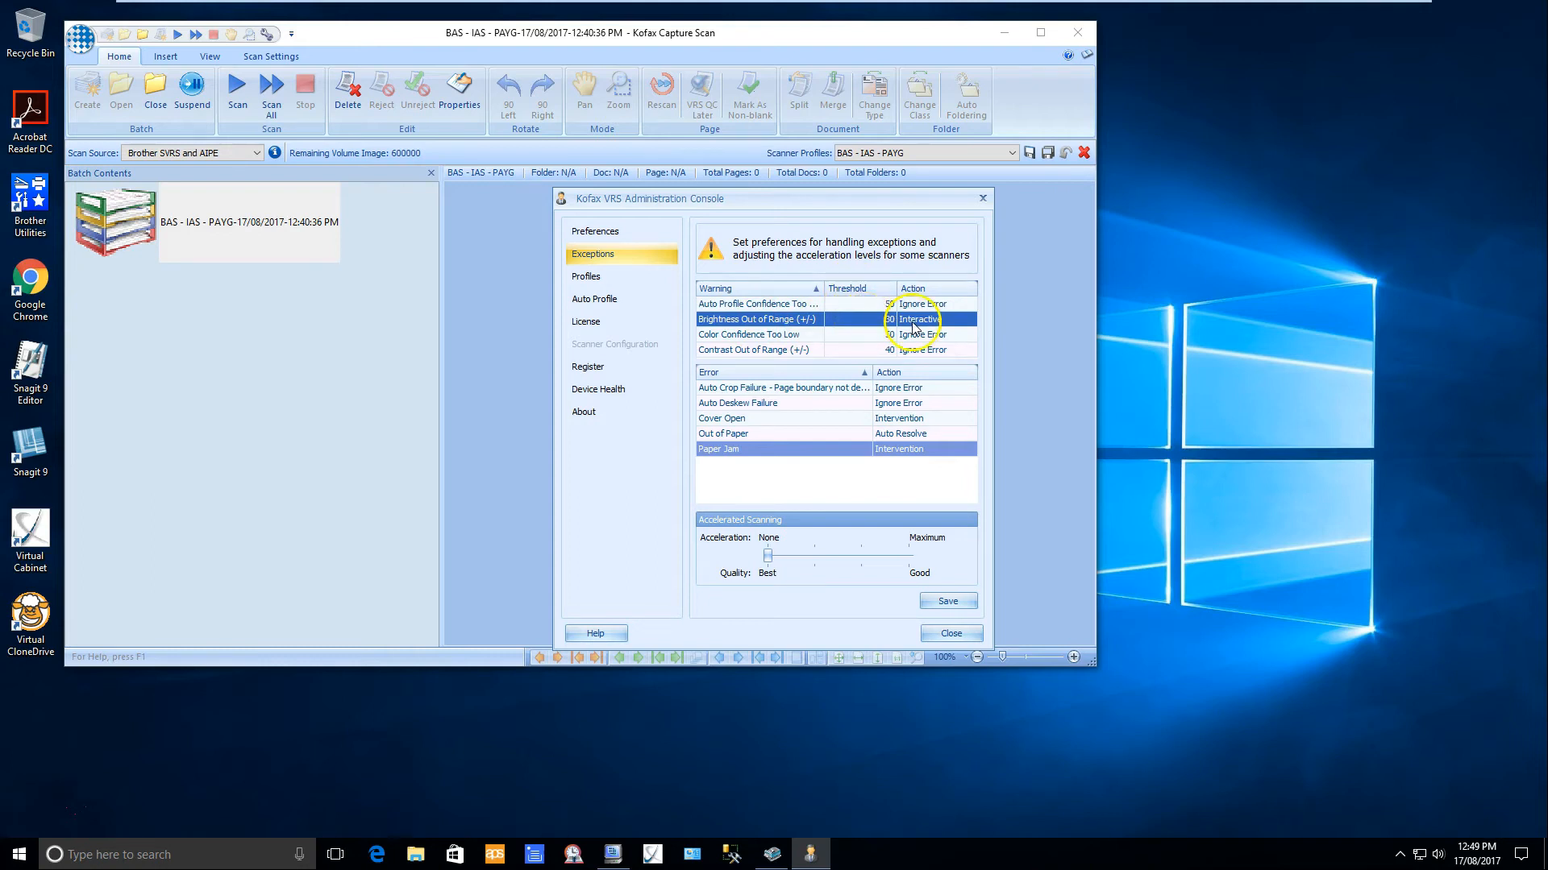
pyautogui.click(971, 321)
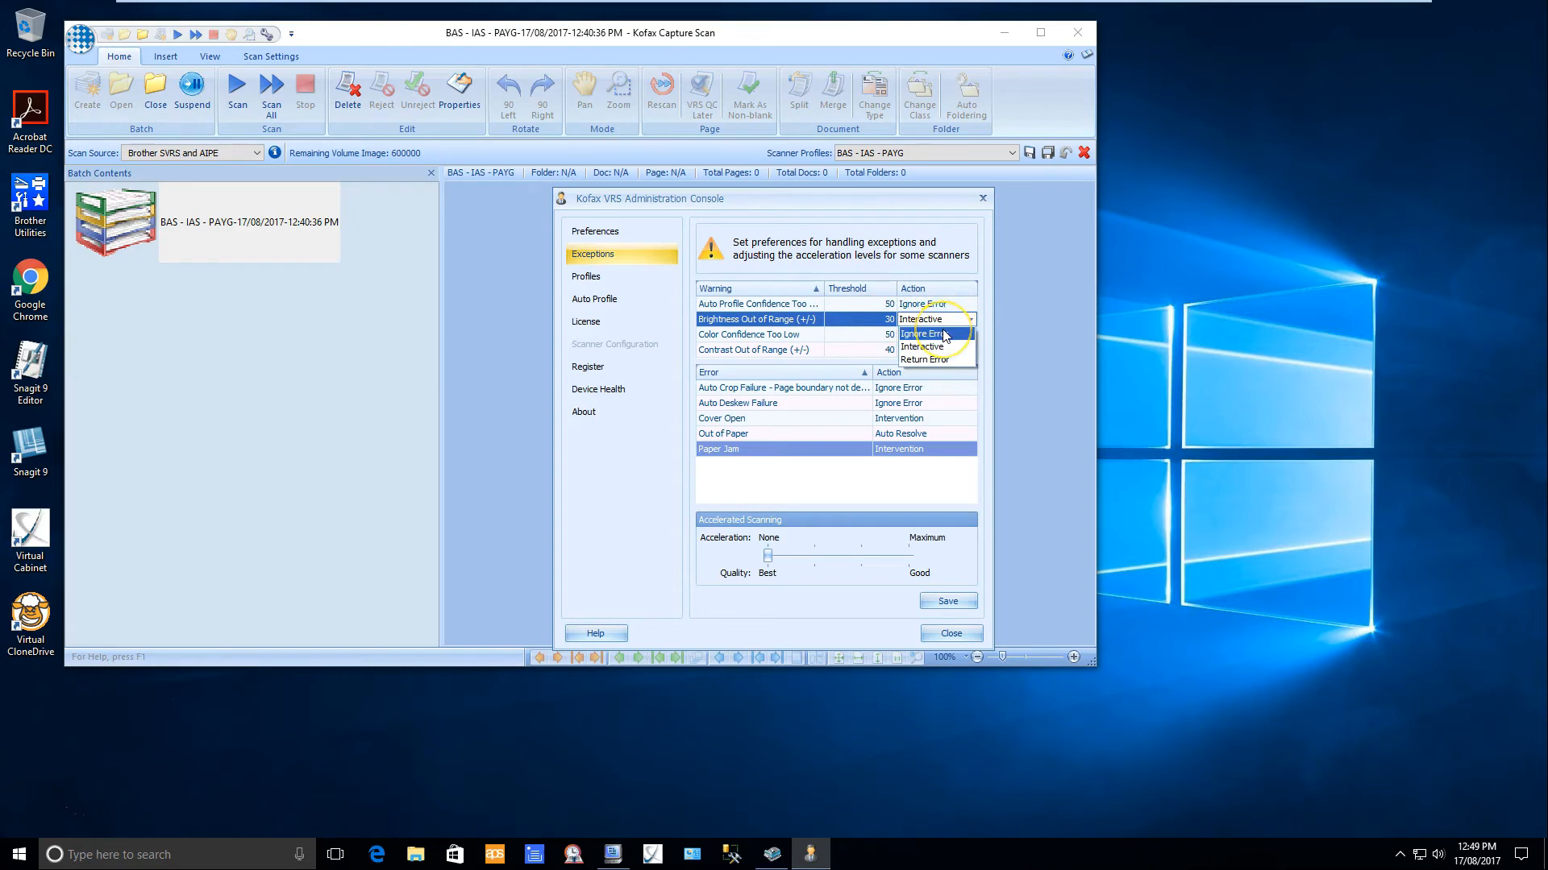
pyautogui.click(940, 362)
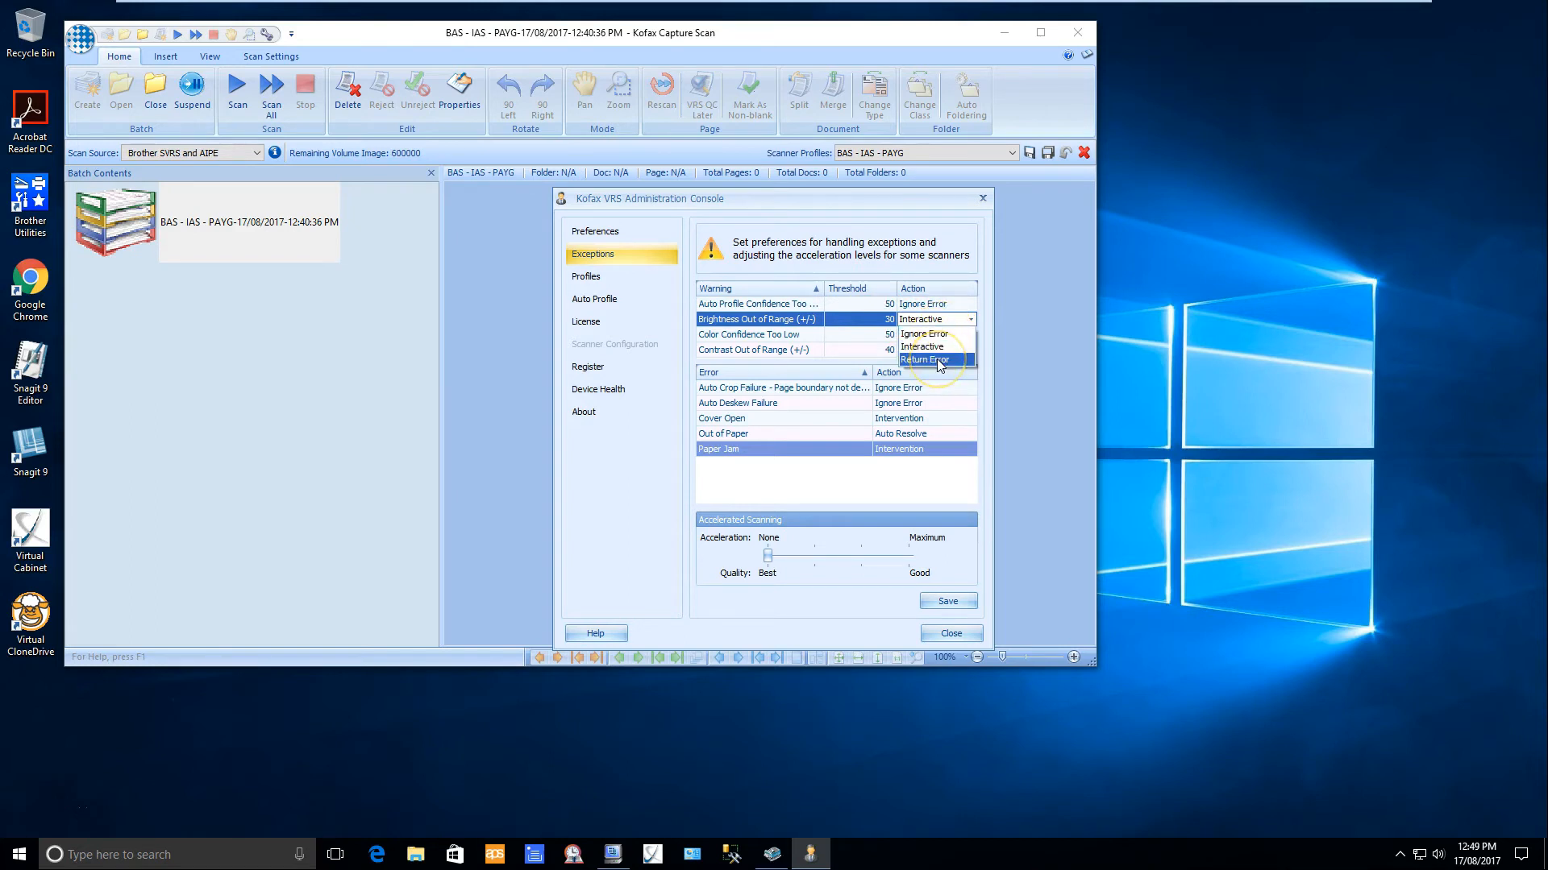
pyautogui.click(928, 345)
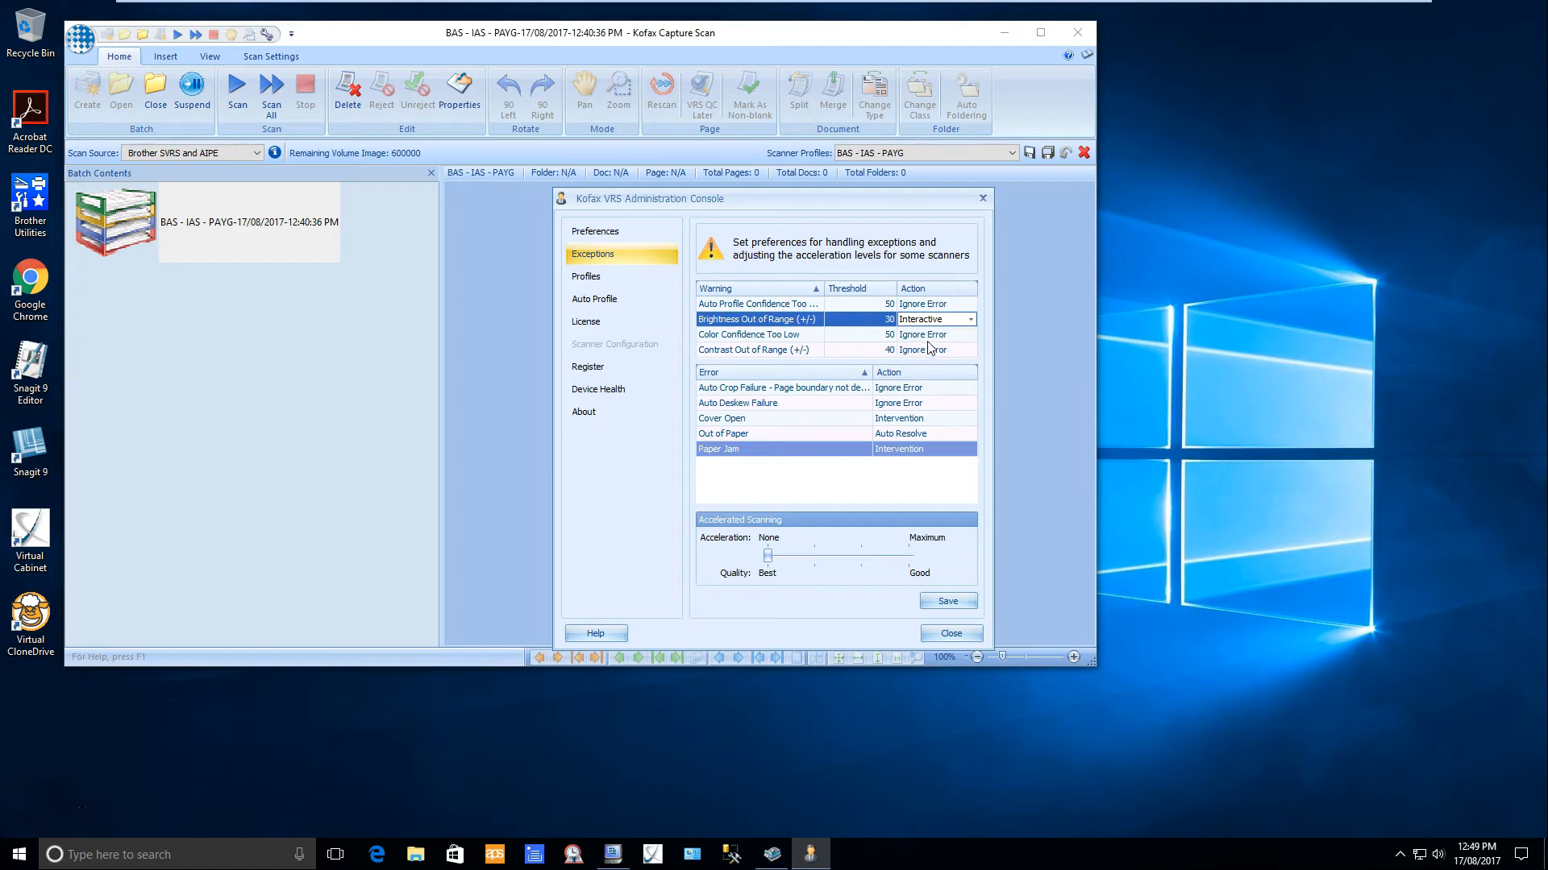
pyautogui.click(915, 326)
# Try a higher Color Confidence Too Low threshold, restore it to 50, and set the Brightness Out of Range threshold to 31
pyautogui.click(750, 338)
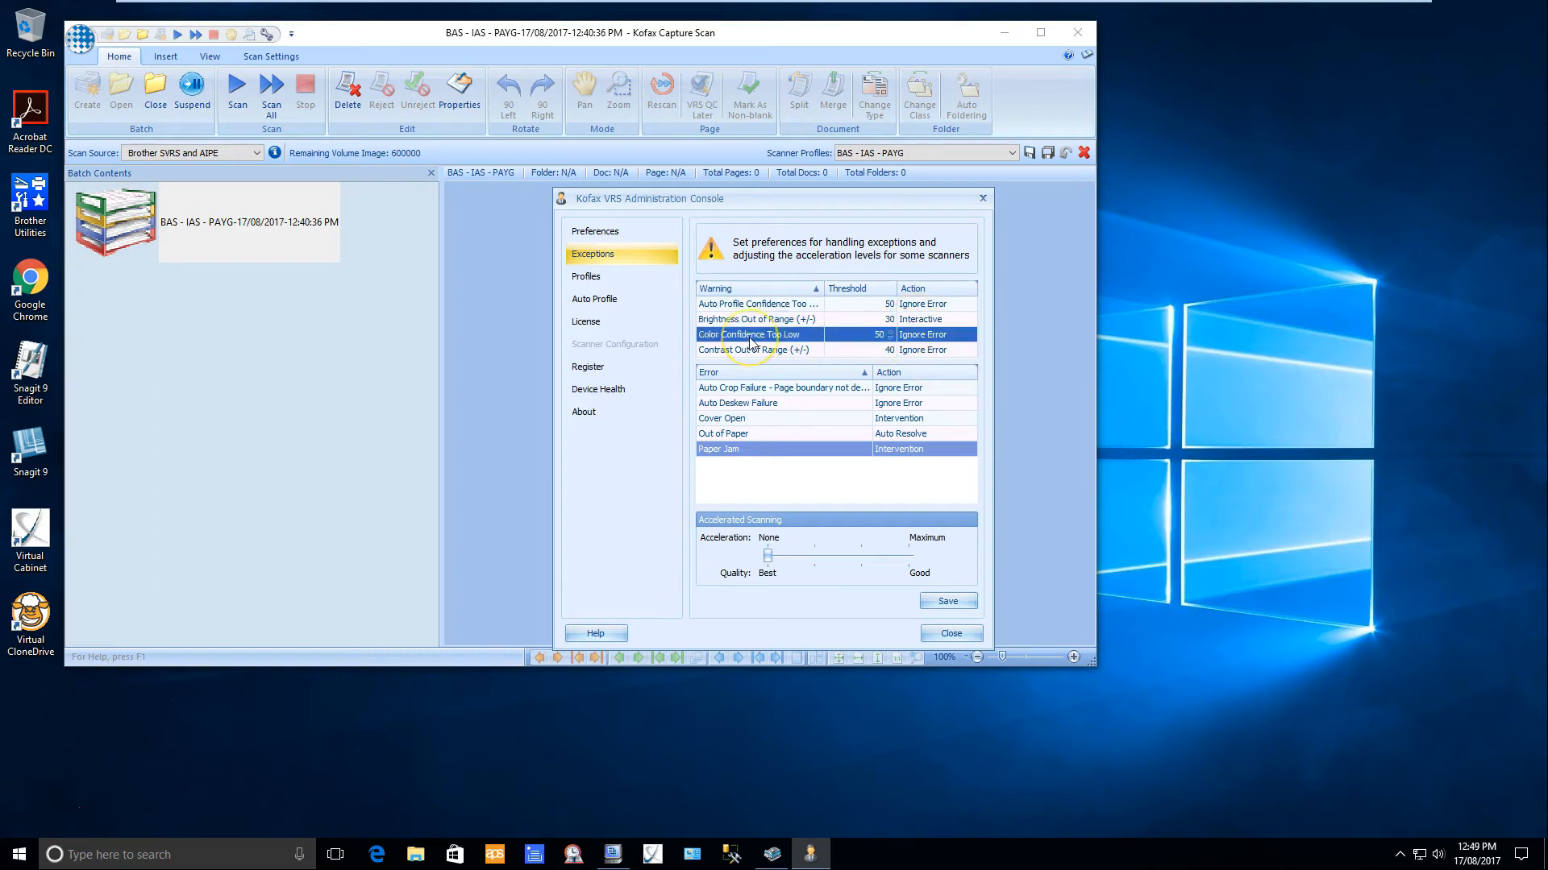
pyautogui.click(889, 333)
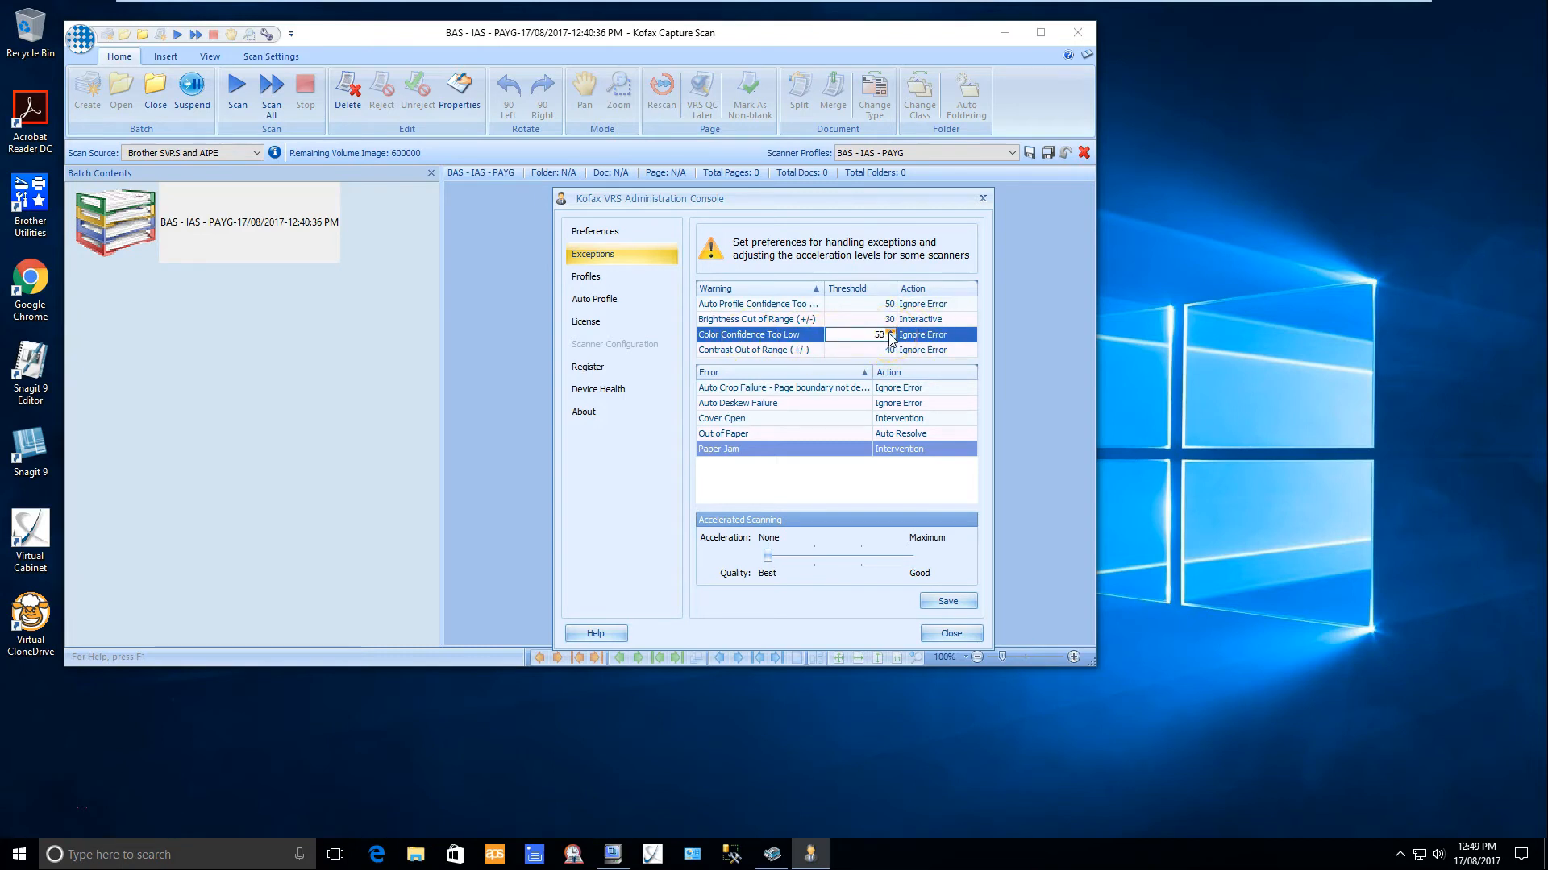
pyautogui.click(890, 322)
pyautogui.click(890, 317)
pyautogui.click(891, 317)
pyautogui.click(890, 317)
pyautogui.click(891, 317)
pyautogui.click(891, 323)
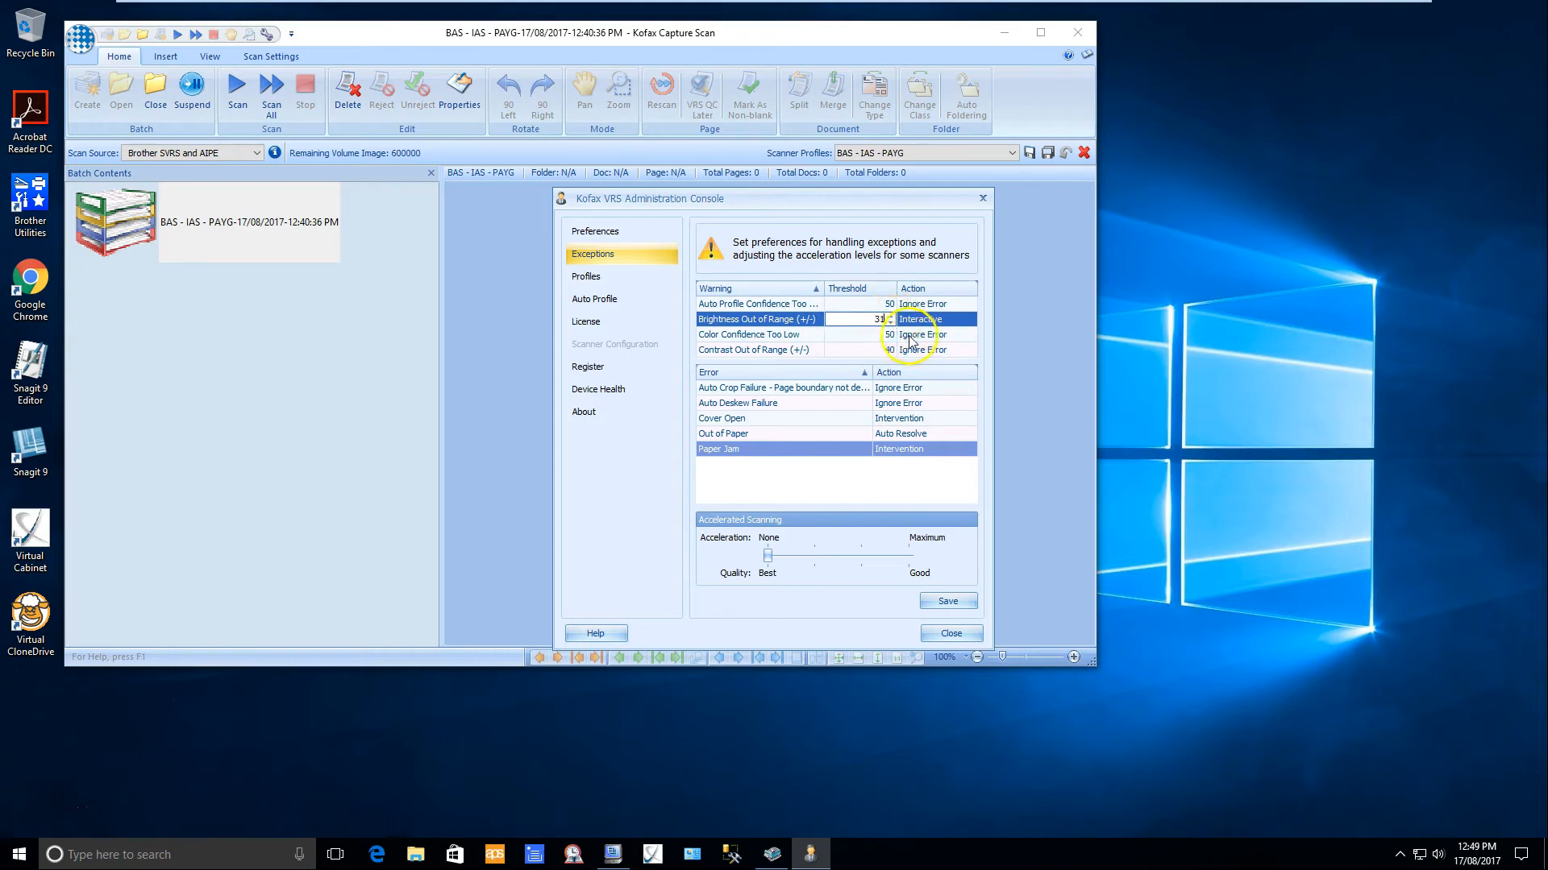
# Set the action for the Contrast Out of Range warning to Interactive
pyautogui.click(915, 337)
pyautogui.click(916, 351)
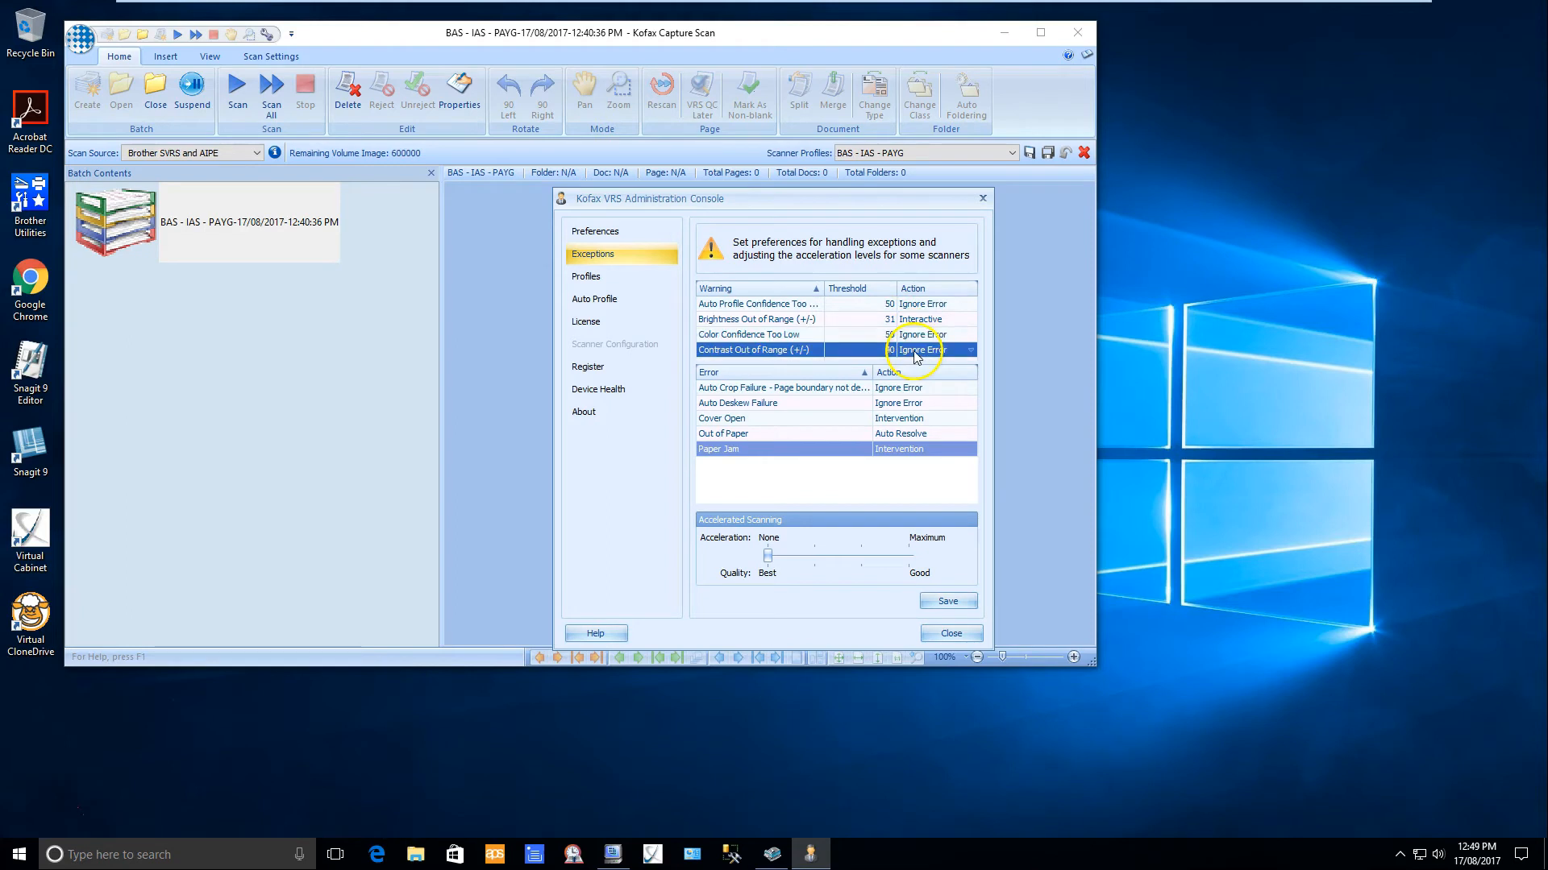
pyautogui.click(971, 351)
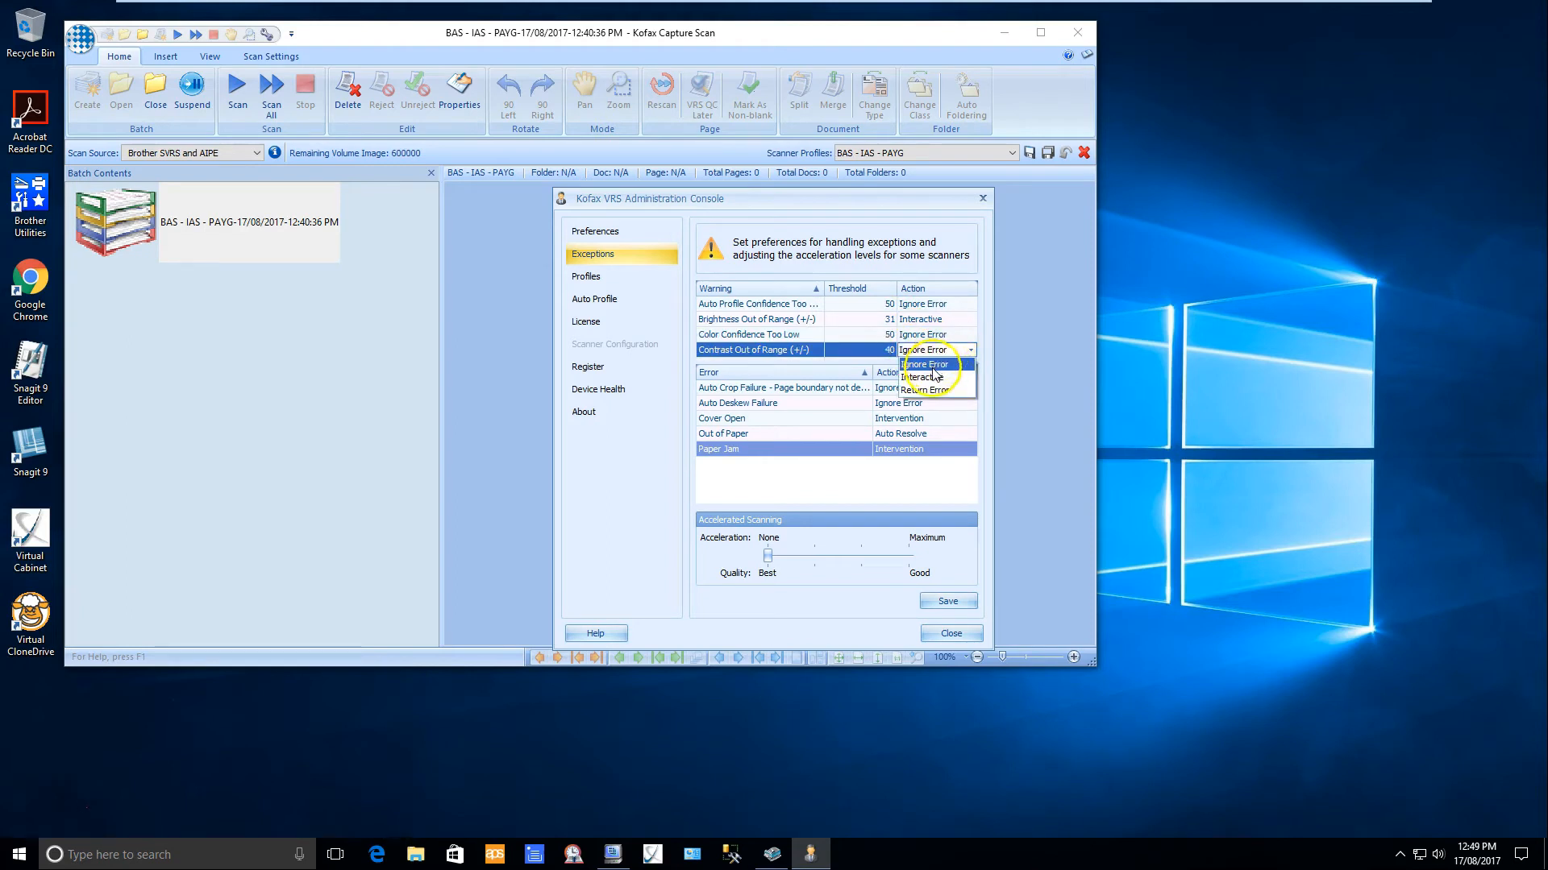
pyautogui.click(935, 378)
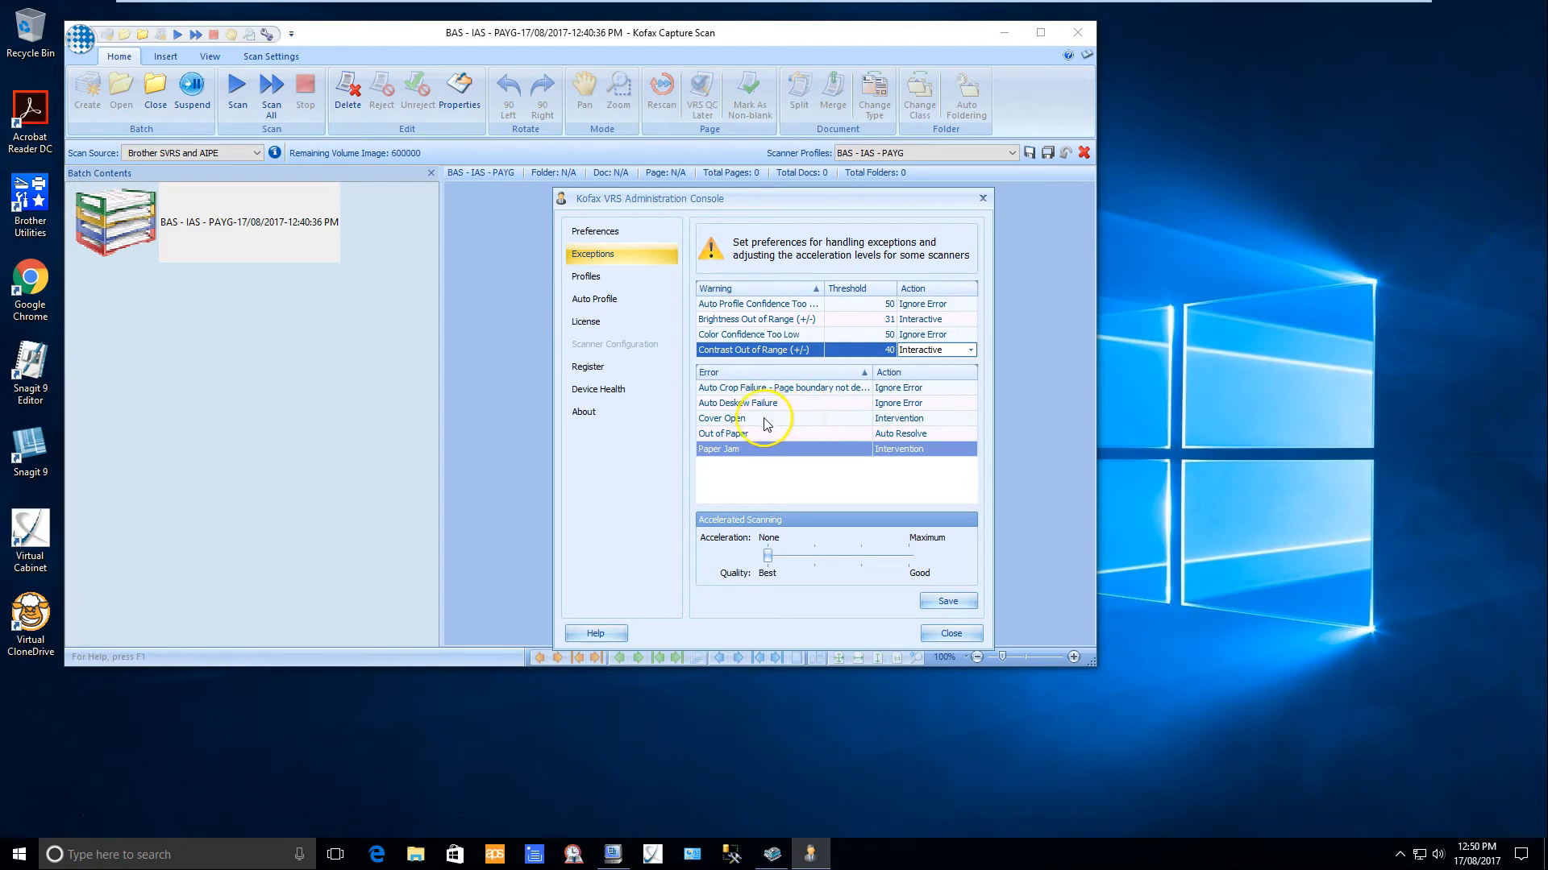
# Try Return Error as the action for the Out of Paper error, and set it back to Auto Resolve
pyautogui.click(904, 439)
pyautogui.click(970, 436)
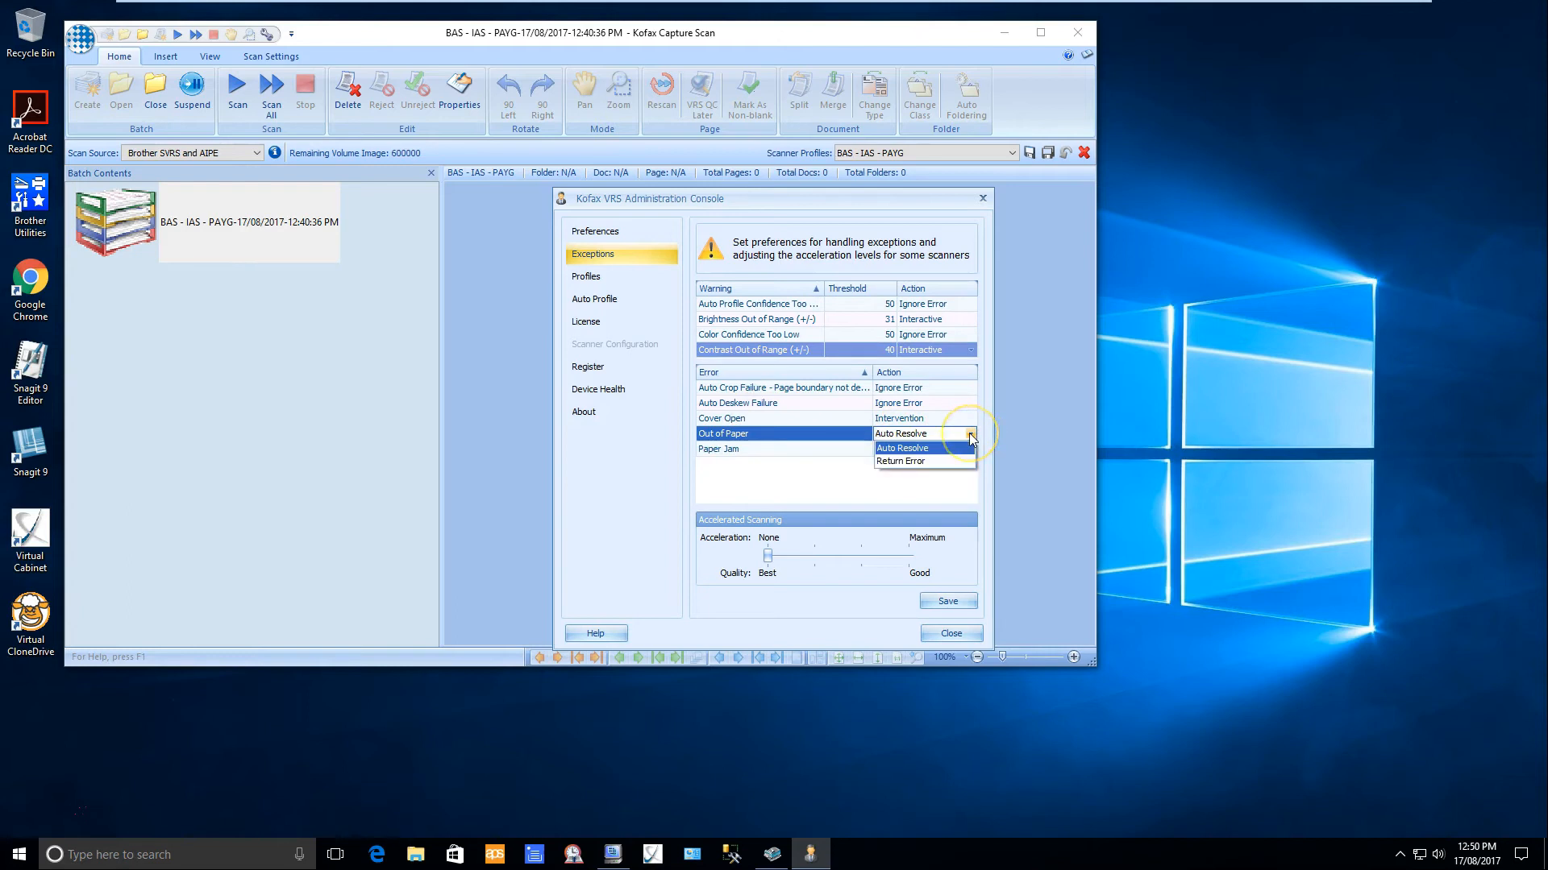
pyautogui.click(900, 462)
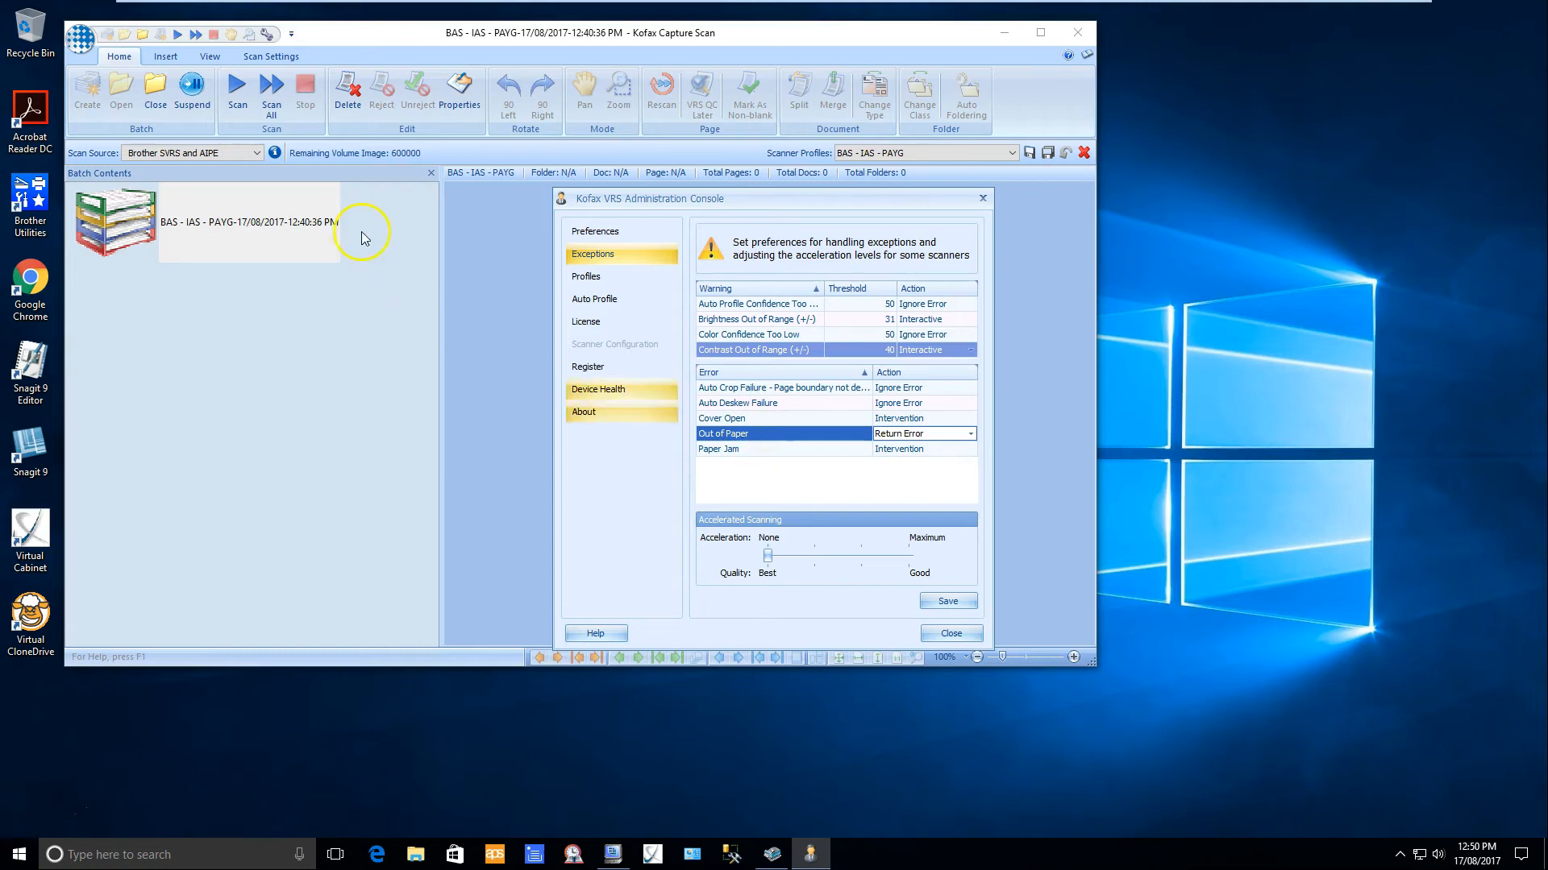
pyautogui.click(271, 95)
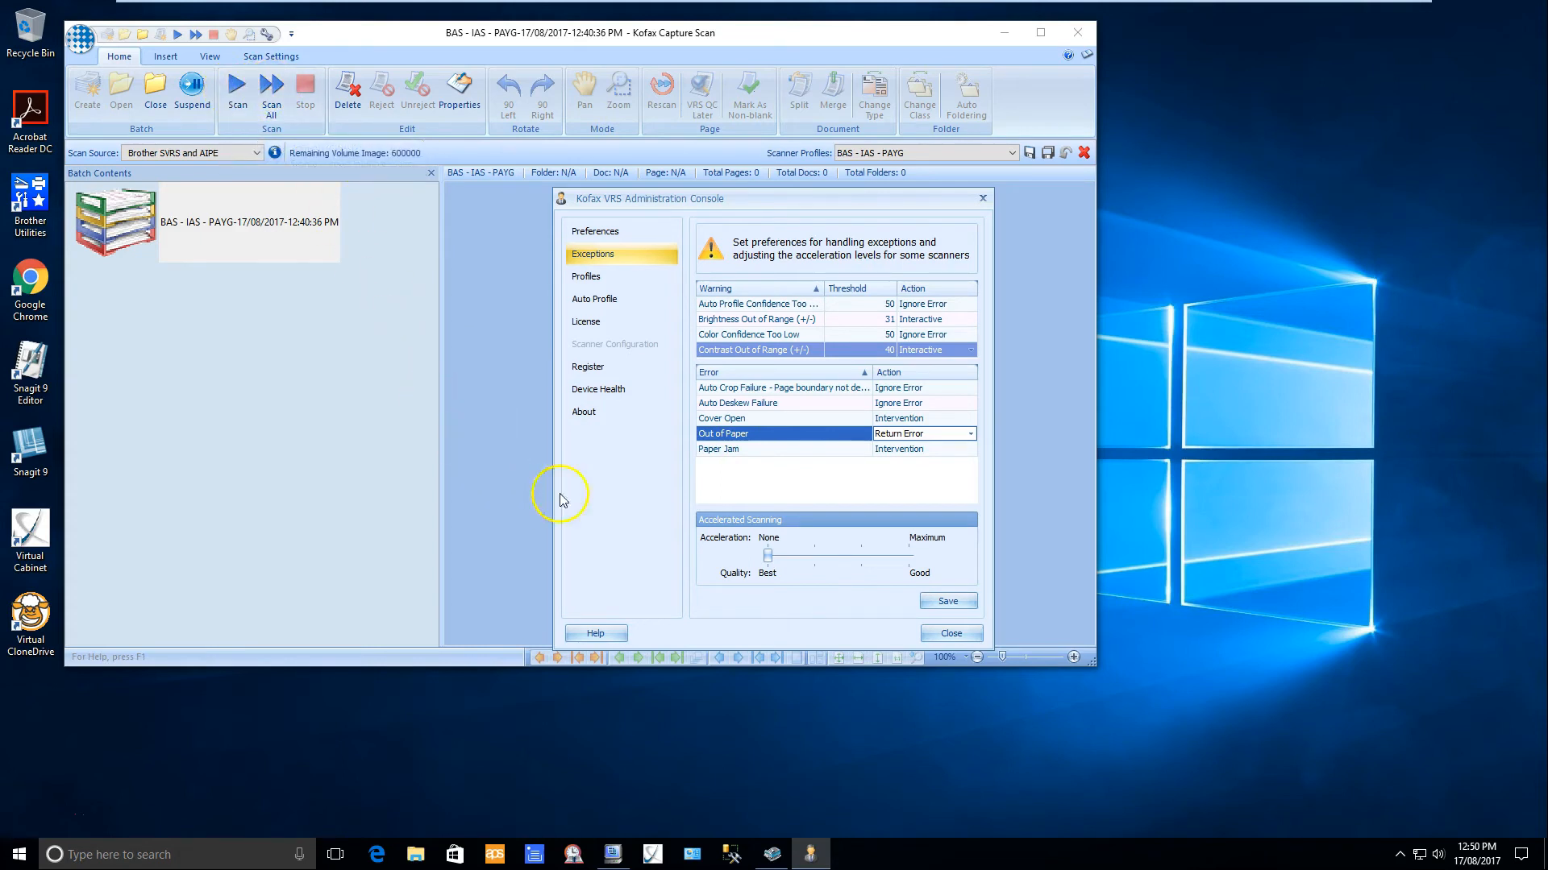
pyautogui.click(972, 433)
pyautogui.click(923, 453)
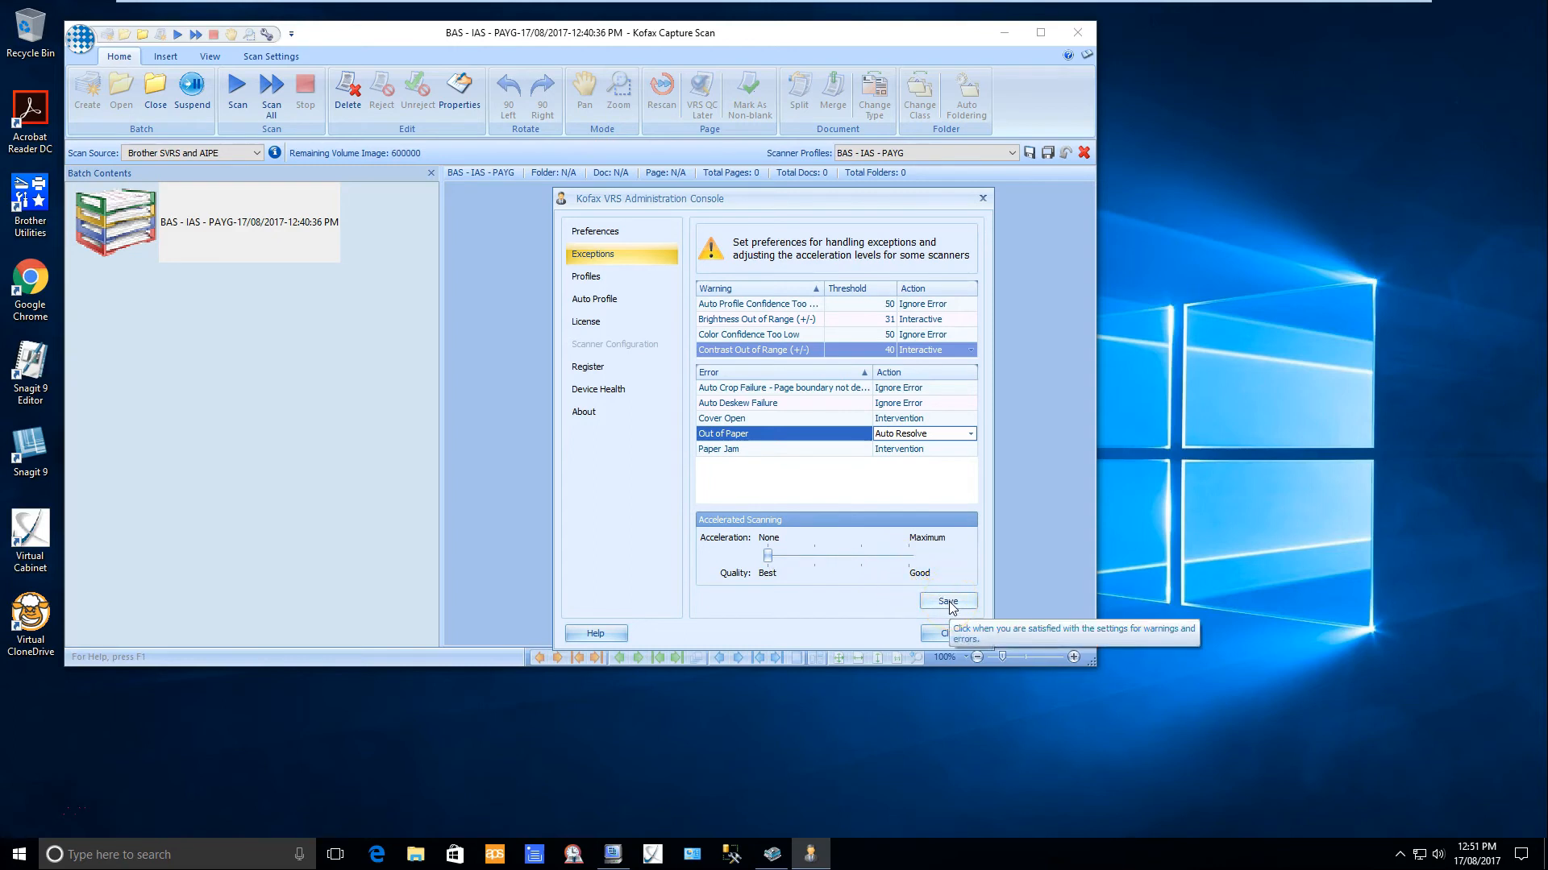
# Review the VRS profiles, the Auto Profile training set and the scanner's device health, and close the administration console
pyautogui.click(593, 279)
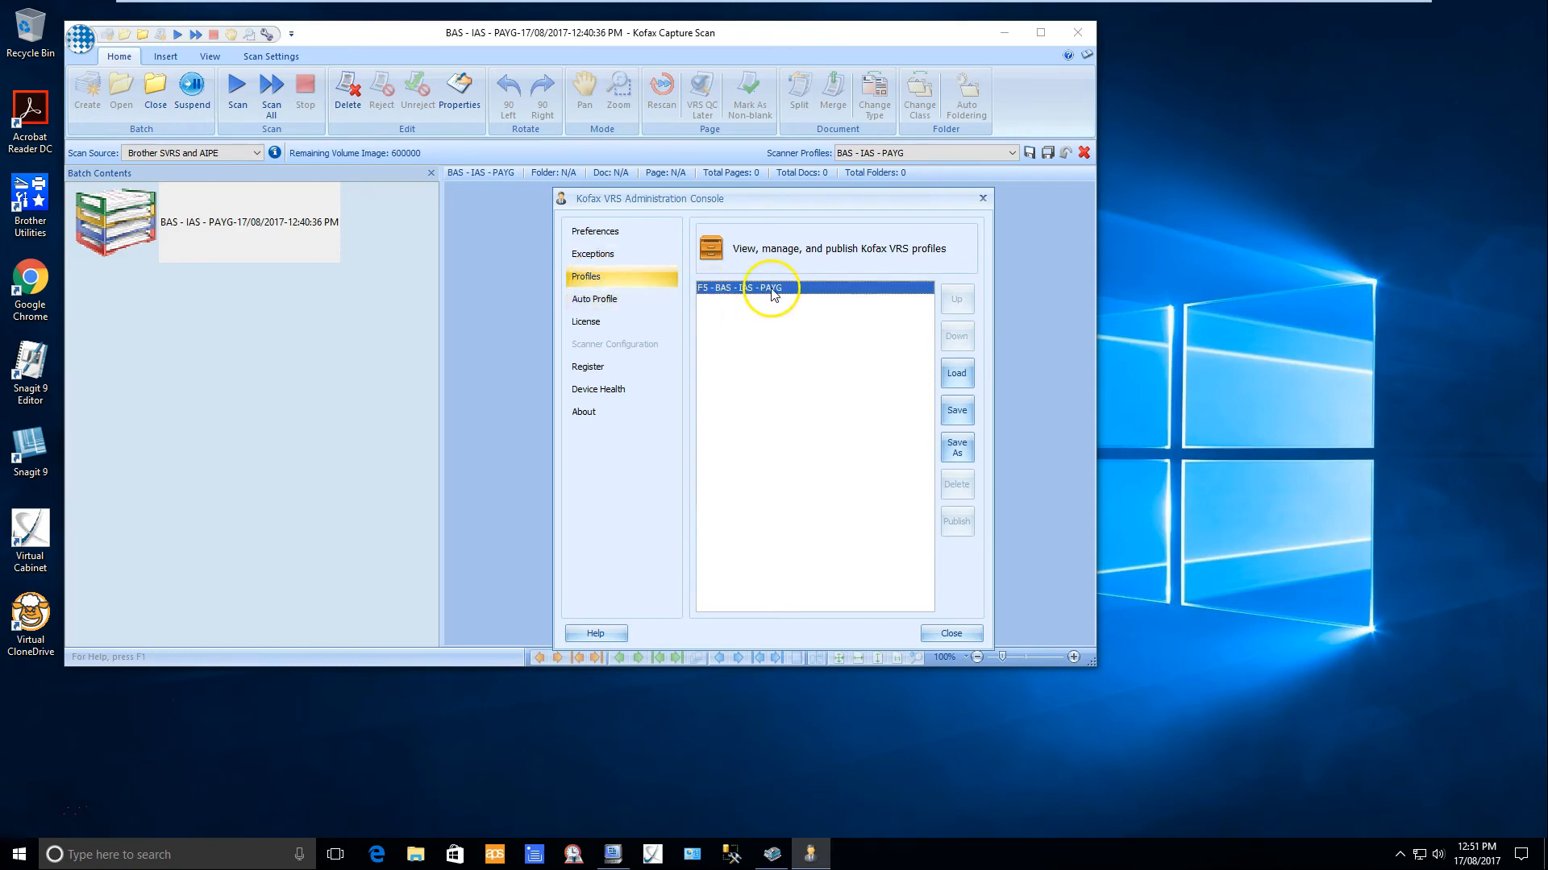
pyautogui.click(603, 301)
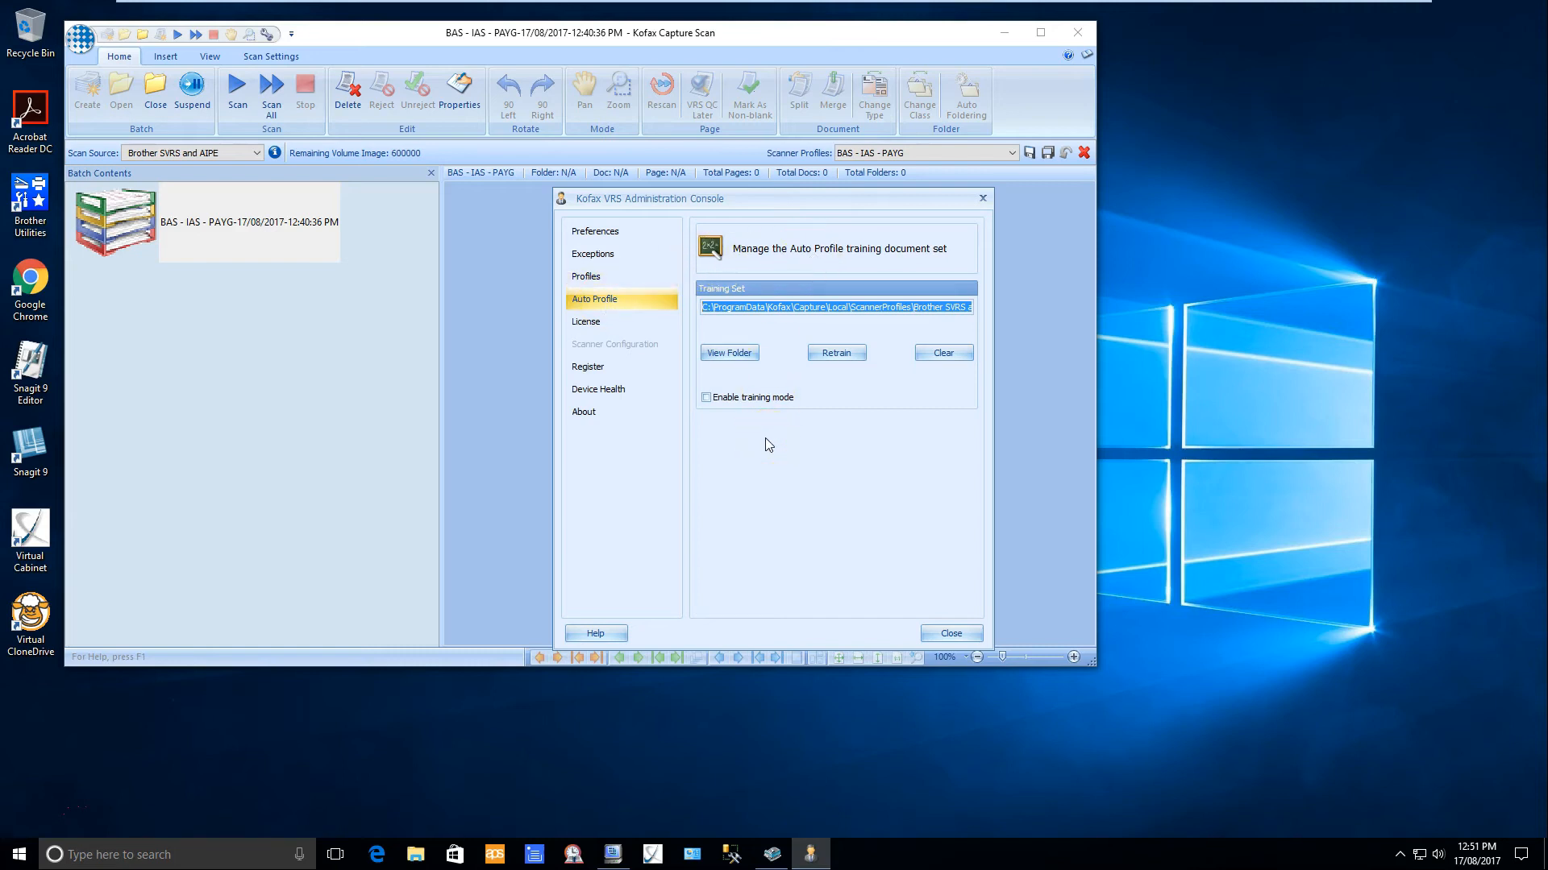
pyautogui.click(707, 398)
pyautogui.click(581, 389)
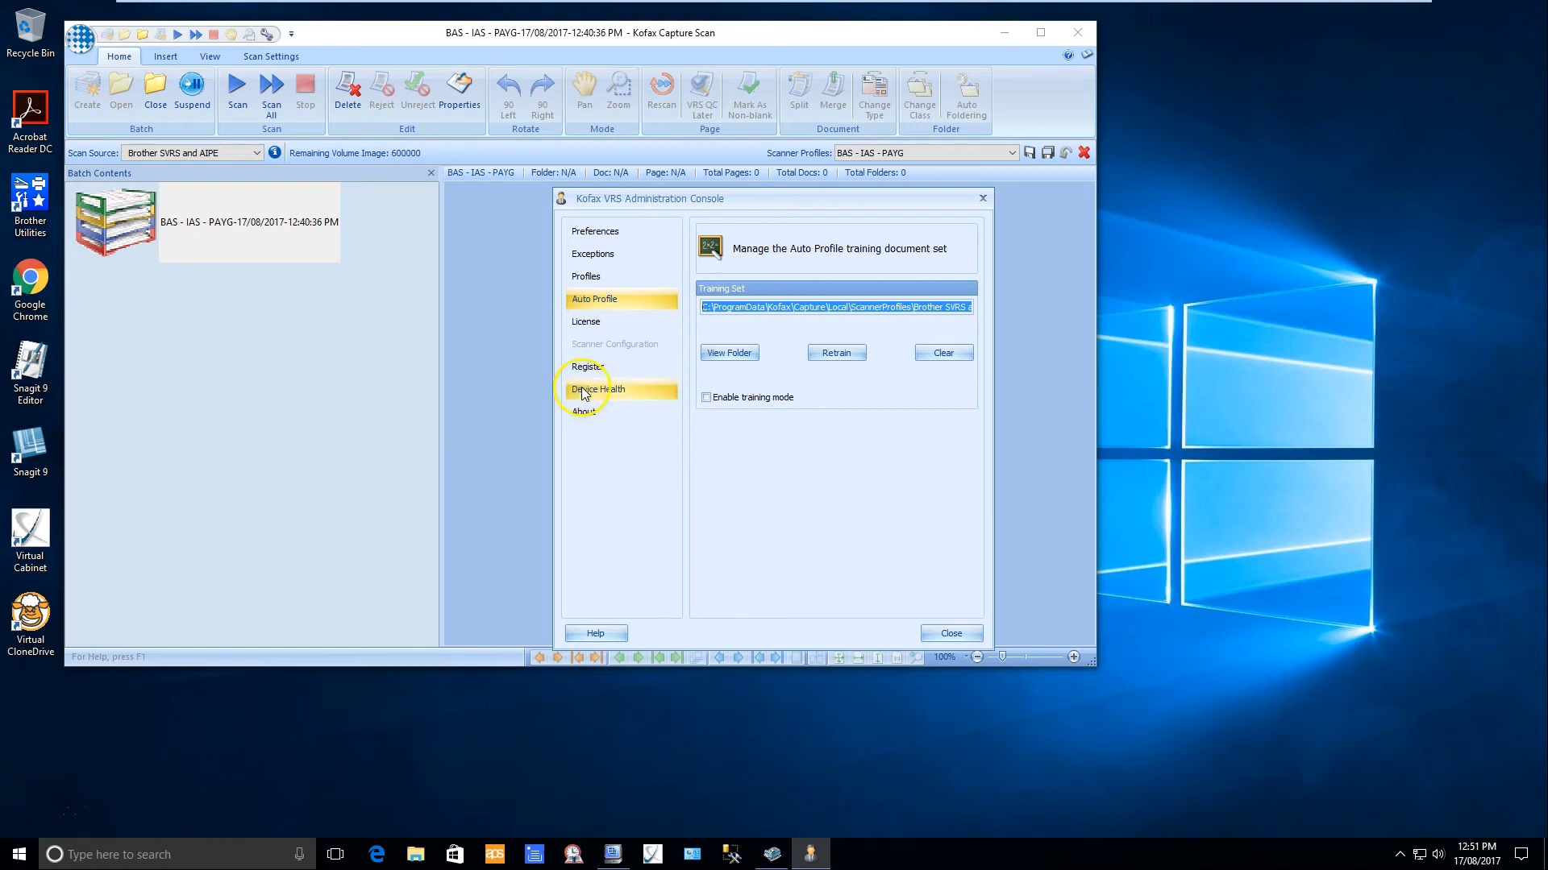
pyautogui.click(756, 378)
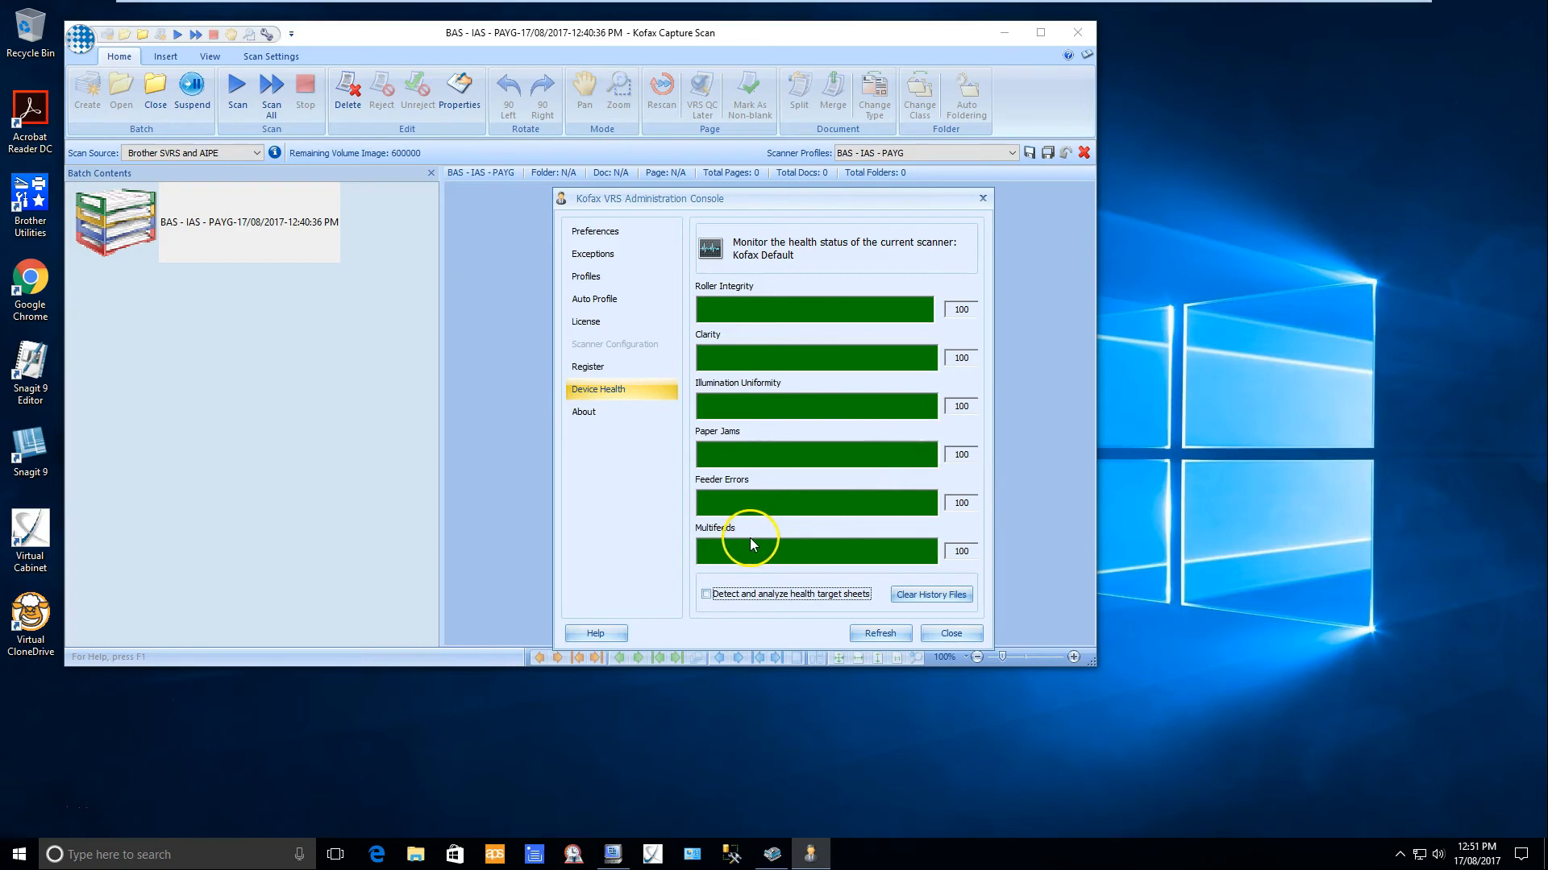
pyautogui.moveTo(748, 540)
pyautogui.click(939, 636)
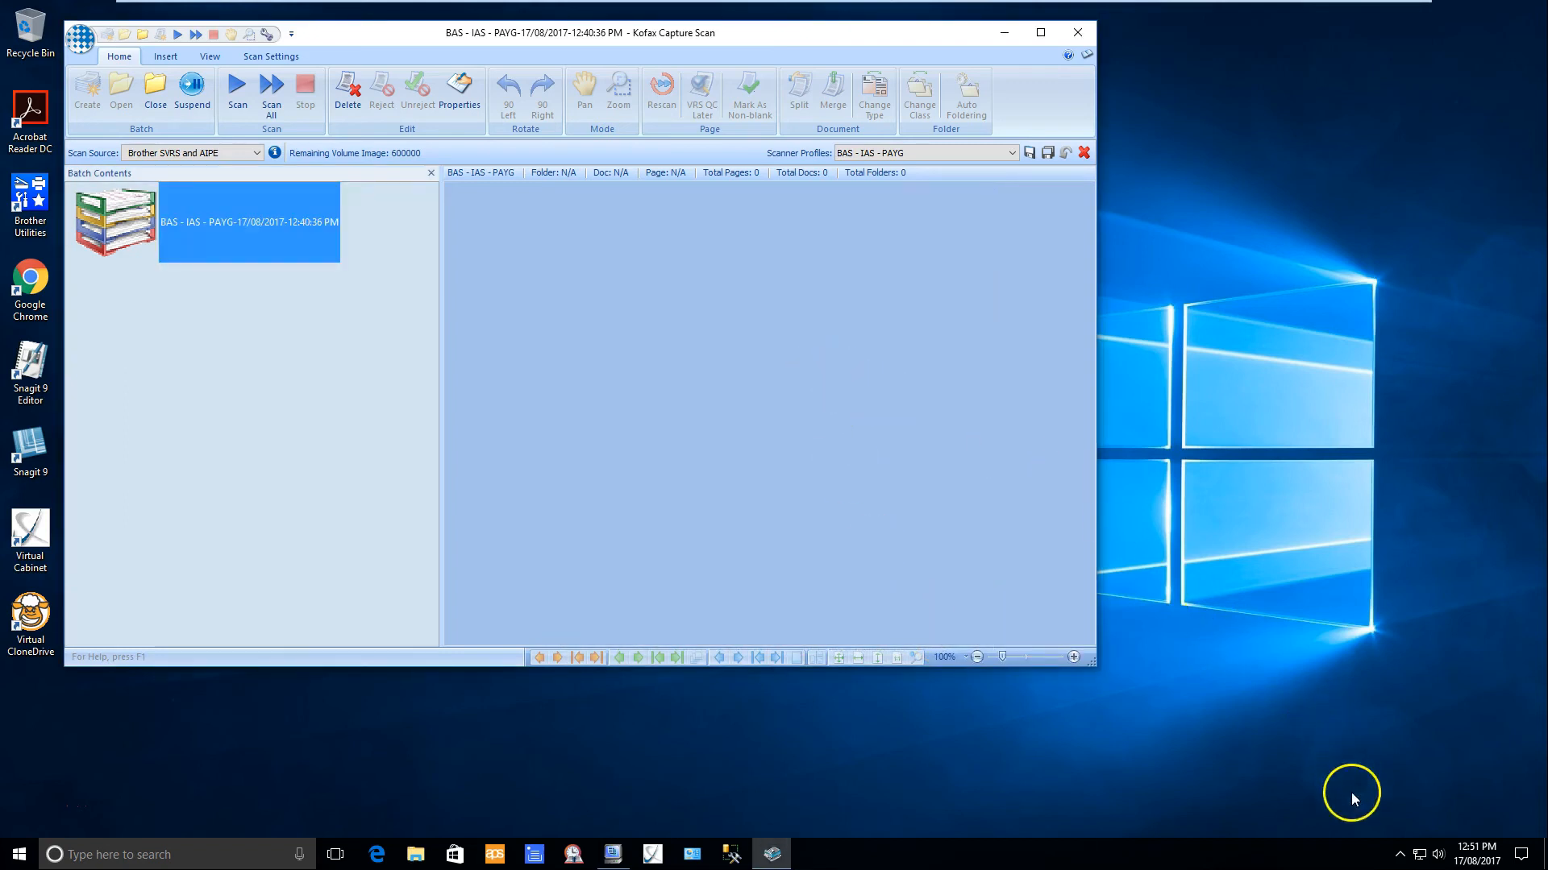
# Set the Adjust Quality option of Kofax VRS Elite to On Warnings
pyautogui.click(1400, 854)
pyautogui.rightClick(1399, 822)
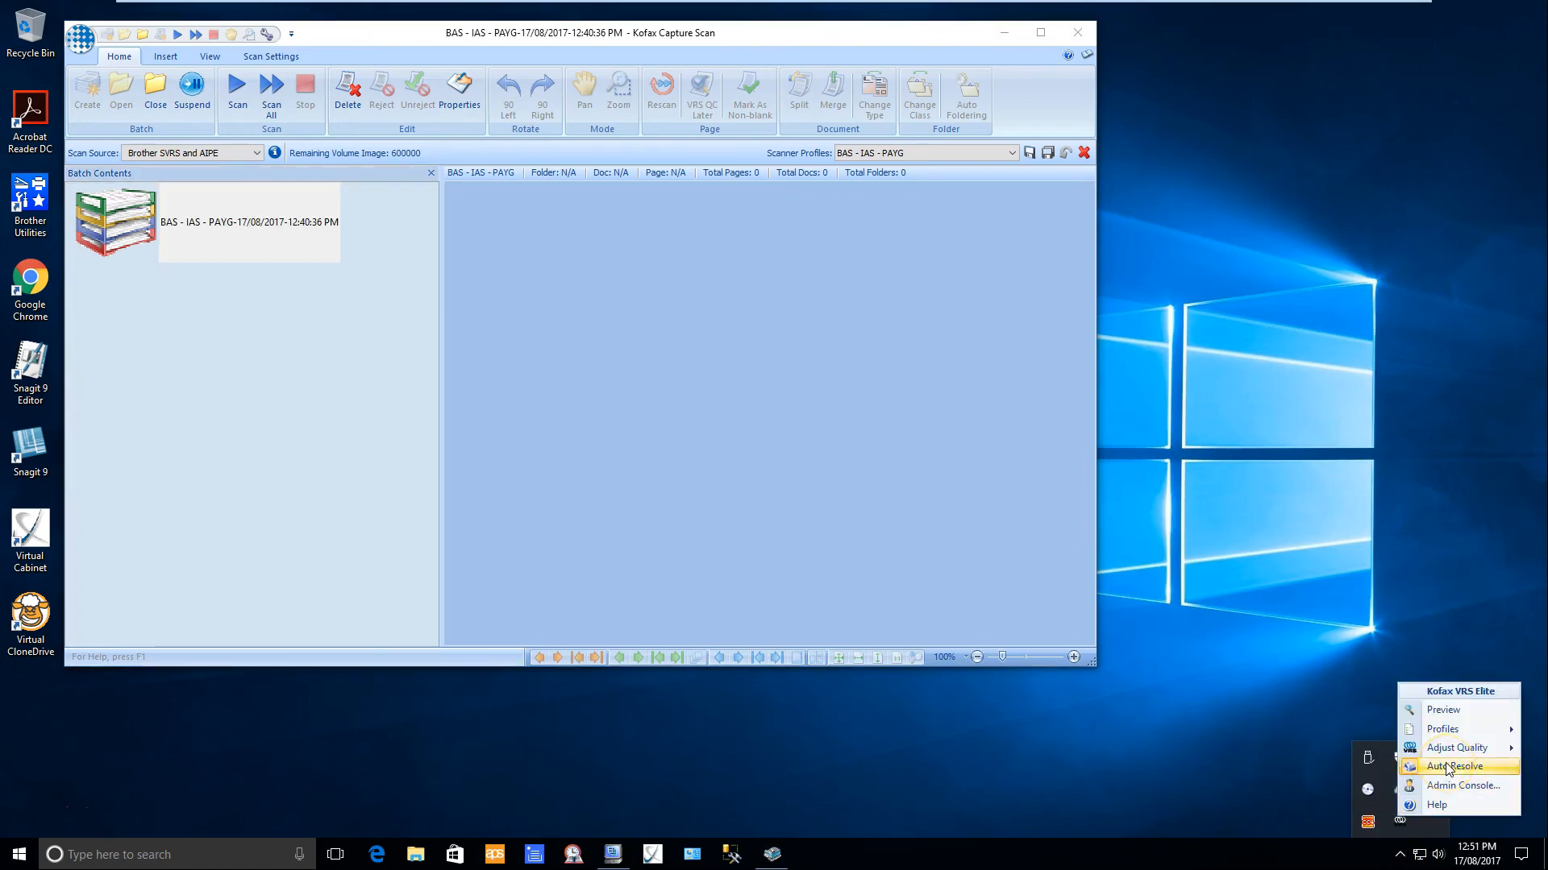
pyautogui.moveTo(1455, 733)
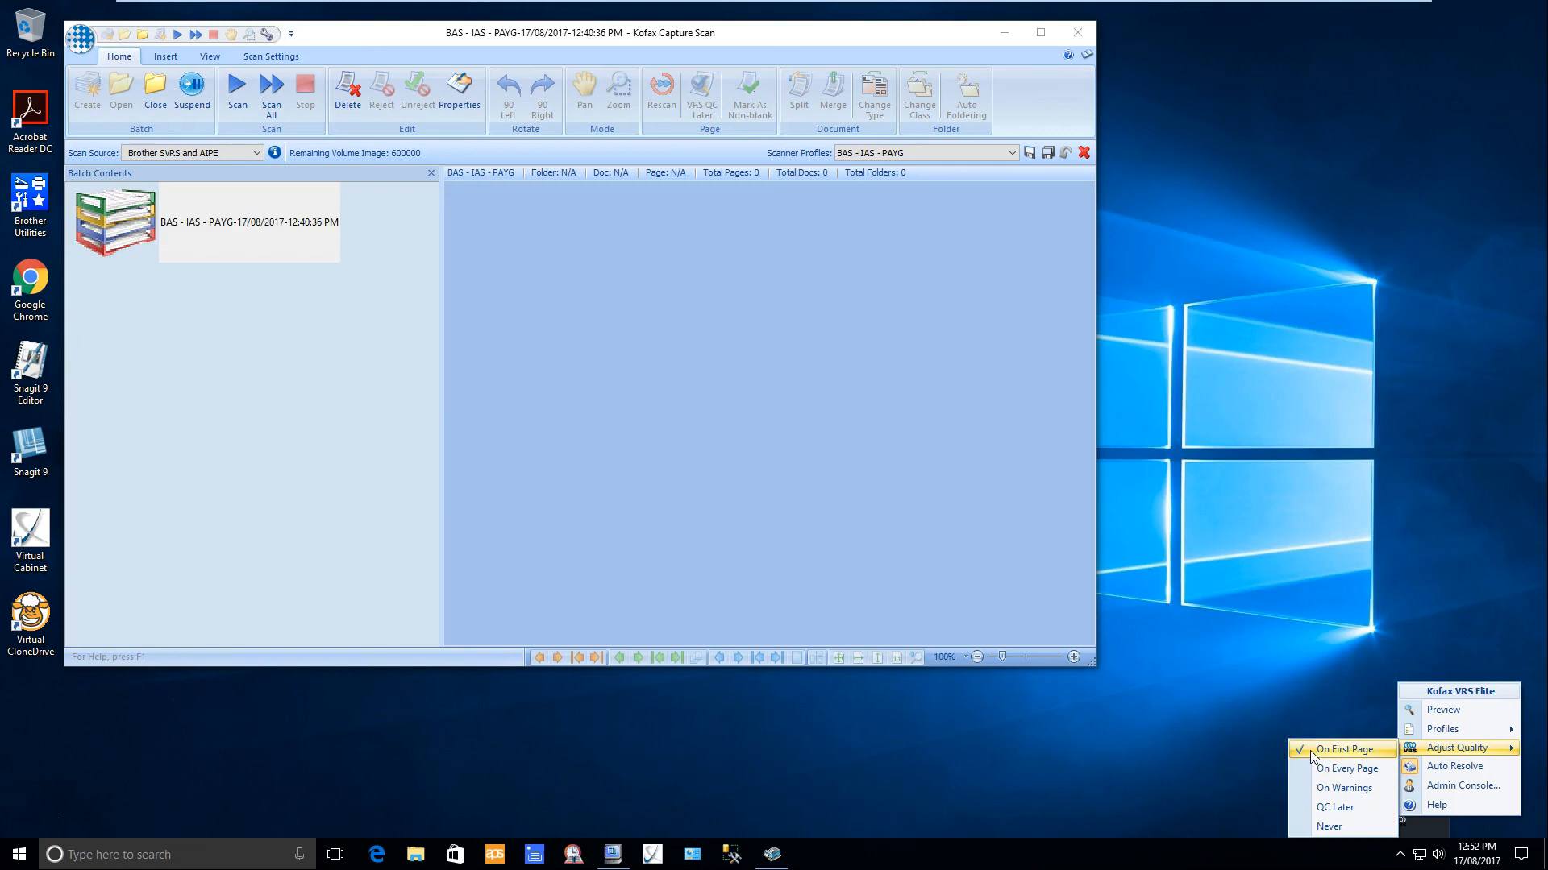
pyautogui.click(1308, 788)
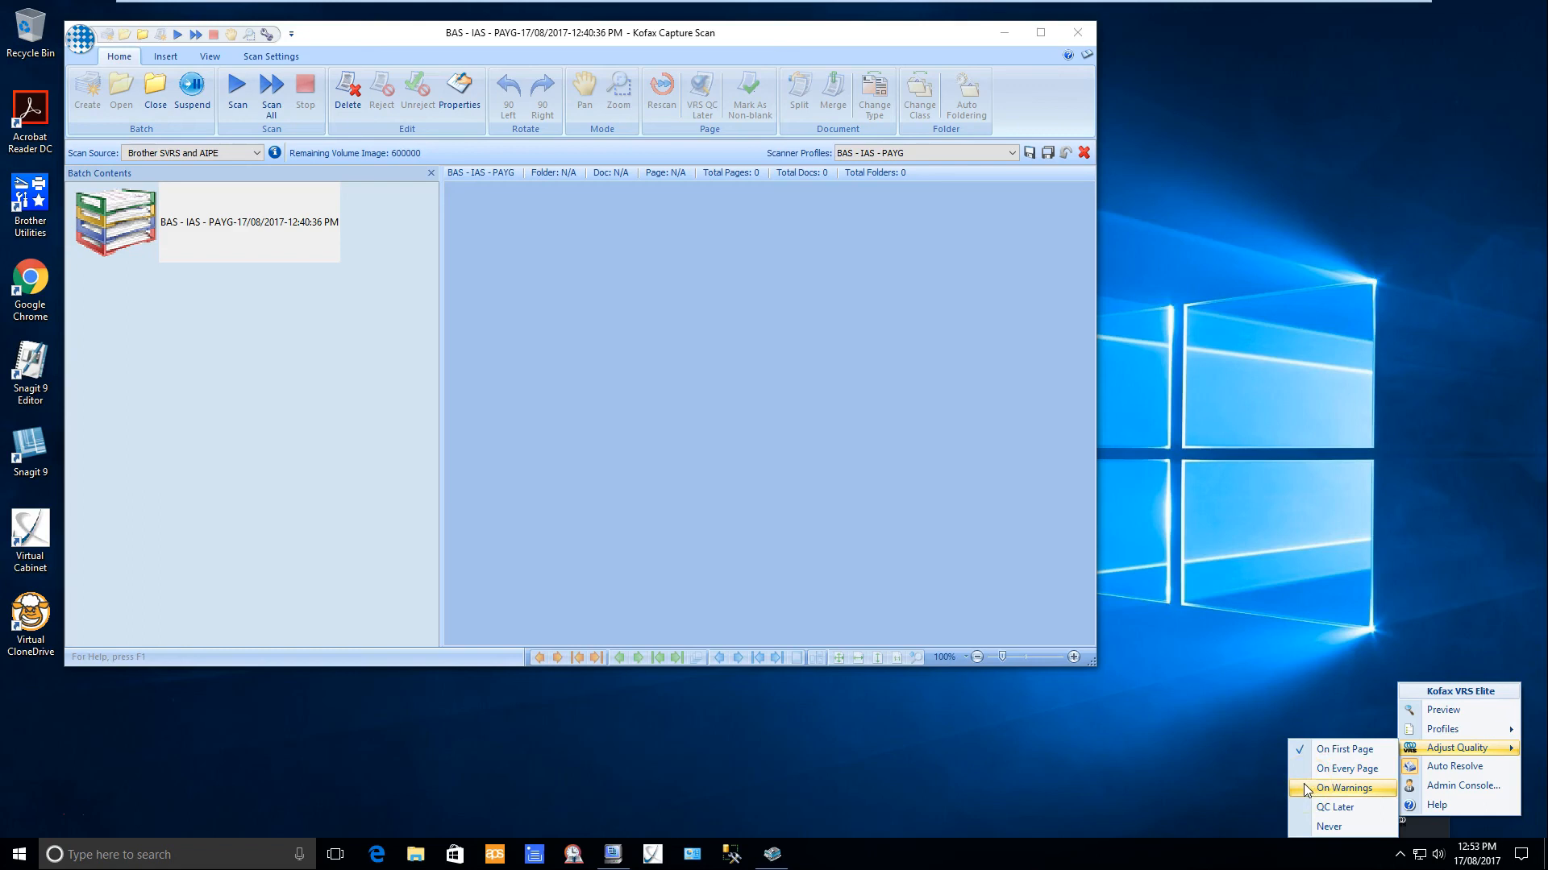
pyautogui.click(1307, 771)
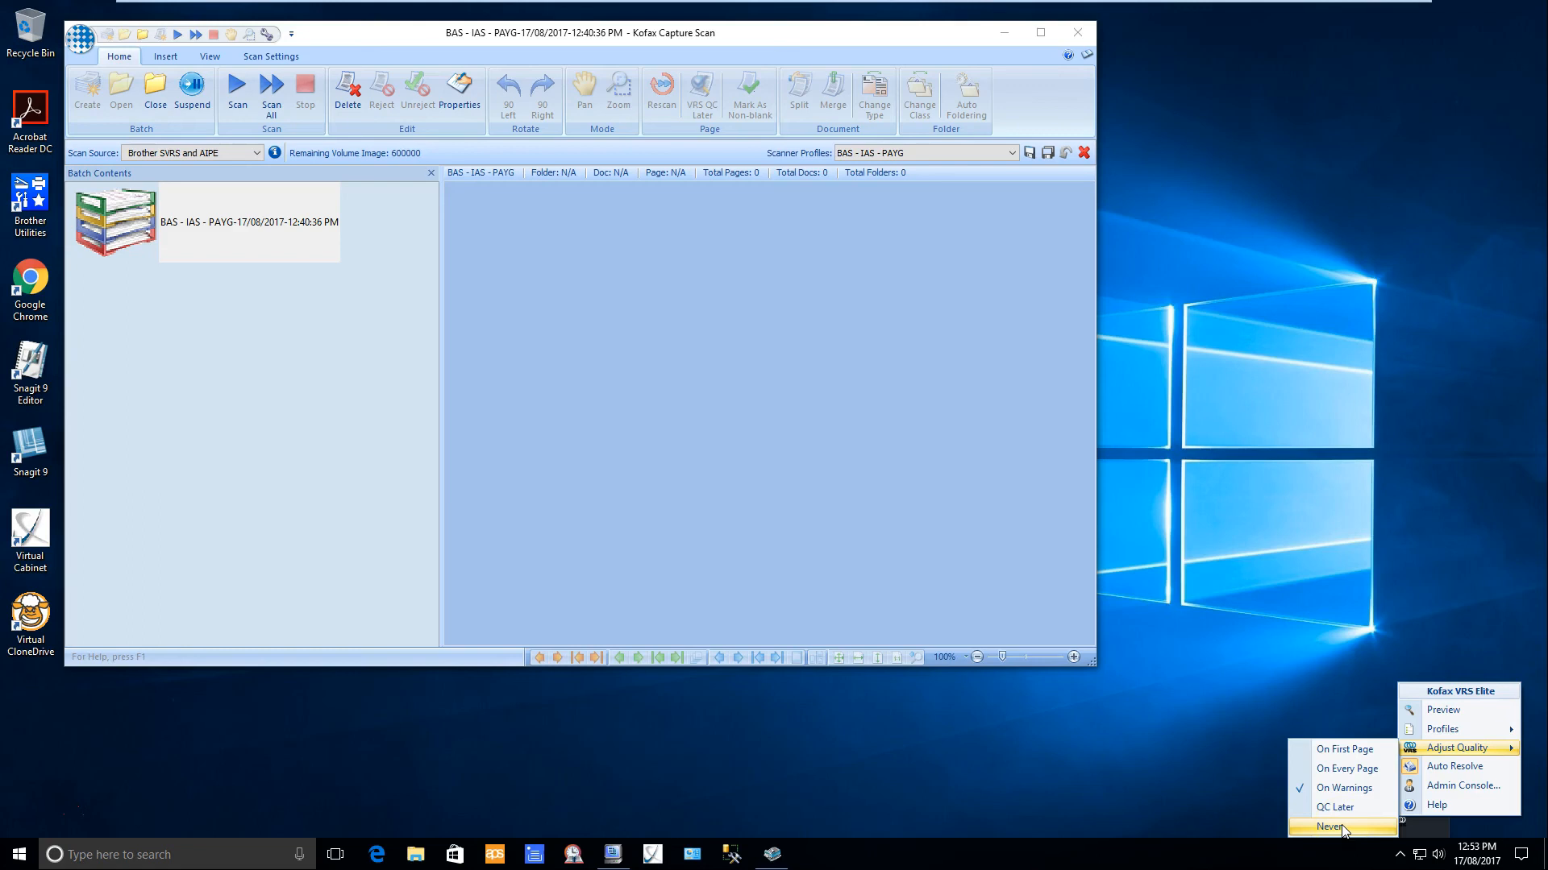
pyautogui.click(1244, 796)
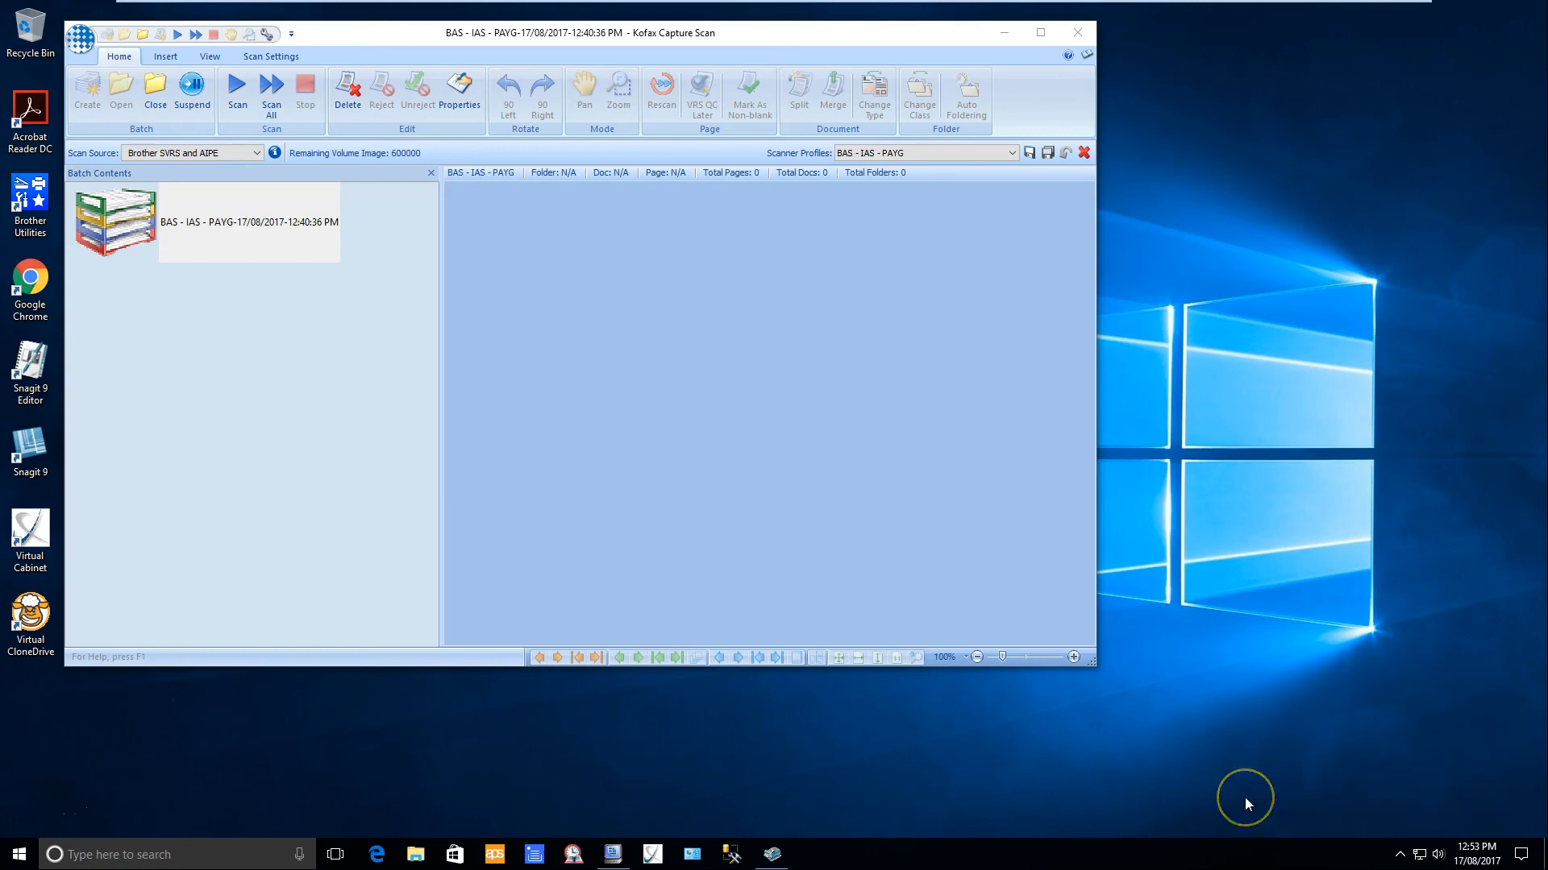